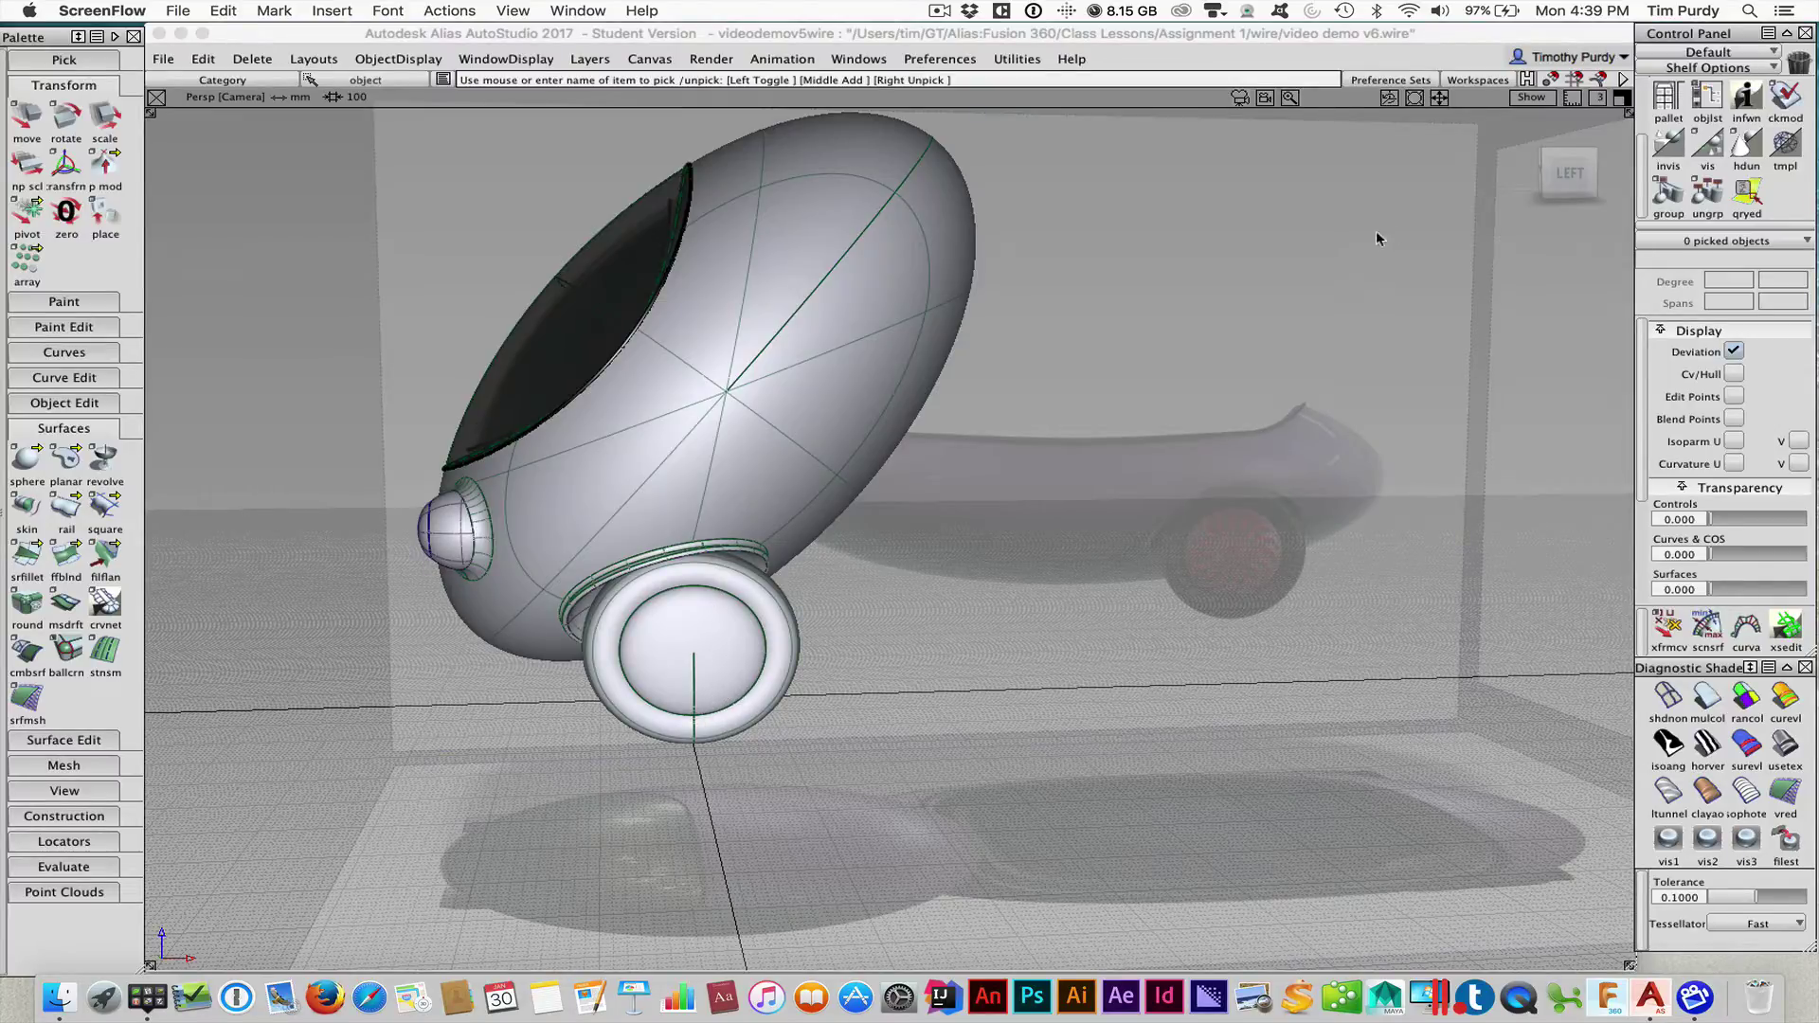
# In the Left view, draw a keypoint line about 922 mm long from the origin along the ground to beneath the rear wheel
pyautogui.click(1622, 98)
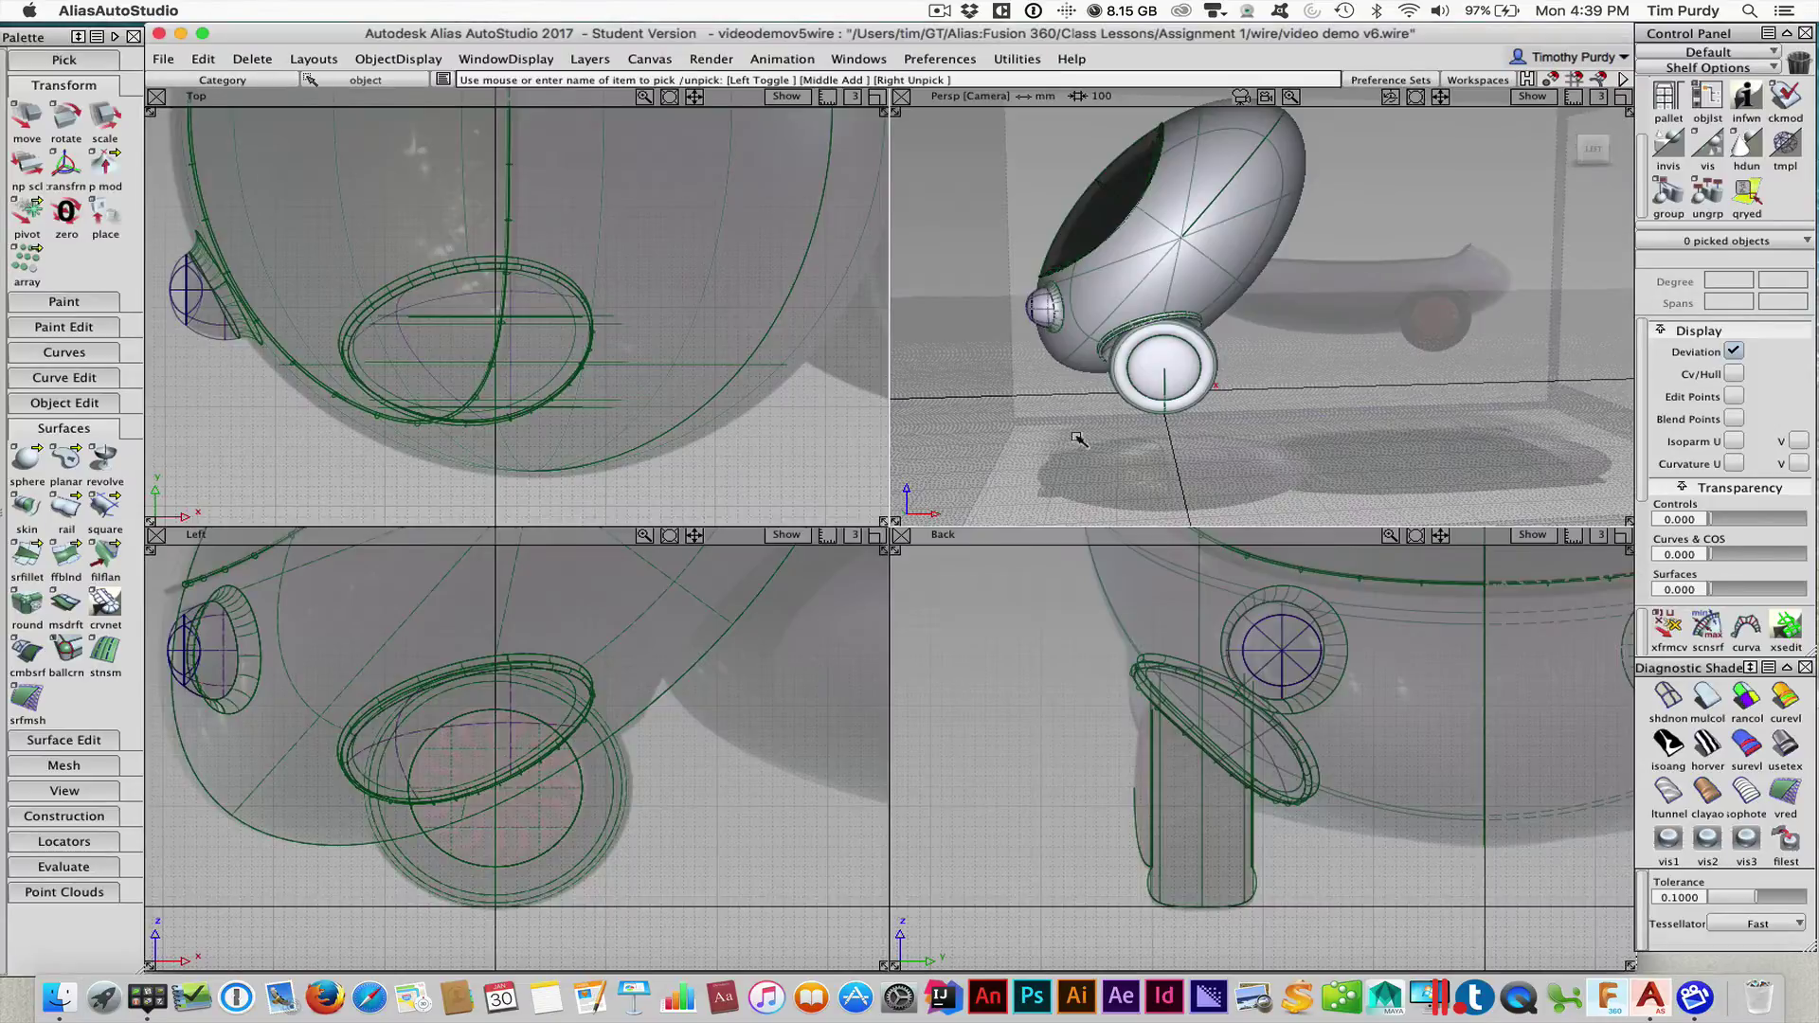
pyautogui.click(874, 535)
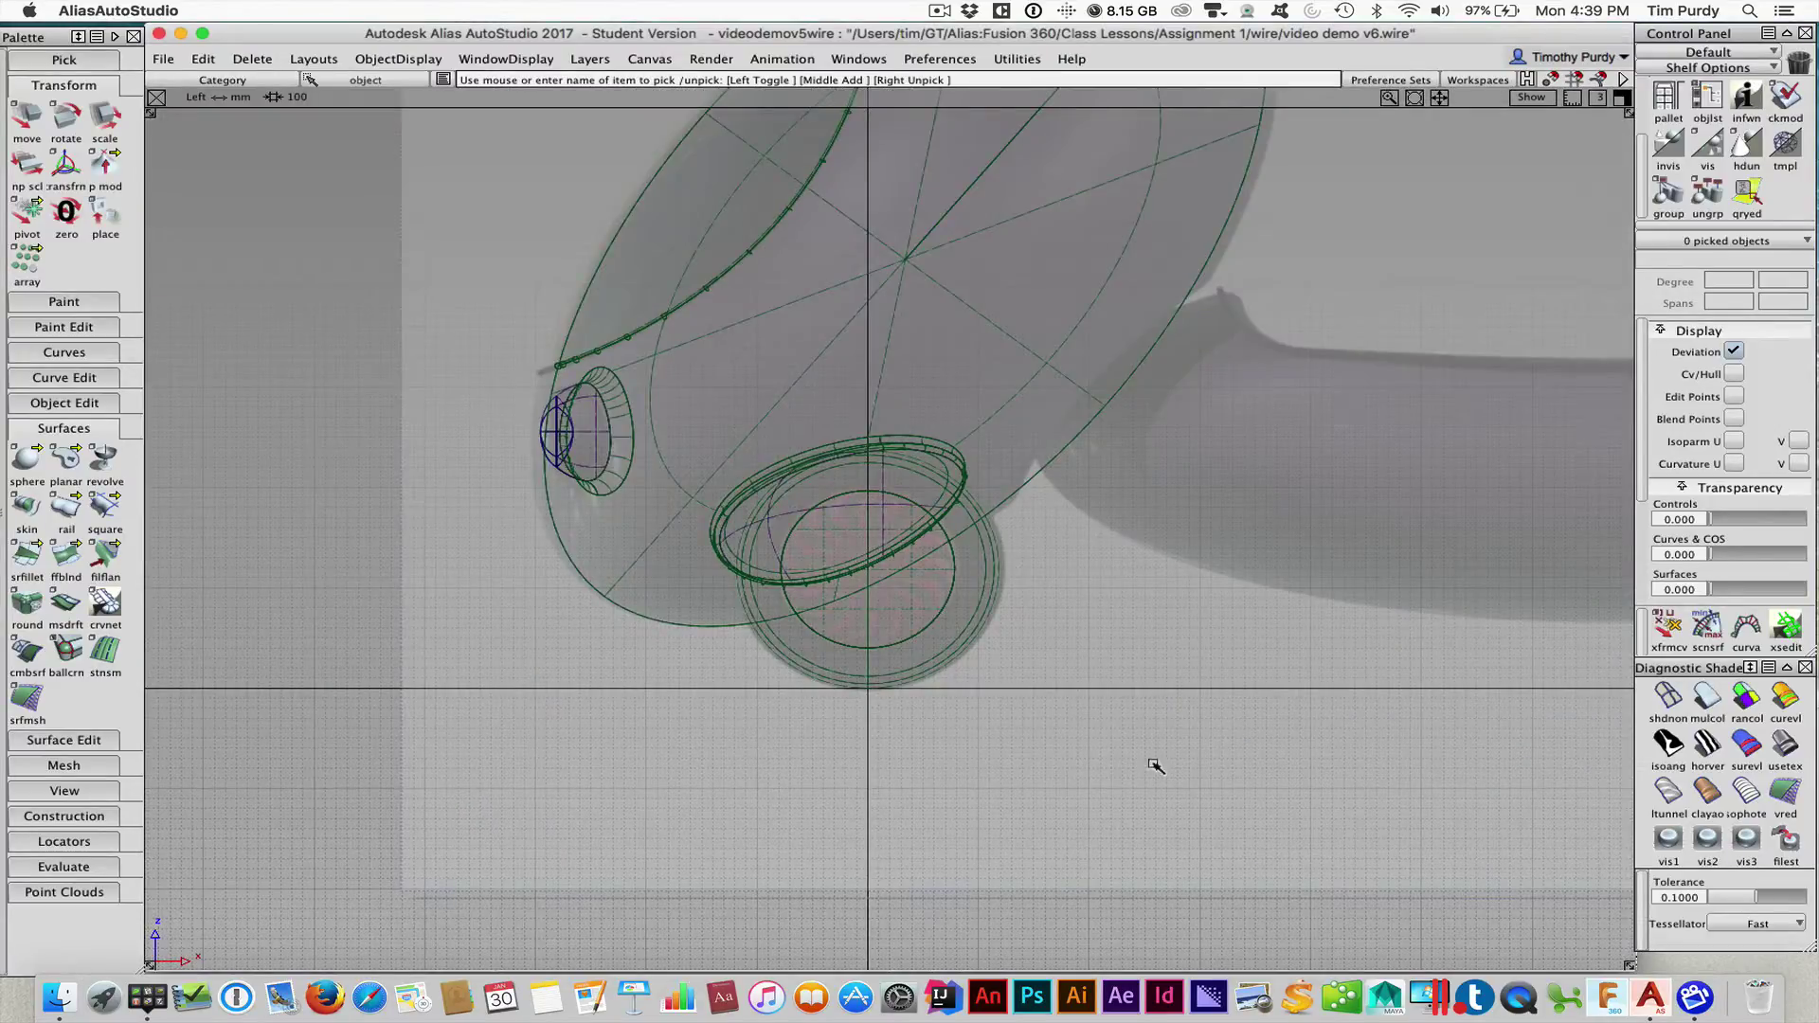
pyautogui.keyDown('alt'); pyautogui.keyDown('shift'); pyautogui.moveTo(1188, 758); pyautogui.dragTo(739, 725, button='middle'); pyautogui.keyUp('shift'); pyautogui.keyUp('alt')
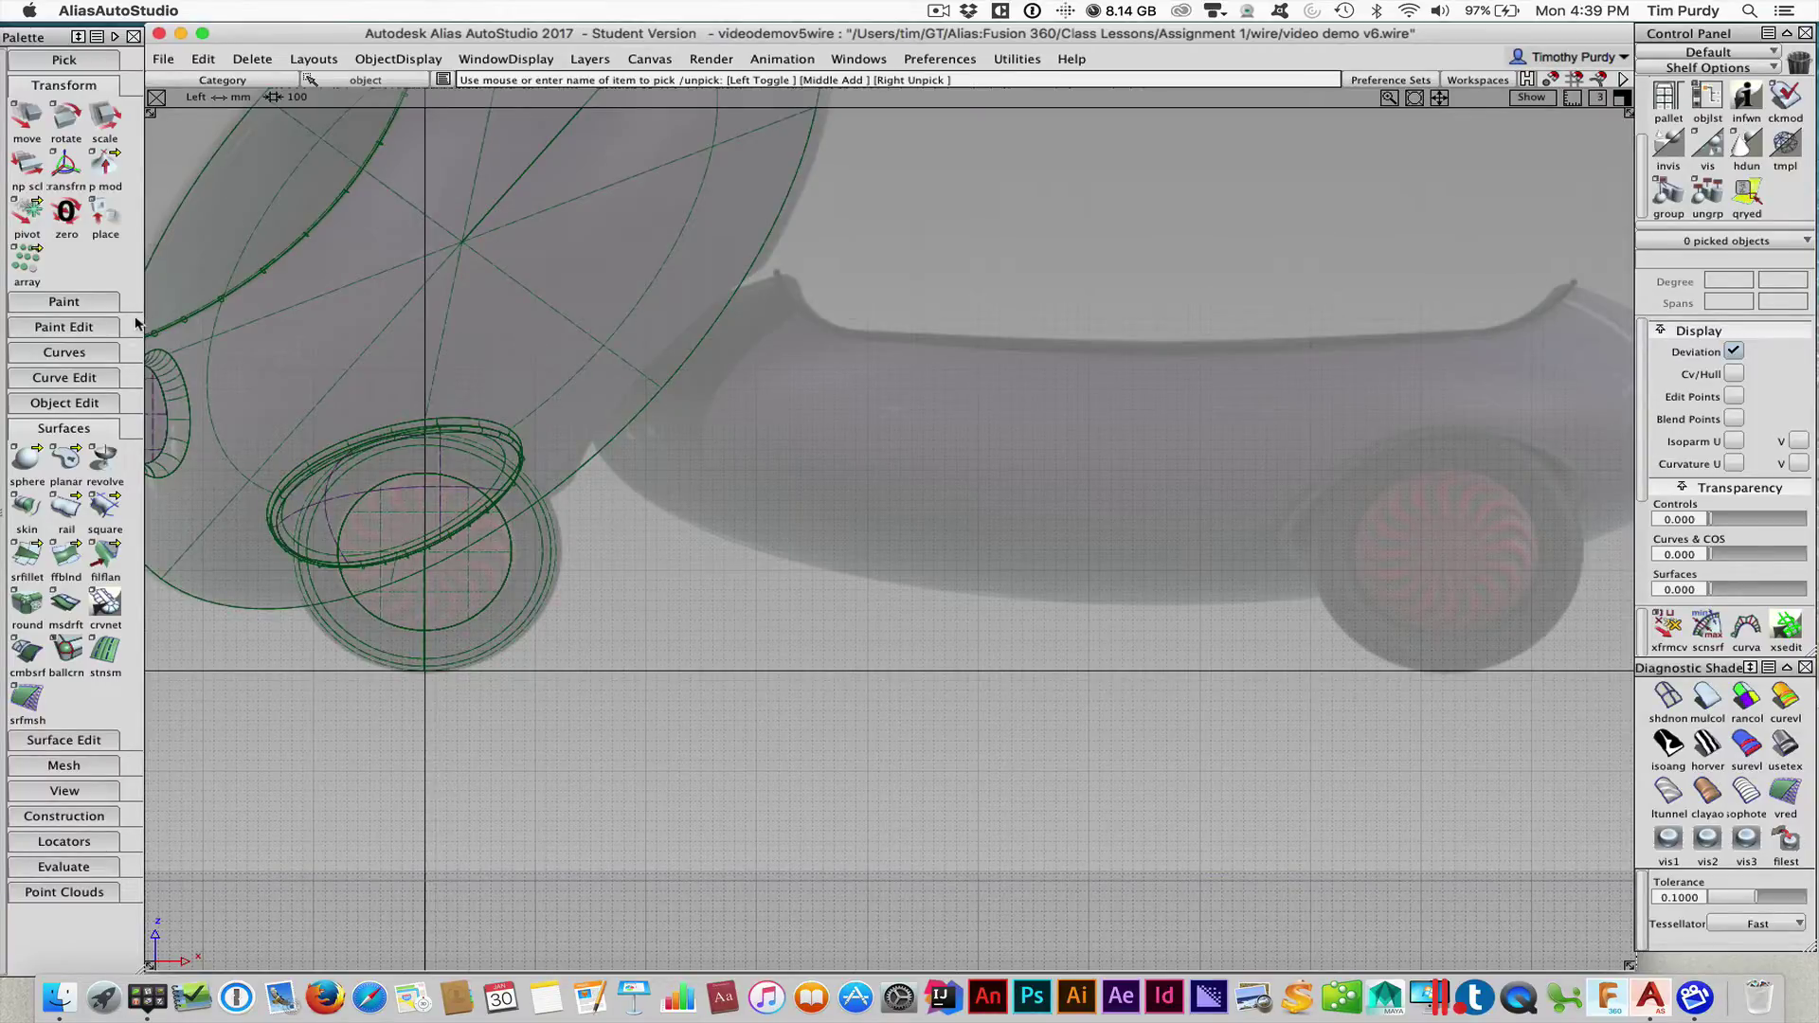
pyautogui.click(65, 352)
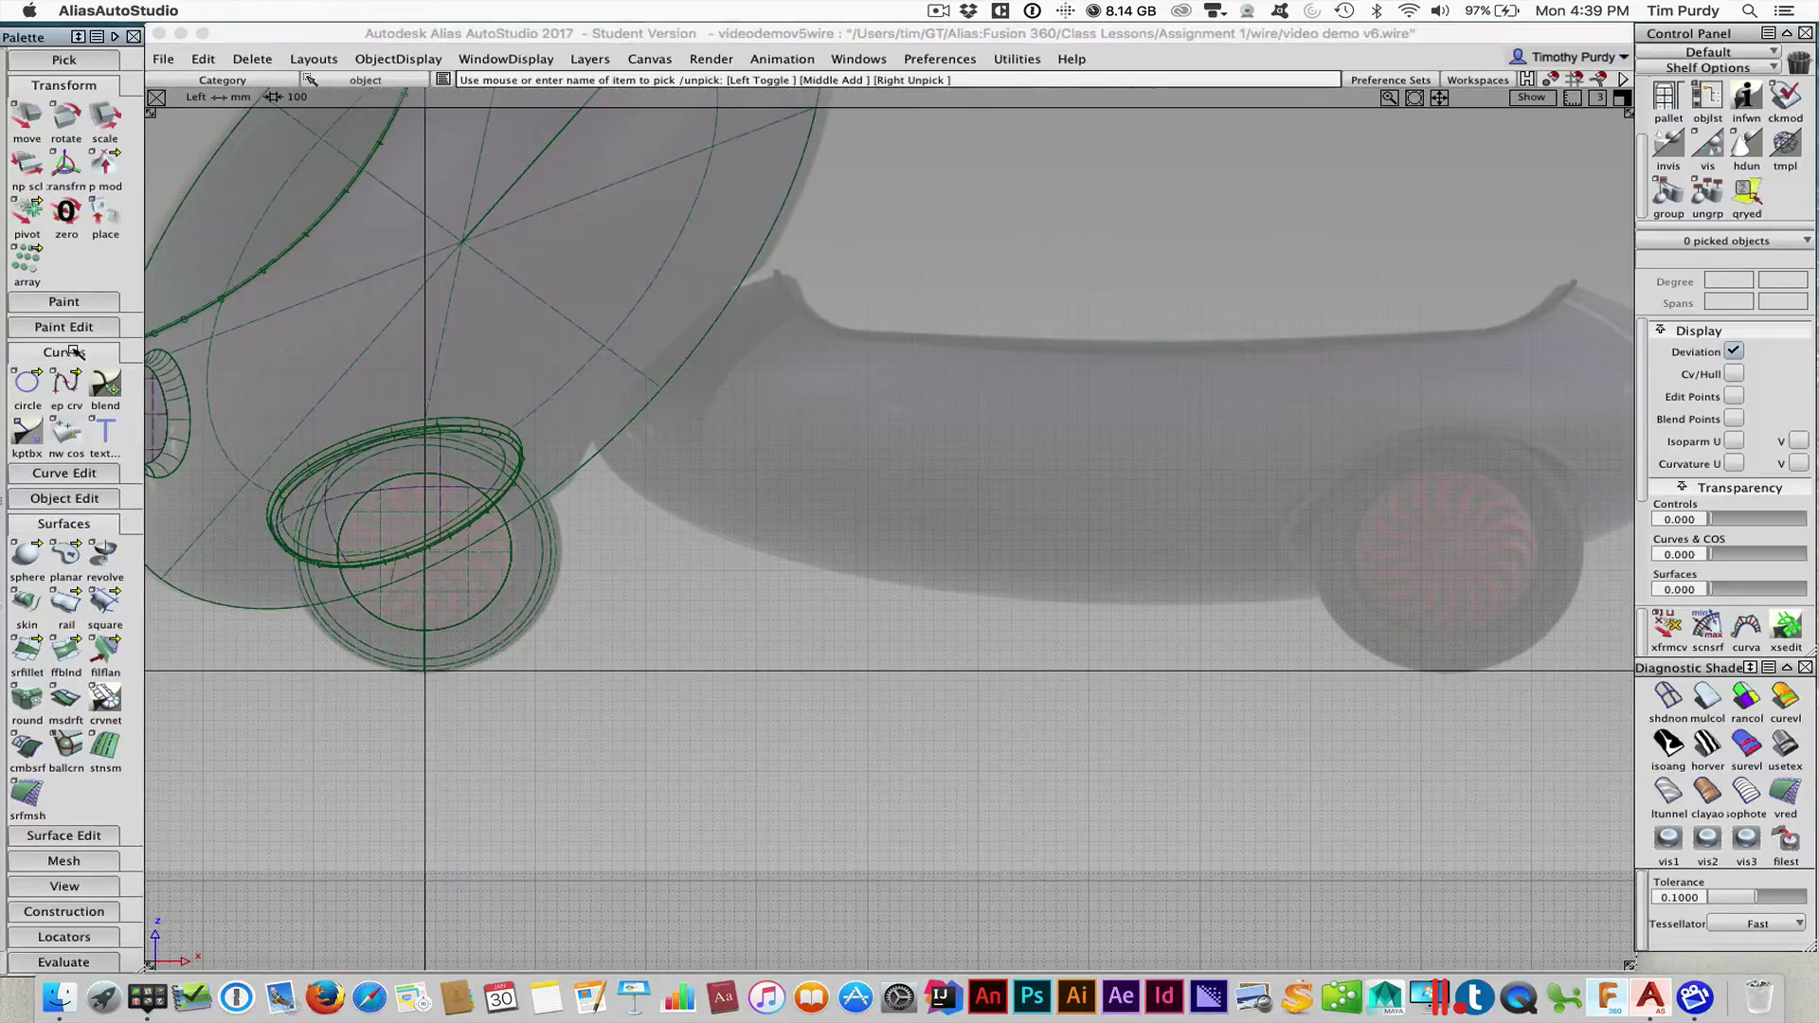
pyautogui.click(28, 437)
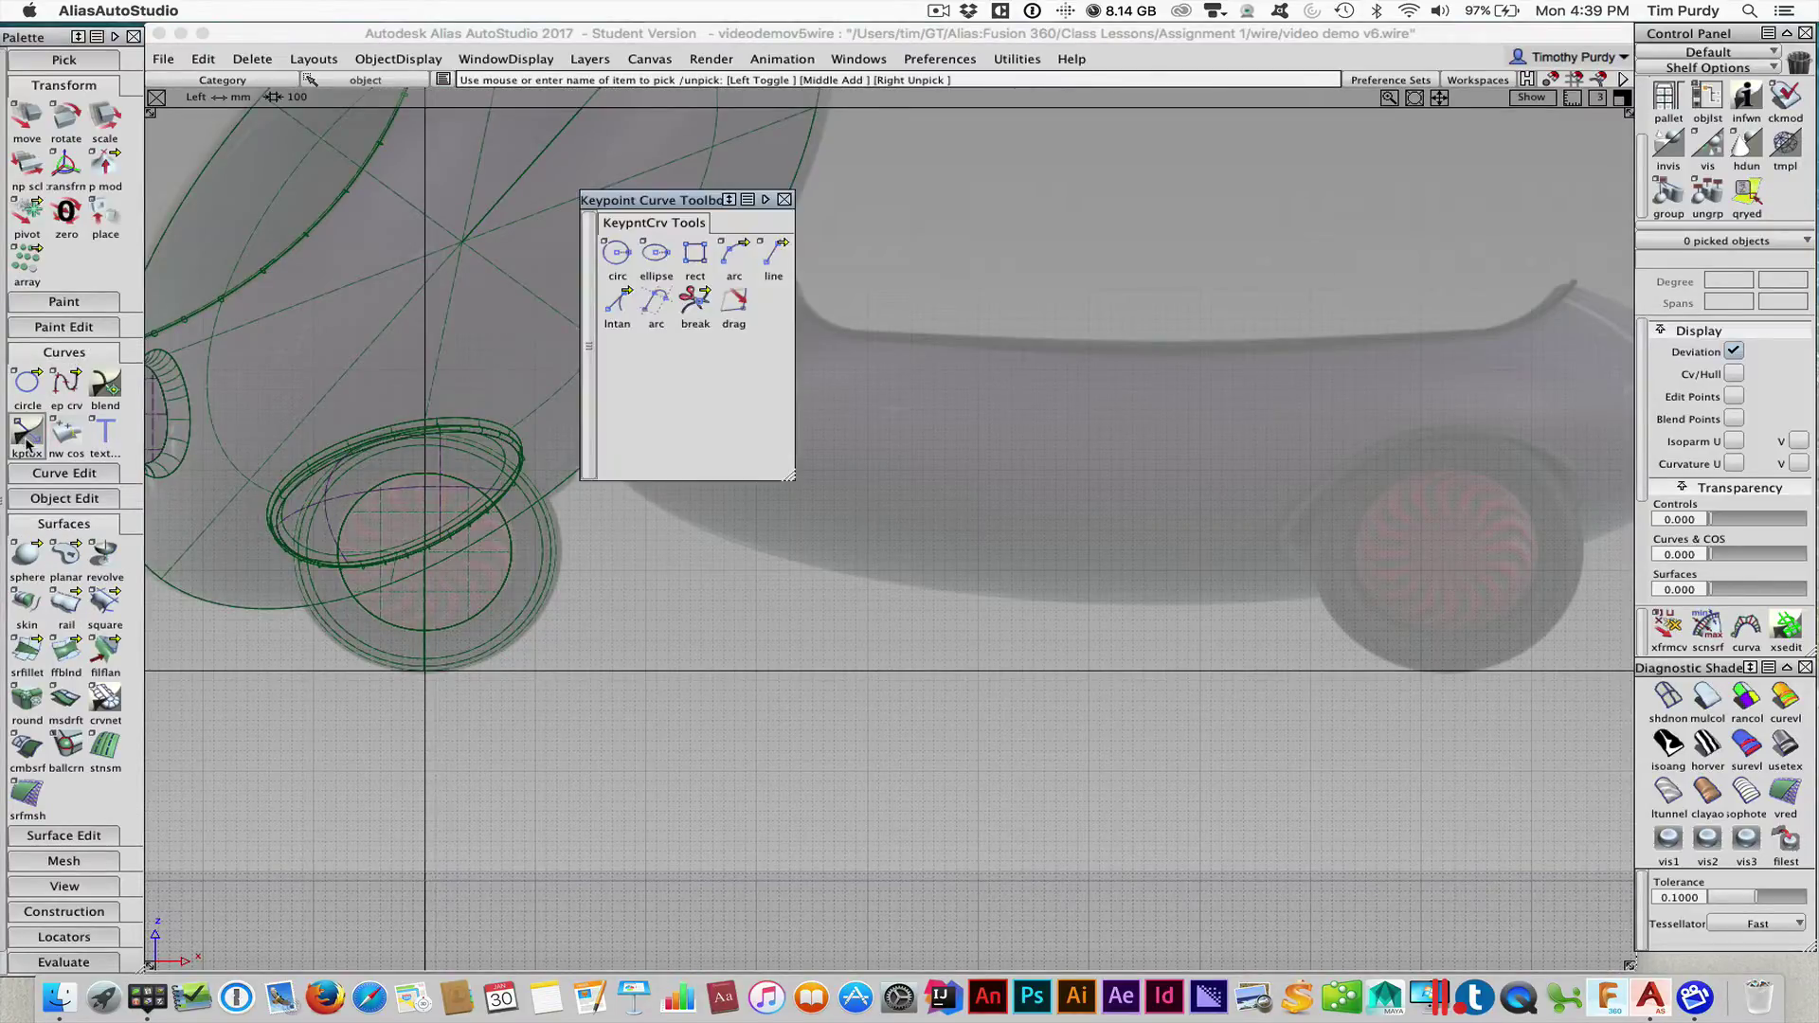
pyautogui.click(774, 257)
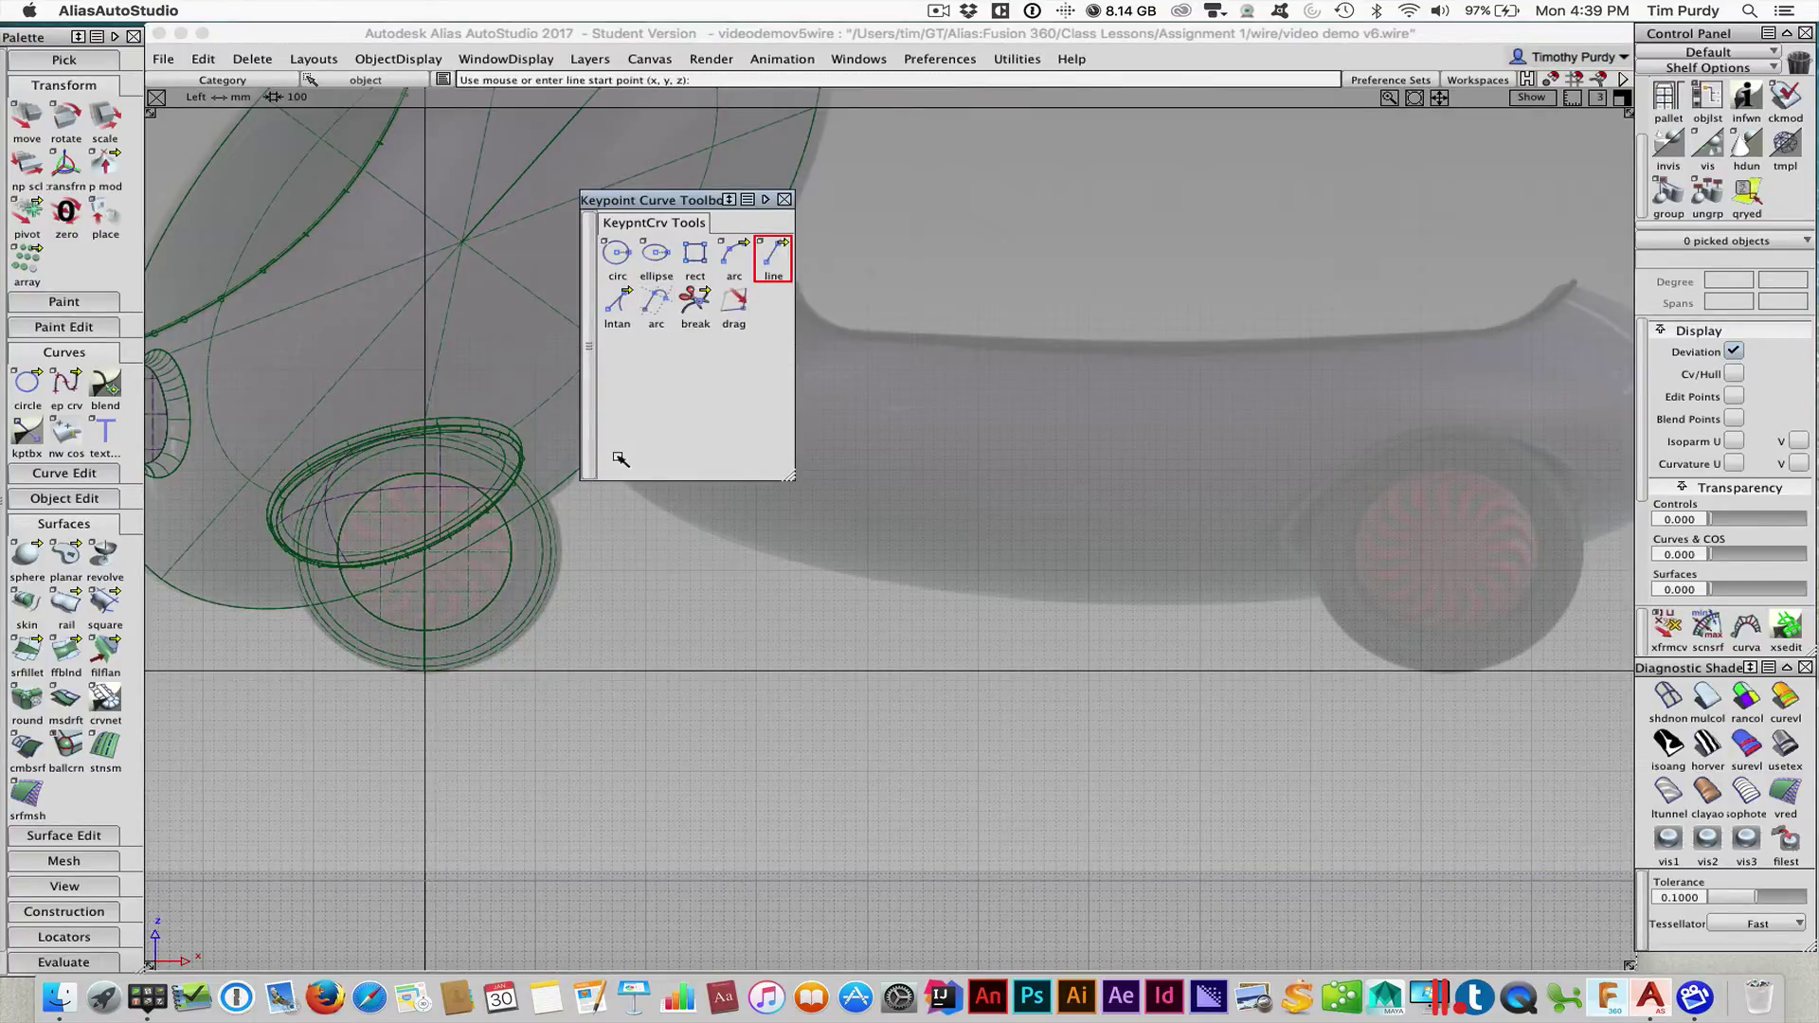
pyautogui.click(425, 679)
pyautogui.keyDown('alt'); pyautogui.click(428, 669); pyautogui.keyUp('alt')
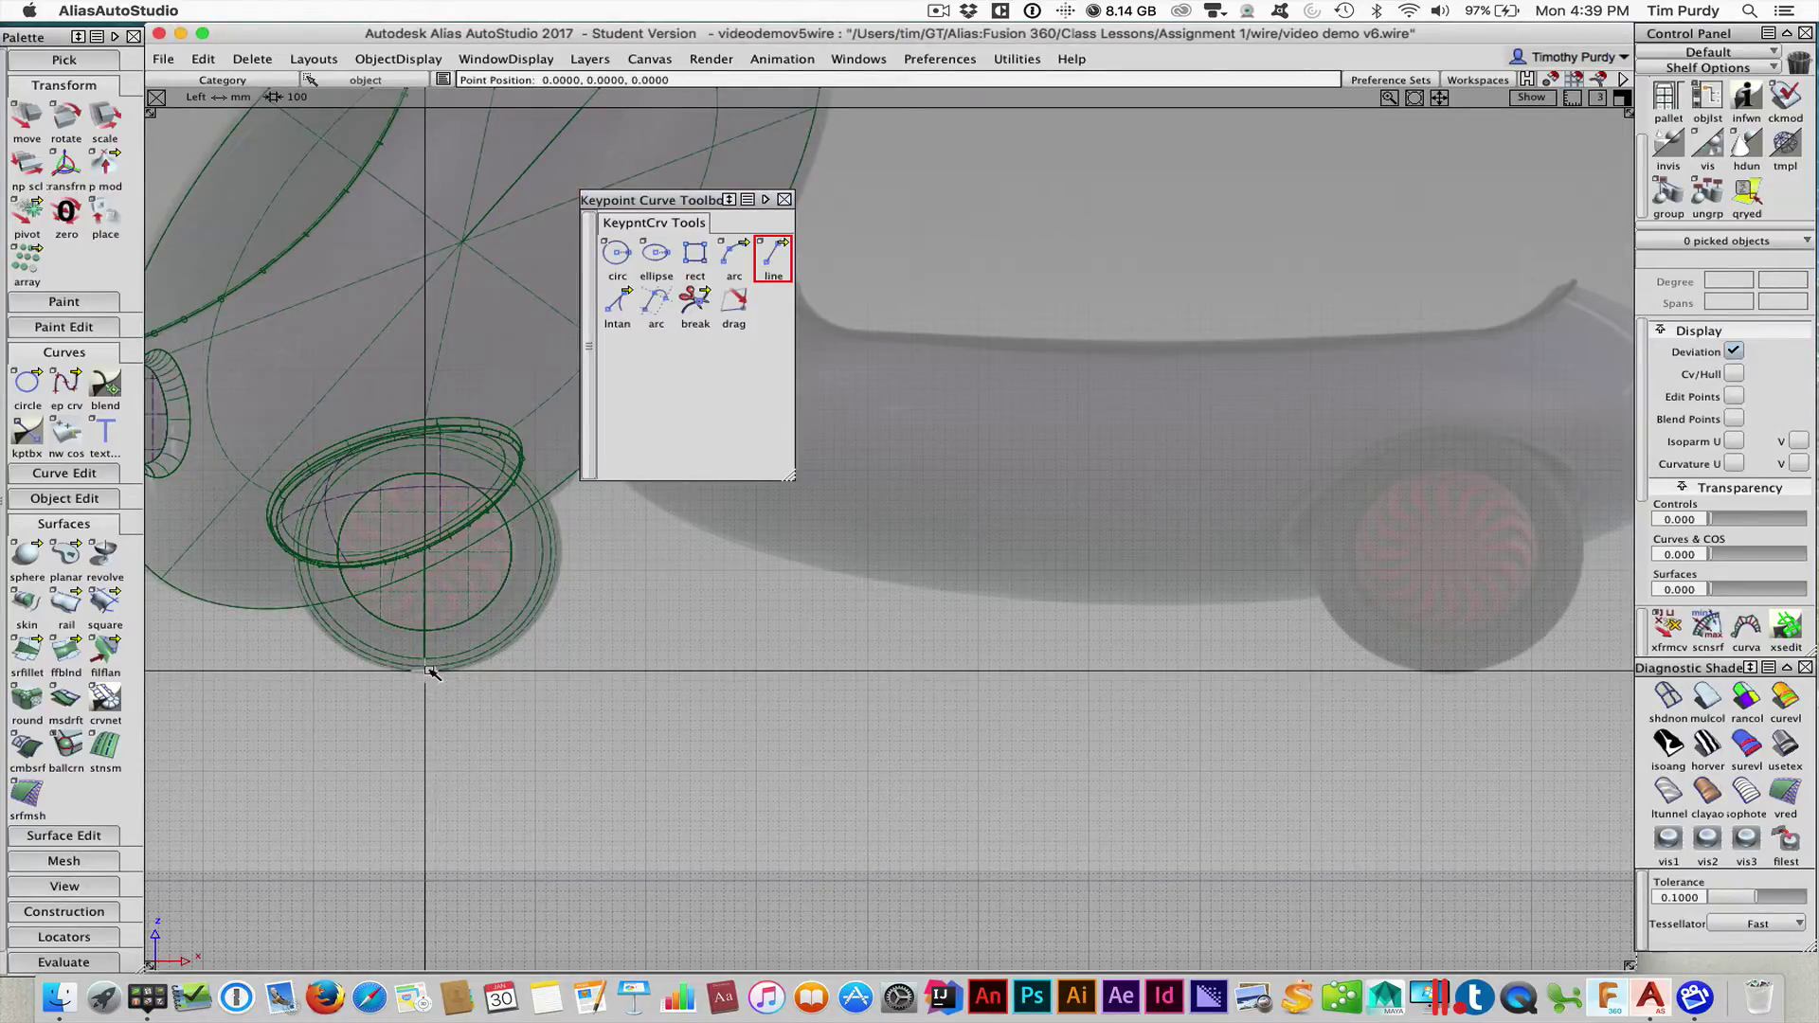
pyautogui.click(1384, 674)
pyautogui.moveTo(1384, 675); pyautogui.dragTo(1448, 674)
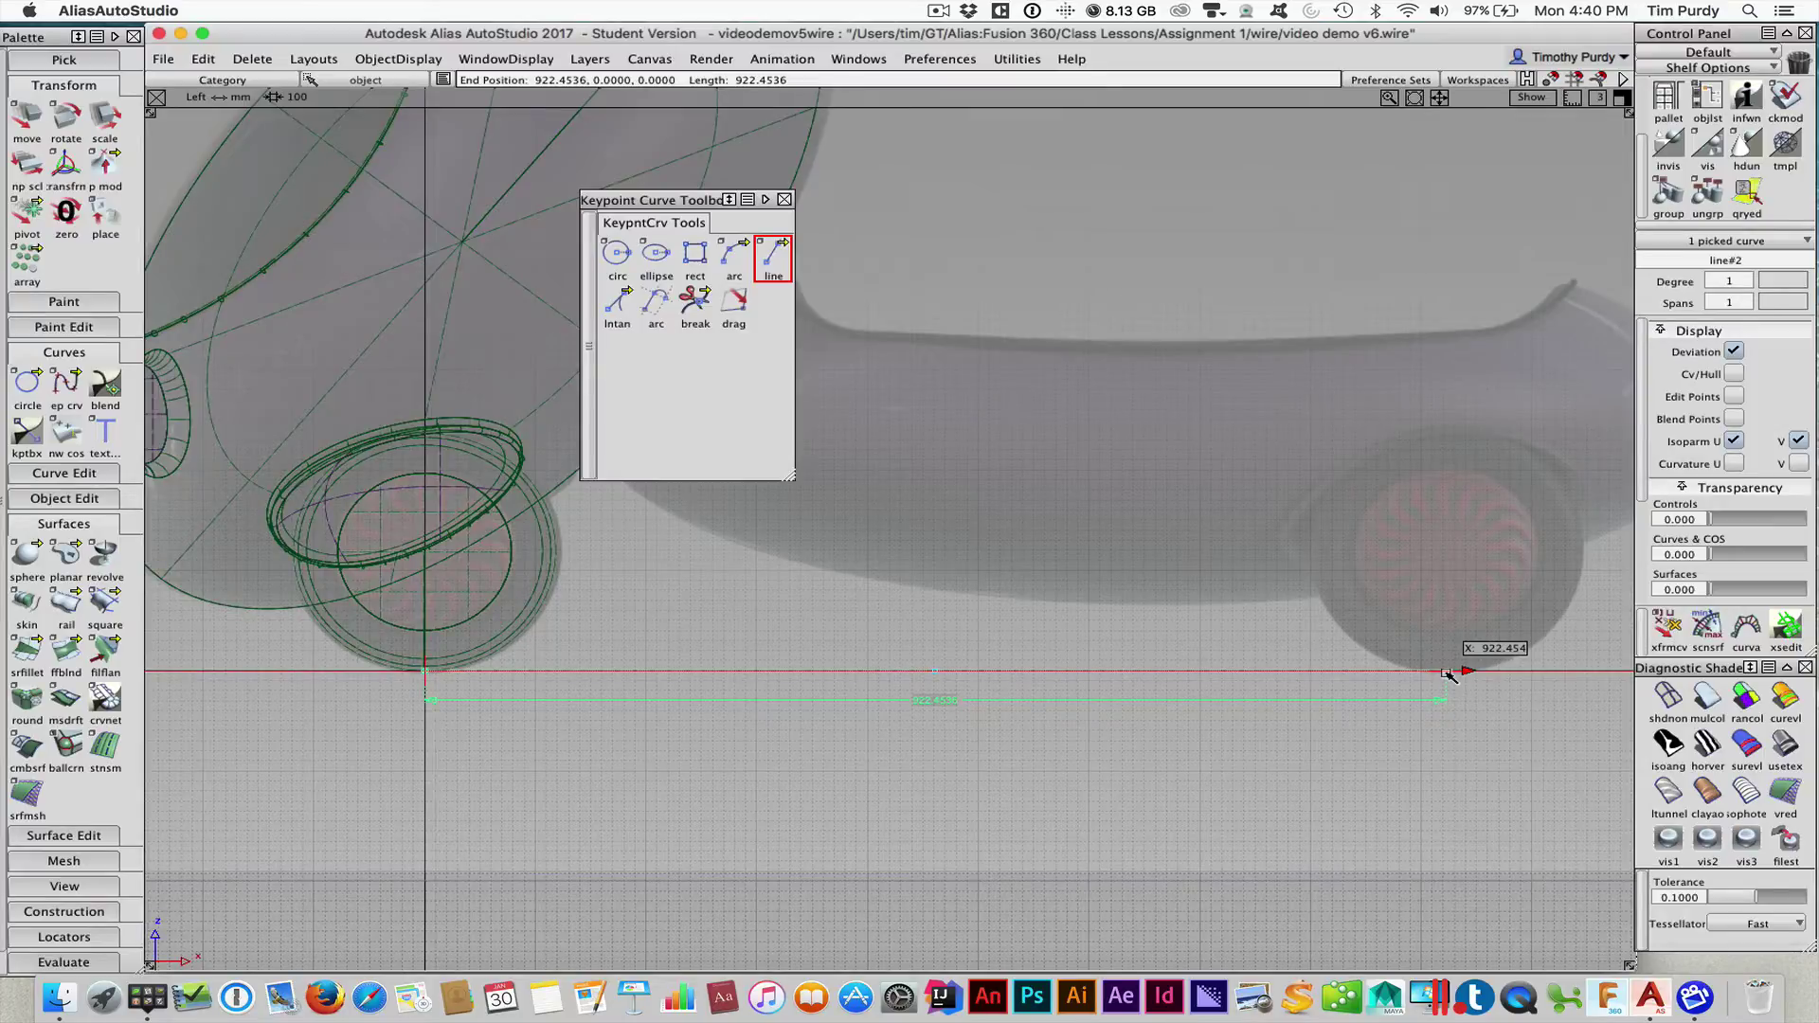
pyautogui.moveTo(1448, 674); pyautogui.dragTo(1447, 675)
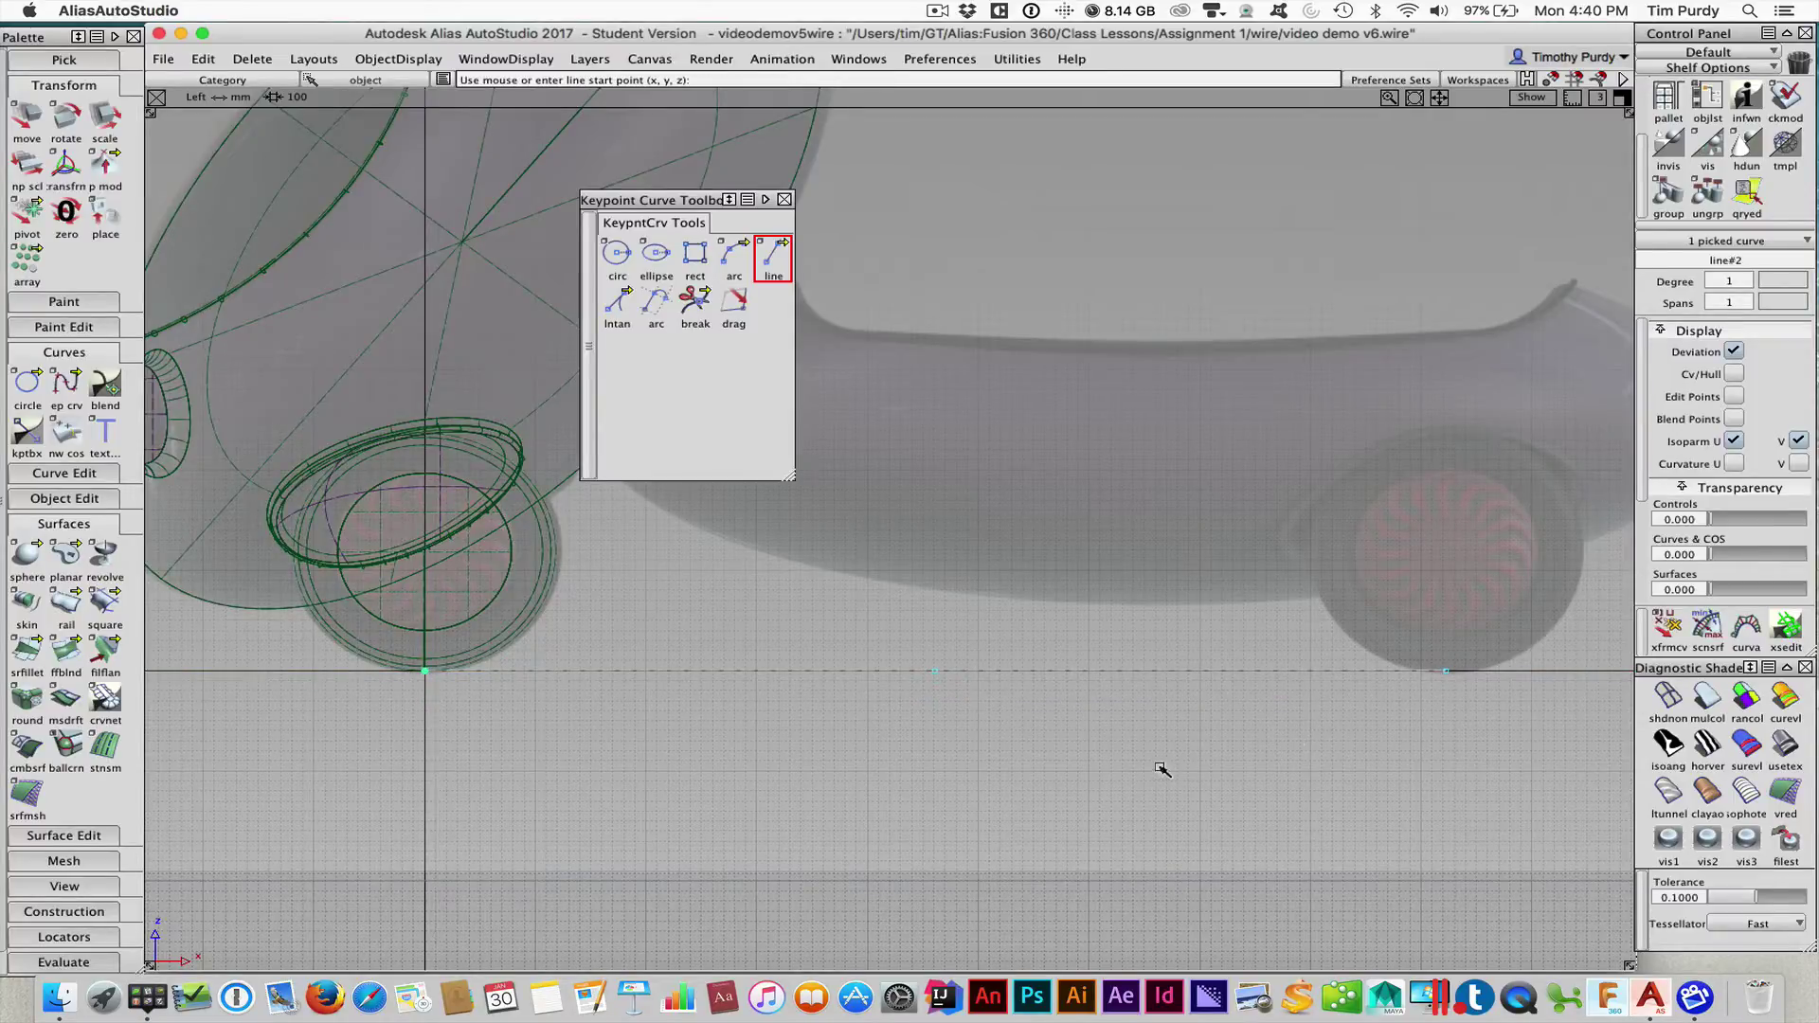
# Set the ground line's length to 925 mm in its object information, and close the information window and the keypoint curve toolbox
pyautogui.moveTo(1072, 734)
pyautogui.keyDown('shift'); pyautogui.keyDown('super'); pyautogui.mouseDown()
pyautogui.moveTo(1074, 703)
pyautogui.moveTo(1078, 728)
pyautogui.mouseUp(); pyautogui.keyUp('super'); pyautogui.keyUp('shift')
pyautogui.click(1047, 673)
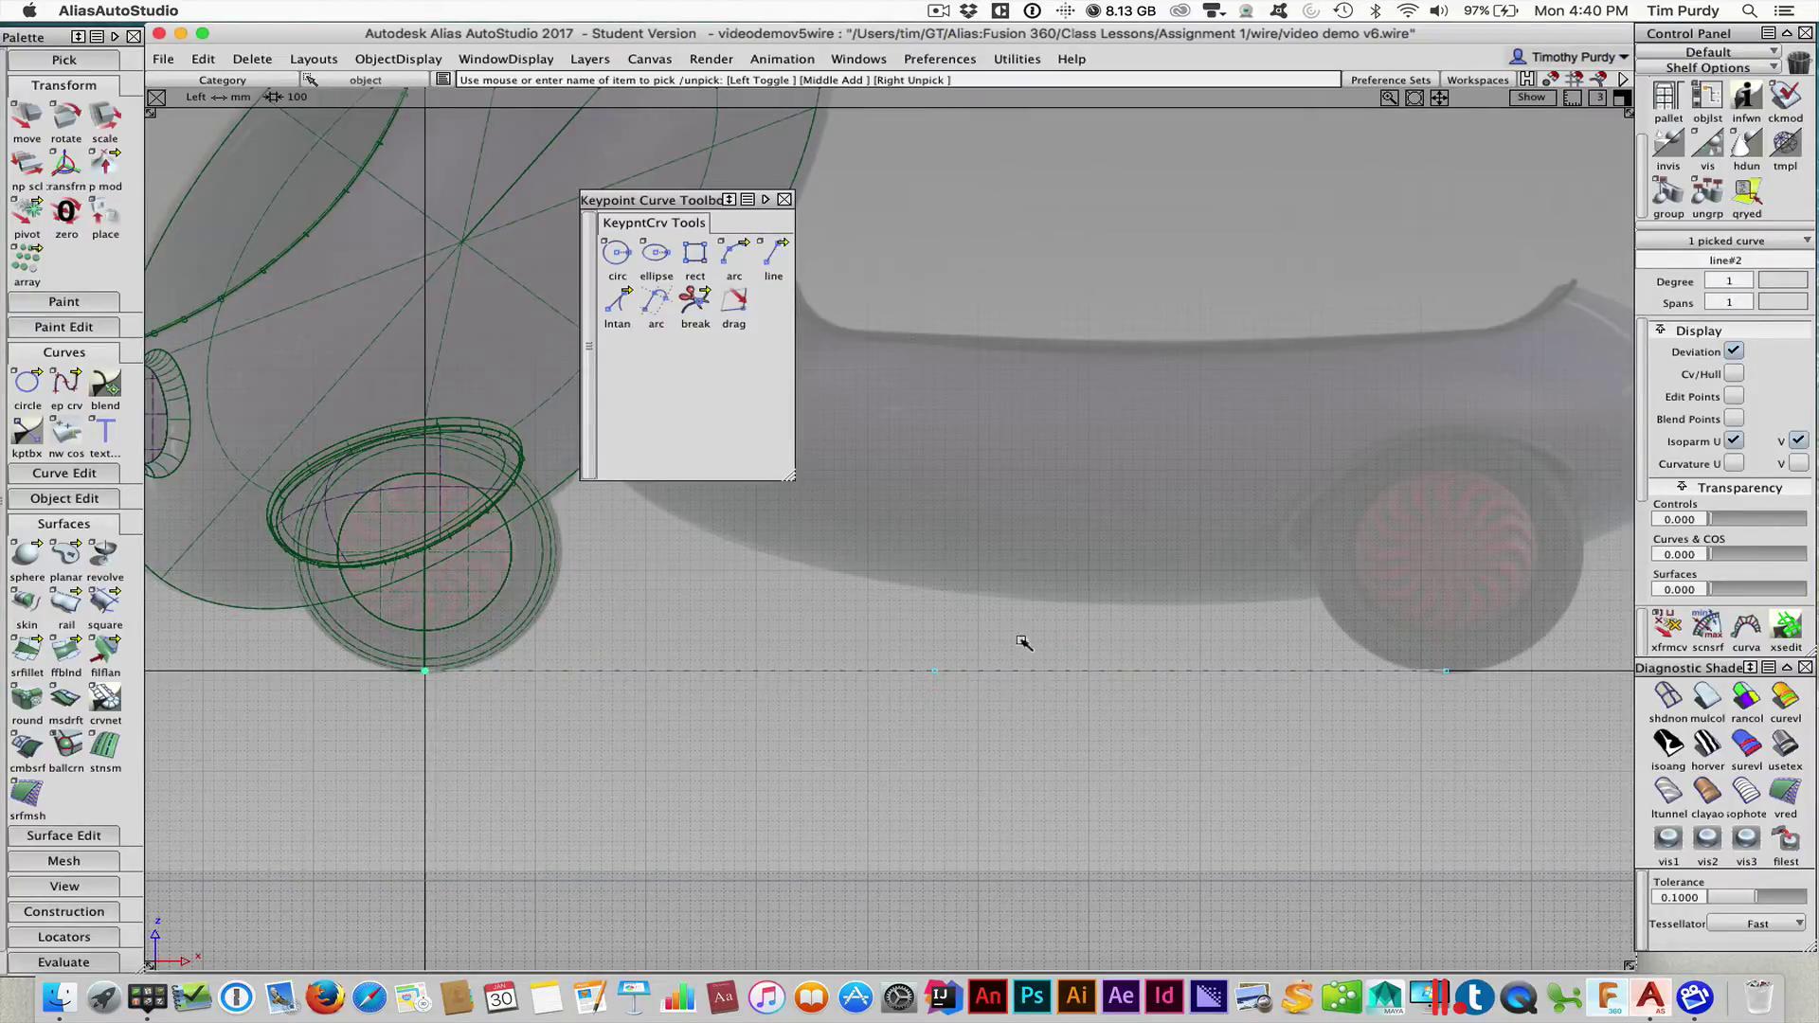
pyautogui.keyDown('shift'); pyautogui.keyDown('super'); pyautogui.moveTo(900, 642); pyautogui.dragTo(899, 595, button='right'); pyautogui.keyUp('super'); pyautogui.keyUp('shift')
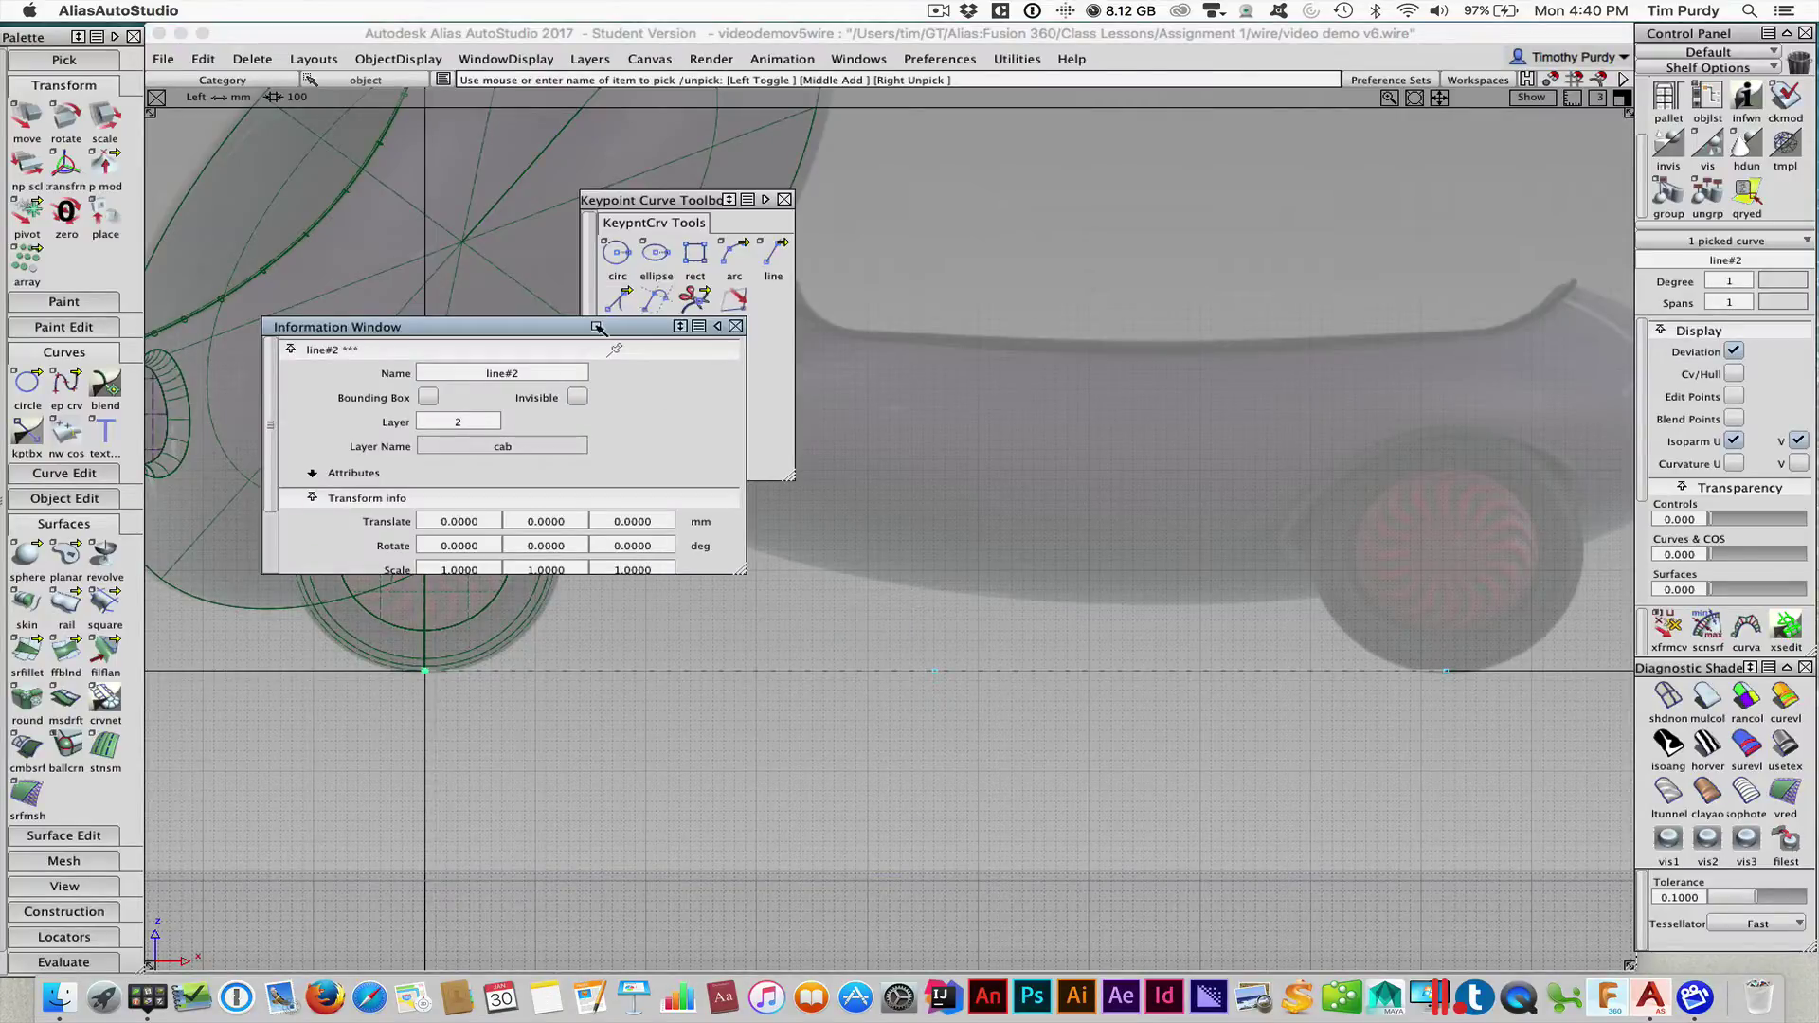
pyautogui.moveTo(597, 326); pyautogui.dragTo(1217, 119)
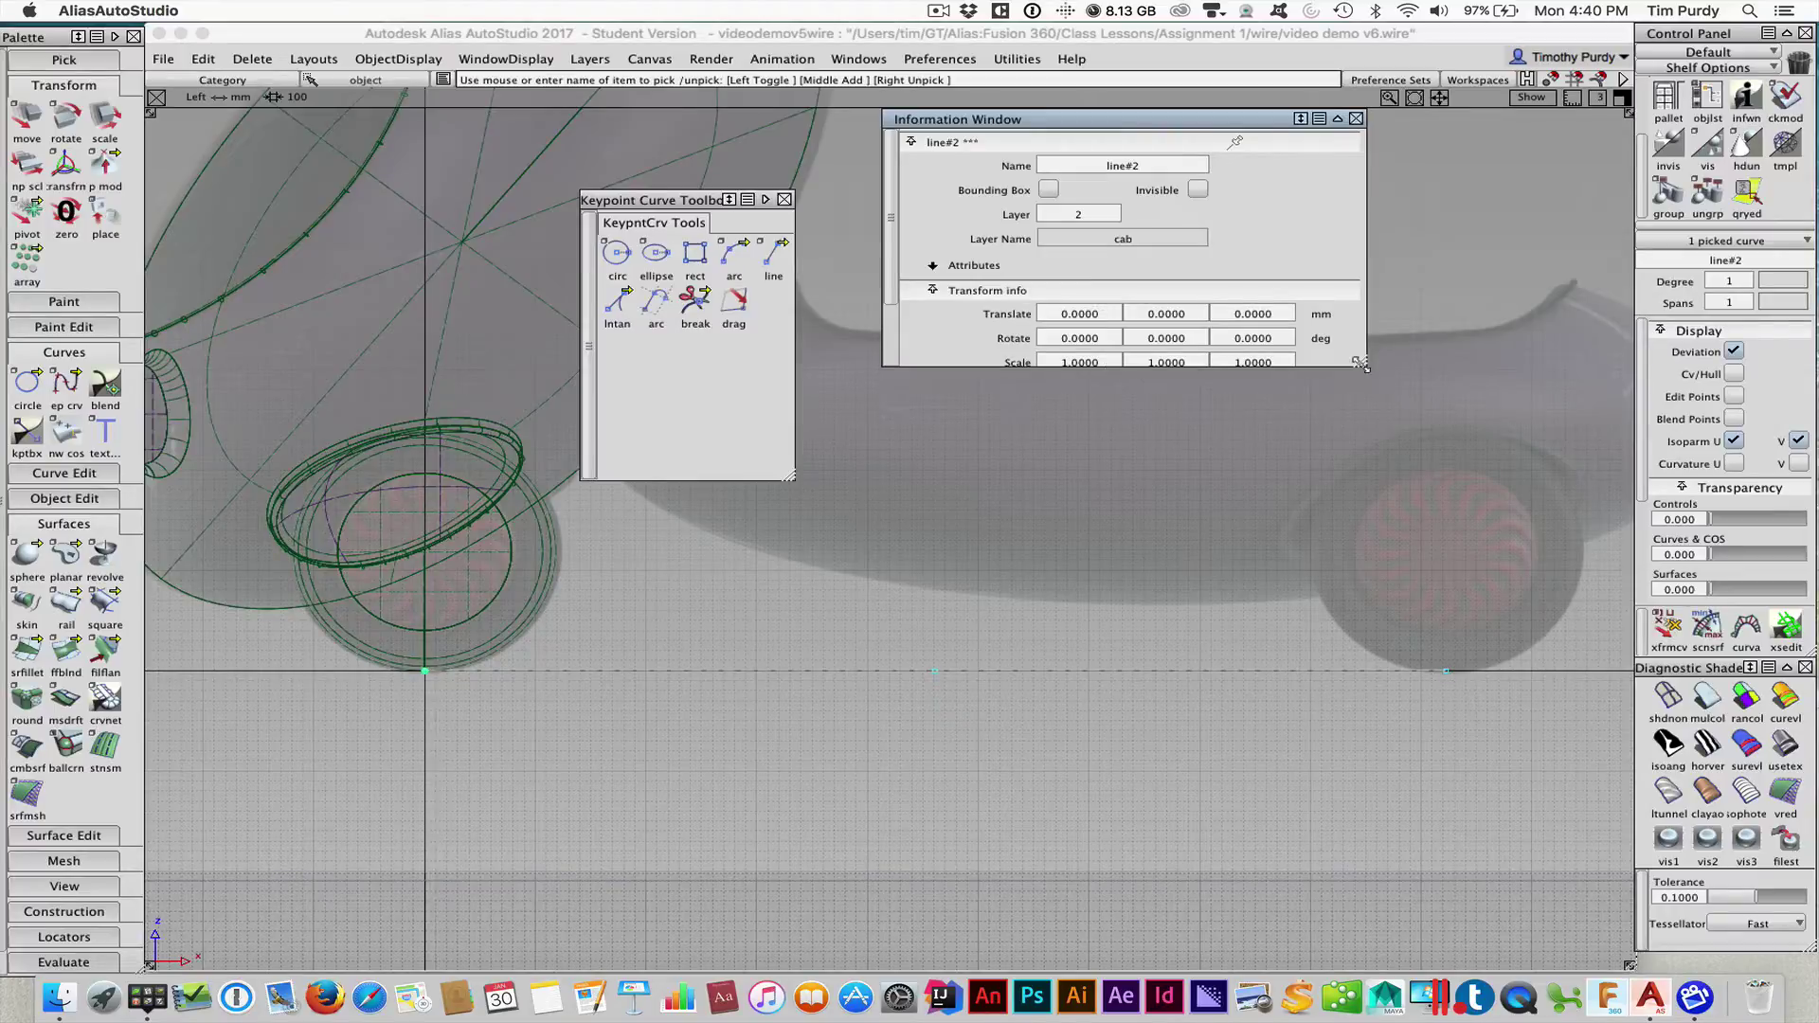
pyautogui.moveTo(1361, 365); pyautogui.dragTo(1364, 497)
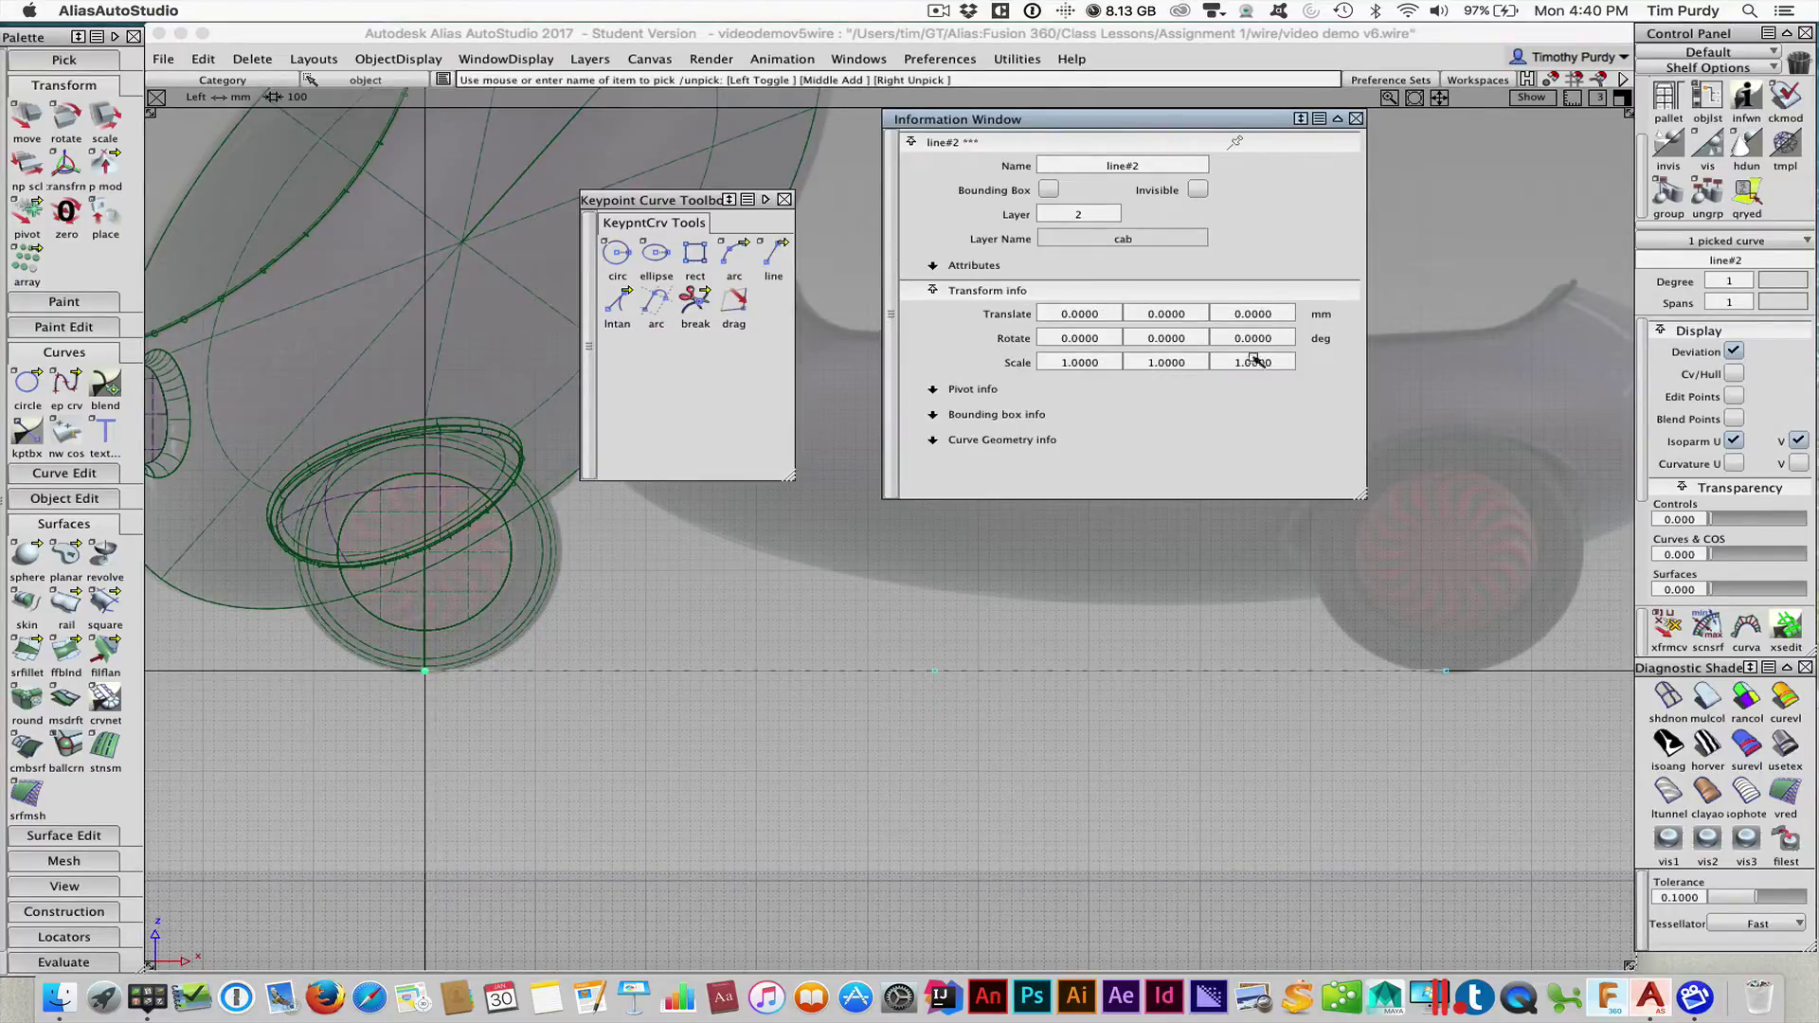
pyautogui.click(983, 267)
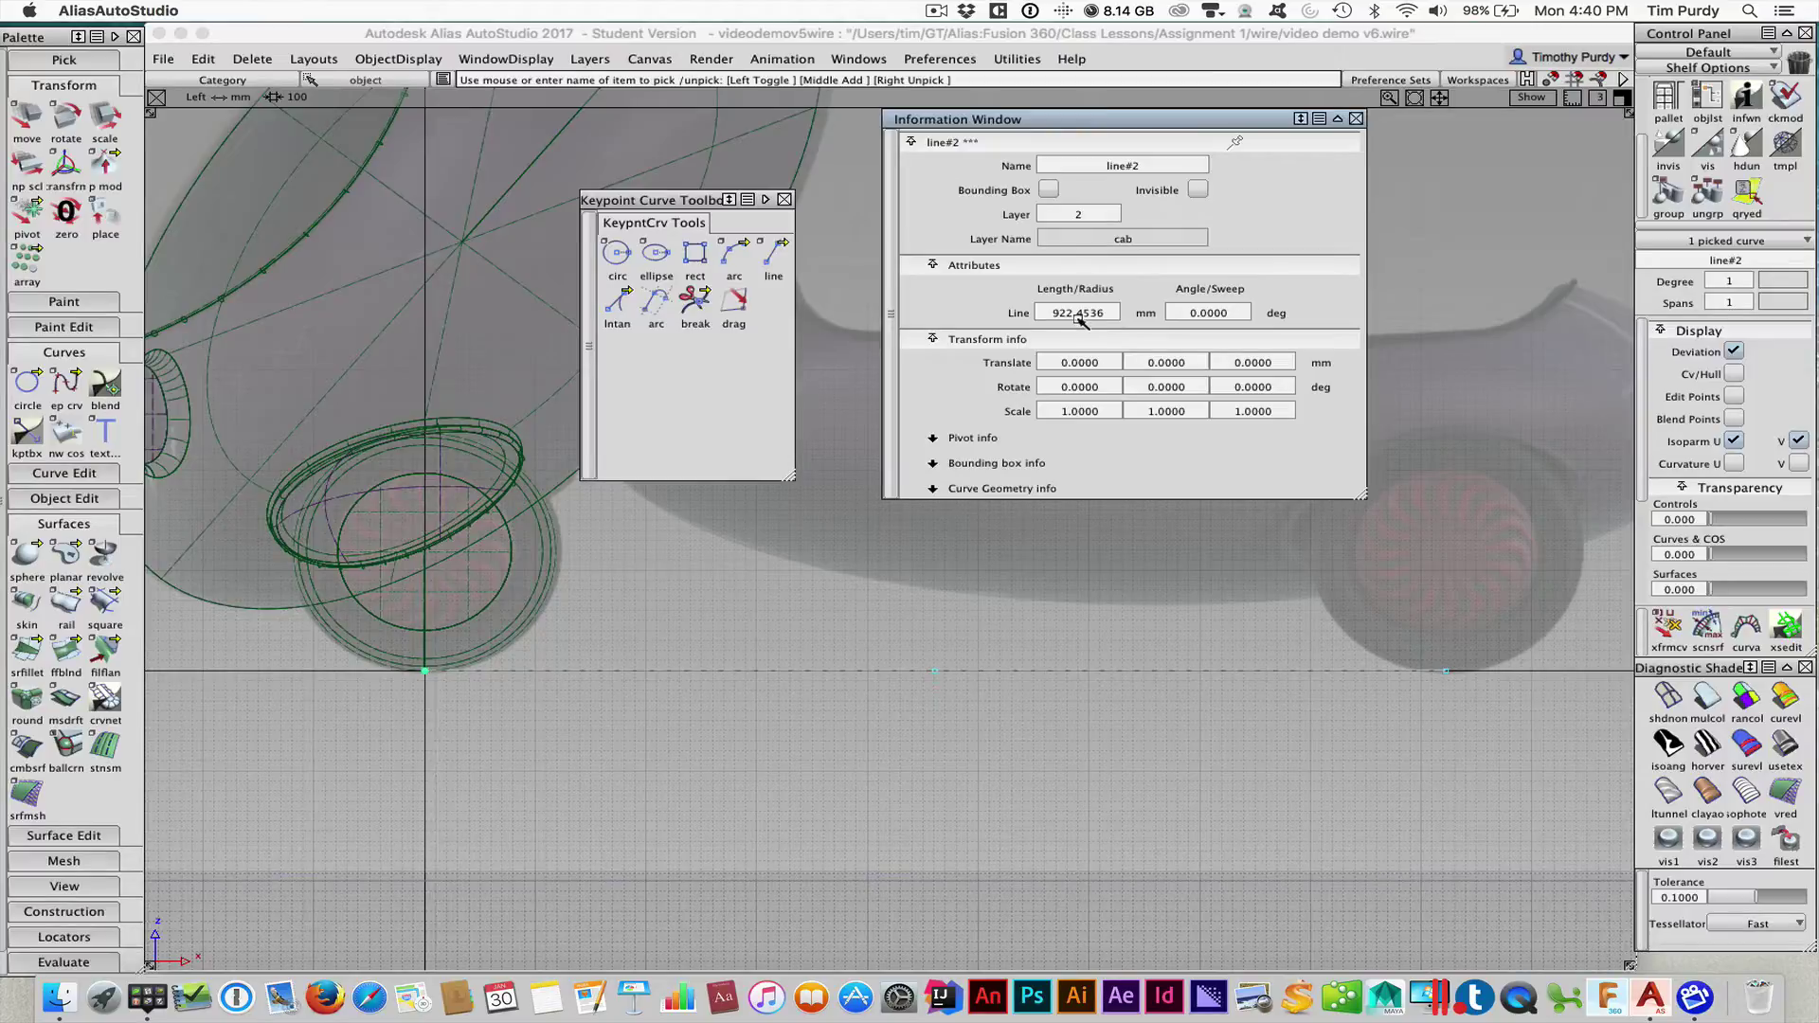
pyautogui.click(1112, 313)
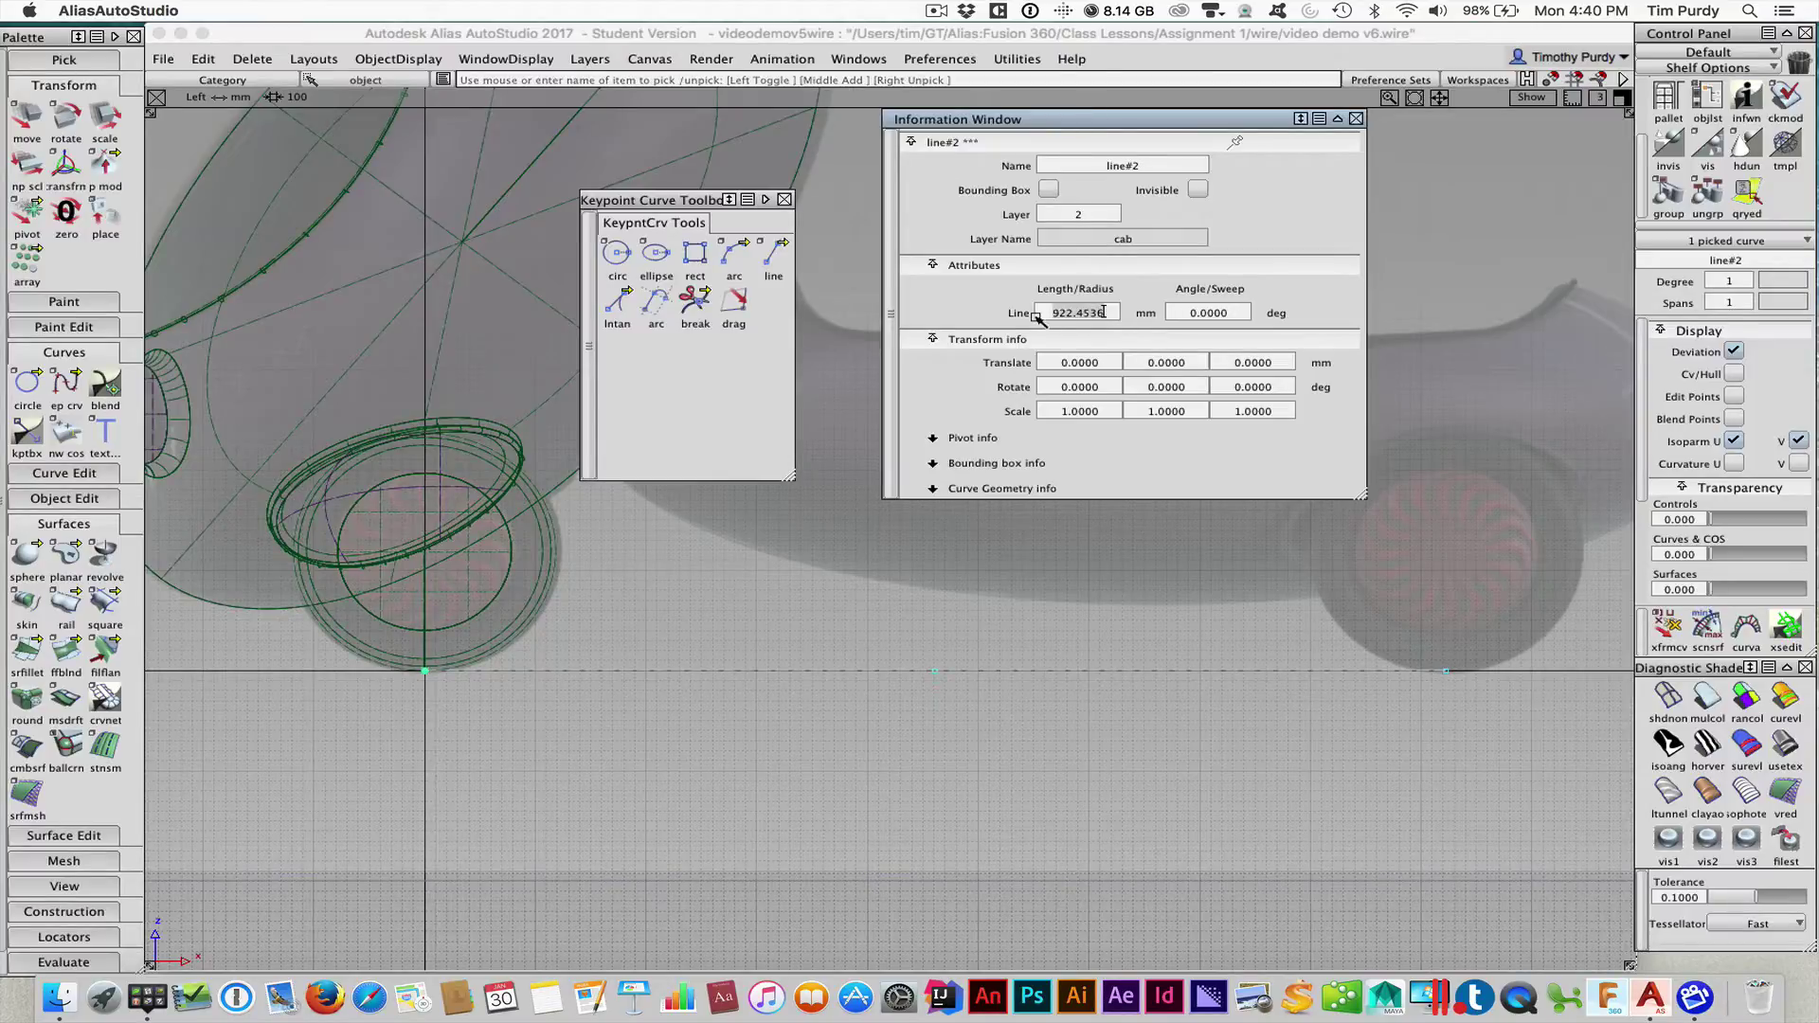
pyautogui.press('BackSpace')
pyautogui.write('925')
pyautogui.press('Return')
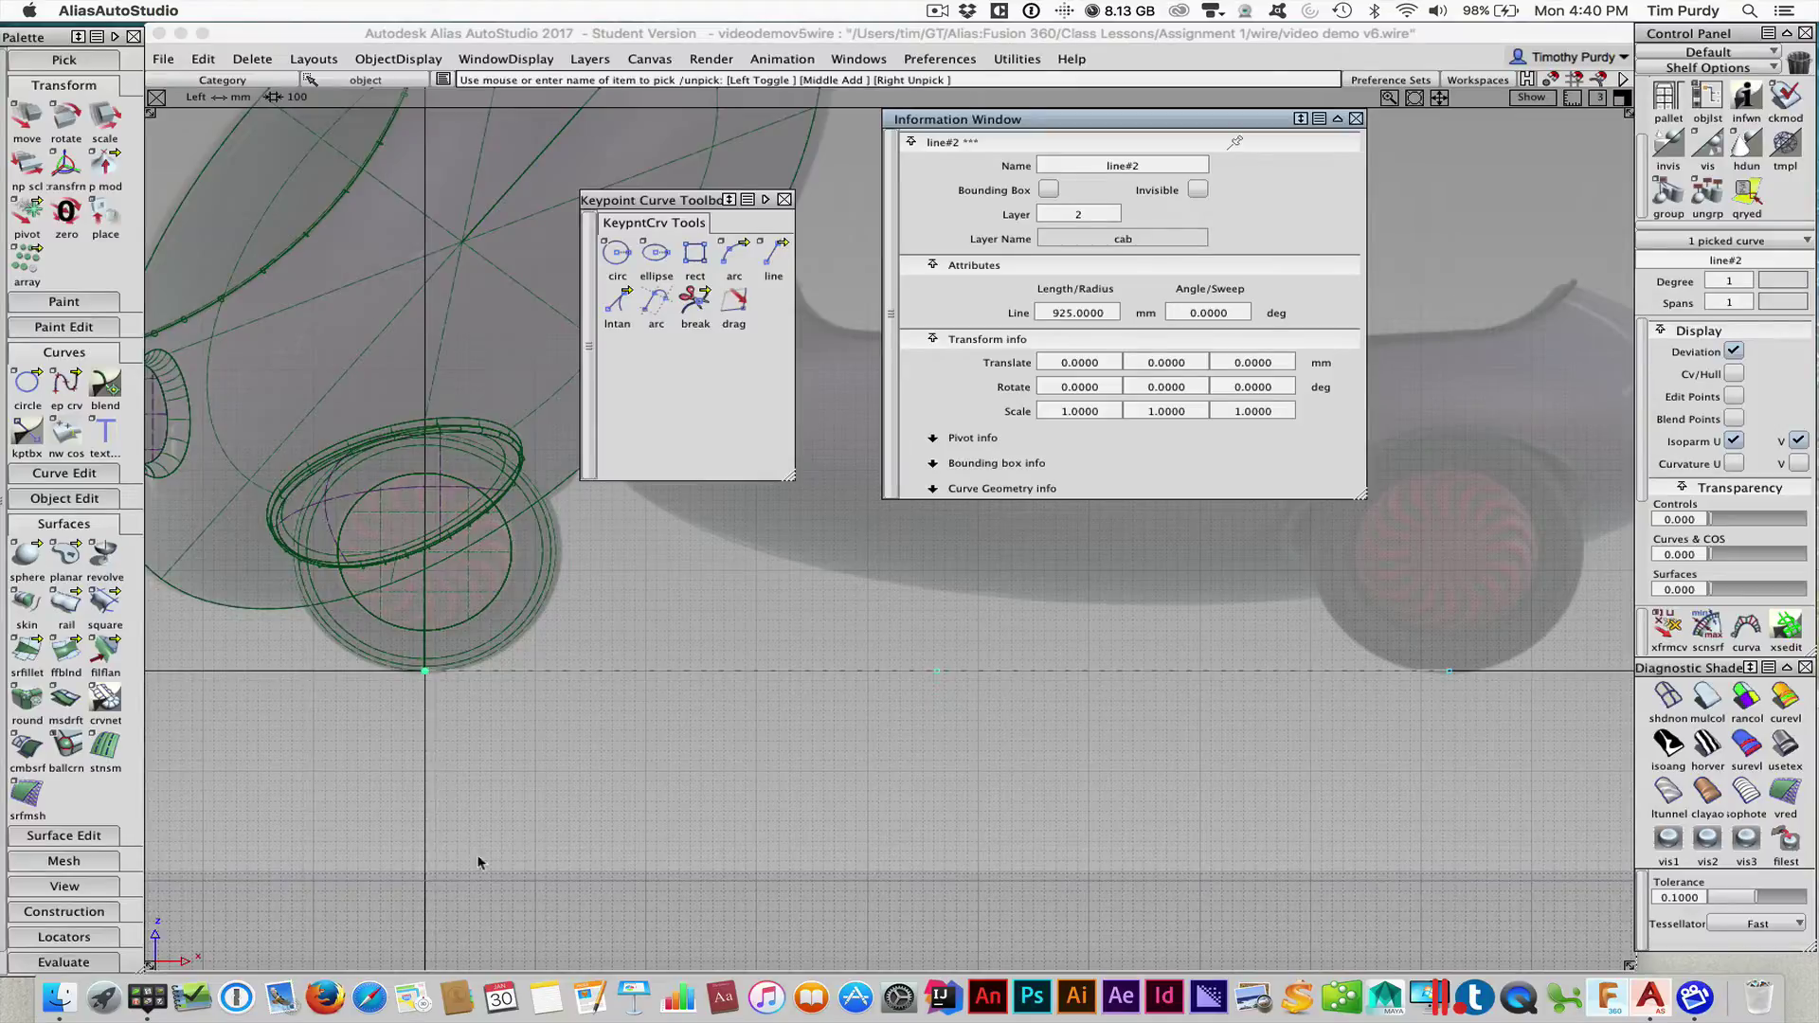
pyautogui.click(1357, 118)
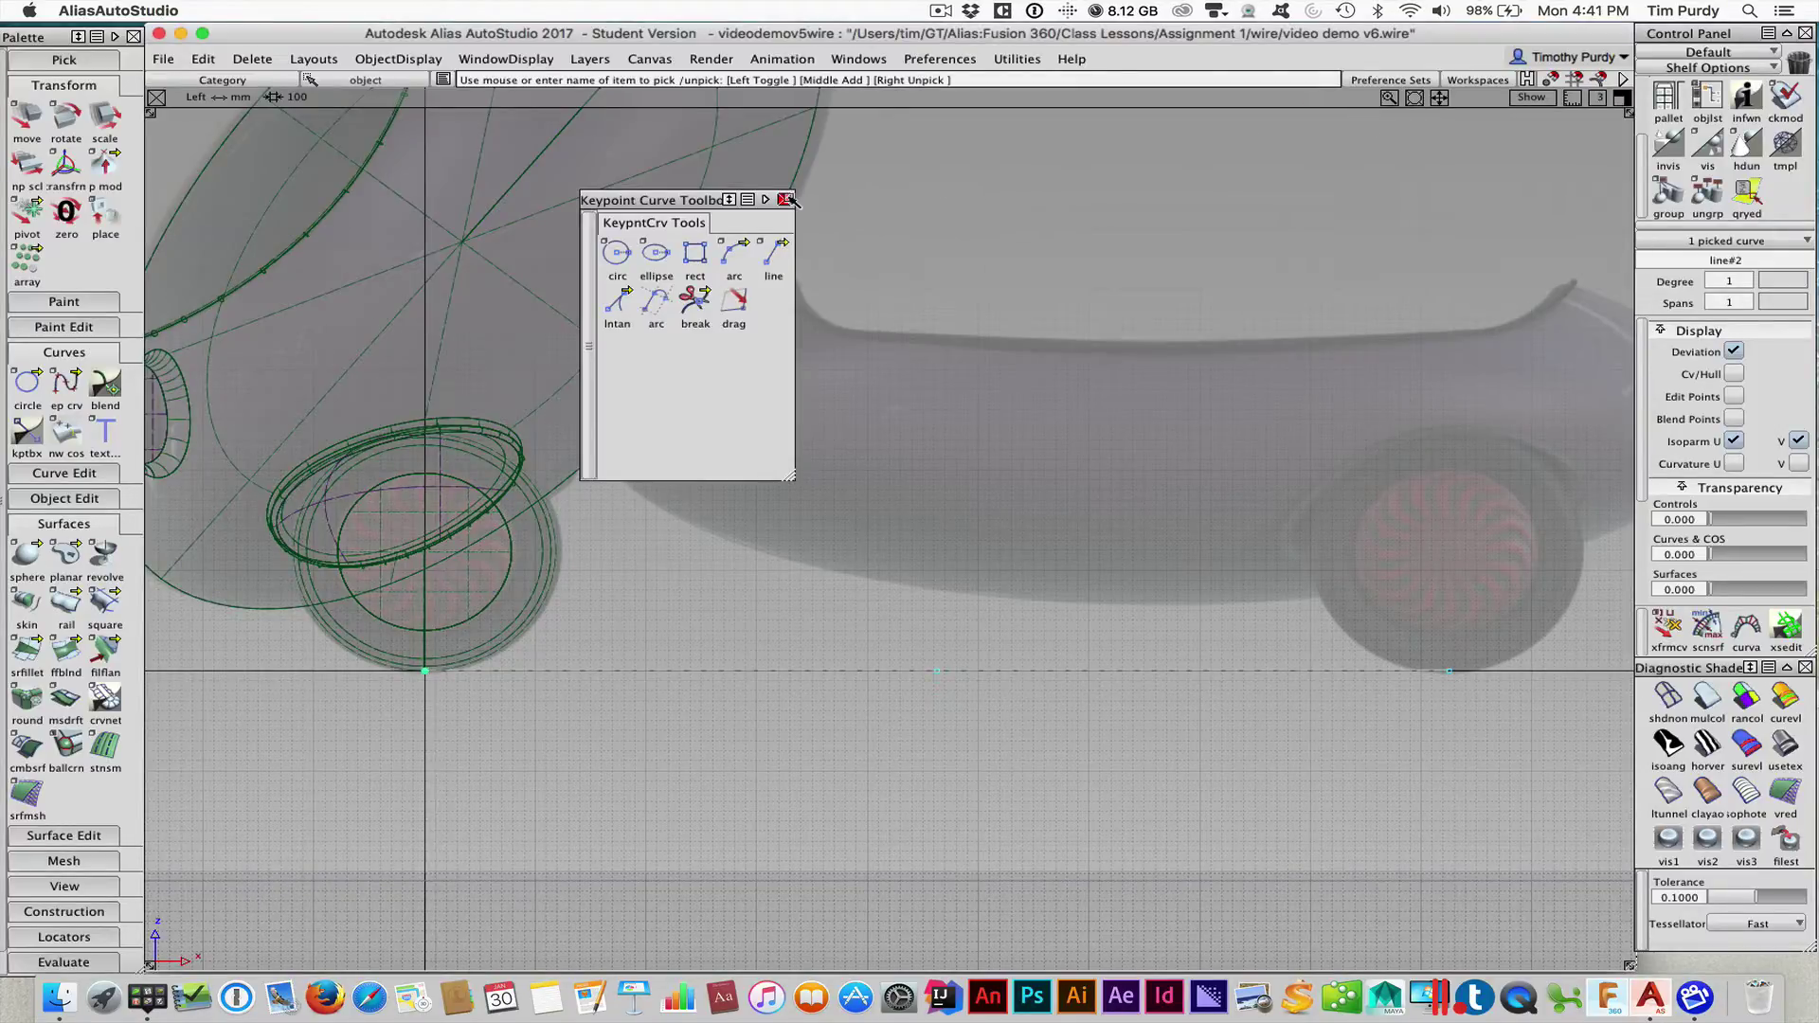
pyautogui.click(784, 199)
# Clear the current selection and pick the three surfaces that make up the front wheel
pyautogui.moveTo(661, 621)
pyautogui.keyDown('ctrl'); pyautogui.keyDown('shift'); pyautogui.mouseDown()
pyautogui.moveTo(660, 563)
pyautogui.moveTo(659, 604)
pyautogui.mouseUp(); pyautogui.keyUp('shift'); pyautogui.keyUp('ctrl')
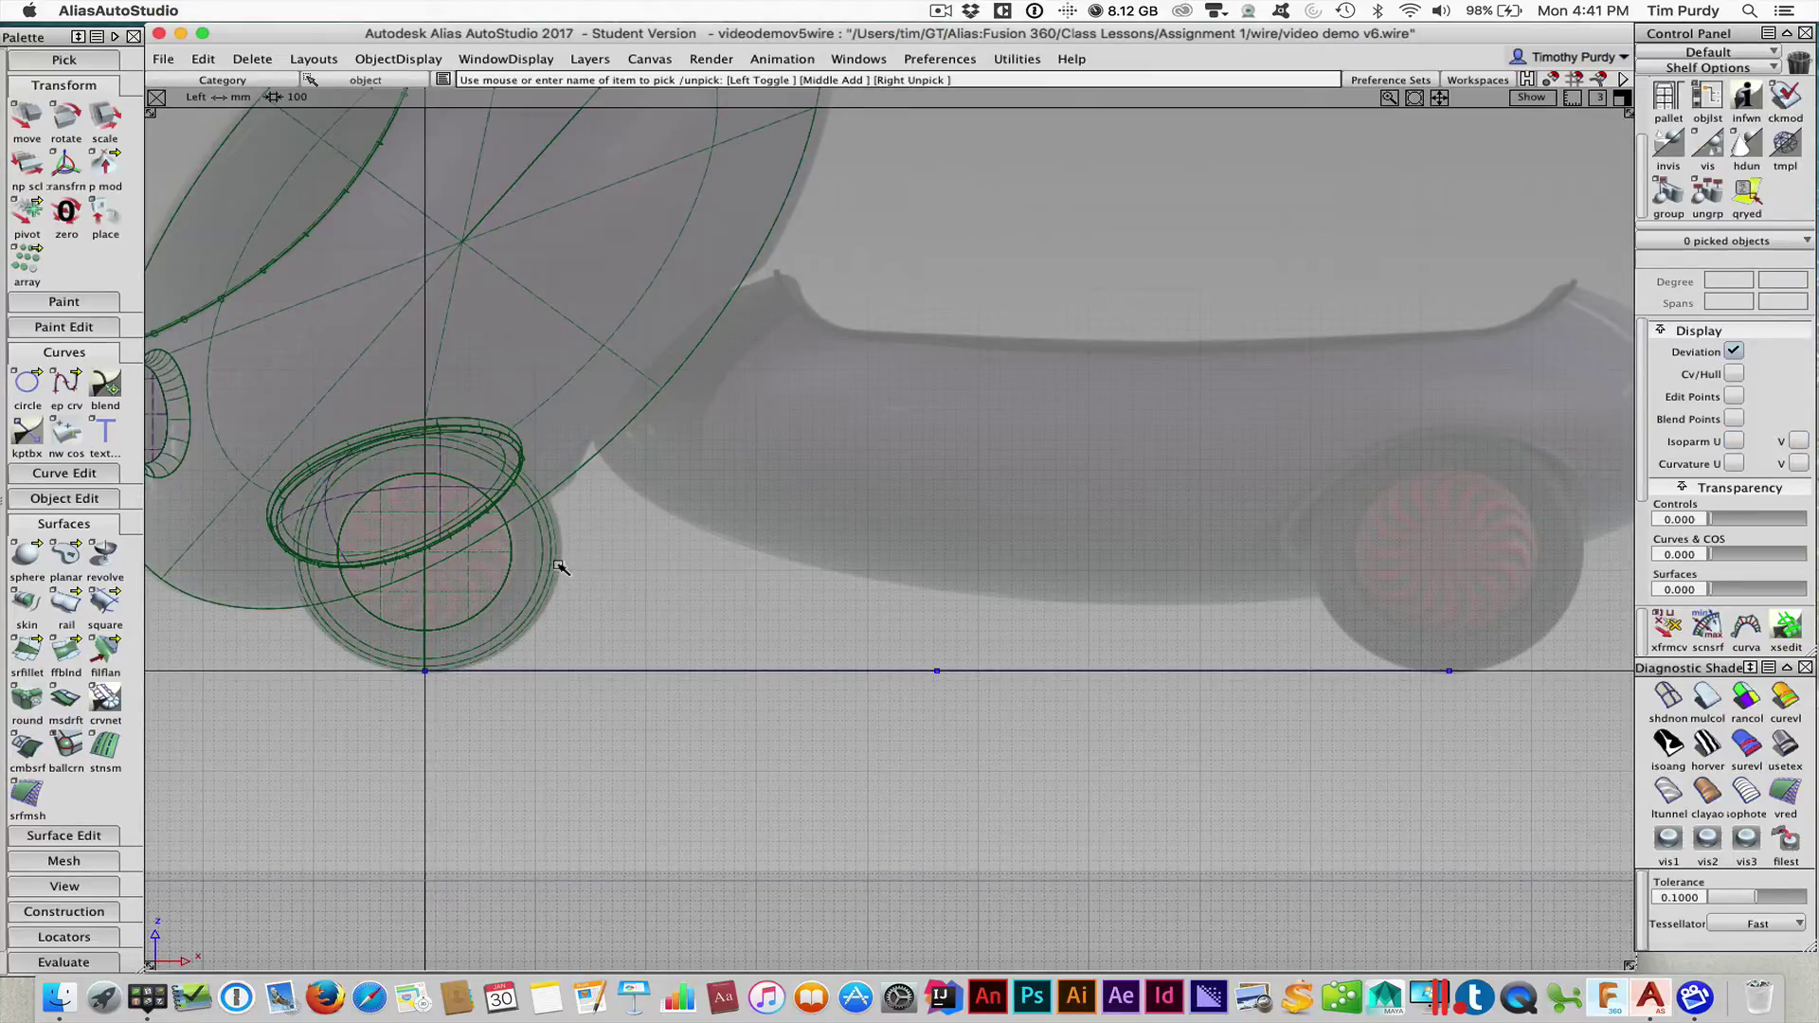
pyautogui.click(557, 564)
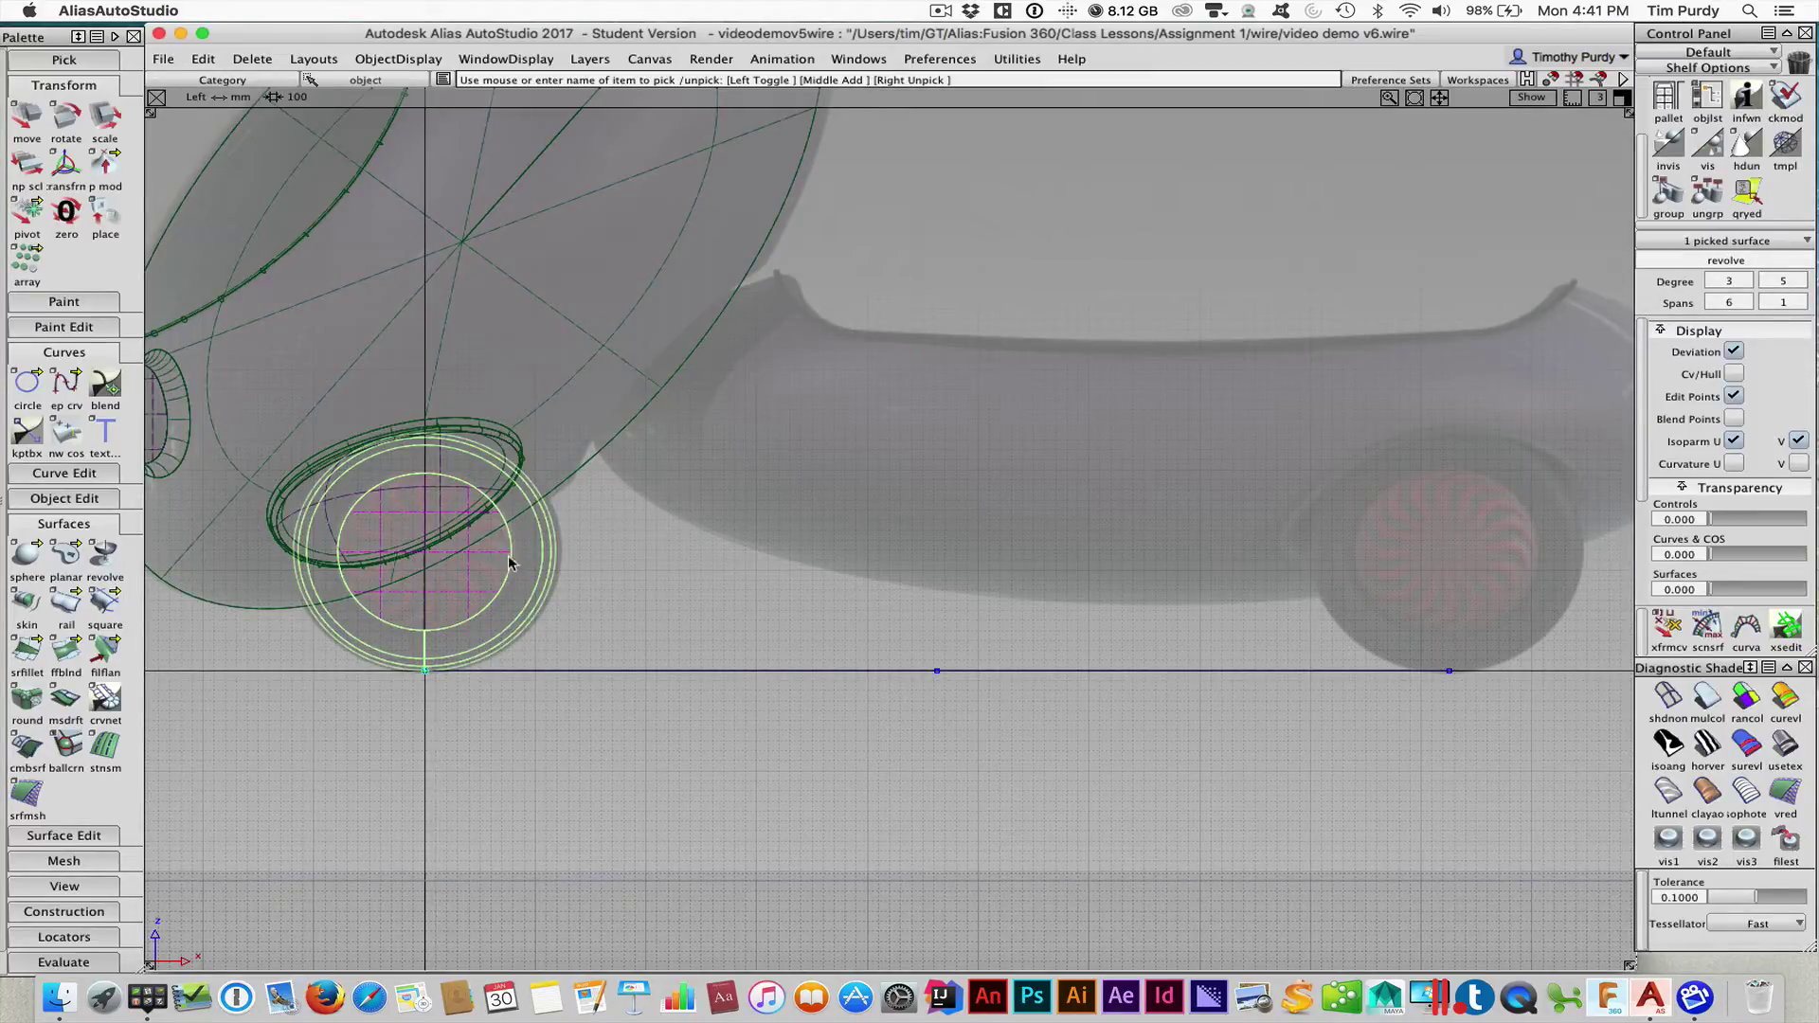
pyautogui.click(513, 562)
pyautogui.click(544, 573)
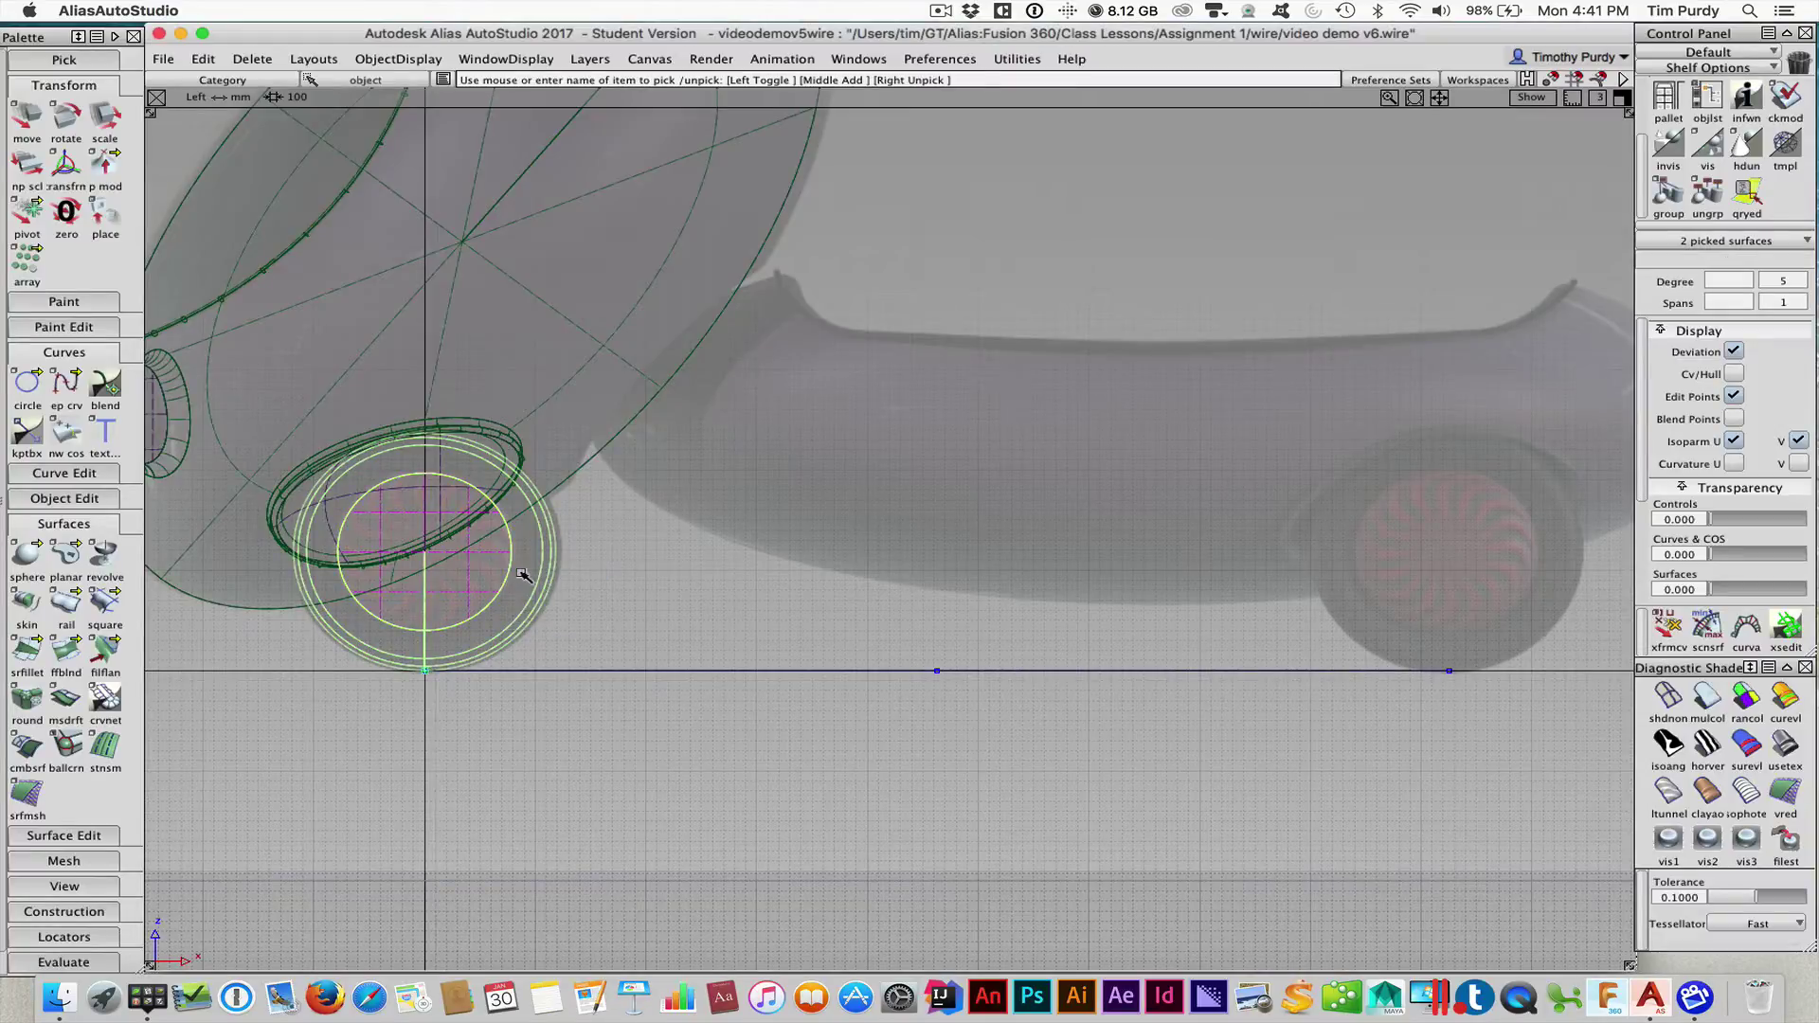
pyautogui.click(516, 577)
pyautogui.click(547, 611)
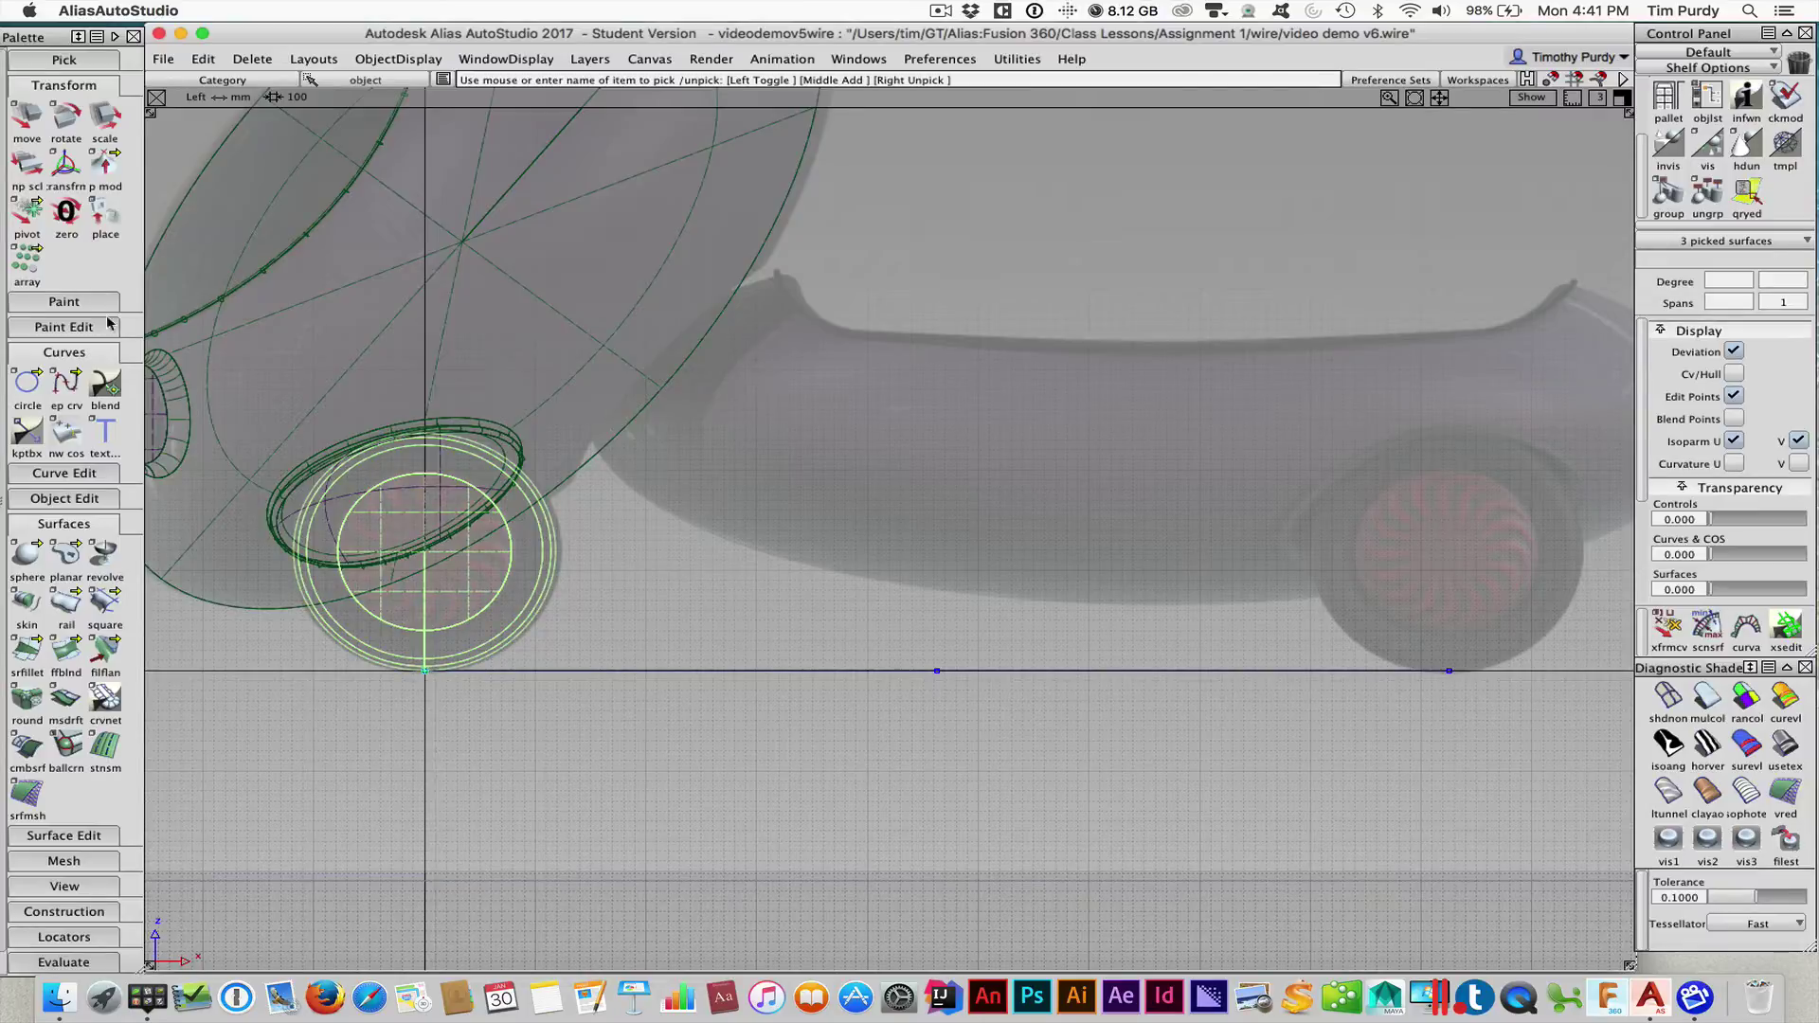
pyautogui.click(81, 347)
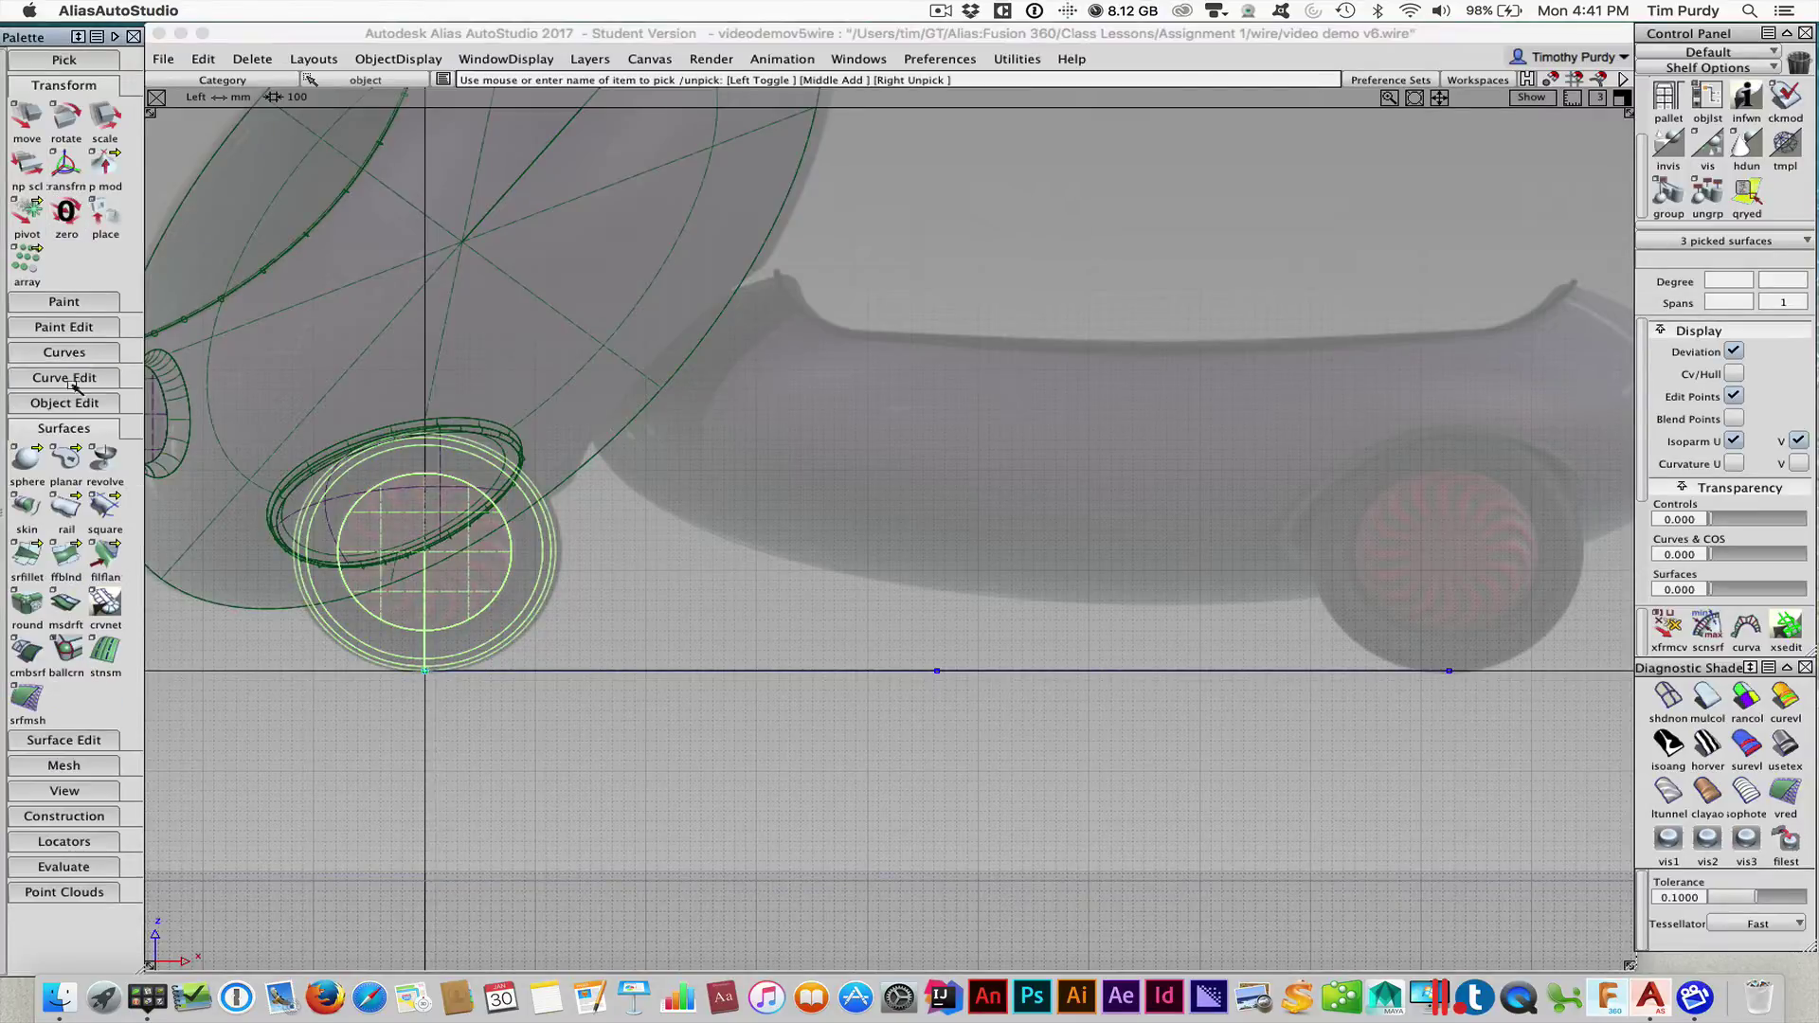
pyautogui.click(68, 431)
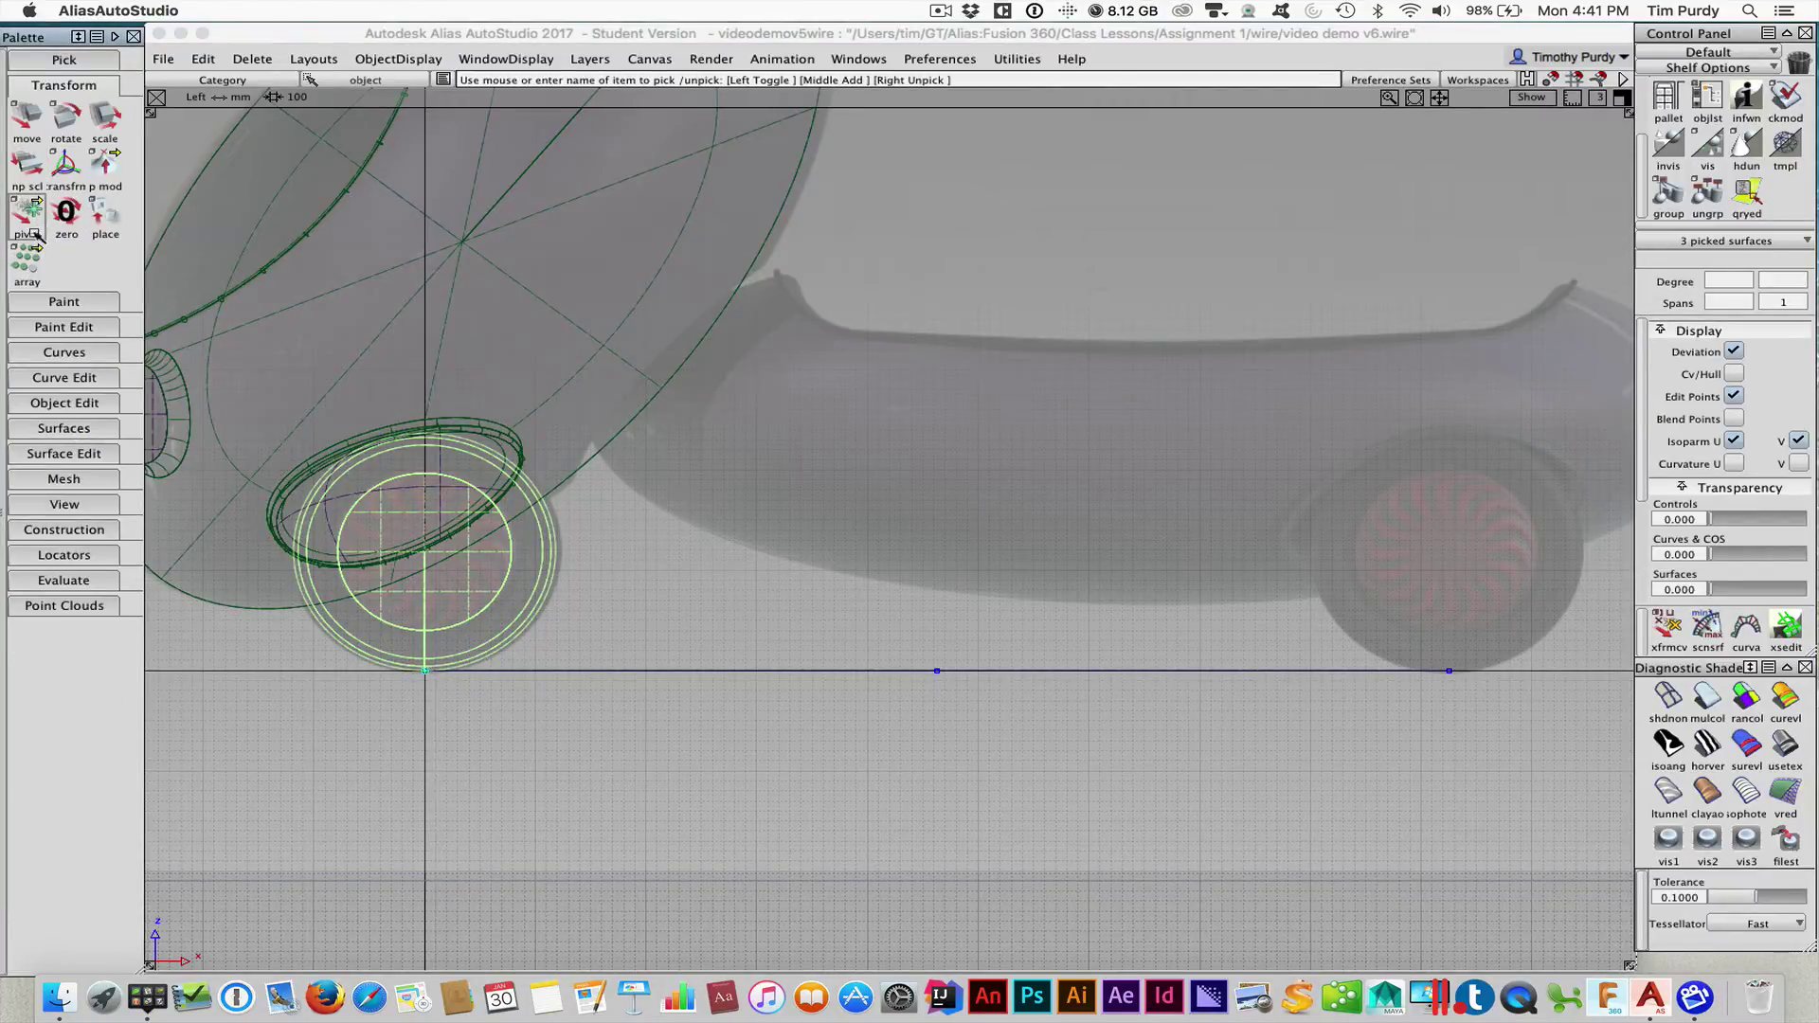
pyautogui.rightClick(96, 88)
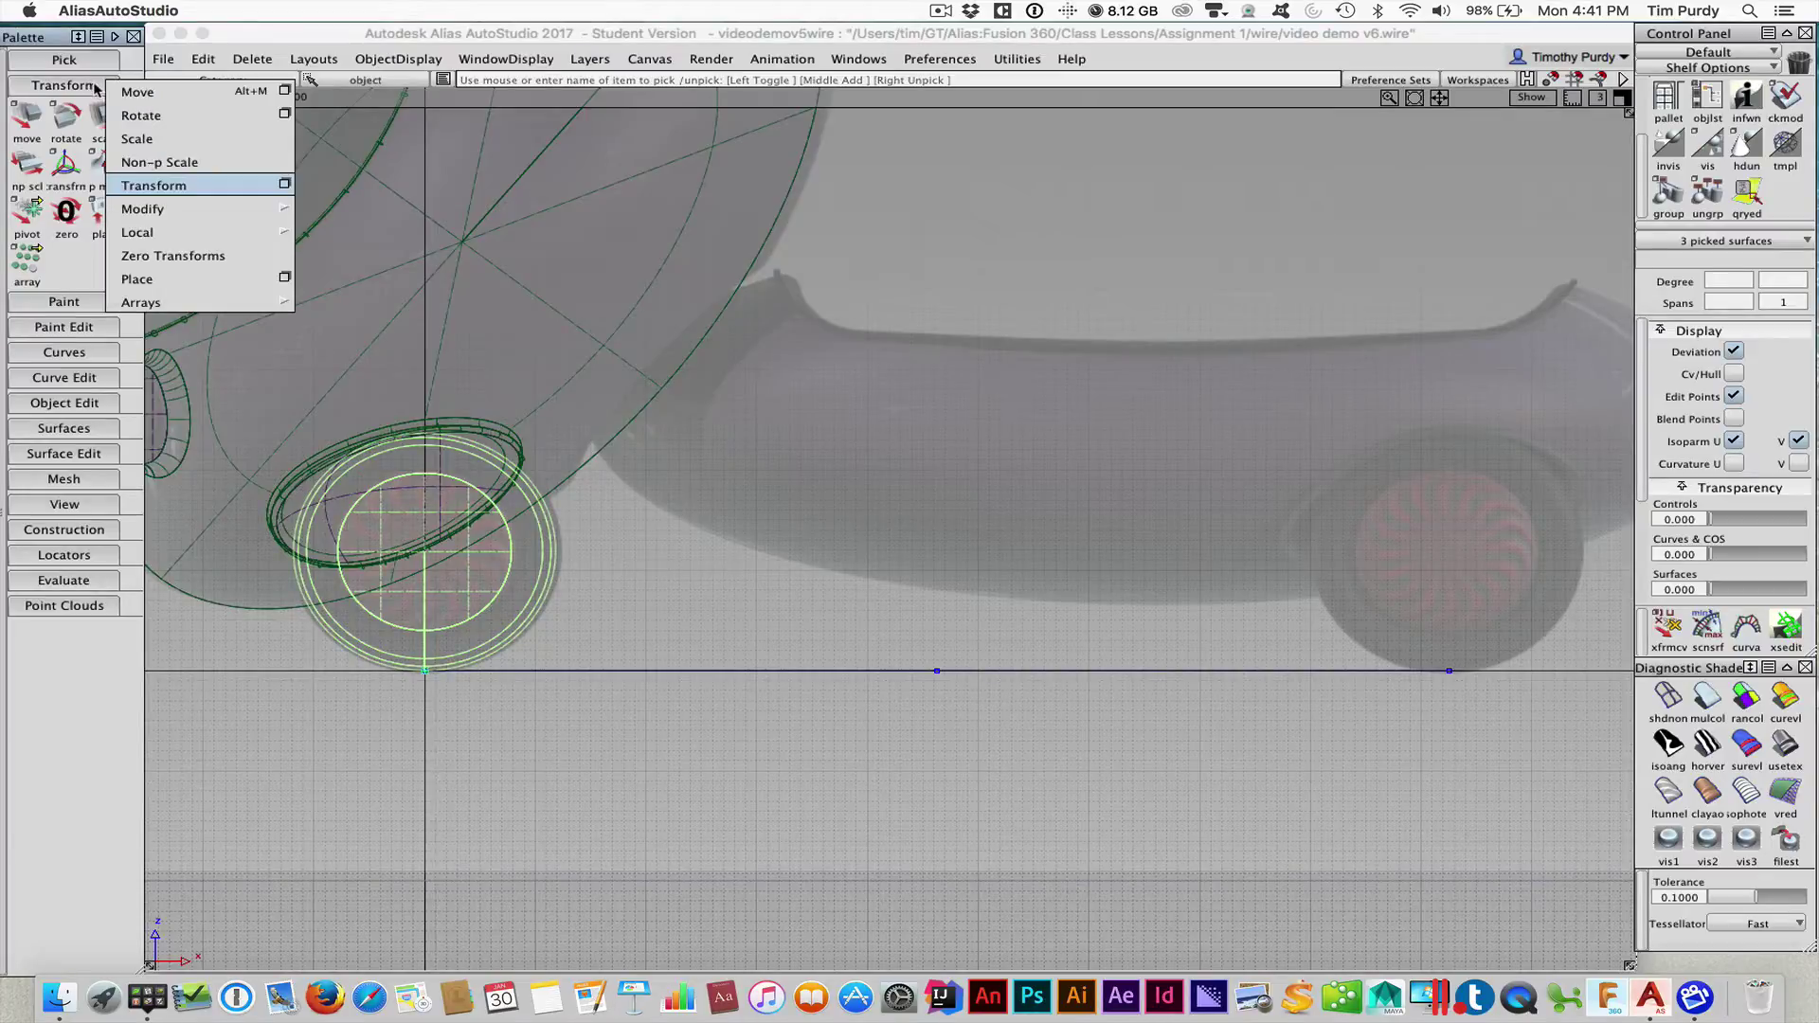
pyautogui.moveTo(142, 303)
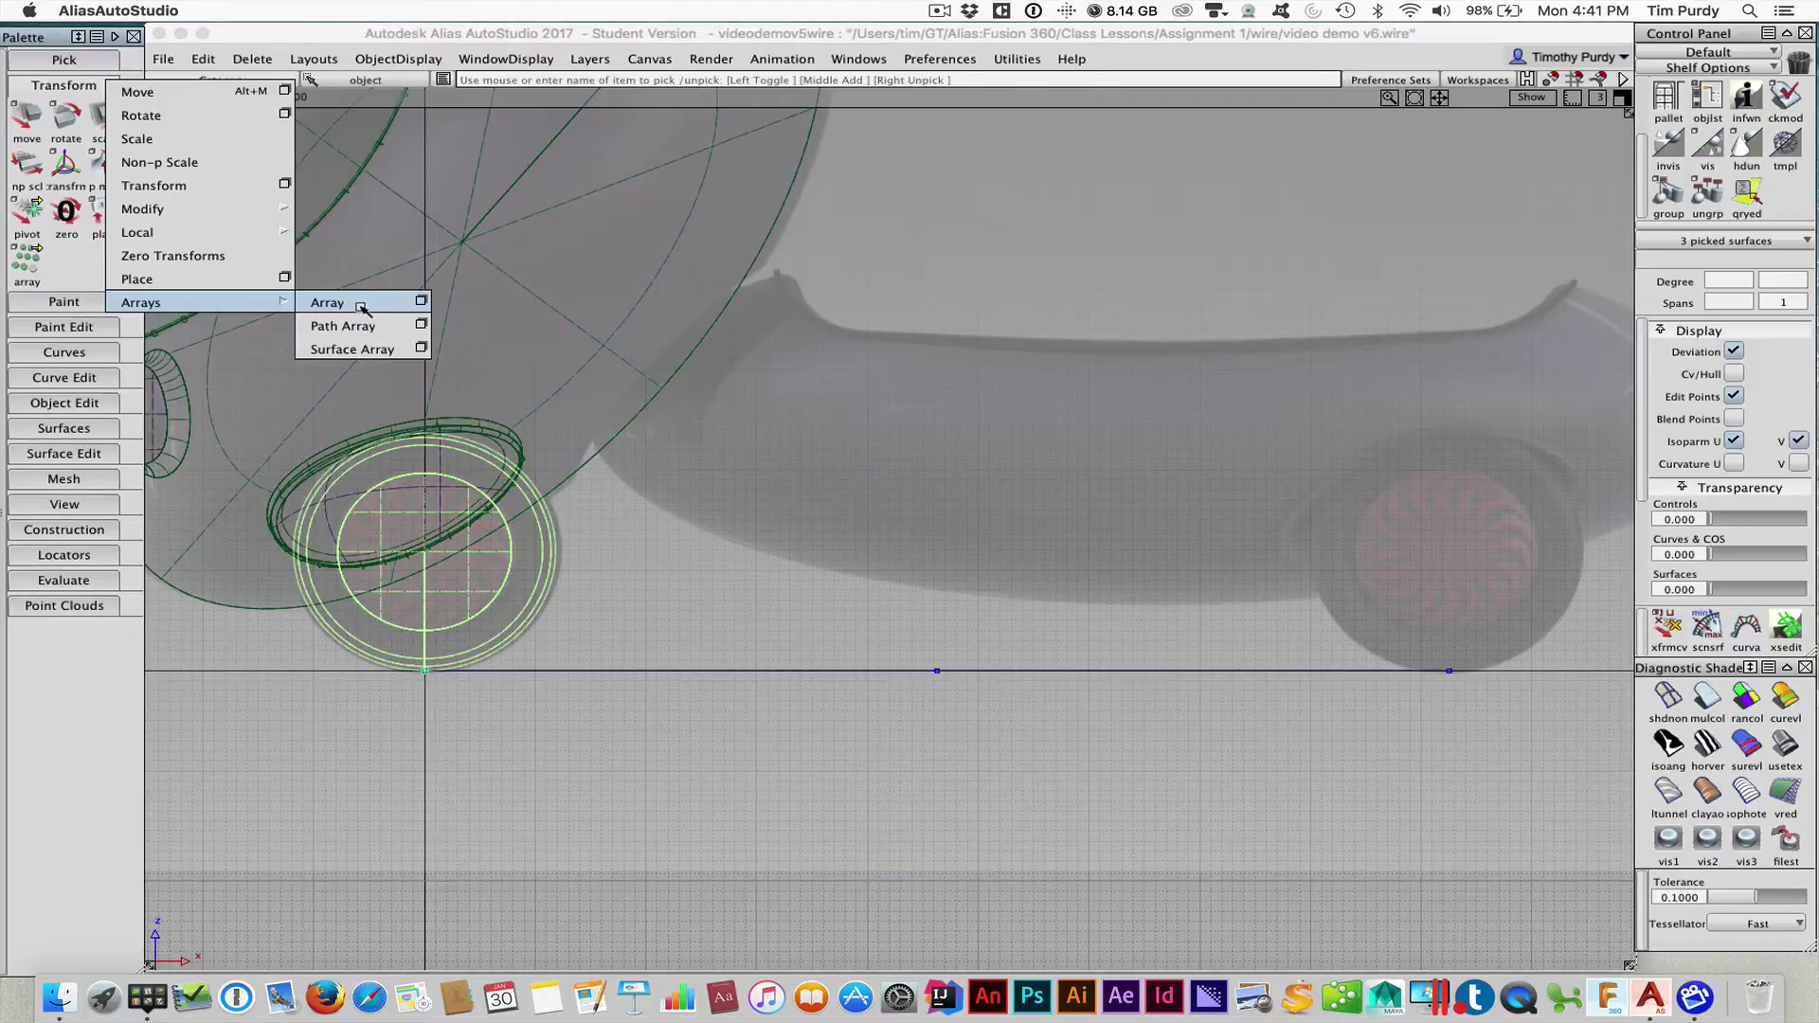
pyautogui.click(421, 303)
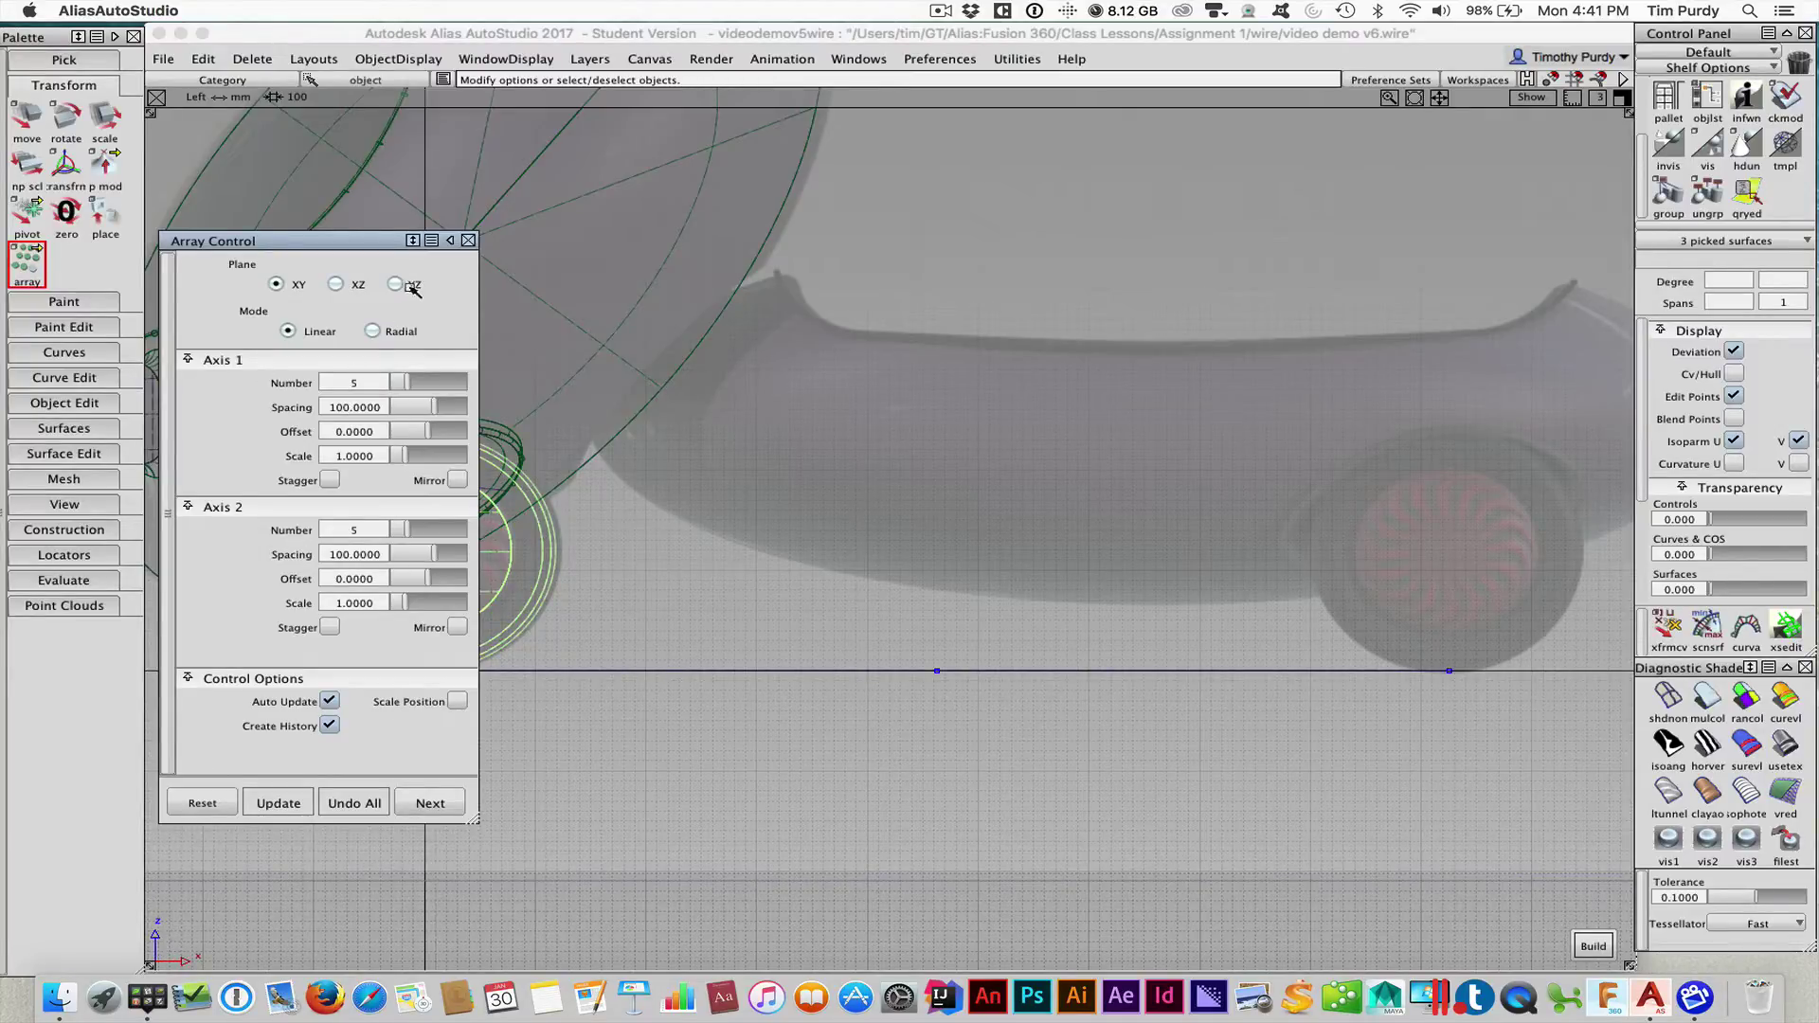
pyautogui.click(337, 285)
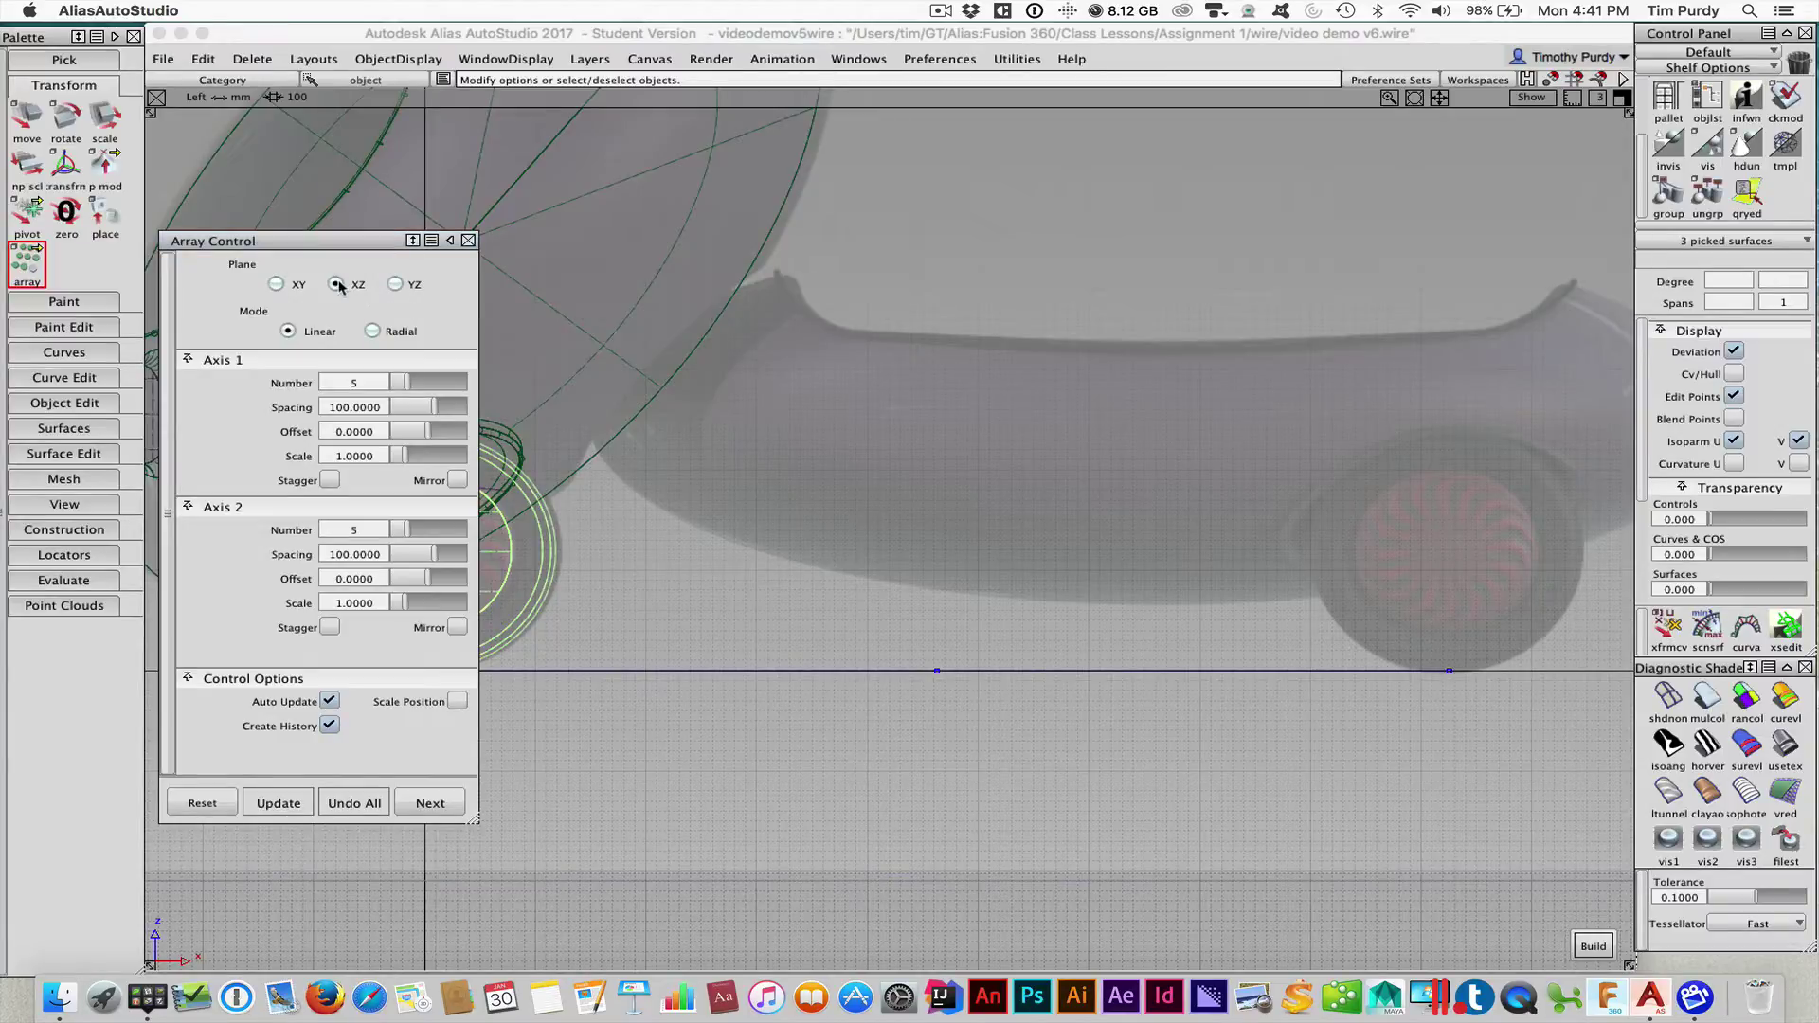
pyautogui.click(362, 381)
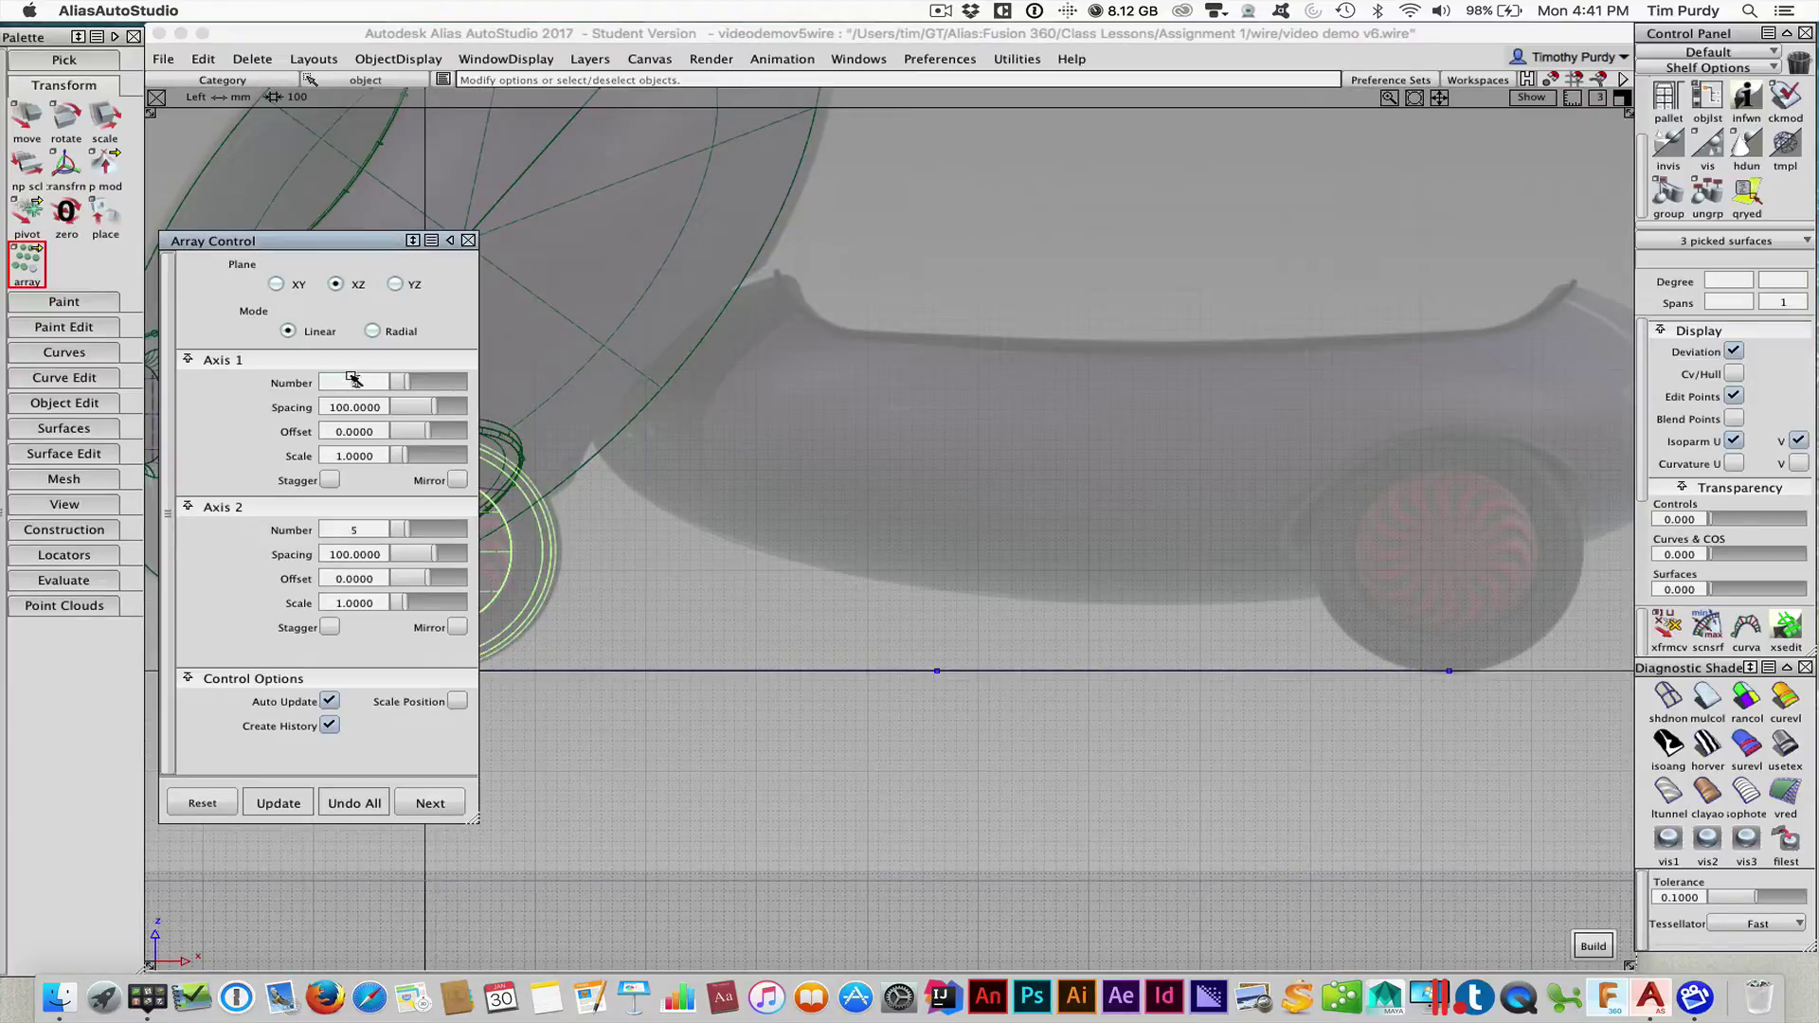
pyautogui.write('1')
pyautogui.press('Return')
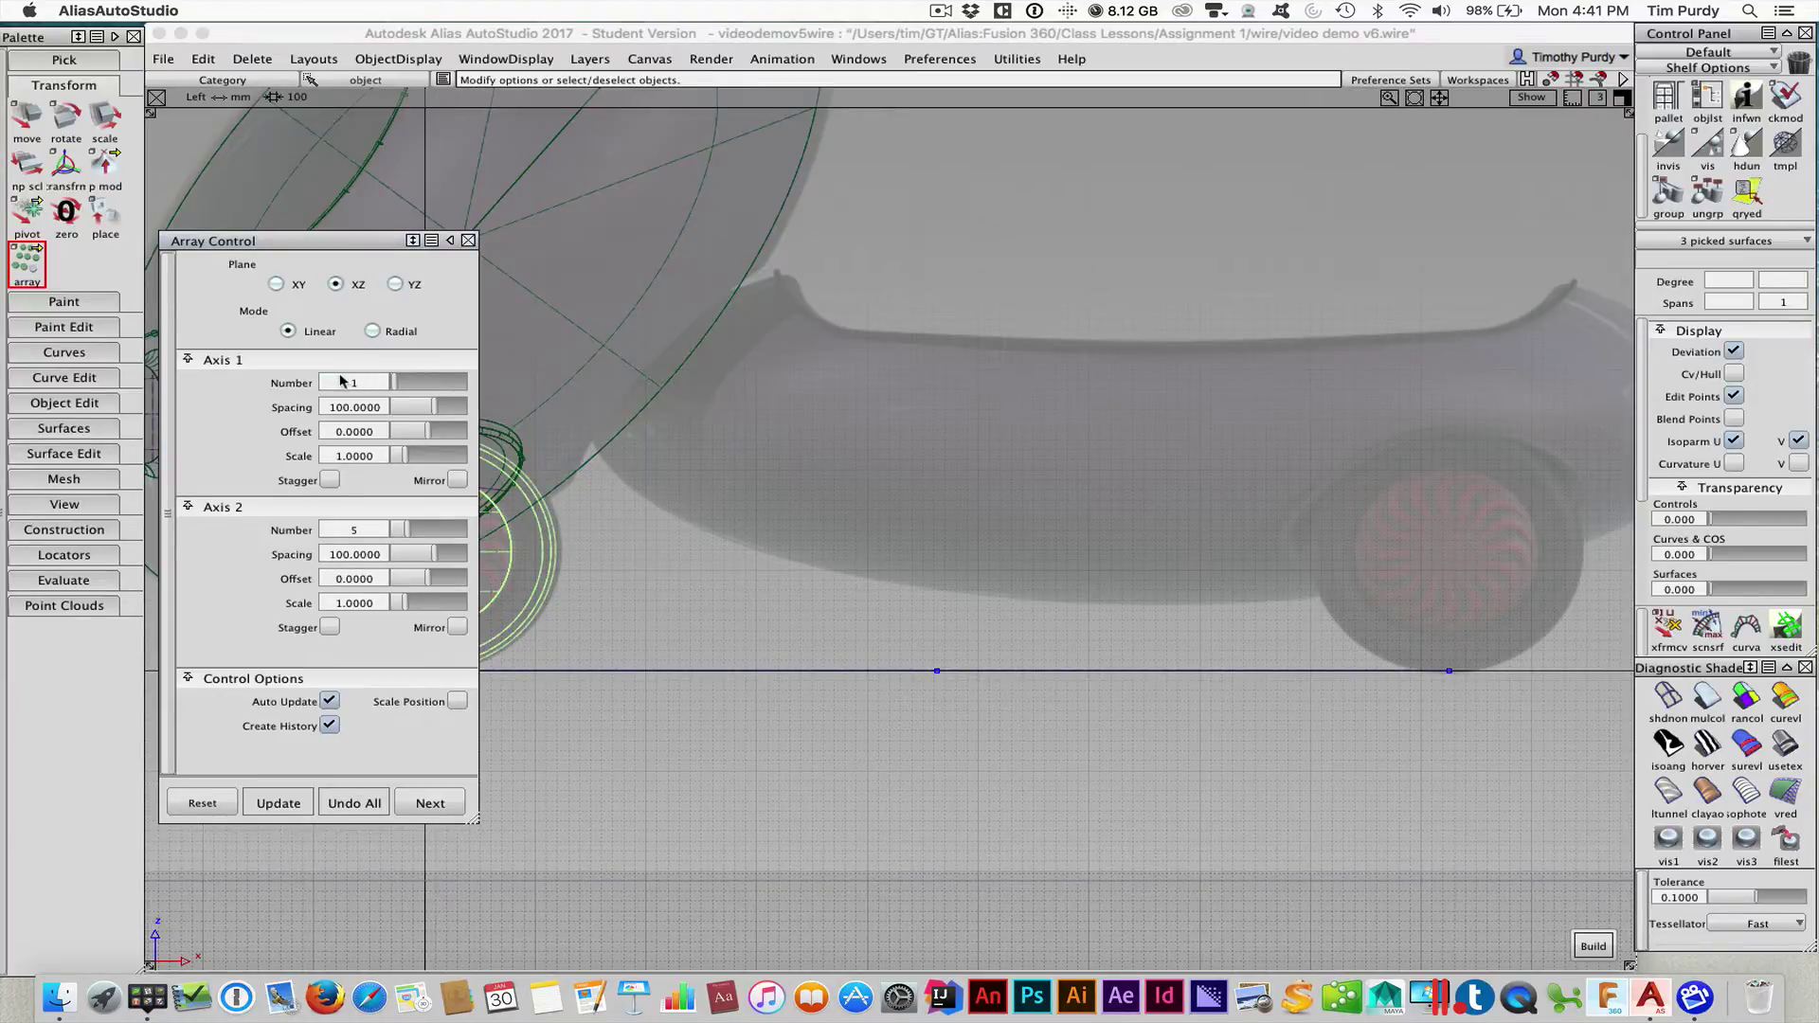
pyautogui.click(378, 407)
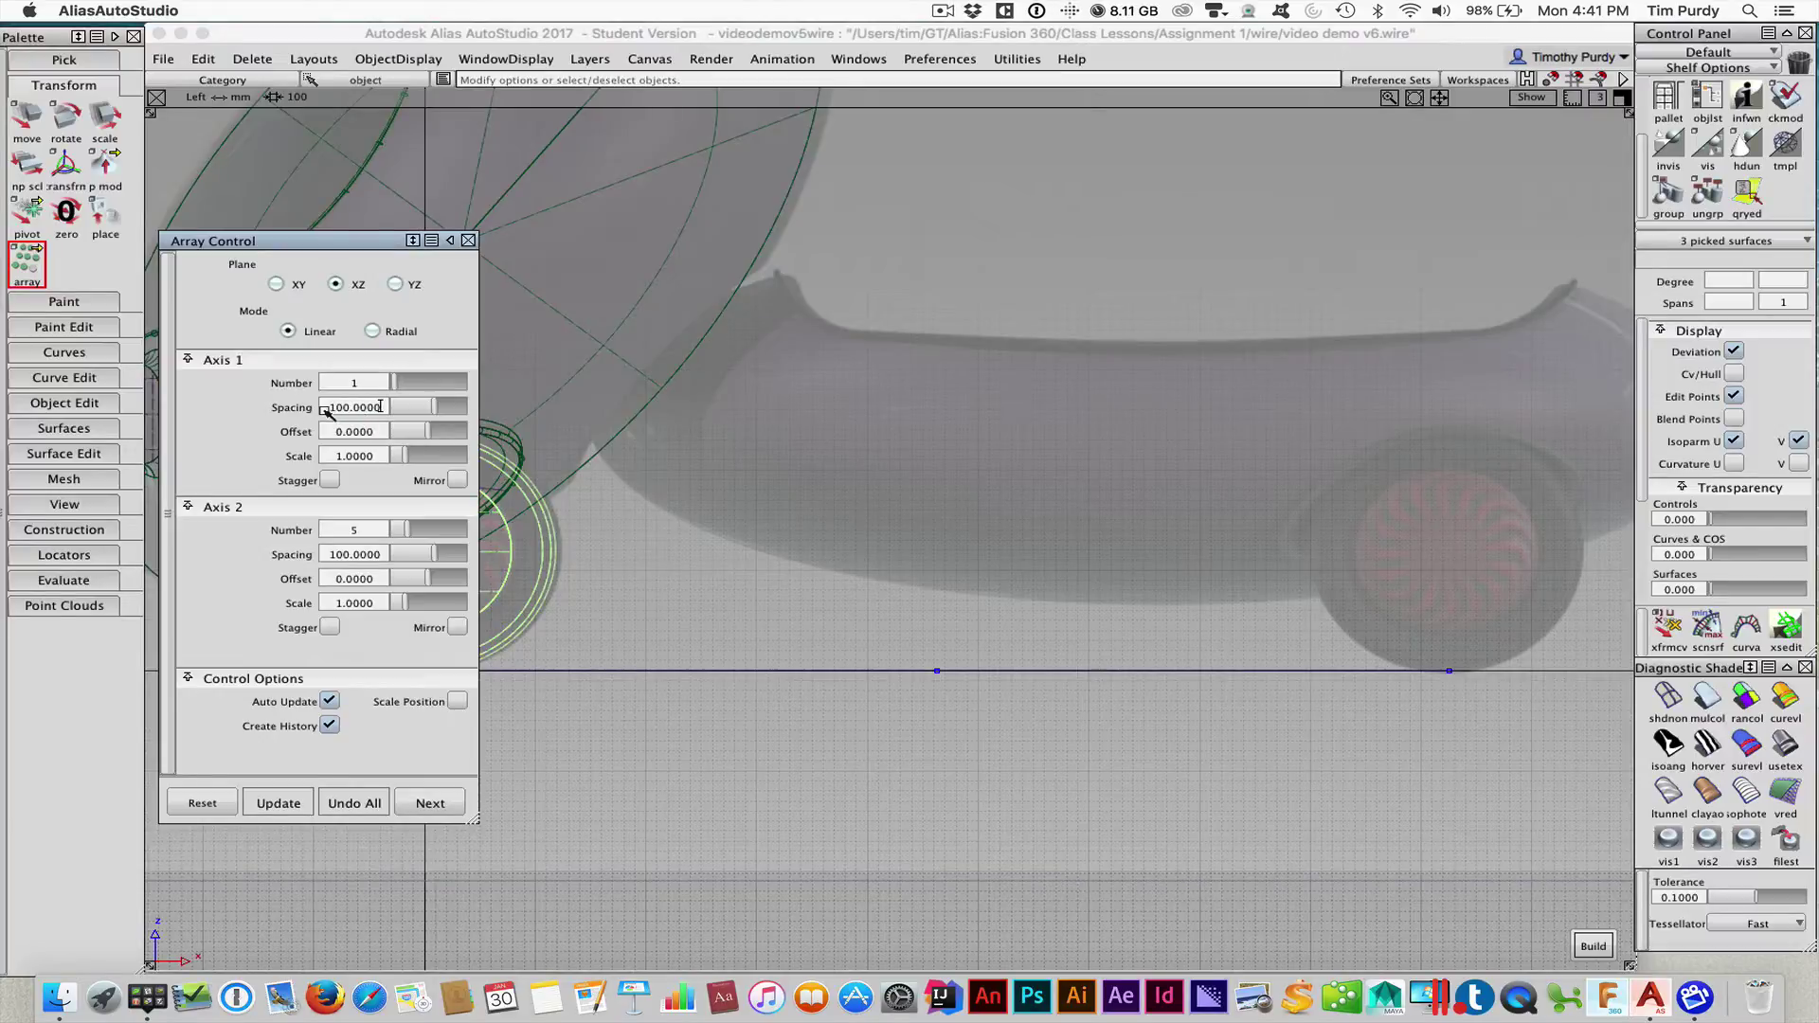
pyautogui.click(202, 803)
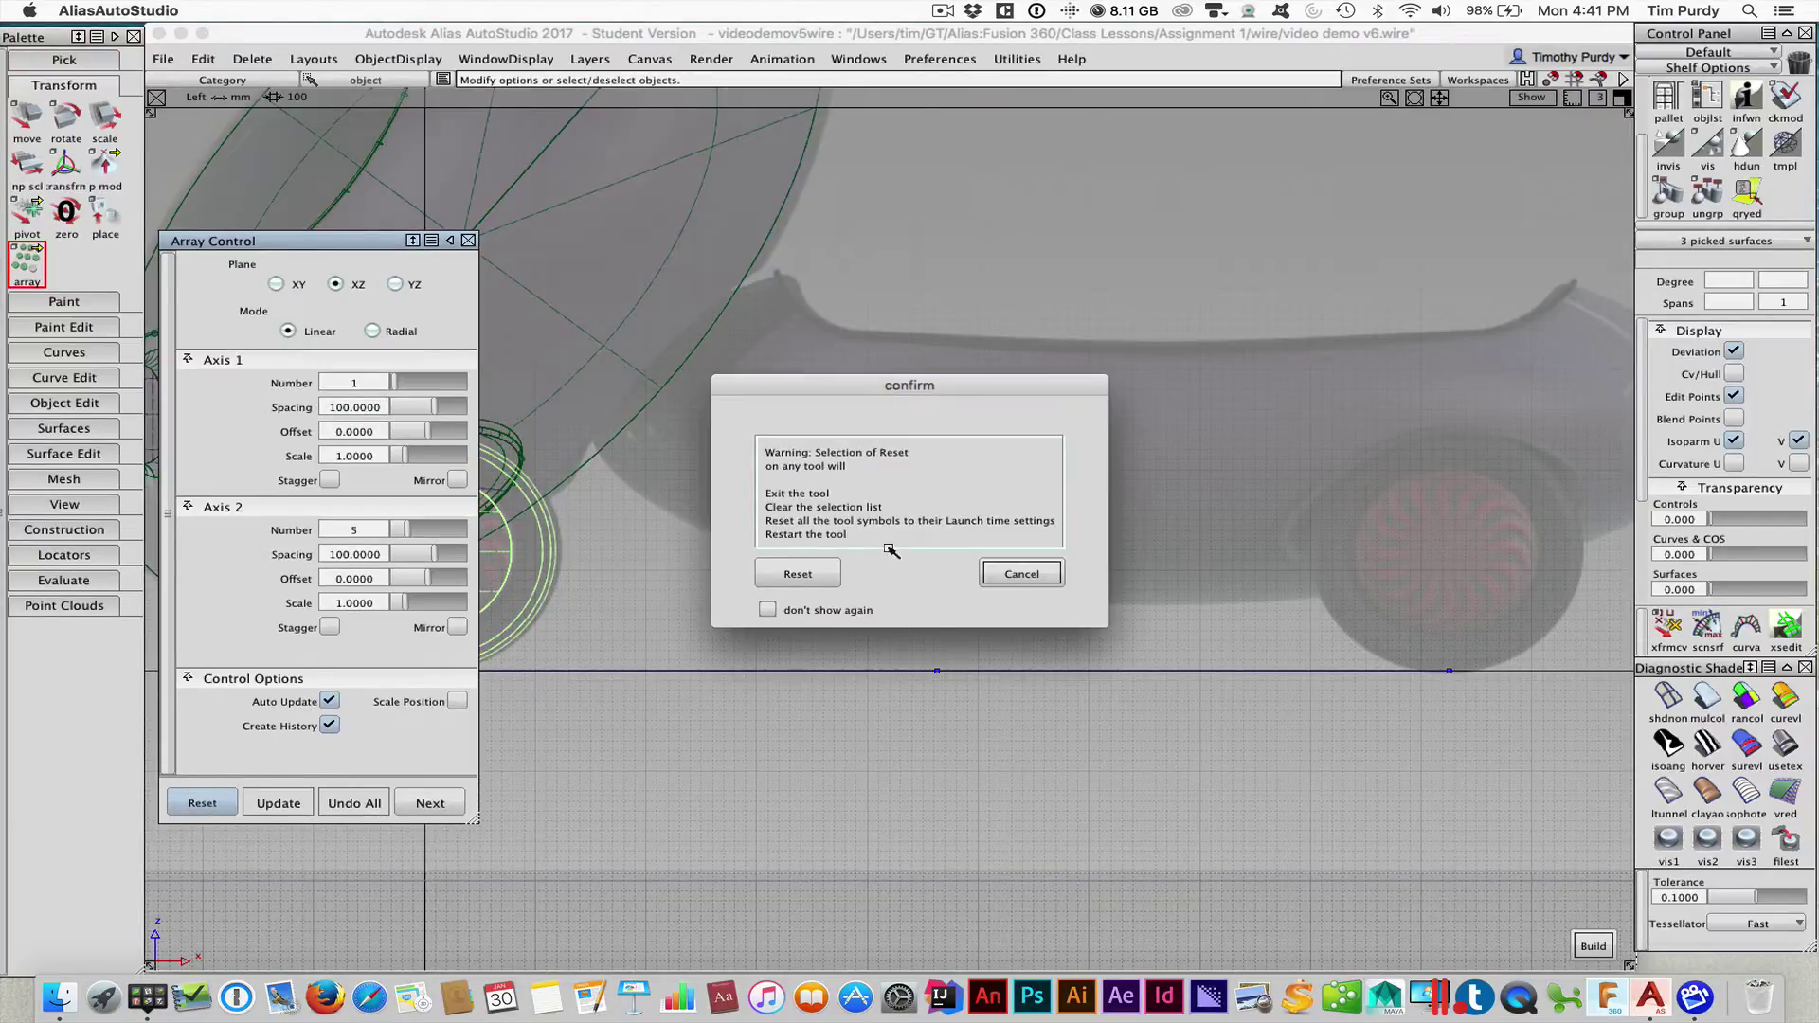
pyautogui.click(799, 574)
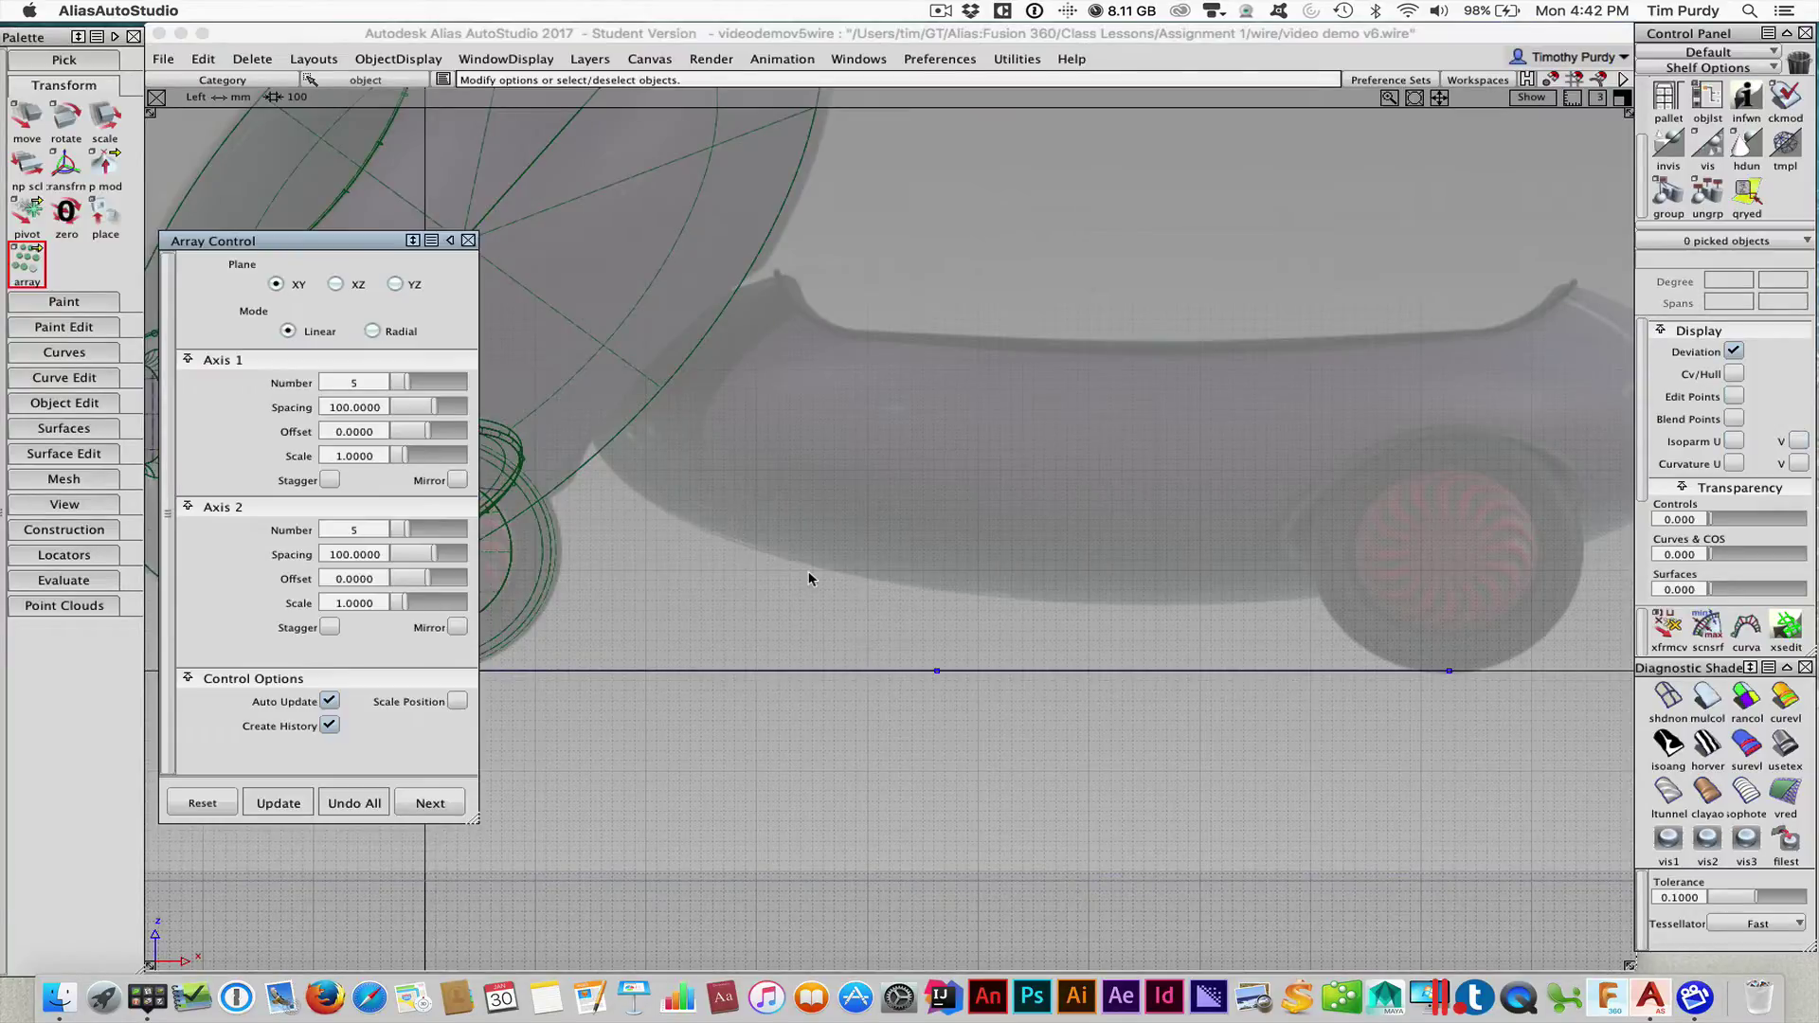
# Pick the front wheel's three surfaces and set the array's number to 1 on both Axis 1 and Axis 2
pyautogui.keyDown('ctrl'); pyautogui.keyDown('shift'); pyautogui.moveTo(601, 595); pyautogui.dragTo(601, 636); pyautogui.keyUp('shift'); pyautogui.keyUp('ctrl')
pyautogui.moveTo(597, 542); pyautogui.dragTo(492, 585)
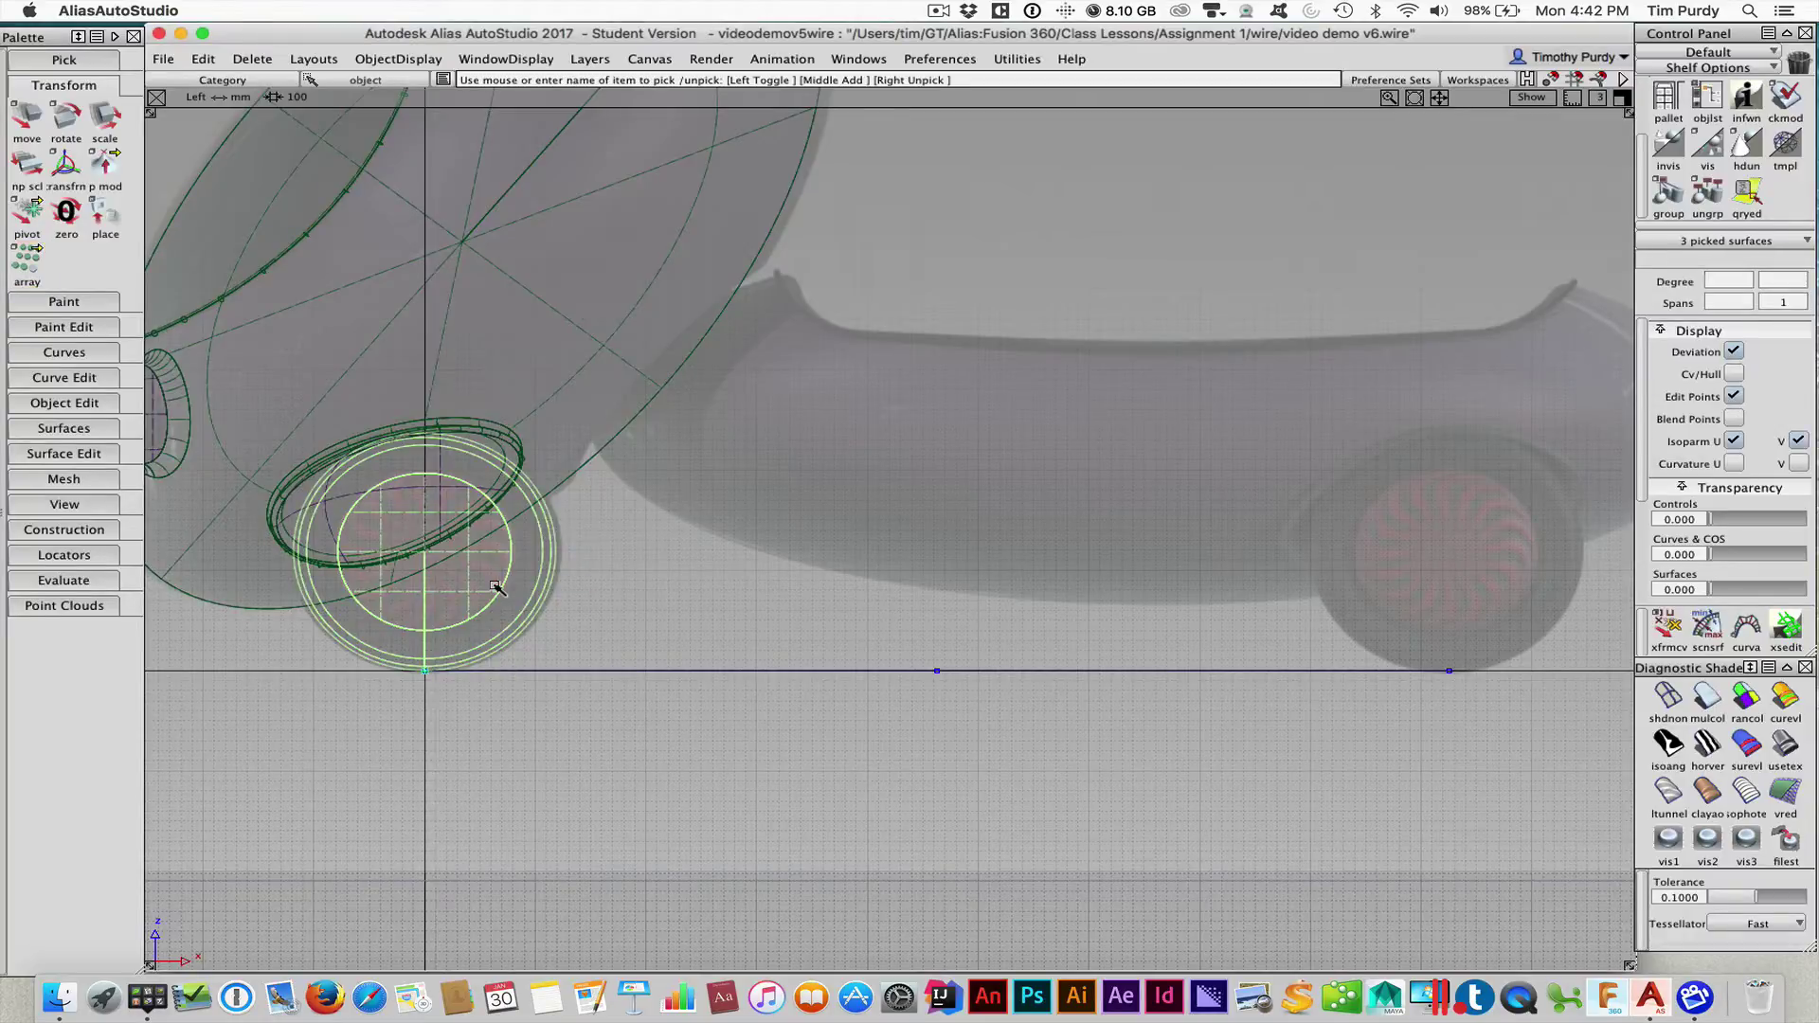
pyautogui.click(26, 262)
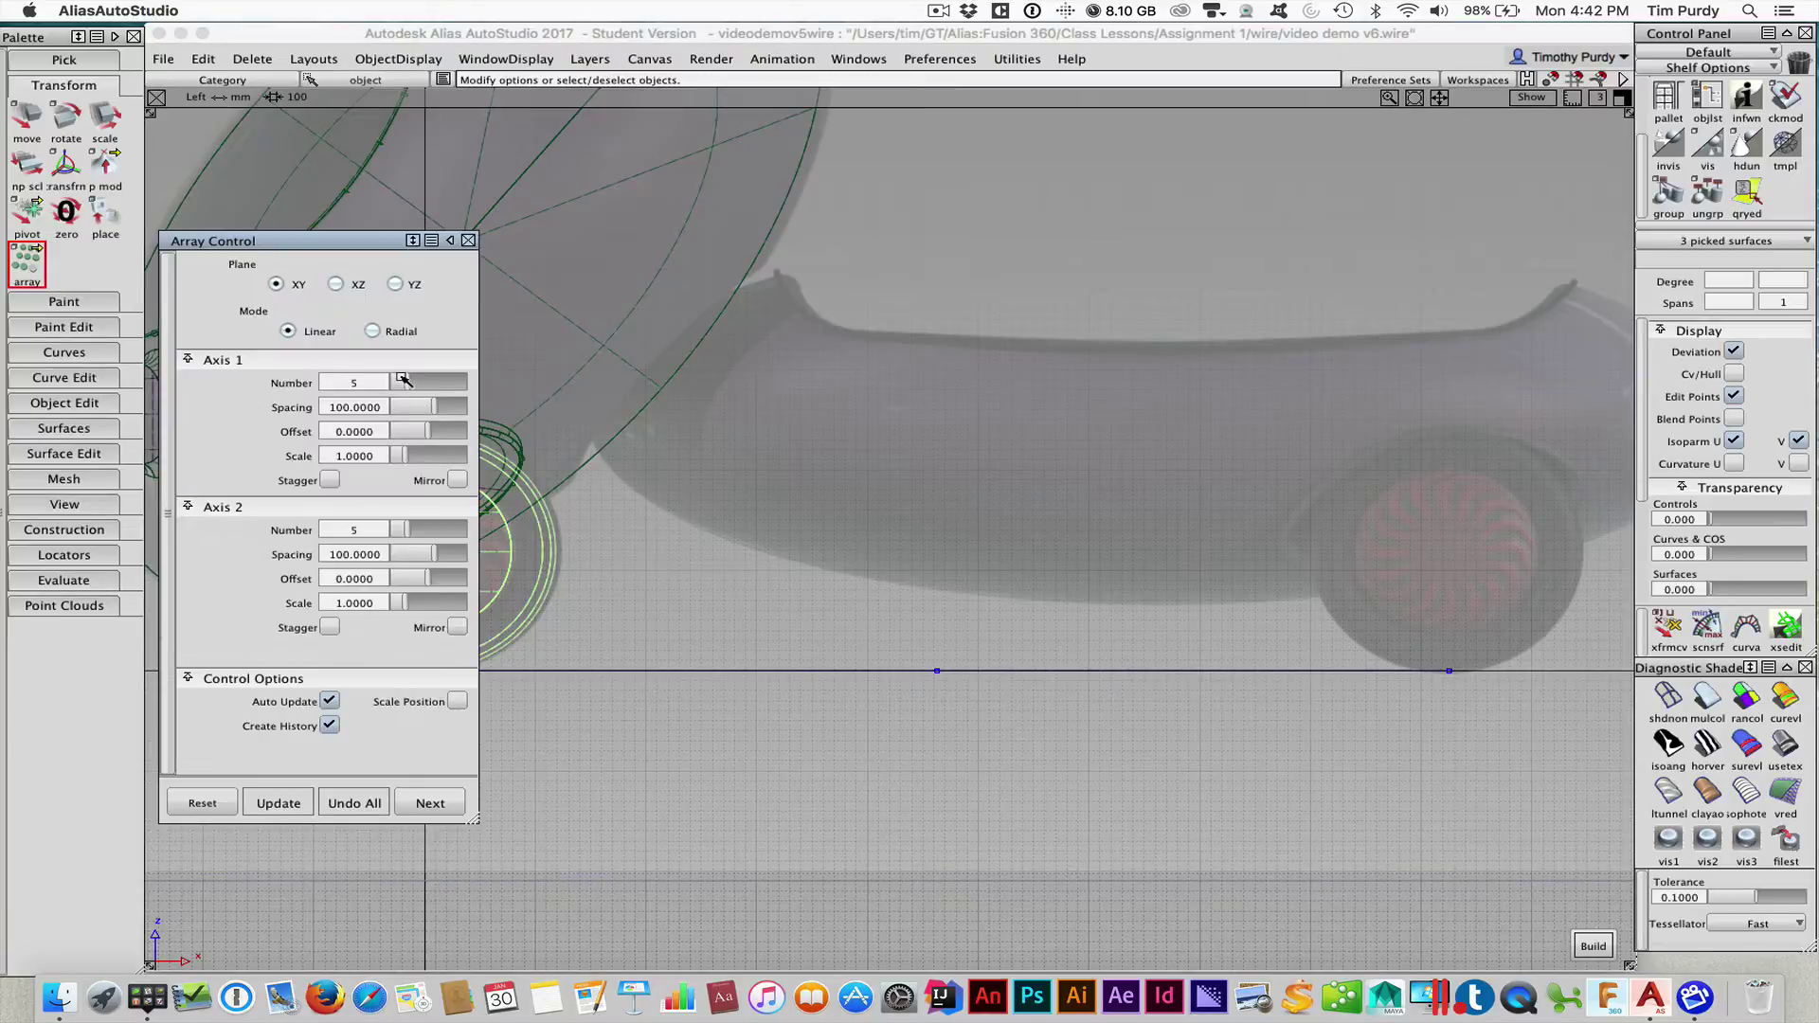
pyautogui.click(338, 384)
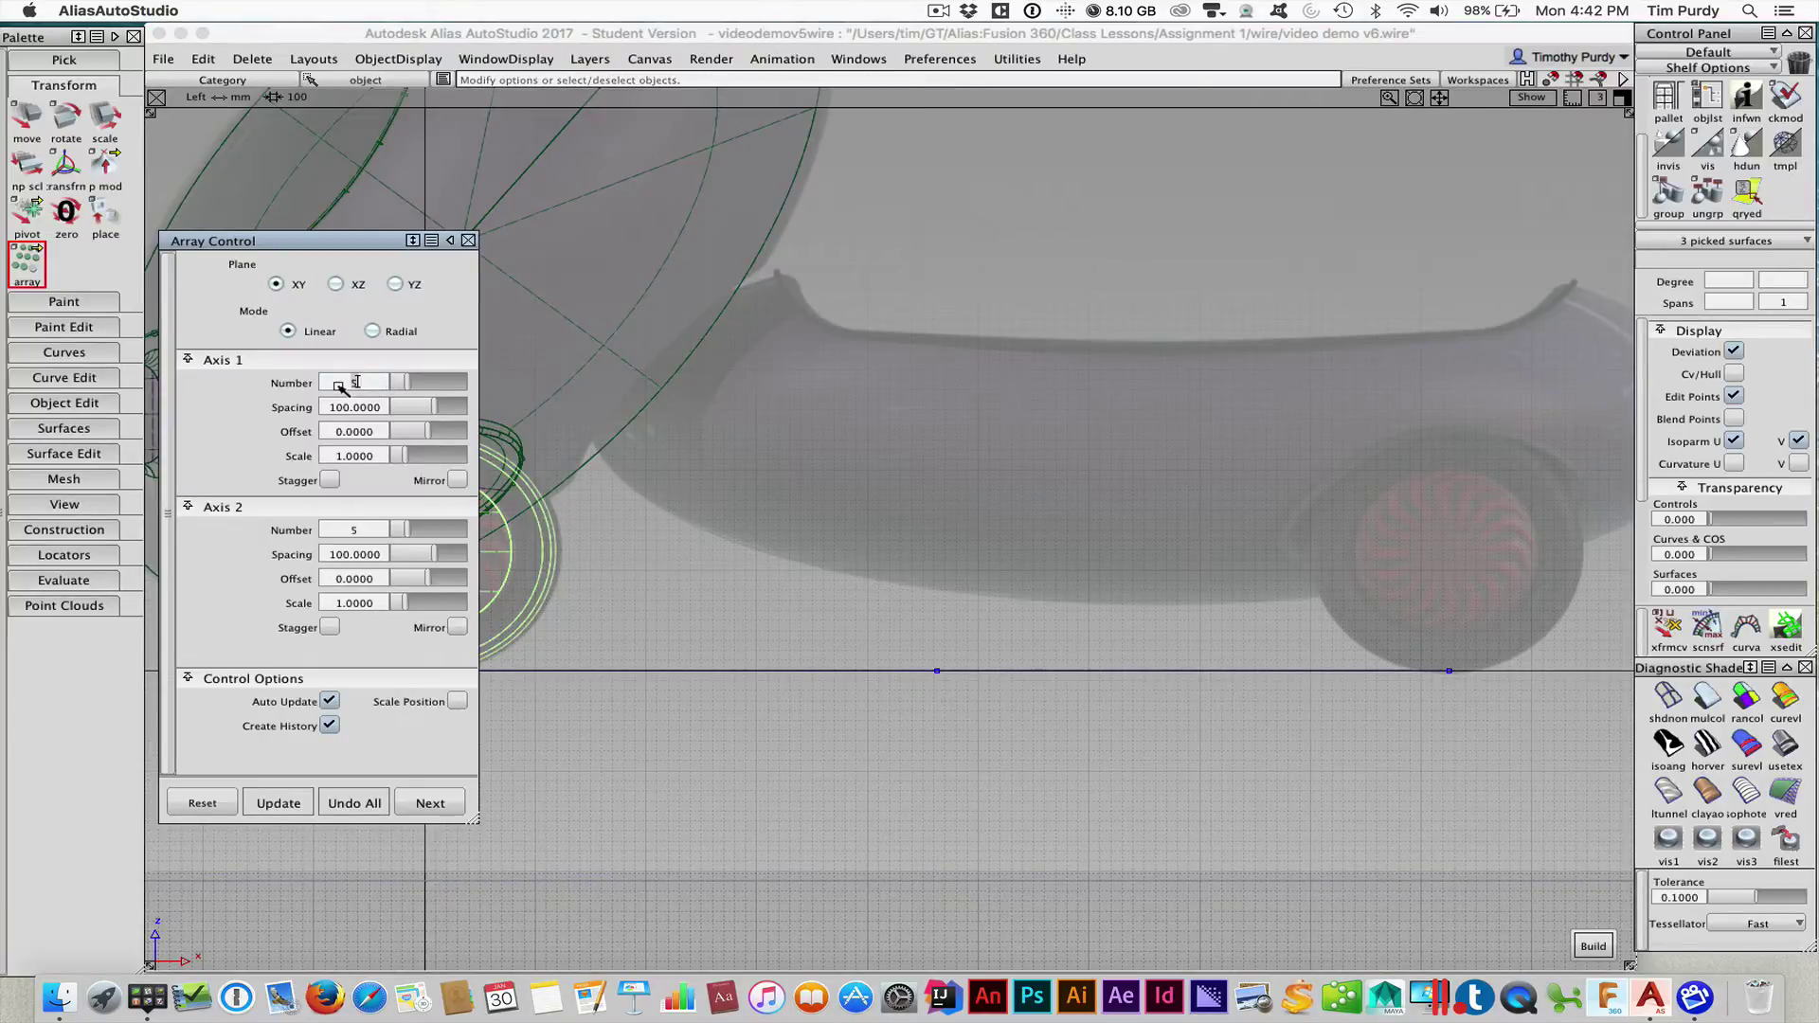
pyautogui.press('BackSpace')
pyautogui.write('1')
pyautogui.click(342, 530)
pyautogui.write('1')
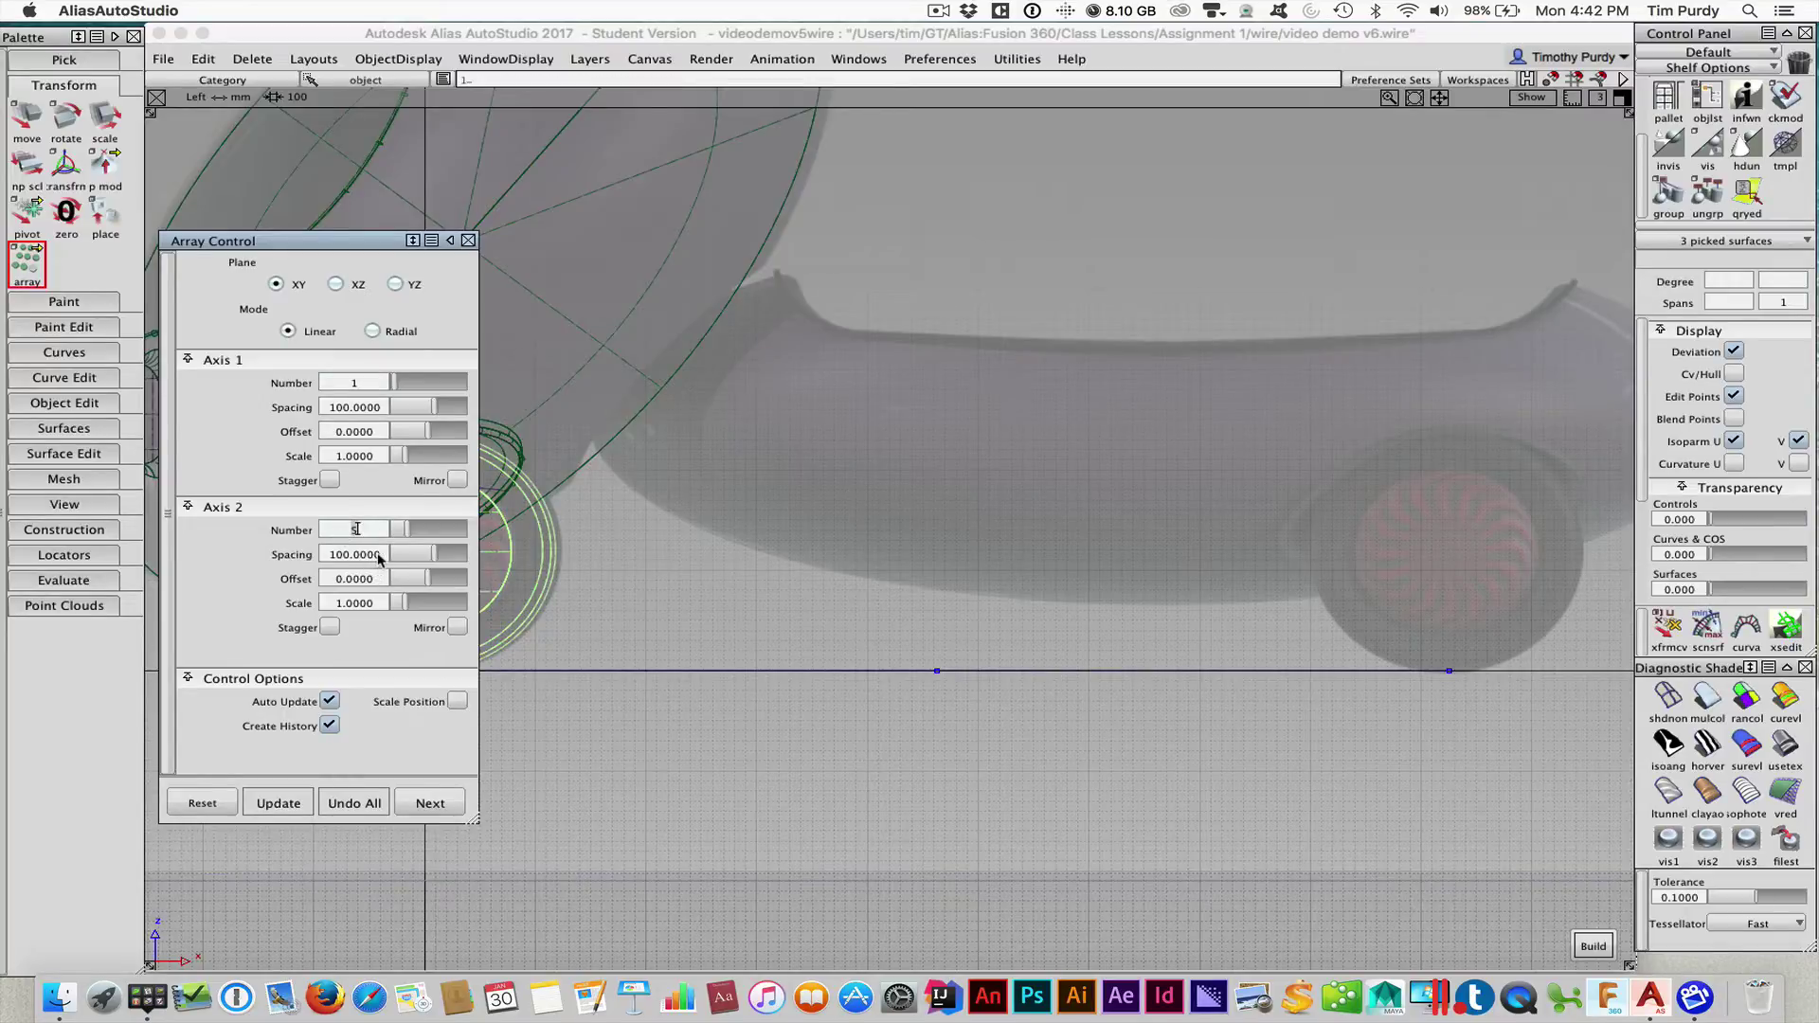
pyautogui.press('Return')
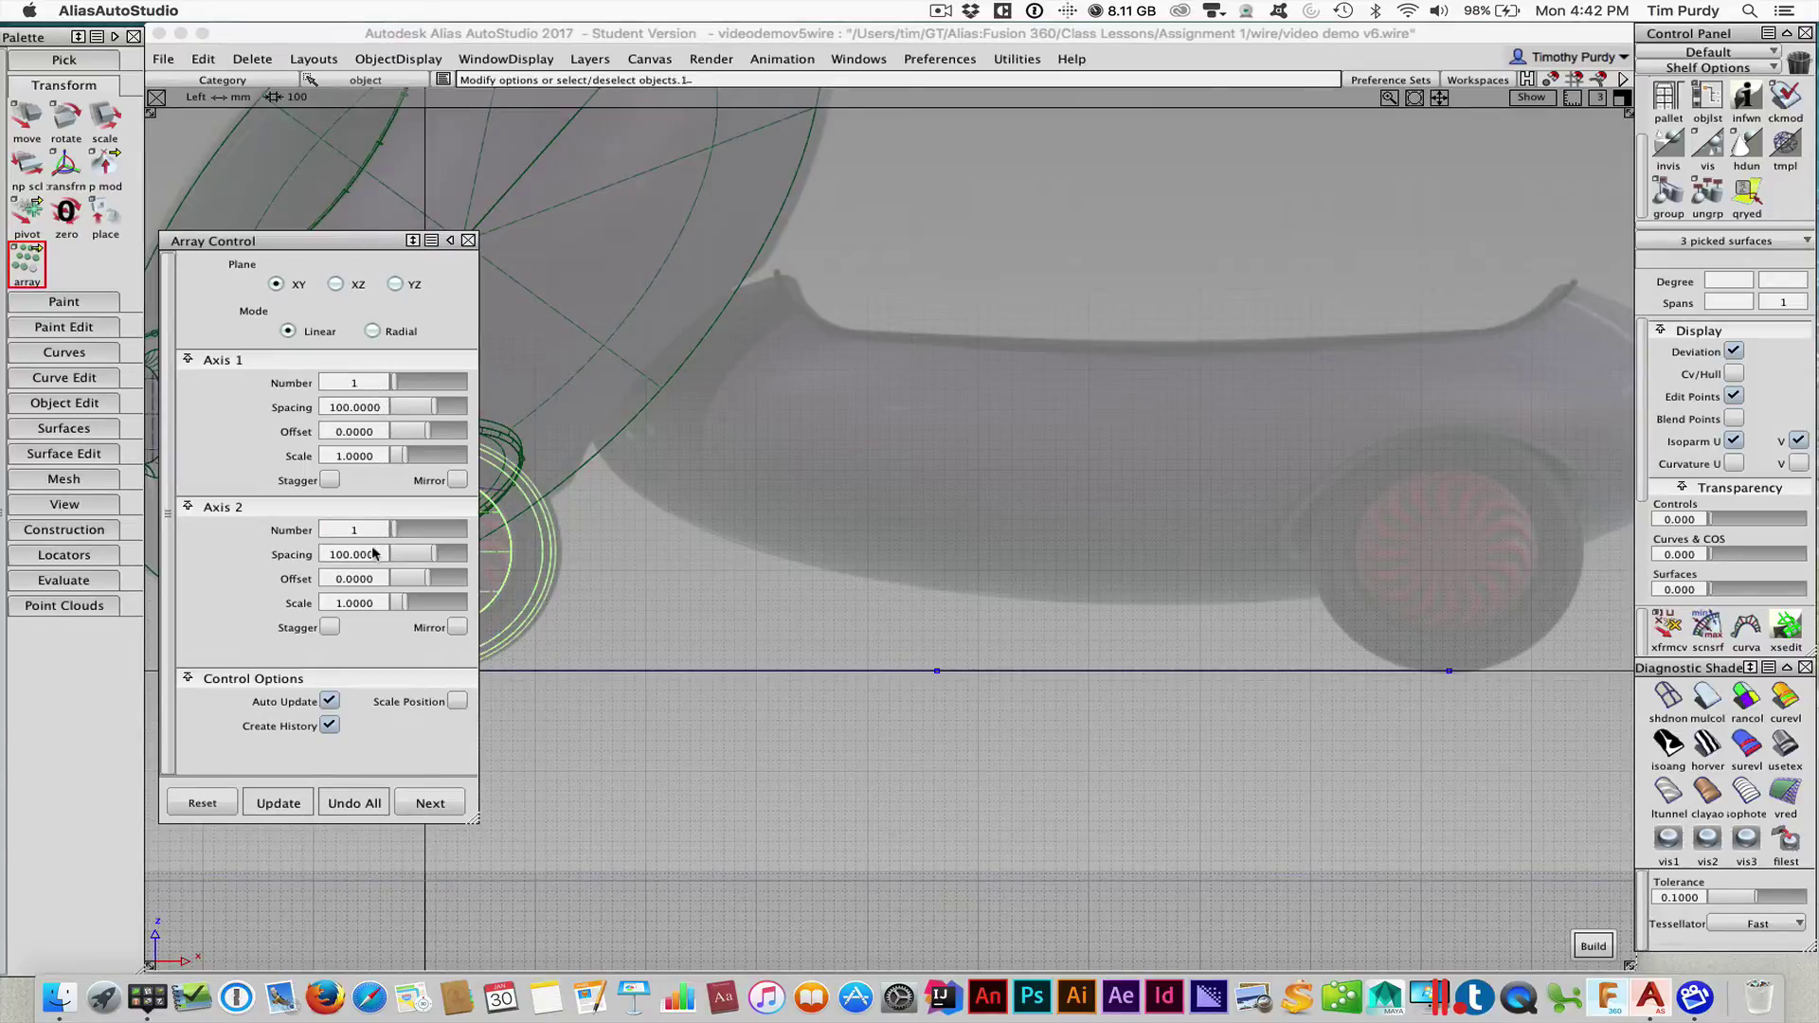
# Set the array's Axis 2 spacing to 0, choose the XZ plane, and build the array
pyautogui.moveTo(380, 555); pyautogui.dragTo(320, 557)
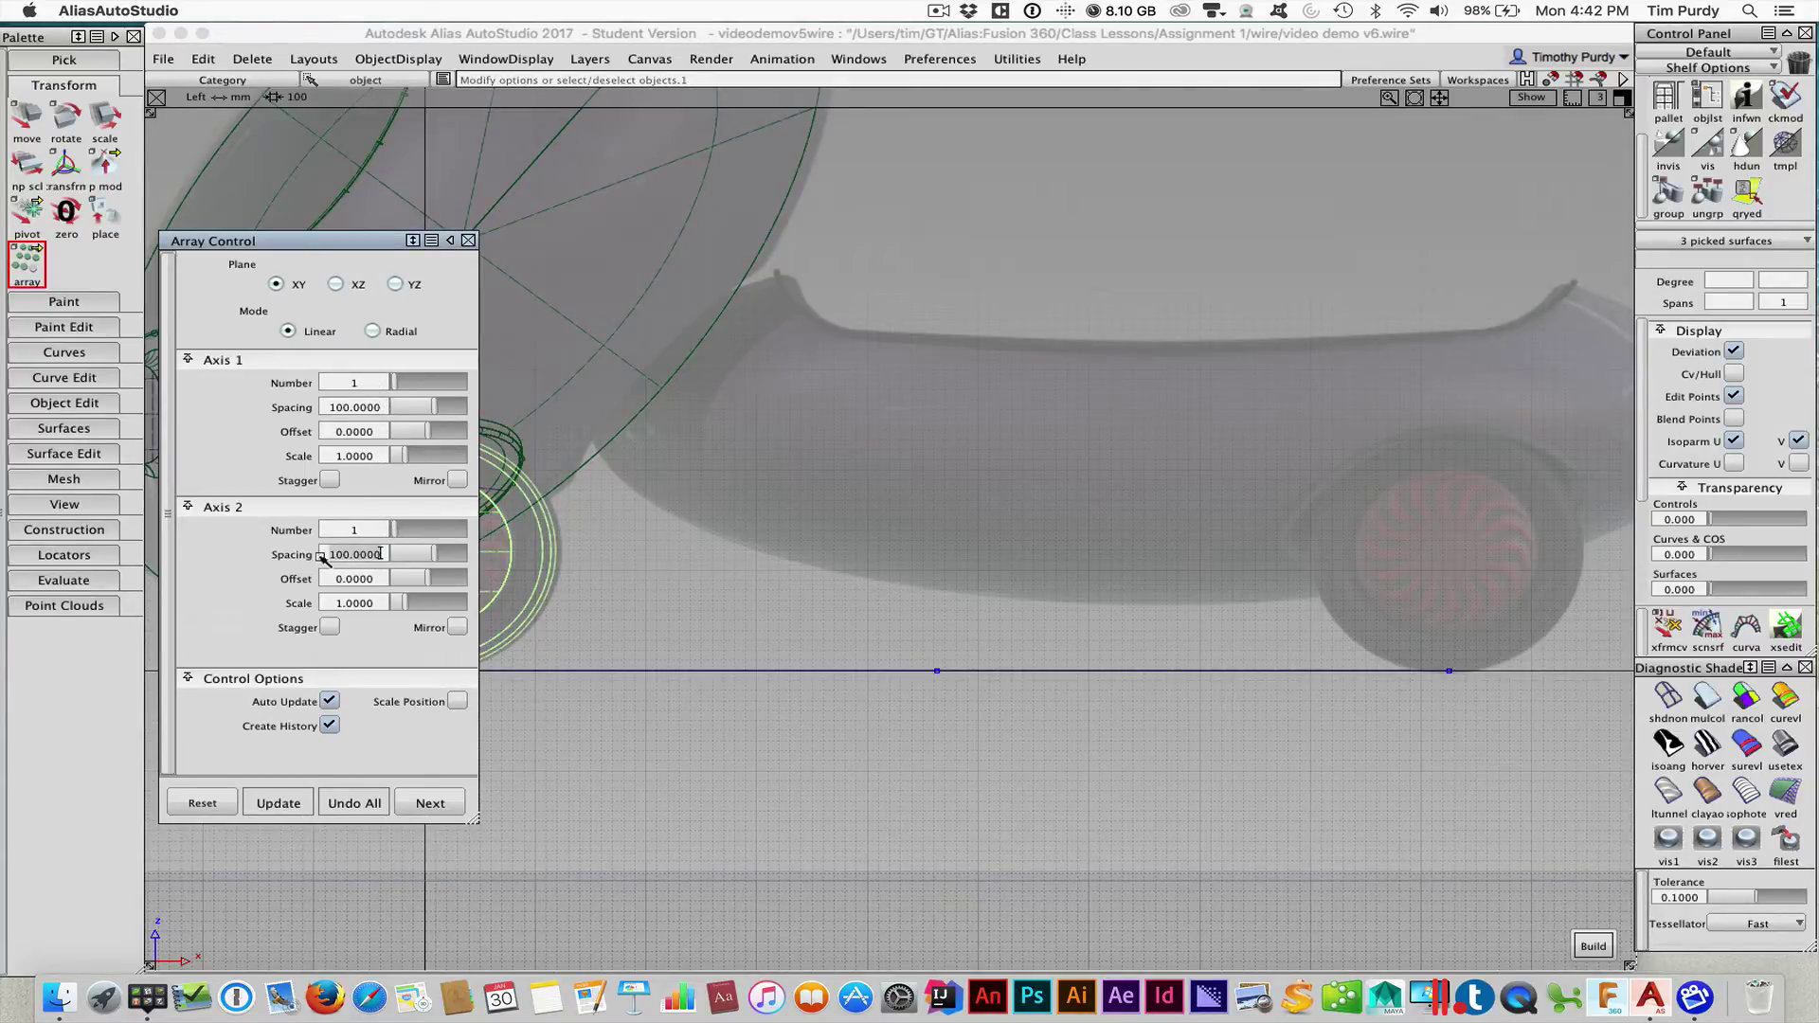
pyautogui.write('0')
pyautogui.press('Return')
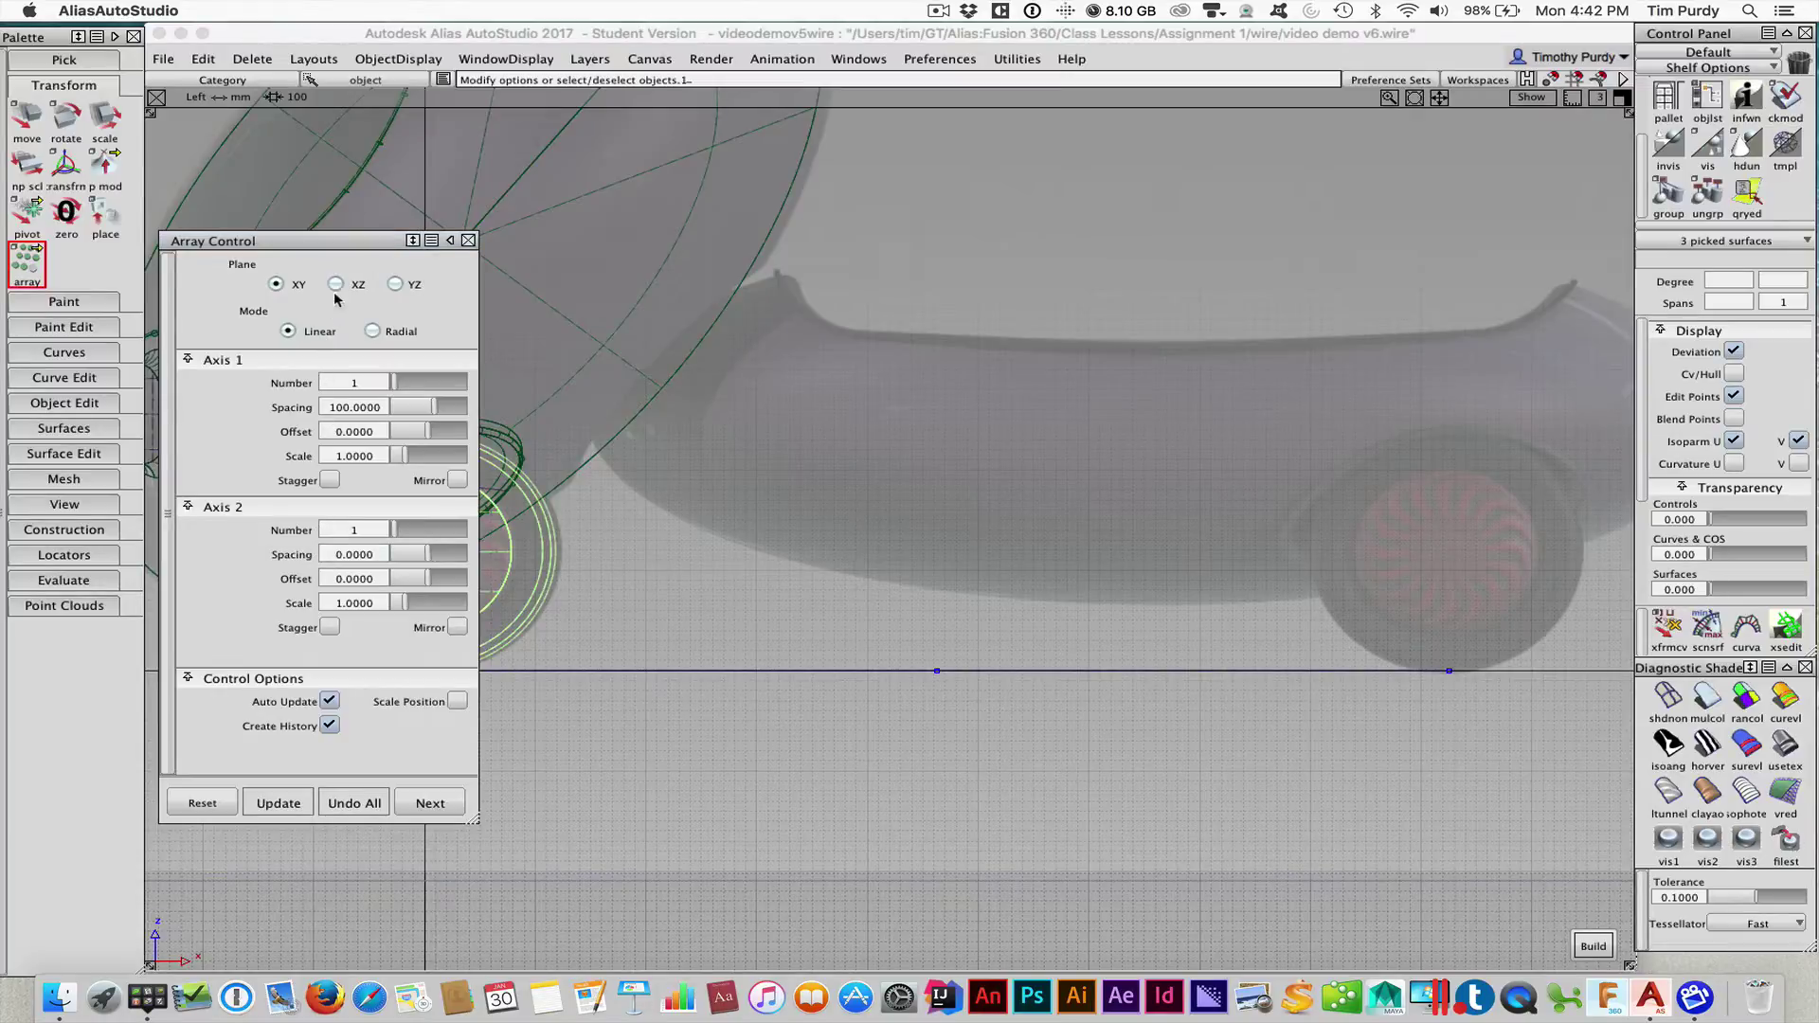
pyautogui.click(336, 284)
pyautogui.click(1593, 946)
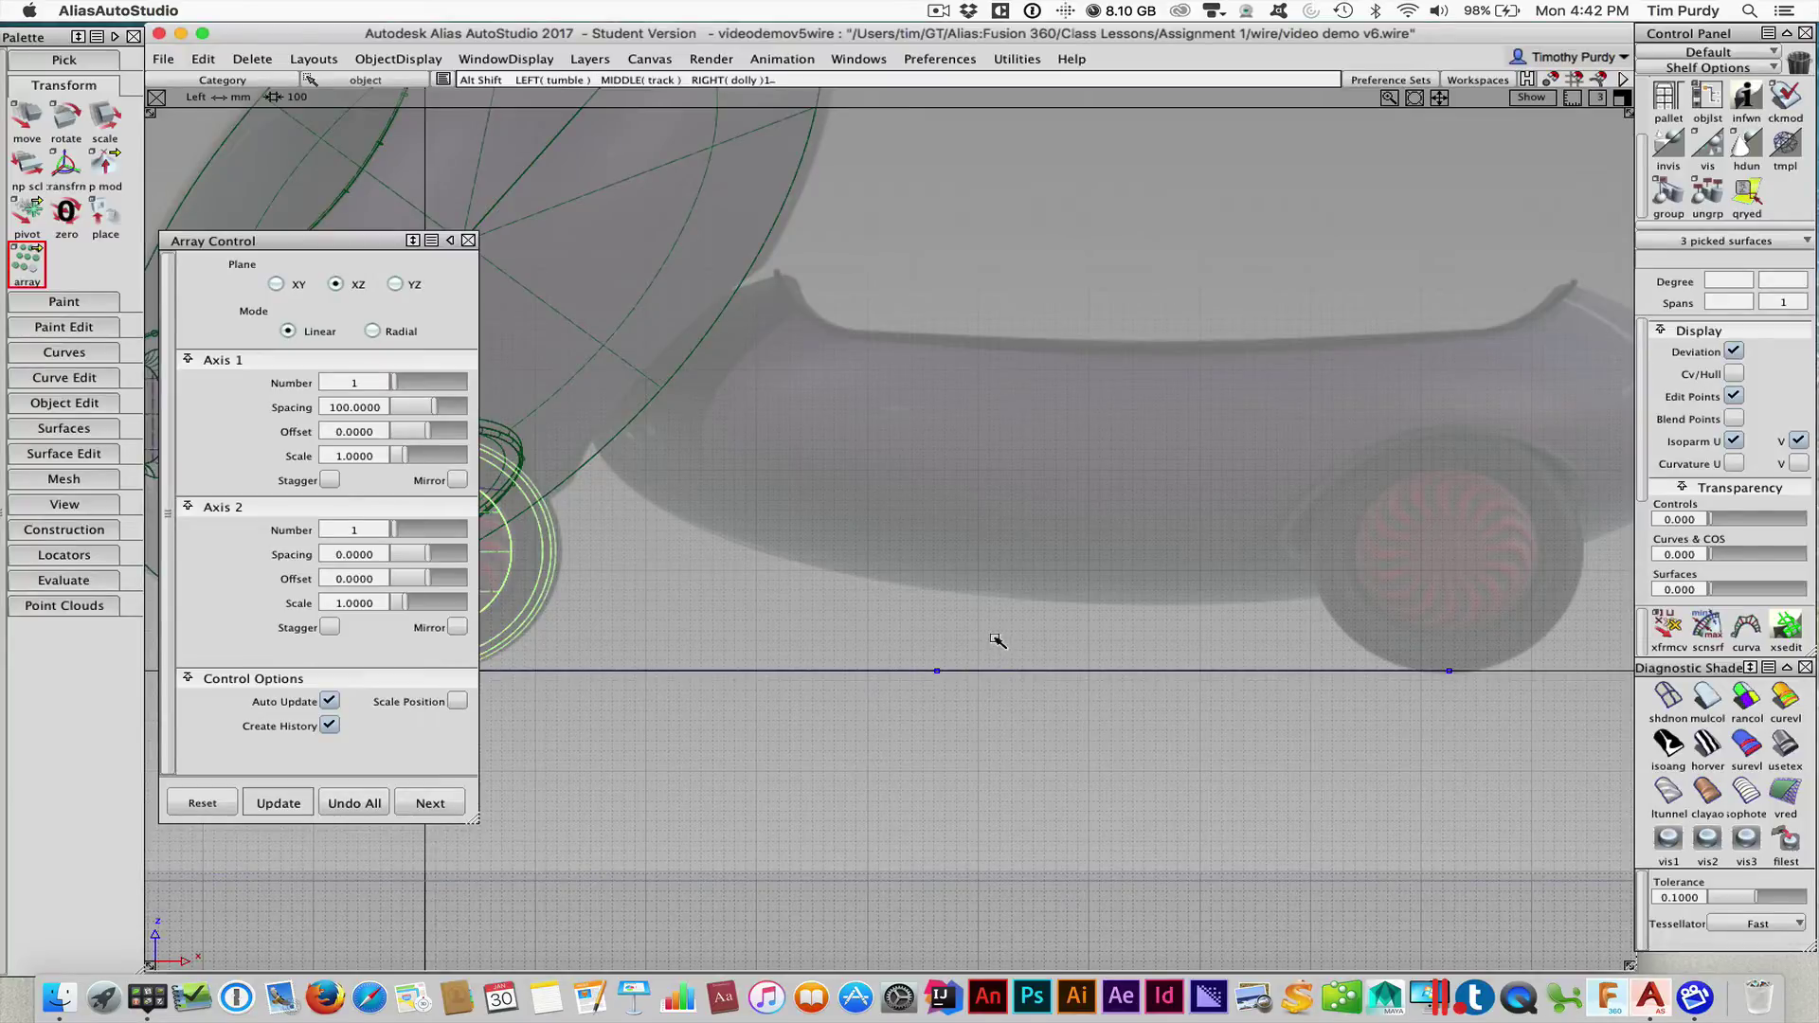
# Return to the four-view layout and set the array's Axis 1 number to 2
pyautogui.keyDown('alt'); pyautogui.keyDown('shift'); pyautogui.moveTo(996, 640); pyautogui.dragTo(819, 647, button='right'); pyautogui.keyUp('shift'); pyautogui.keyUp('alt')
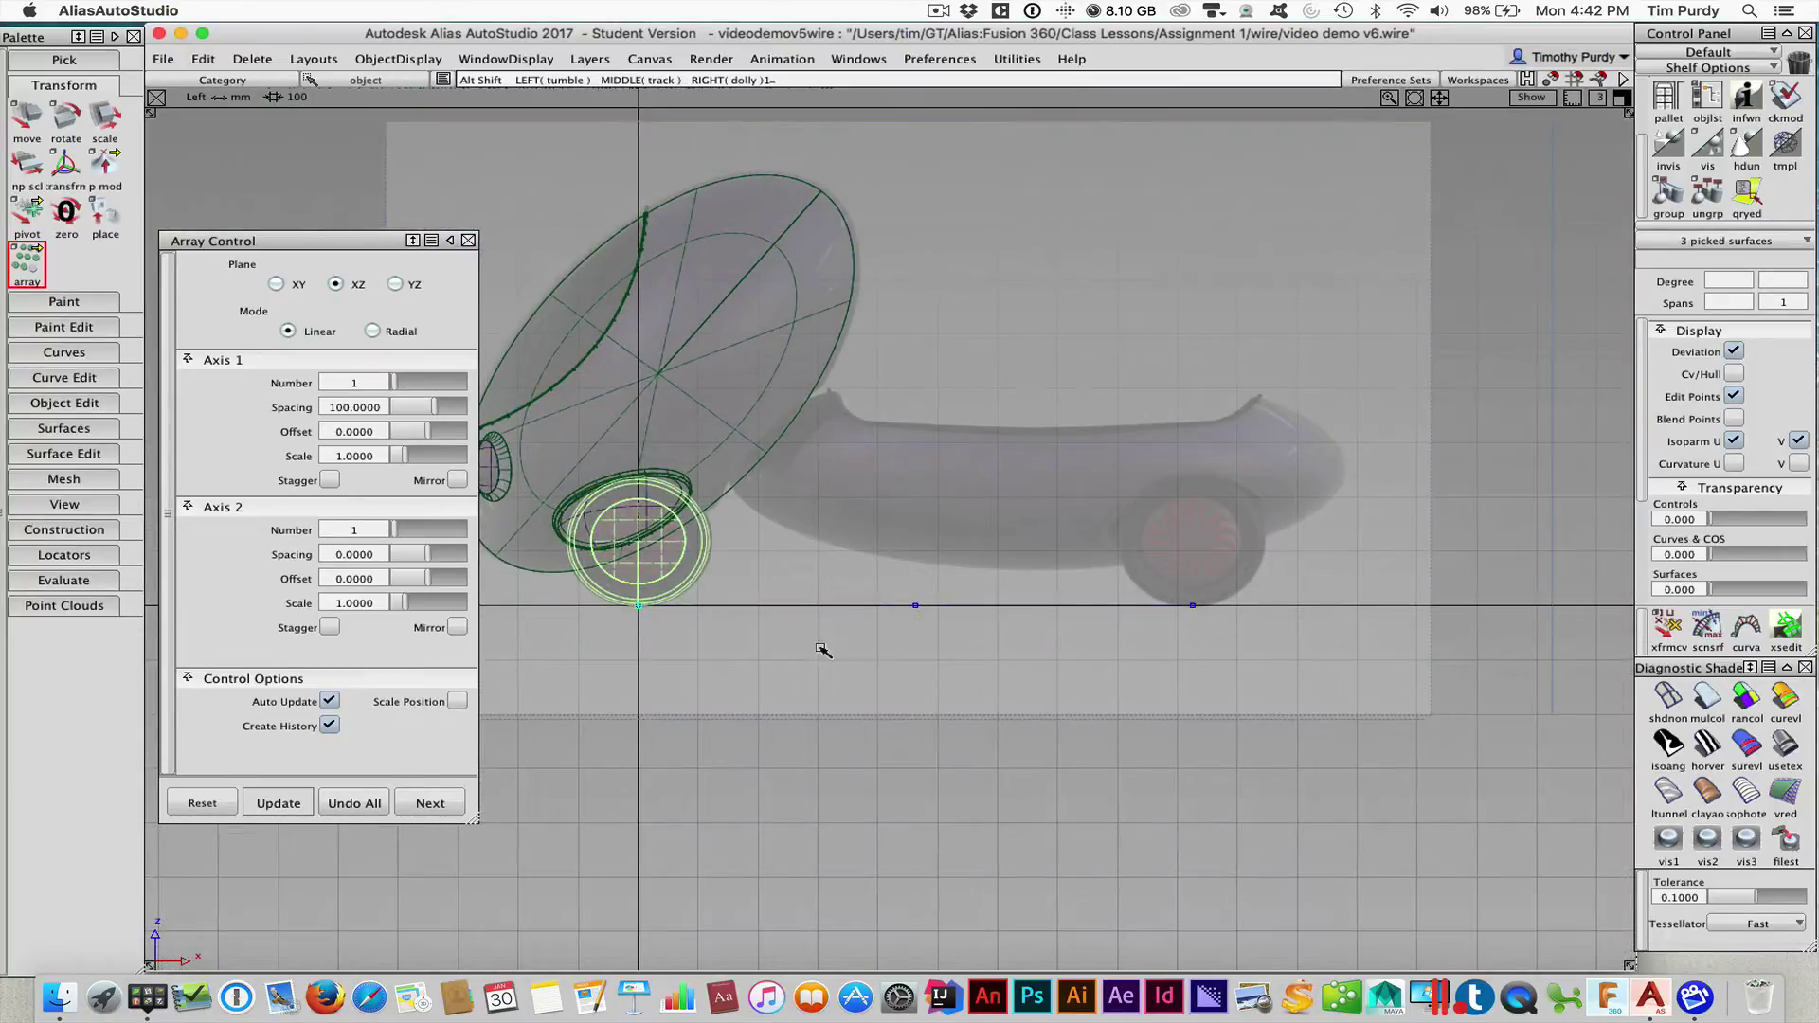
pyautogui.click(1622, 98)
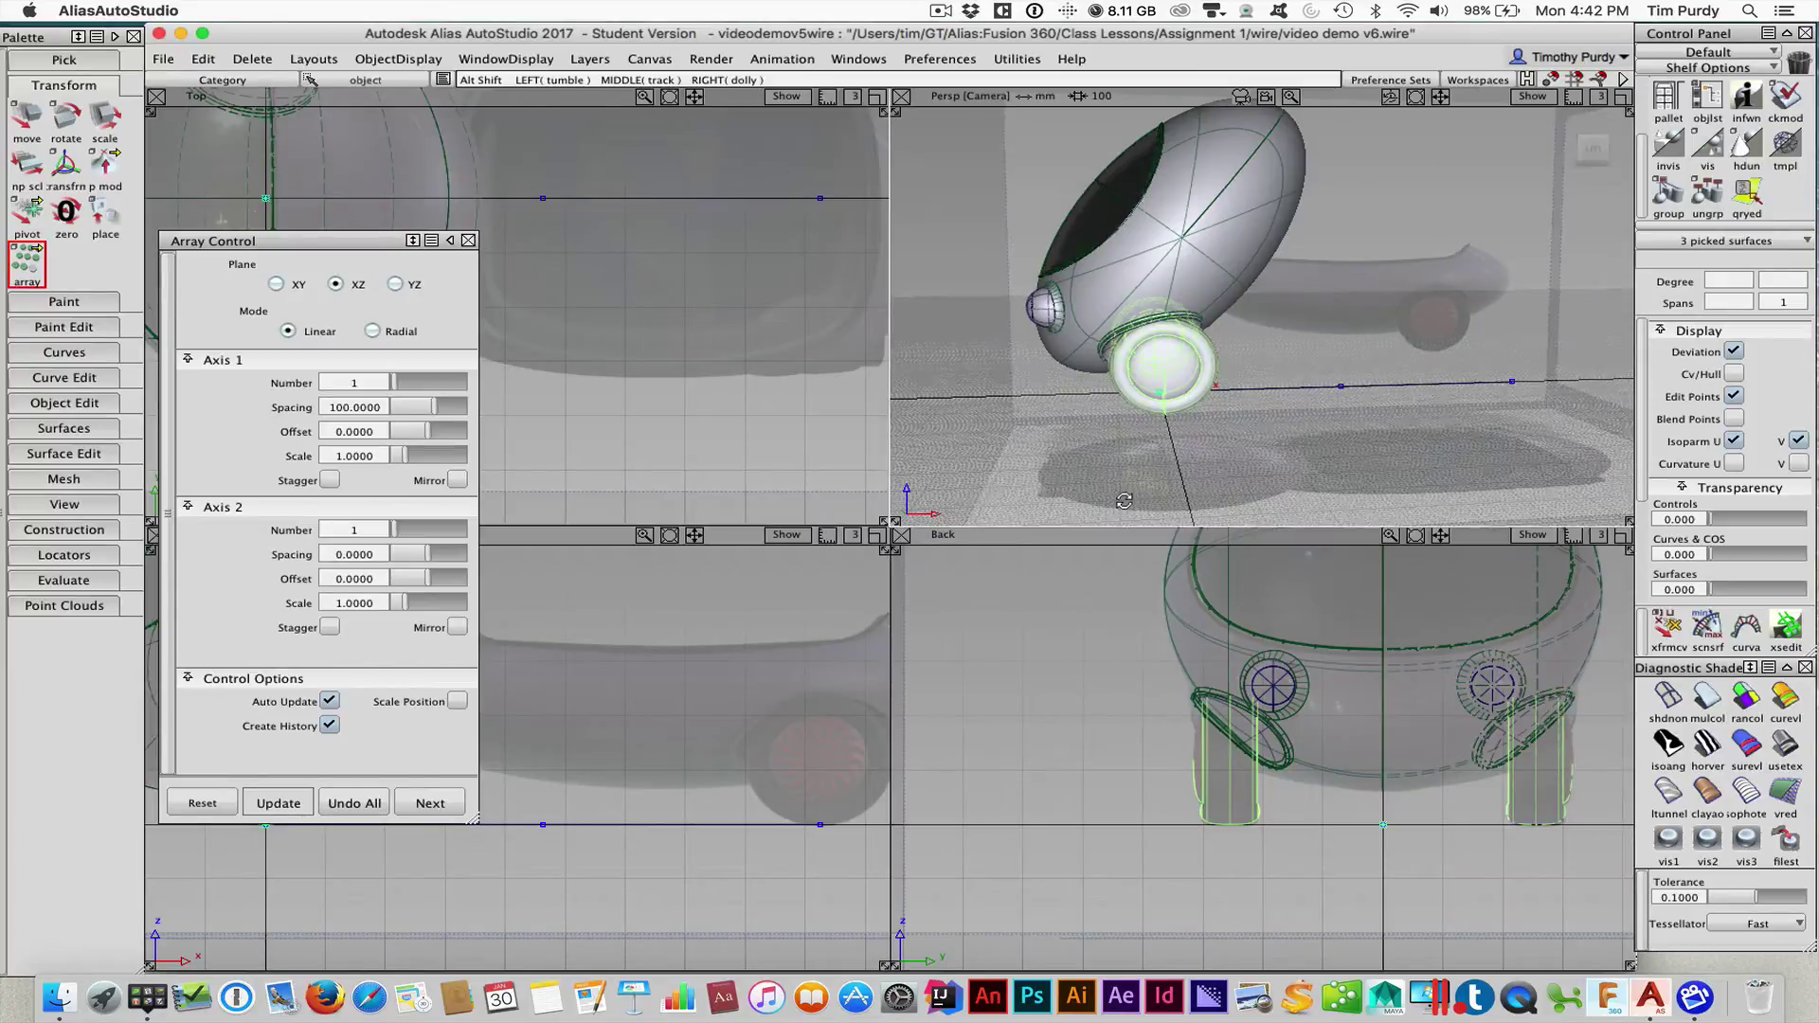
pyautogui.keyDown('alt'); pyautogui.keyDown('shift'); pyautogui.moveTo(1374, 516); pyautogui.dragTo(1251, 541); pyautogui.keyUp('shift'); pyautogui.keyUp('alt')
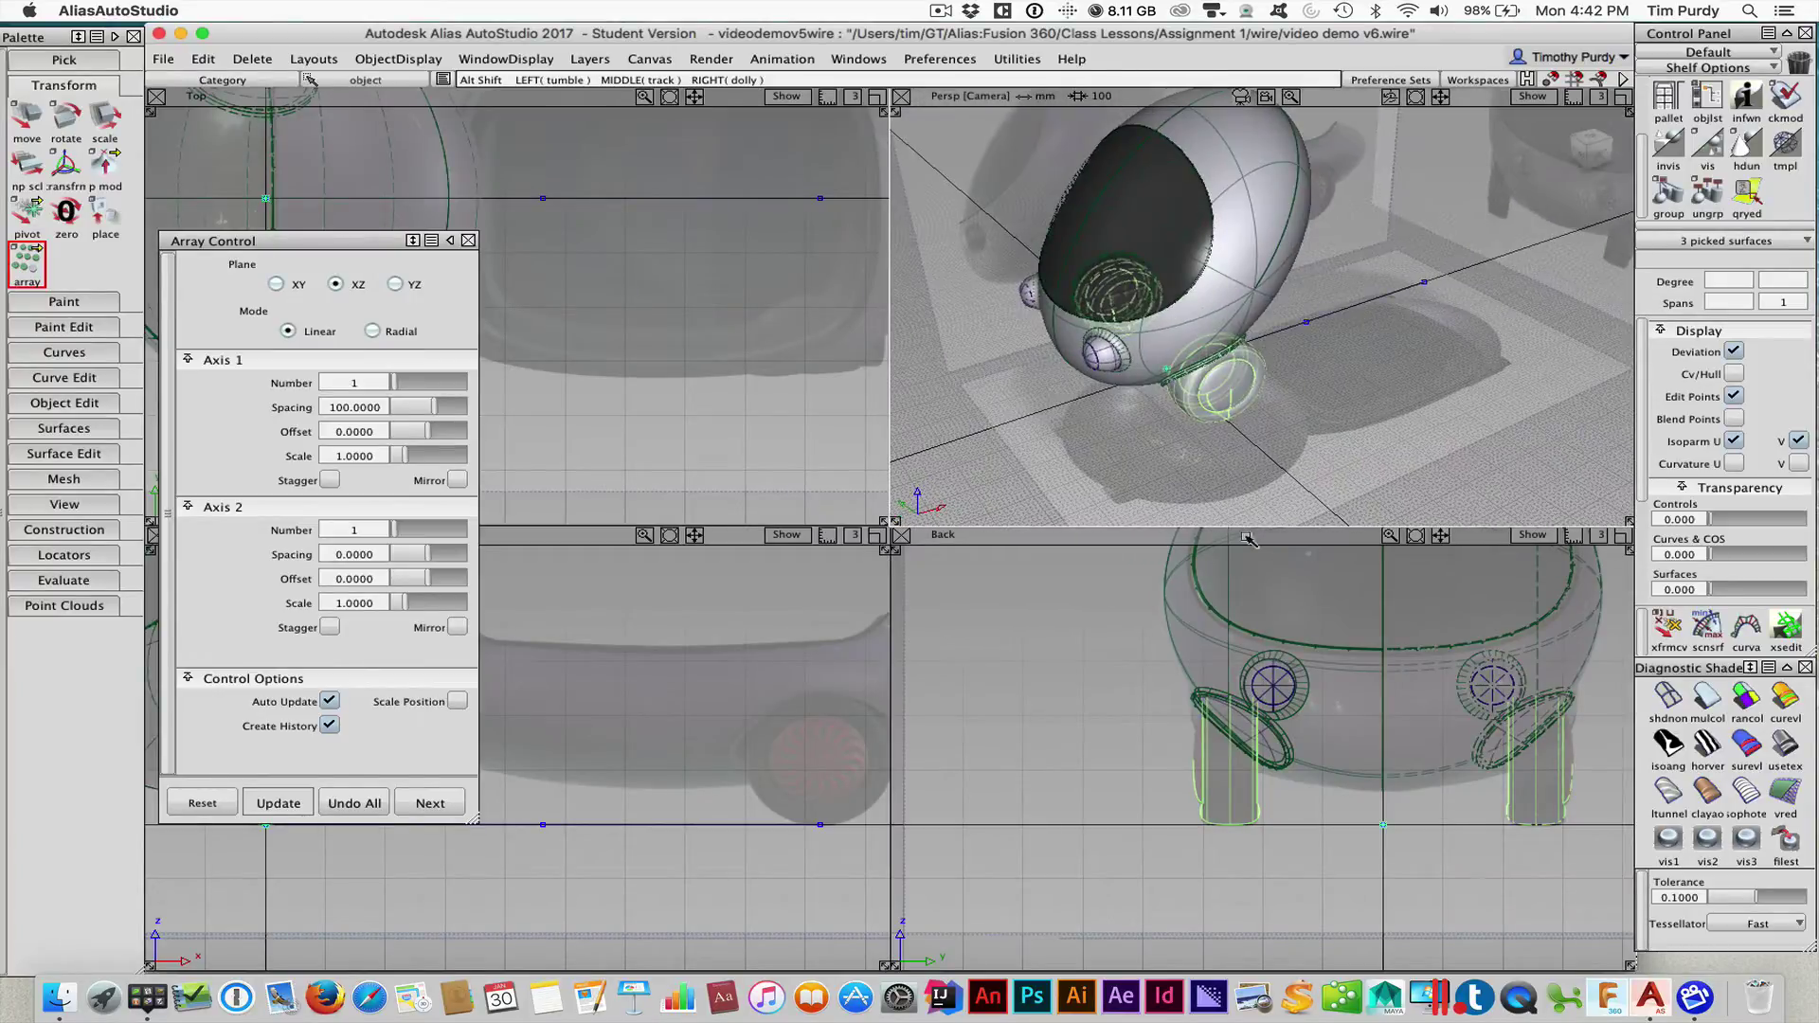
pyautogui.moveTo(1373, 452)
pyautogui.keyDown('alt'); pyautogui.keyDown('shift'); pyautogui.mouseDown(button='right')
pyautogui.moveTo(1000, 502)
pyautogui.moveTo(1455, 436)
pyautogui.mouseUp(button='right'); pyautogui.keyUp('shift'); pyautogui.keyUp('alt')
pyautogui.keyDown('alt'); pyautogui.keyDown('shift'); pyautogui.moveTo(1242, 436); pyautogui.dragTo(1658, 389, button='right'); pyautogui.keyUp('shift'); pyautogui.keyUp('alt')
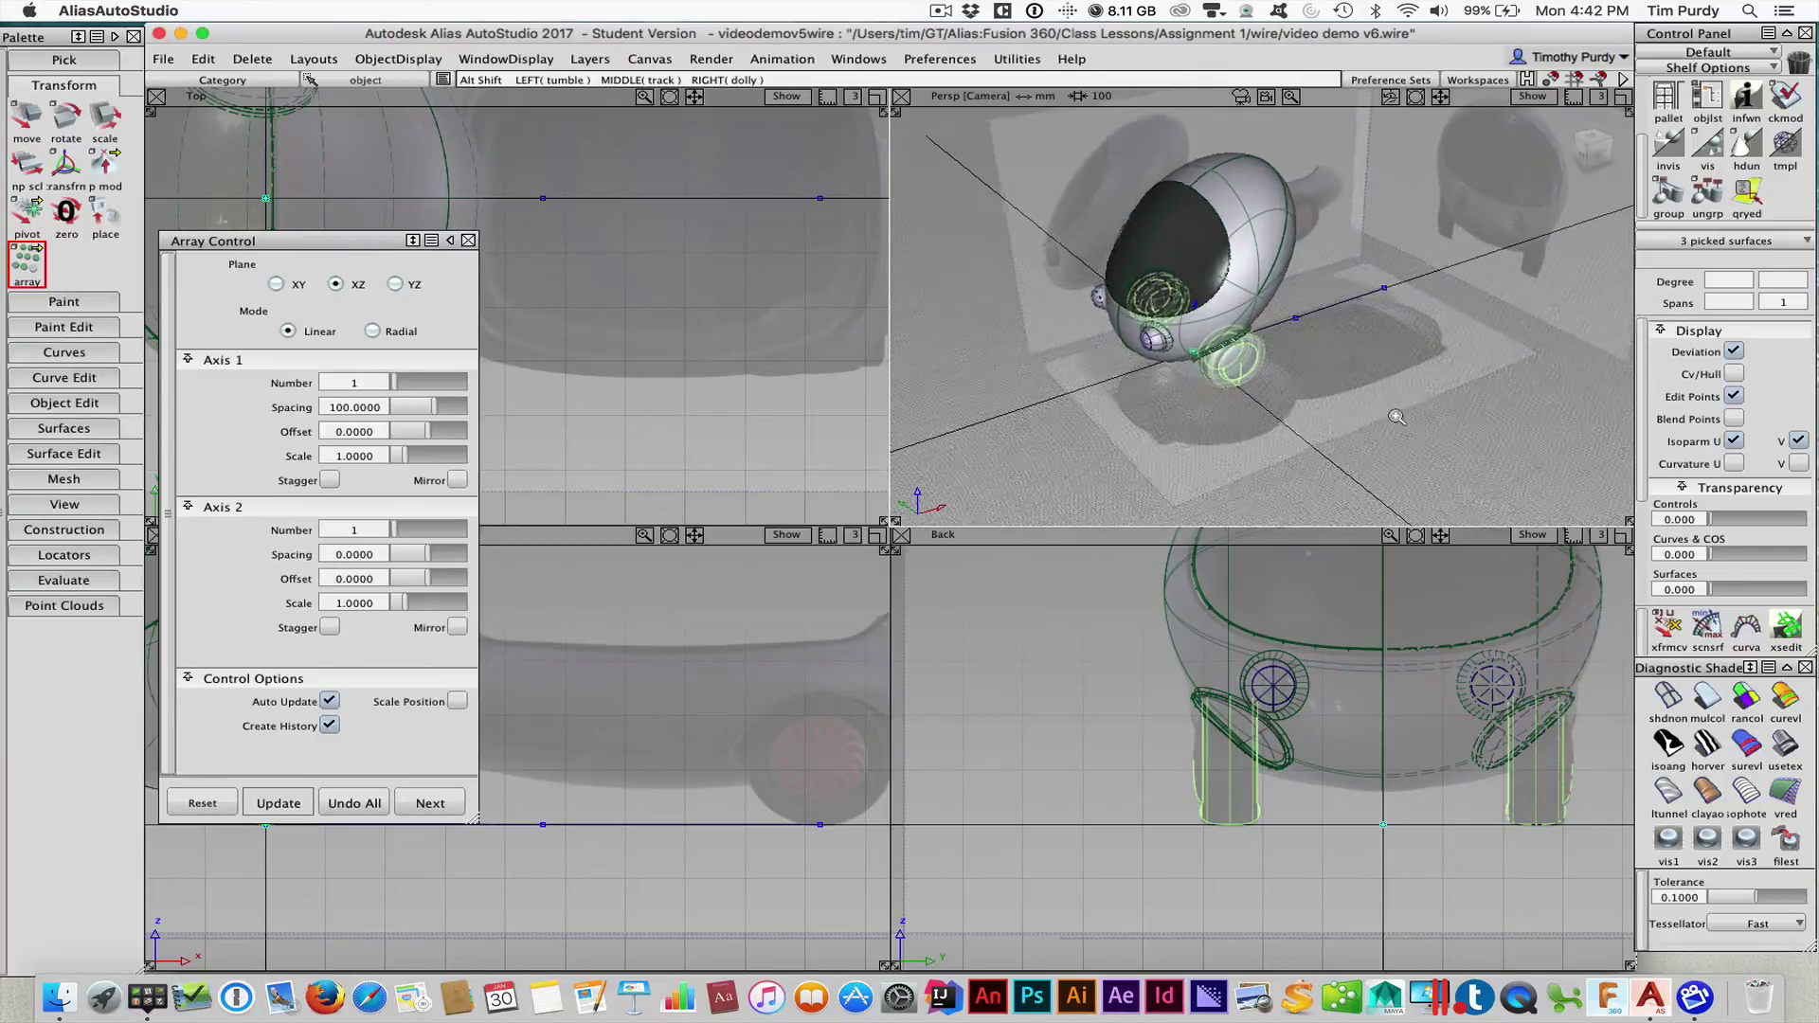
pyautogui.keyDown('alt'); pyautogui.keyDown('shift'); pyautogui.moveTo(1392, 409); pyautogui.dragTo(1592, 152, button='right'); pyautogui.keyUp('shift'); pyautogui.keyUp('alt')
pyautogui.keyDown('alt'); pyautogui.keyDown('shift'); pyautogui.moveTo(1341, 417); pyautogui.dragTo(1180, 469); pyautogui.keyUp('shift'); pyautogui.keyUp('alt')
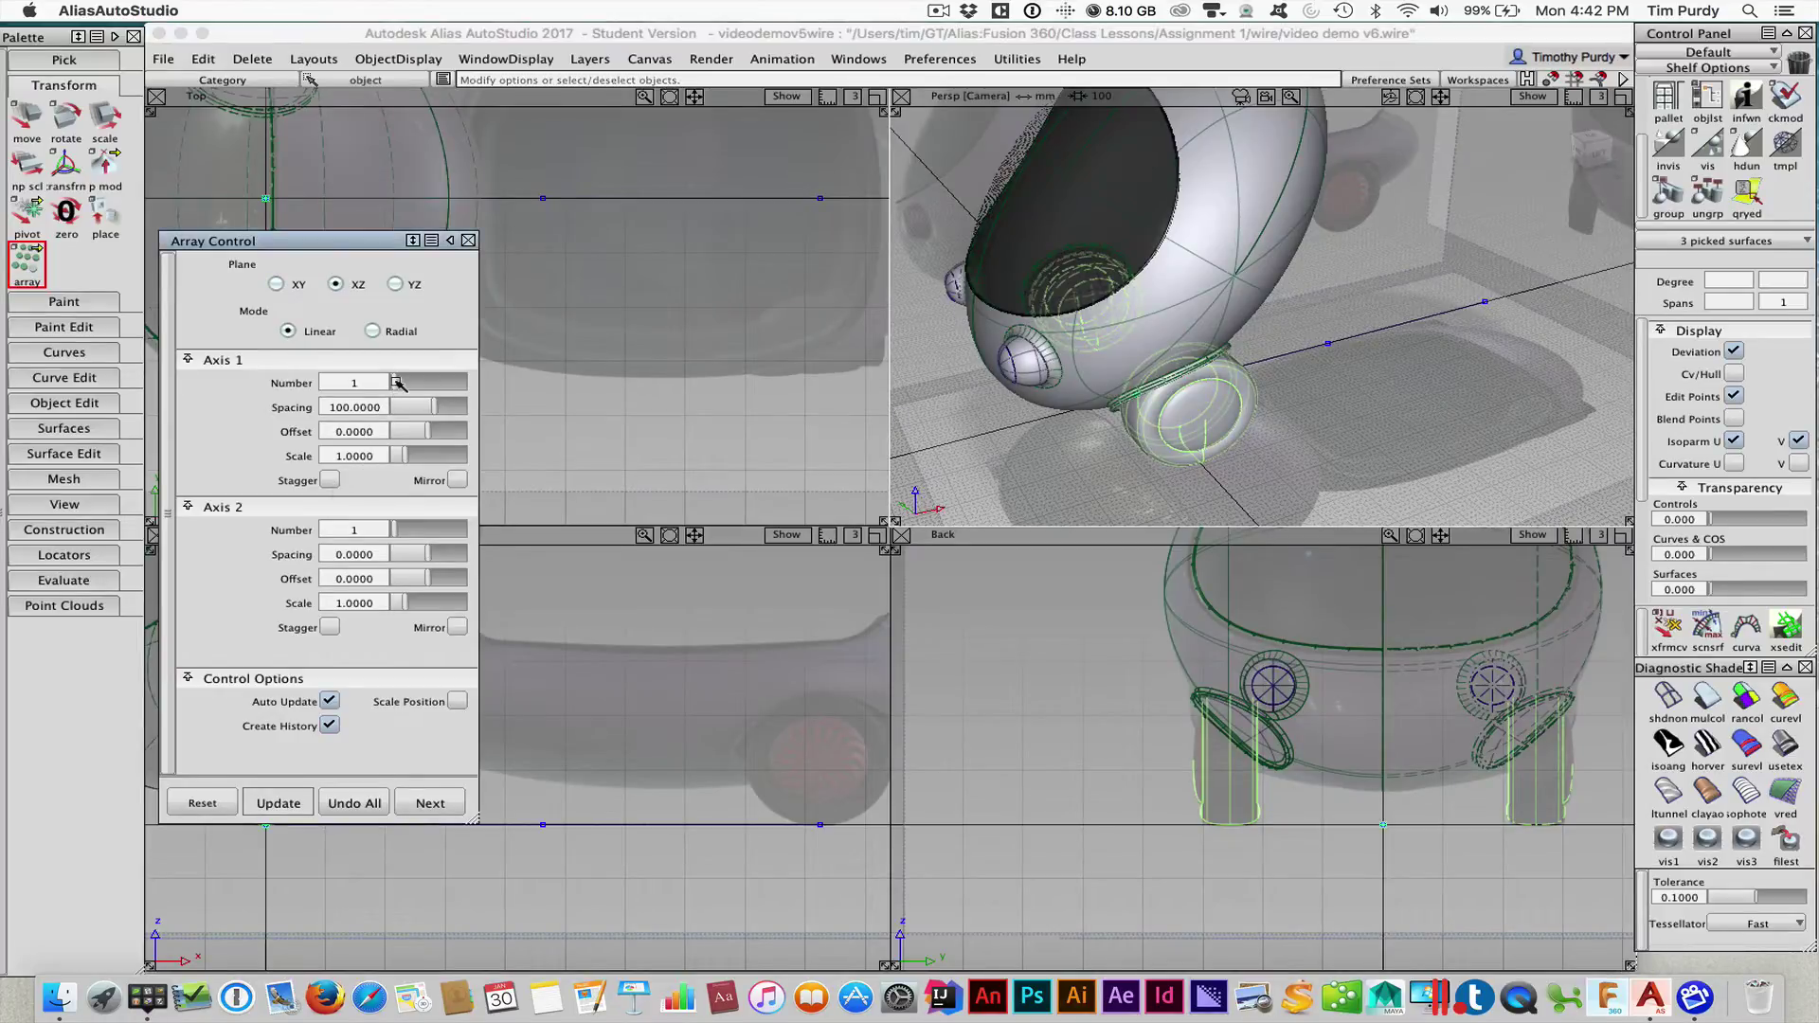
pyautogui.moveTo(396, 384); pyautogui.dragTo(399, 382)
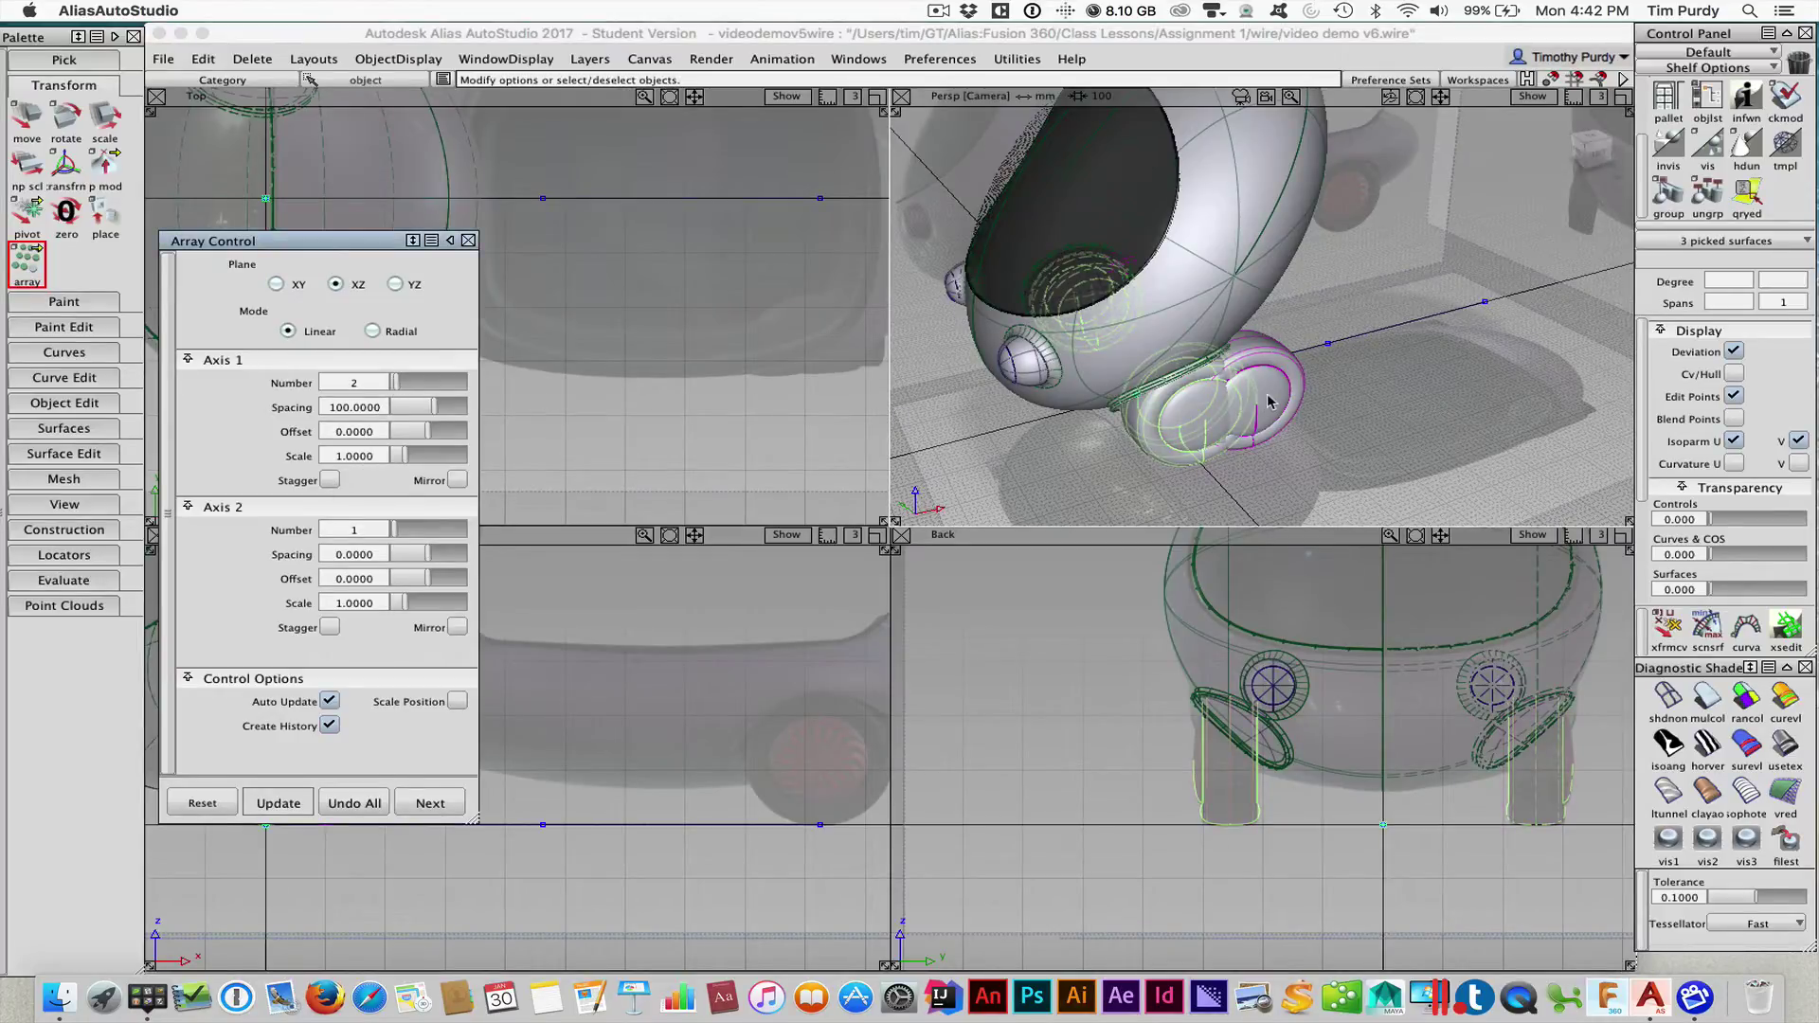
# Set the array's Axis 1 spacing to 925 mm so the wheel copy sits at the rear wheel position
pyautogui.click(382, 408)
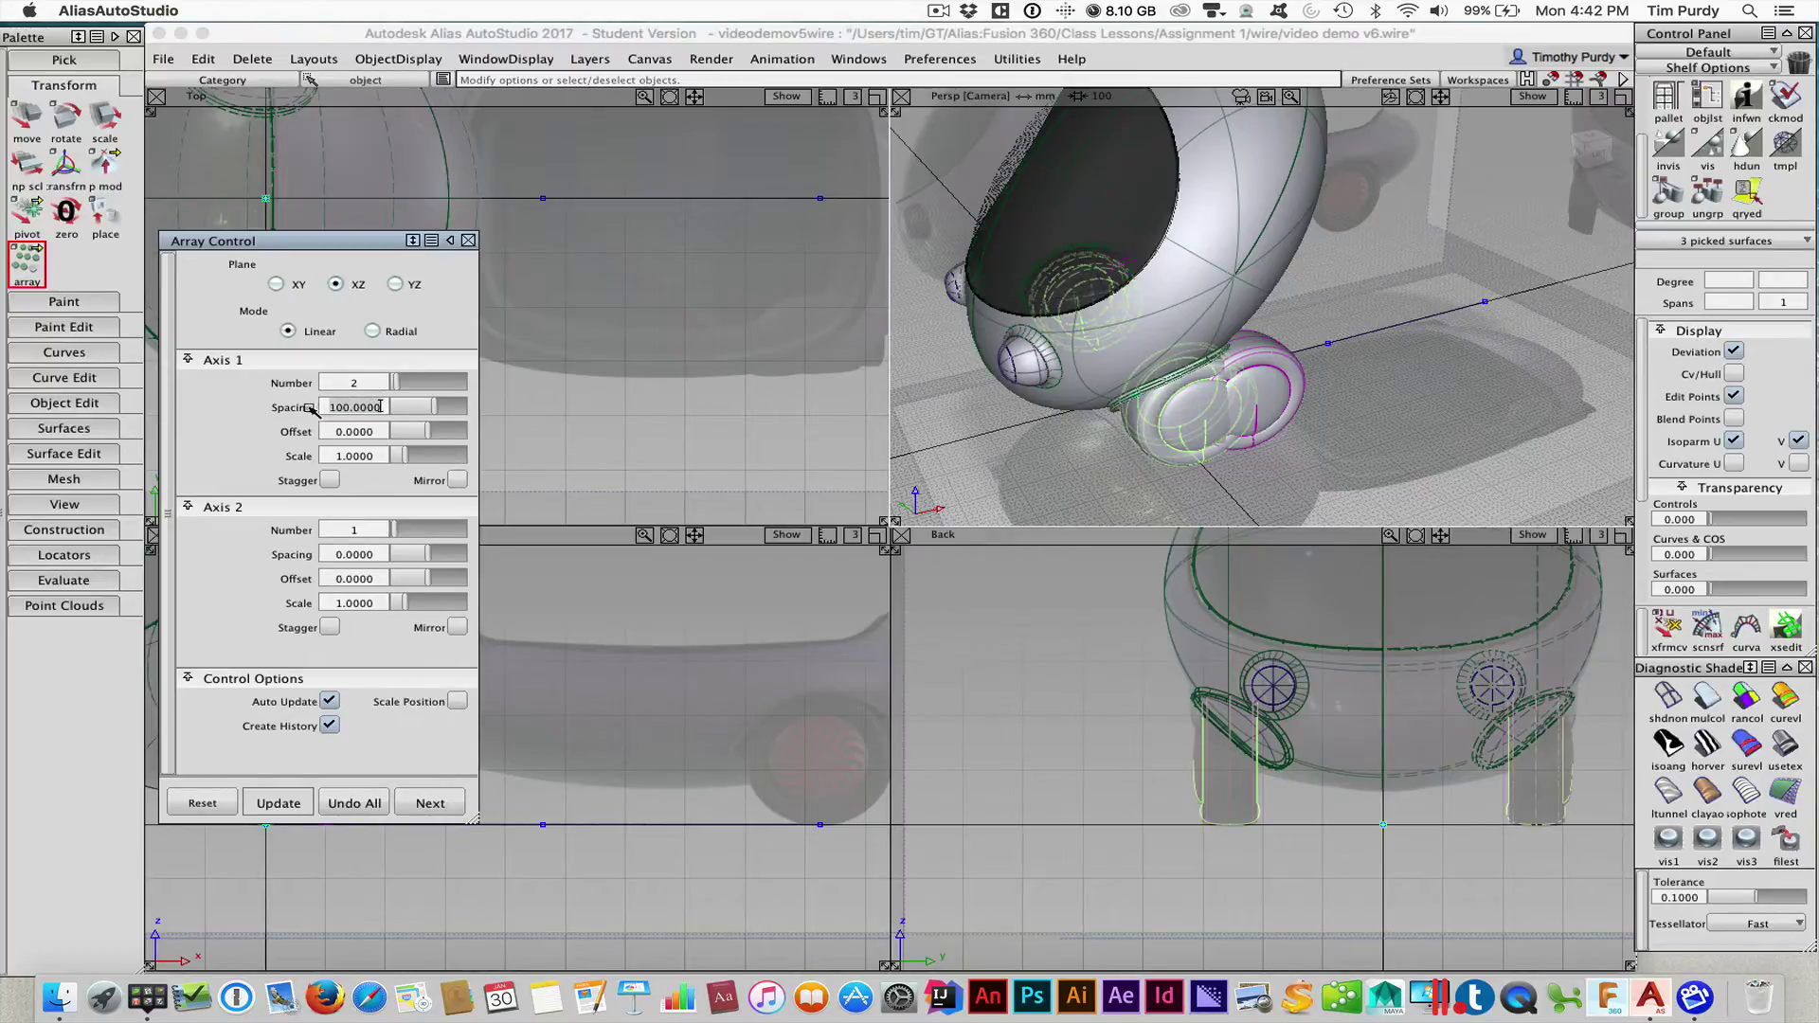
pyautogui.press('BackSpace')
pyautogui.press('BackSpace')
pyautogui.press('BackSpace')
pyautogui.press('BackSpace')
pyautogui.press('BackSpace')
pyautogui.press('BackSpace')
pyautogui.press('BackSpace')
pyautogui.press('BackSpace')
pyautogui.write('925')
pyautogui.press('Tab')
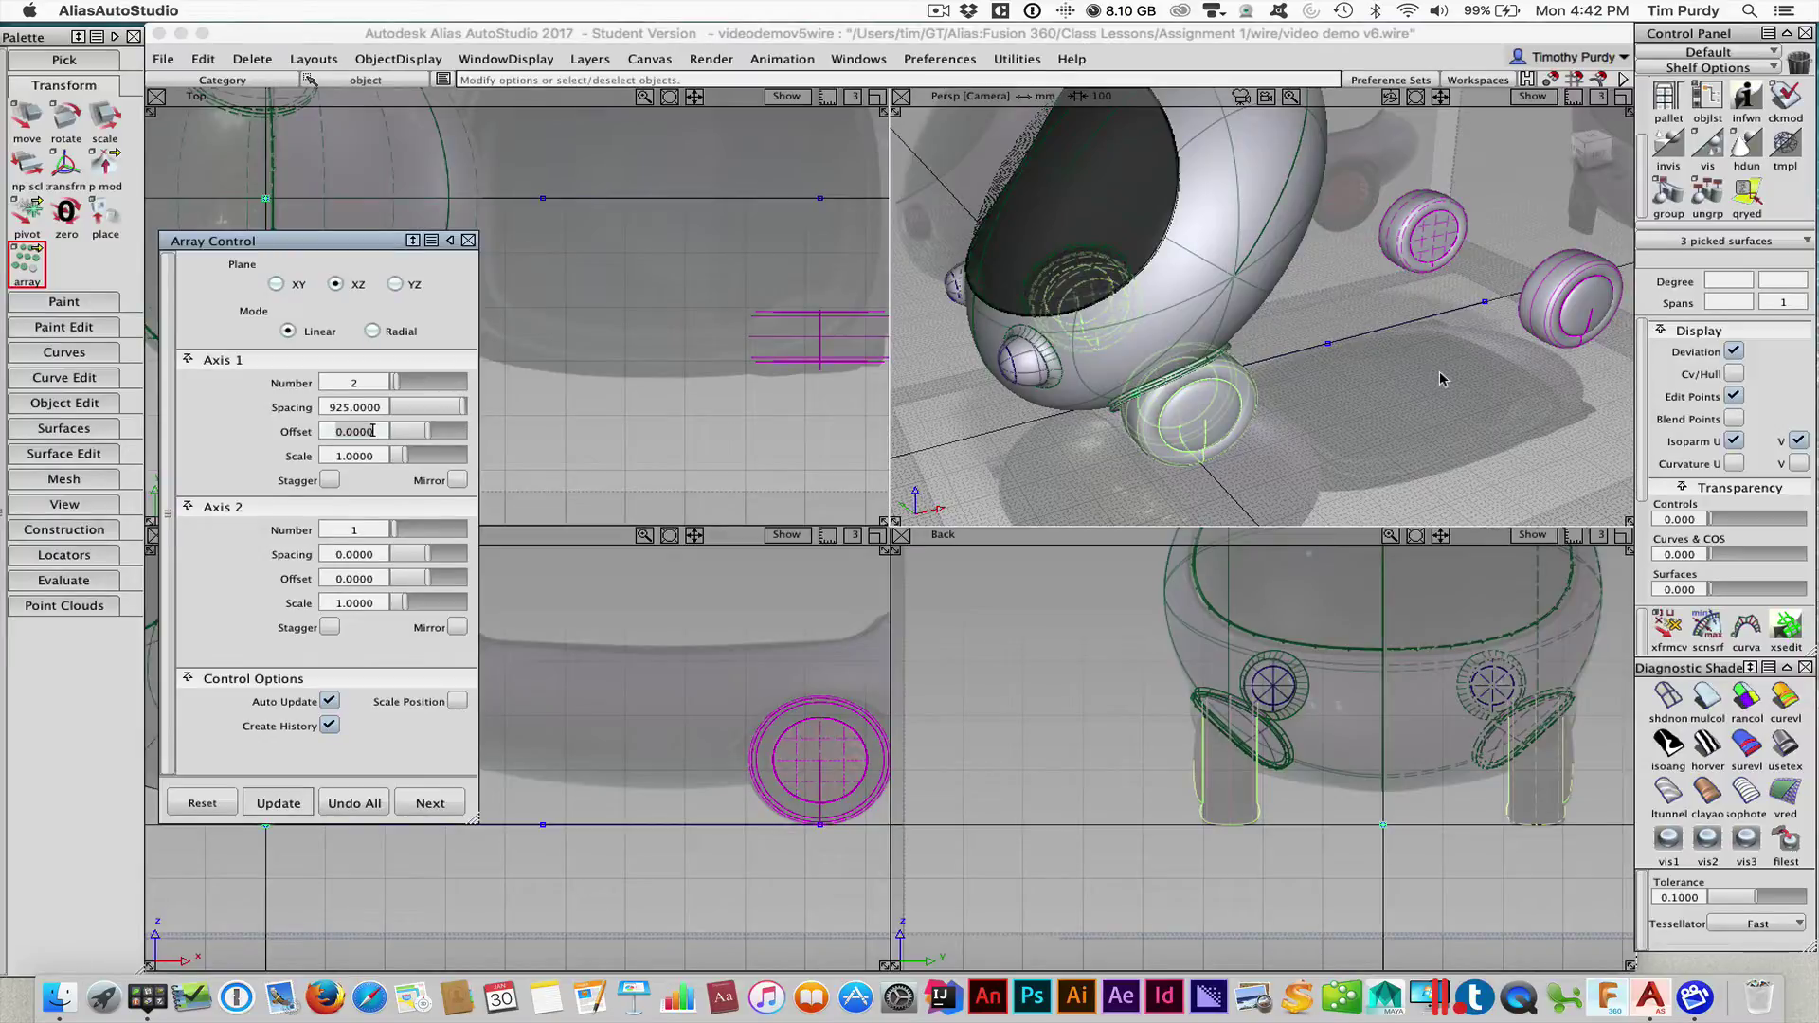
# Check the copied wheel against the reference image, accept the array, and close the array control window
pyautogui.keyDown('alt'); pyautogui.keyDown('shift'); pyautogui.moveTo(1440, 379); pyautogui.dragTo(1326, 355); pyautogui.keyUp('shift'); pyautogui.keyUp('alt')
pyautogui.keyDown('alt'); pyautogui.keyDown('shift'); pyautogui.moveTo(722, 793); pyautogui.dragTo(598, 785, button='middle'); pyautogui.keyUp('shift'); pyautogui.keyUp('alt')
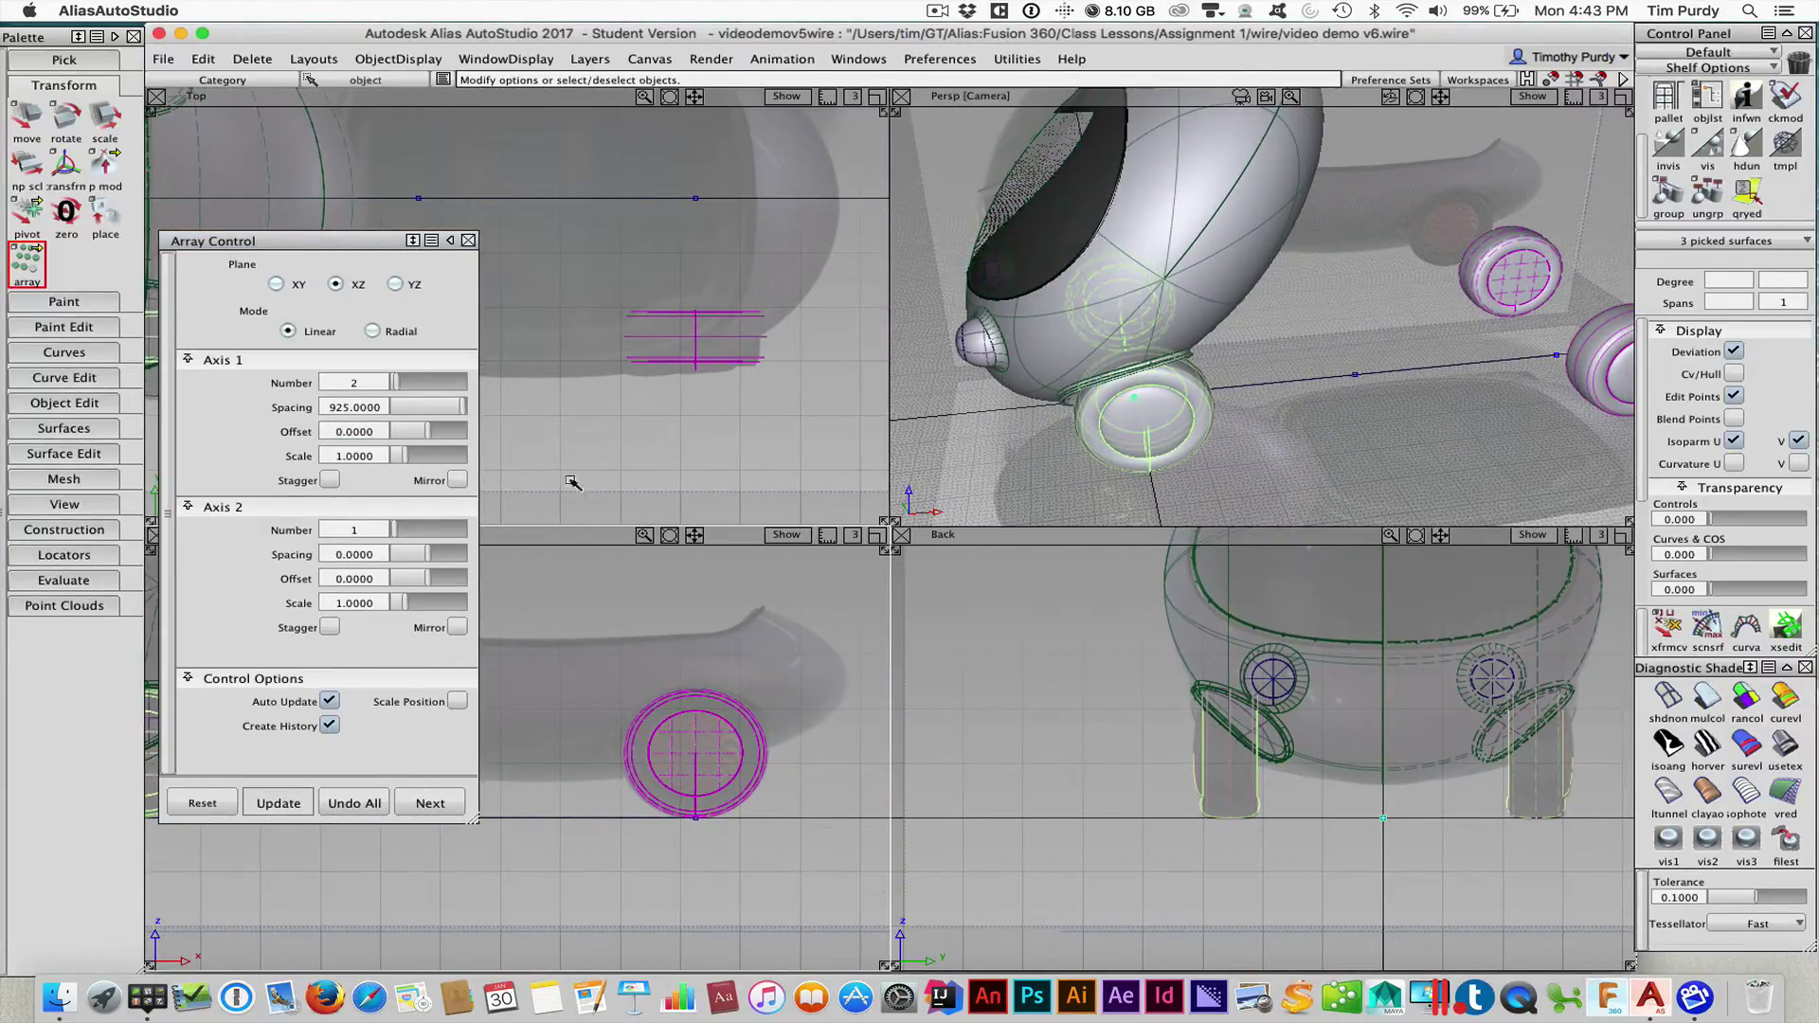
pyautogui.moveTo(391, 242); pyautogui.dragTo(282, 209)
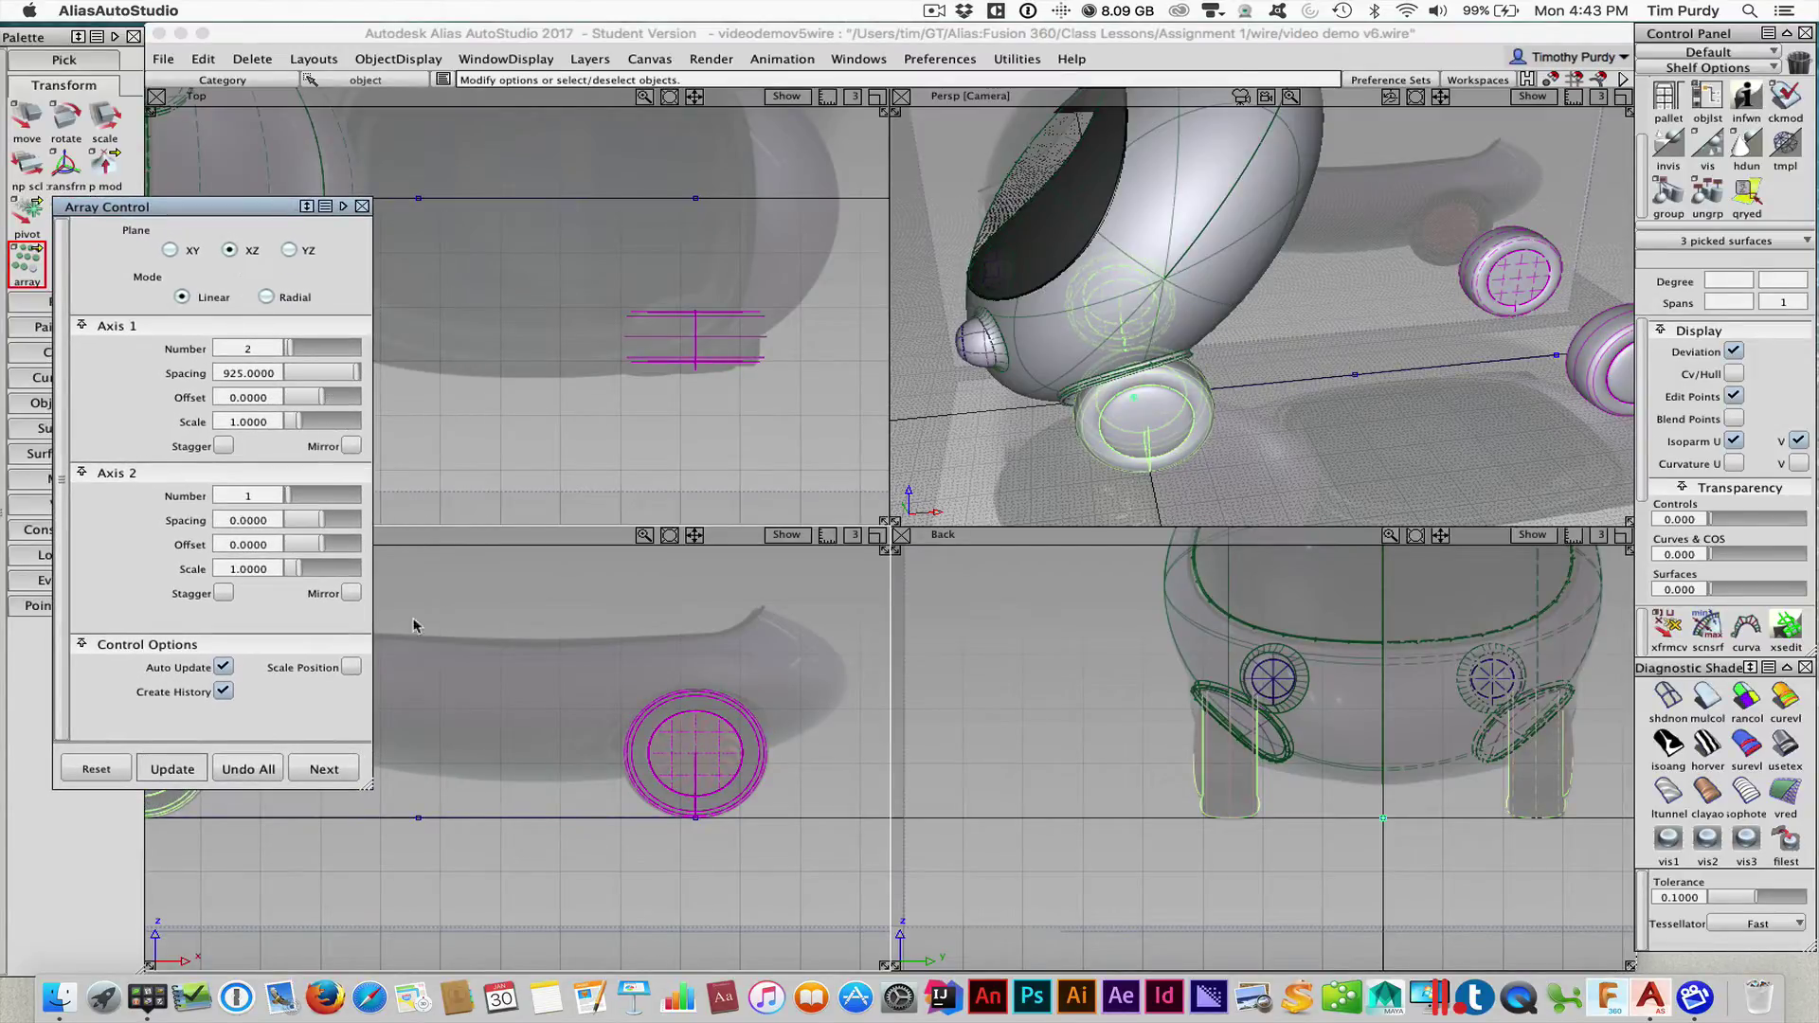
pyautogui.keyDown('alt'); pyautogui.keyDown('shift'); pyautogui.moveTo(517, 609); pyautogui.dragTo(442, 625, button='right'); pyautogui.keyUp('shift'); pyautogui.keyUp('alt')
pyautogui.keyDown('alt'); pyautogui.keyDown('shift'); pyautogui.moveTo(442, 625); pyautogui.dragTo(491, 666, button='middle'); pyautogui.keyUp('shift'); pyautogui.keyUp('alt')
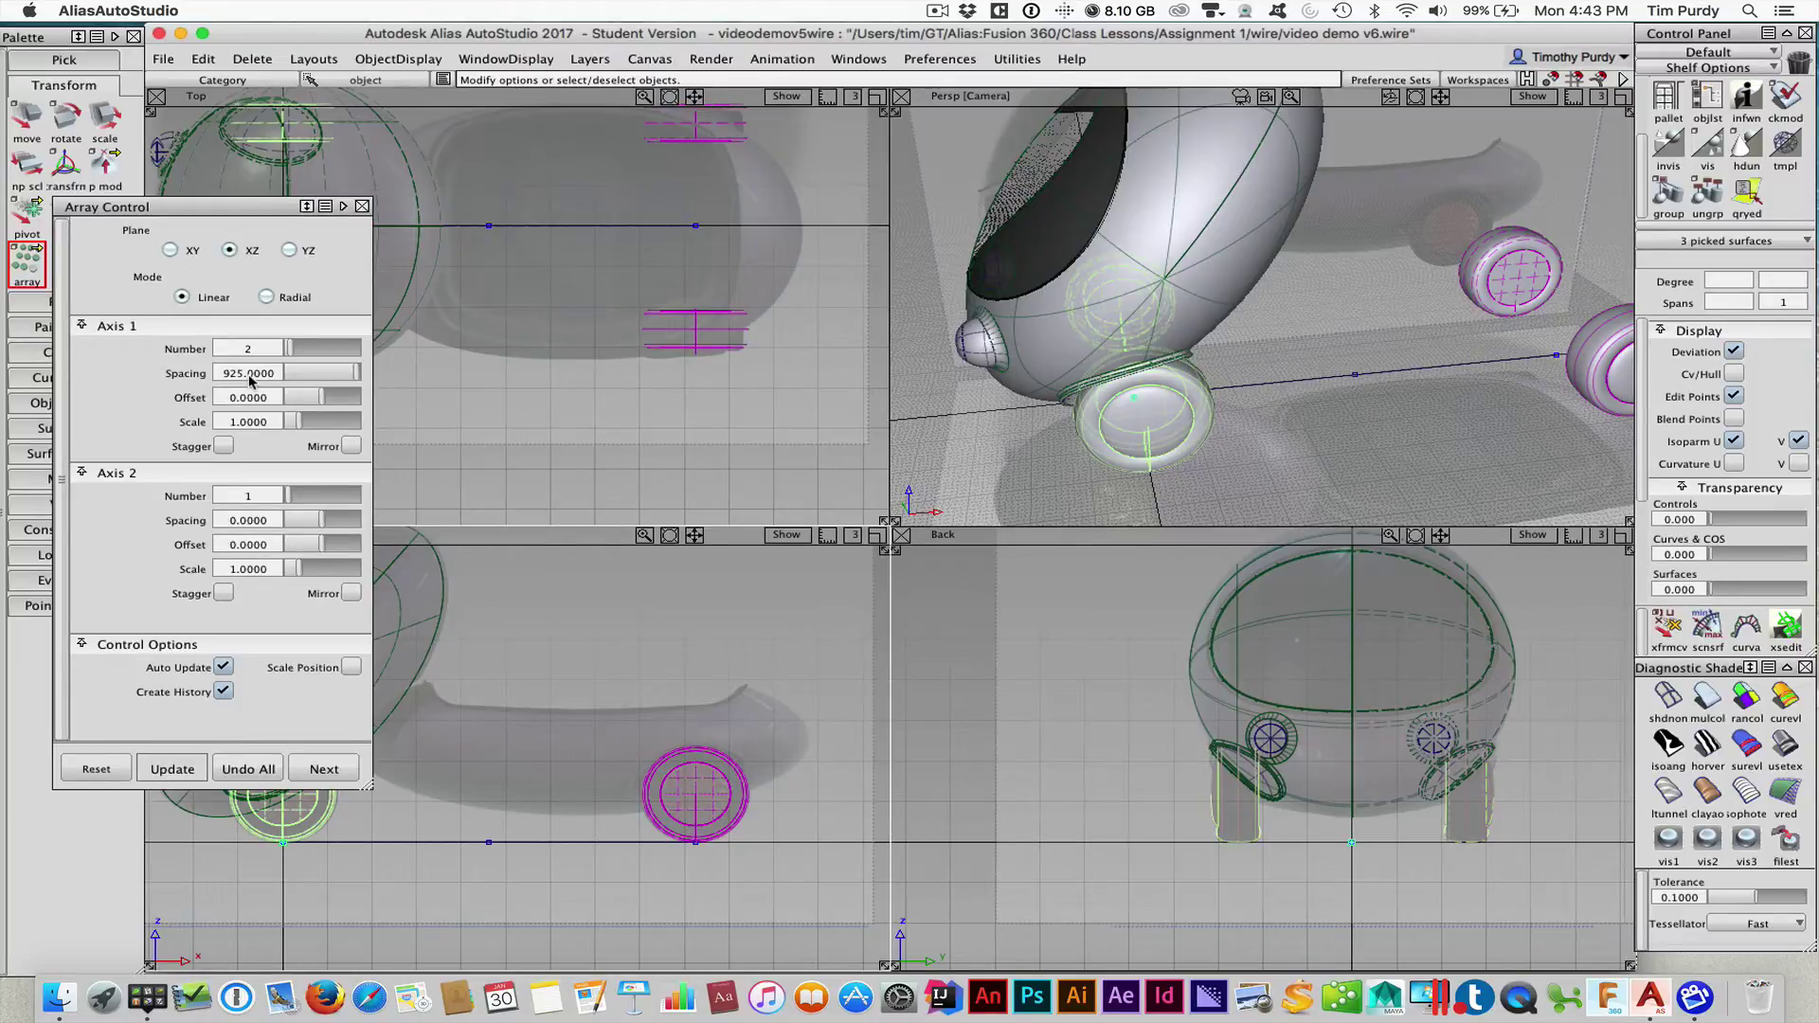
pyautogui.click(325, 768)
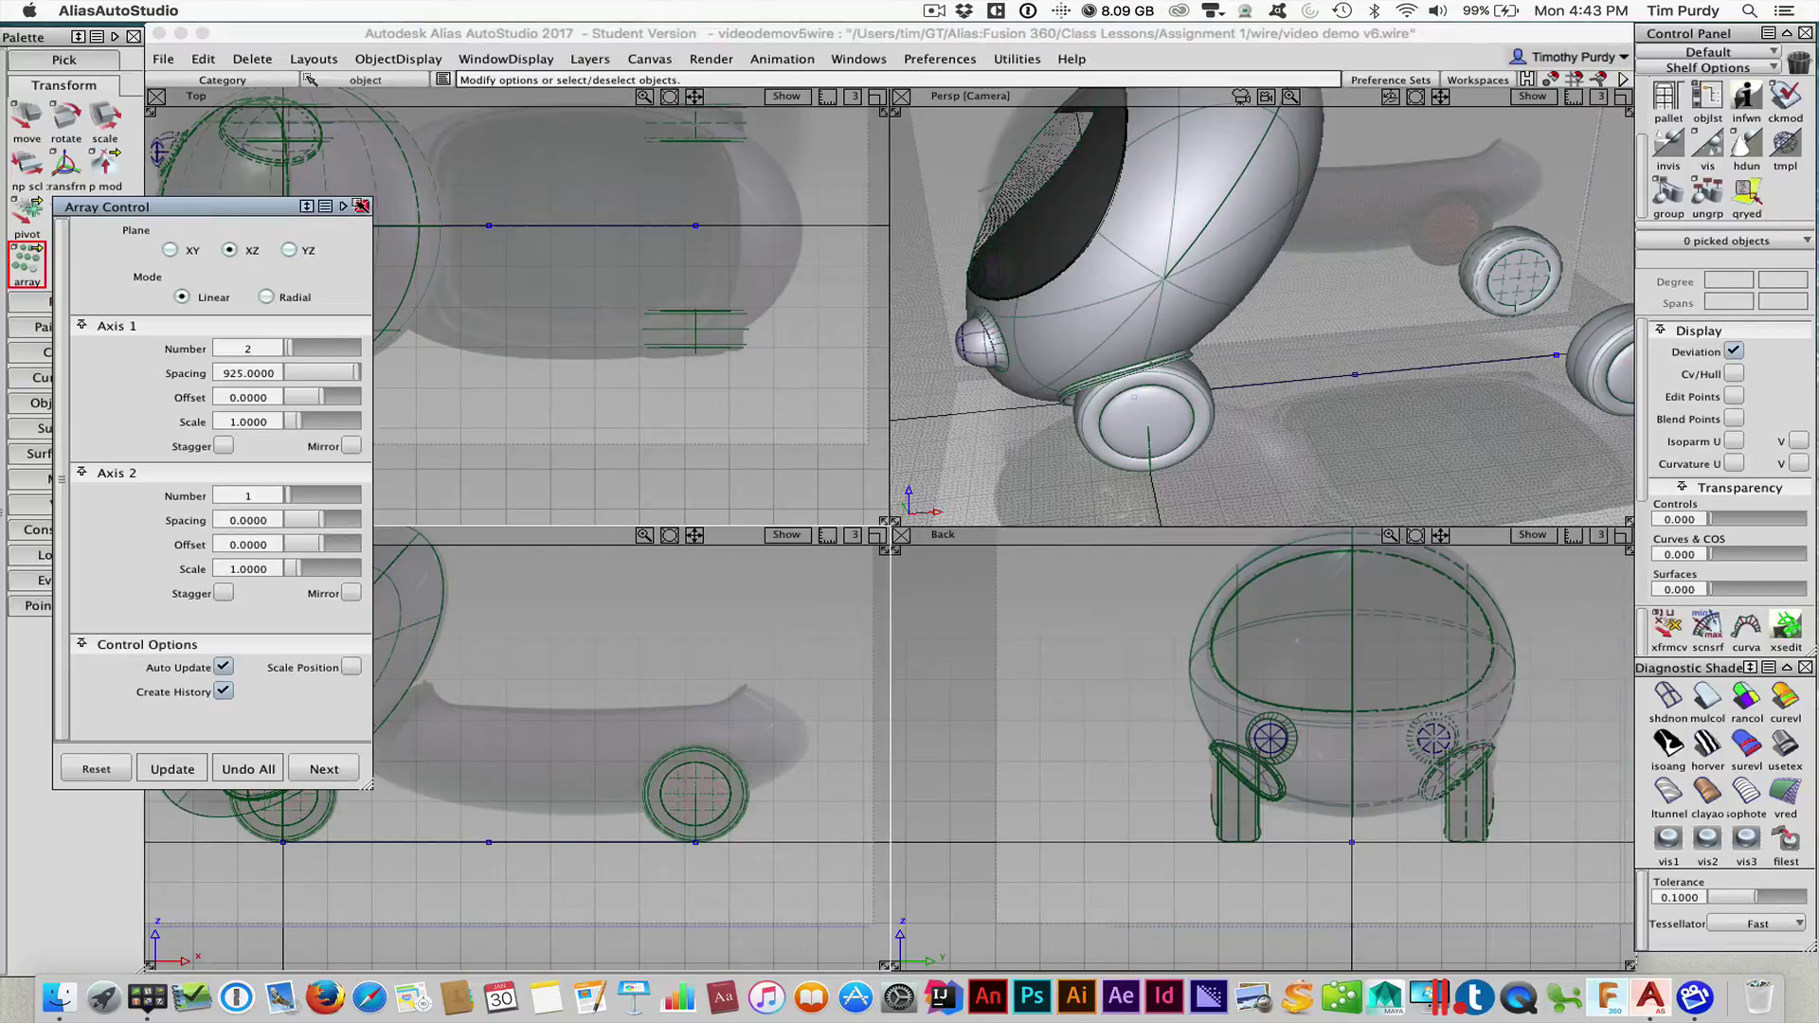
pyautogui.click(363, 208)
# Pick the wheelbase line along the ground in the Left view and delete it
pyautogui.moveTo(662, 660)
pyautogui.keyDown('ctrl'); pyautogui.keyDown('shift'); pyautogui.mouseDown()
pyautogui.moveTo(657, 591)
pyautogui.moveTo(641, 633)
pyautogui.mouseUp(); pyautogui.keyUp('shift'); pyautogui.keyUp('ctrl')
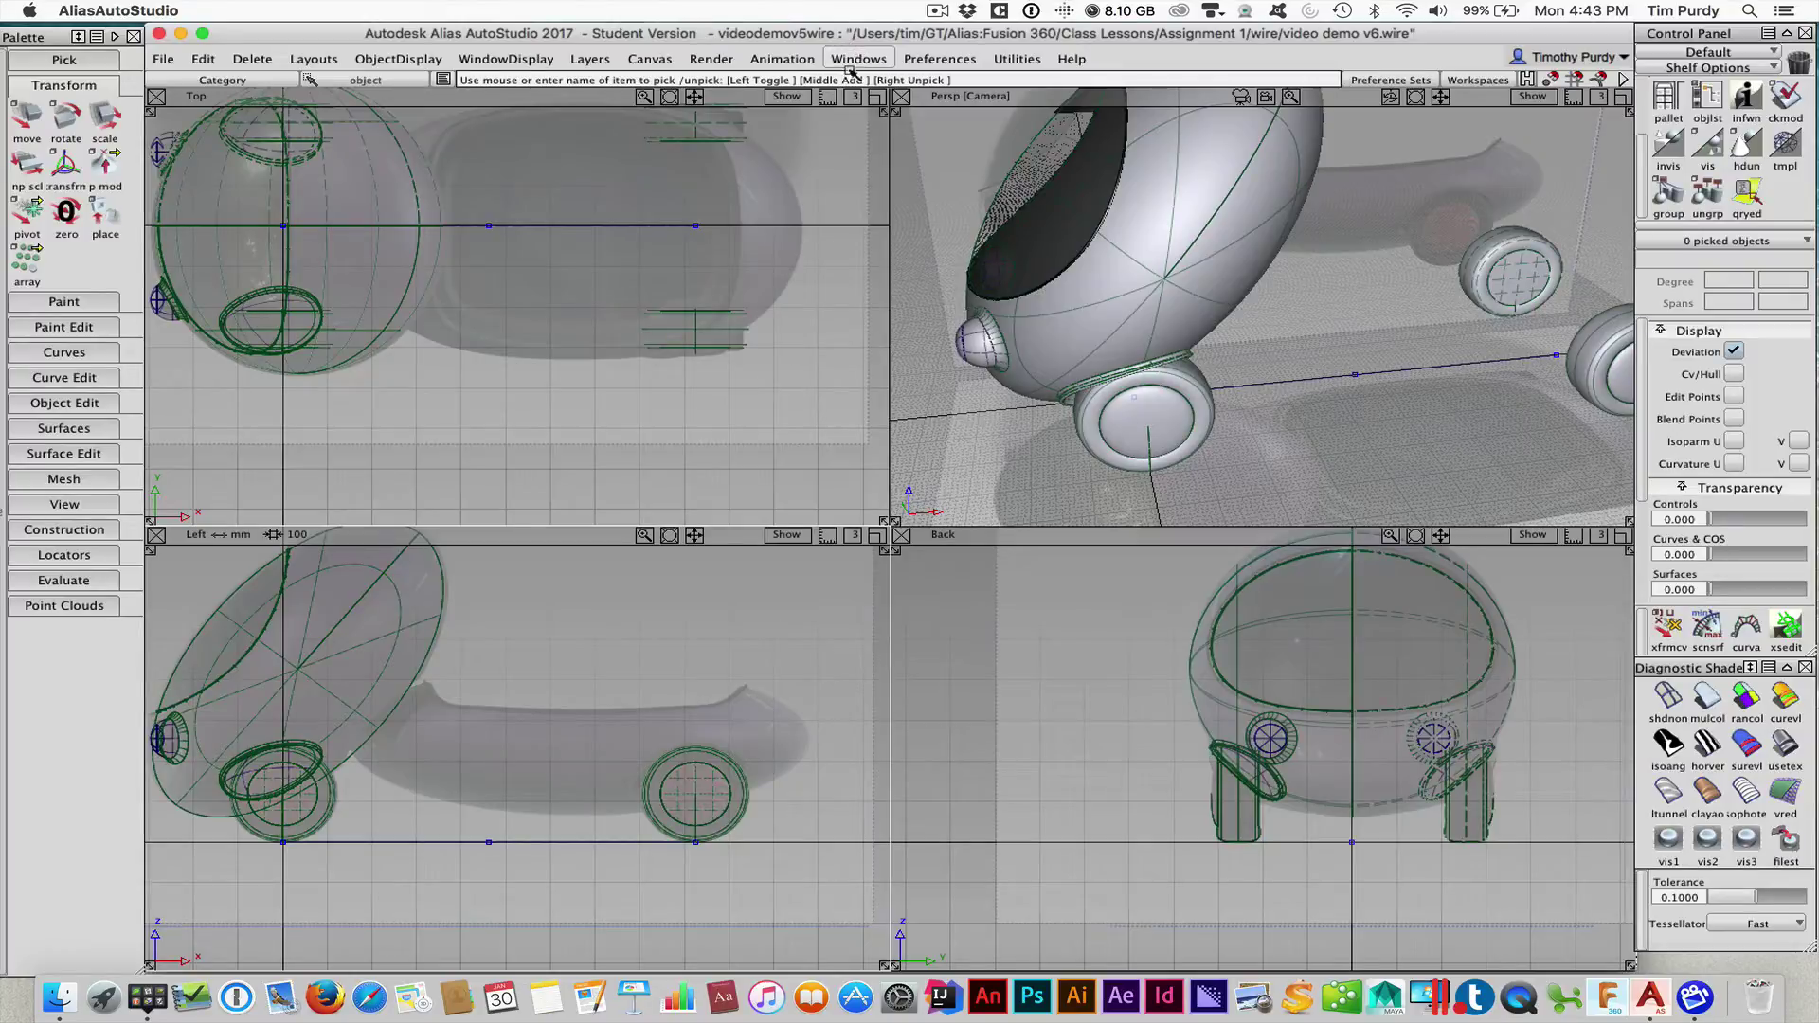
pyautogui.keyDown('ctrl'); pyautogui.keyDown('shift'); pyautogui.moveTo(584, 799); pyautogui.dragTo(555, 857); pyautogui.keyUp('shift'); pyautogui.keyUp('ctrl')
pyautogui.press('Delete')
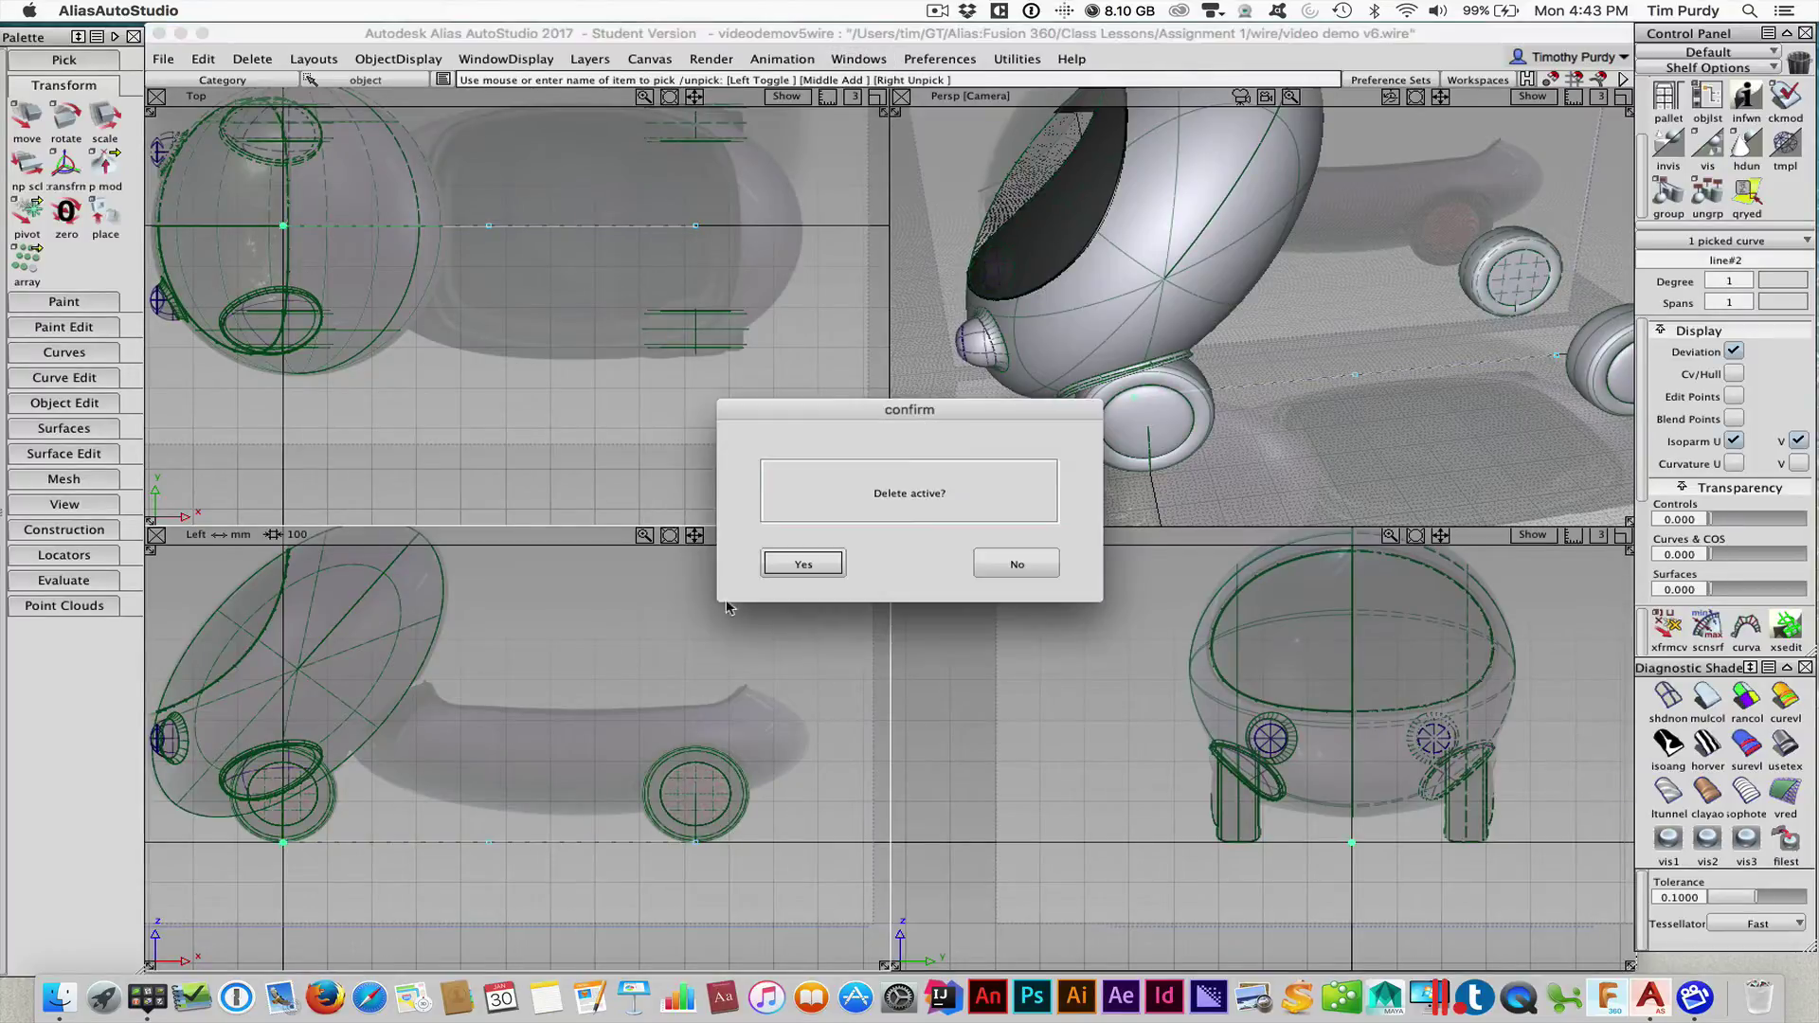
pyautogui.click(803, 563)
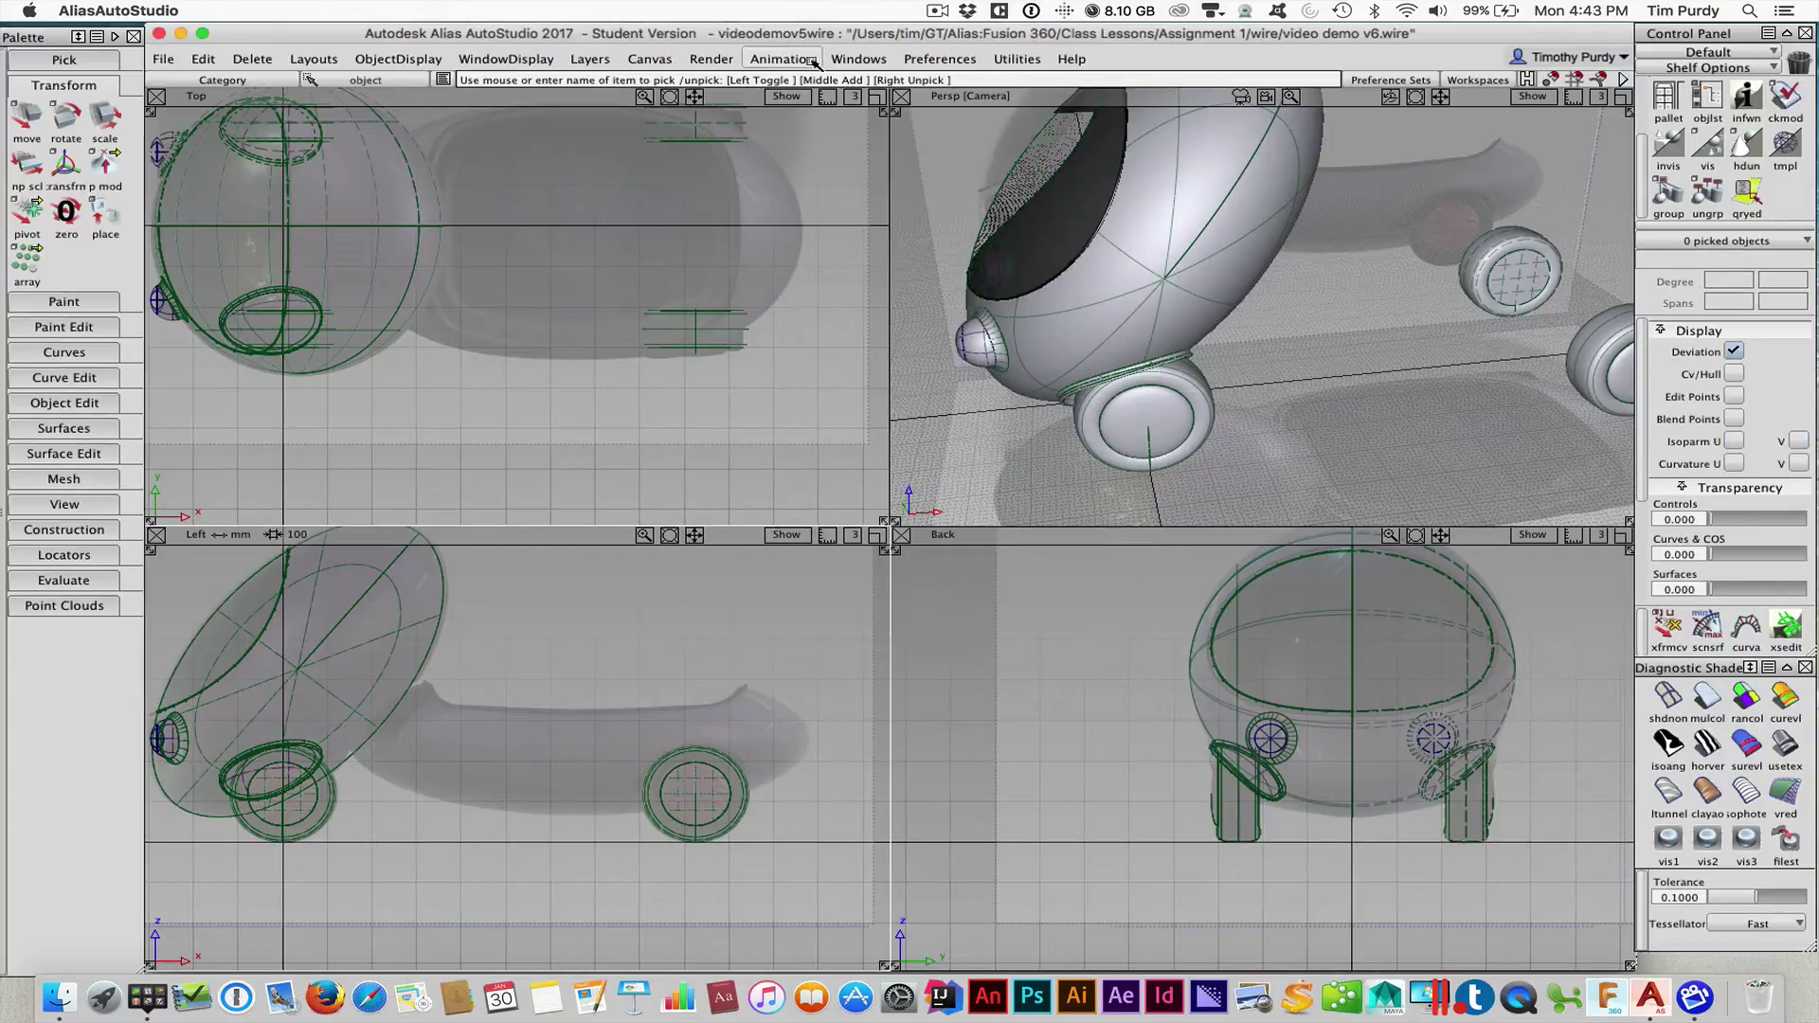
# Show the bed layer in the Object Lister while keeping cab as the active layer
pyautogui.click(875, 58)
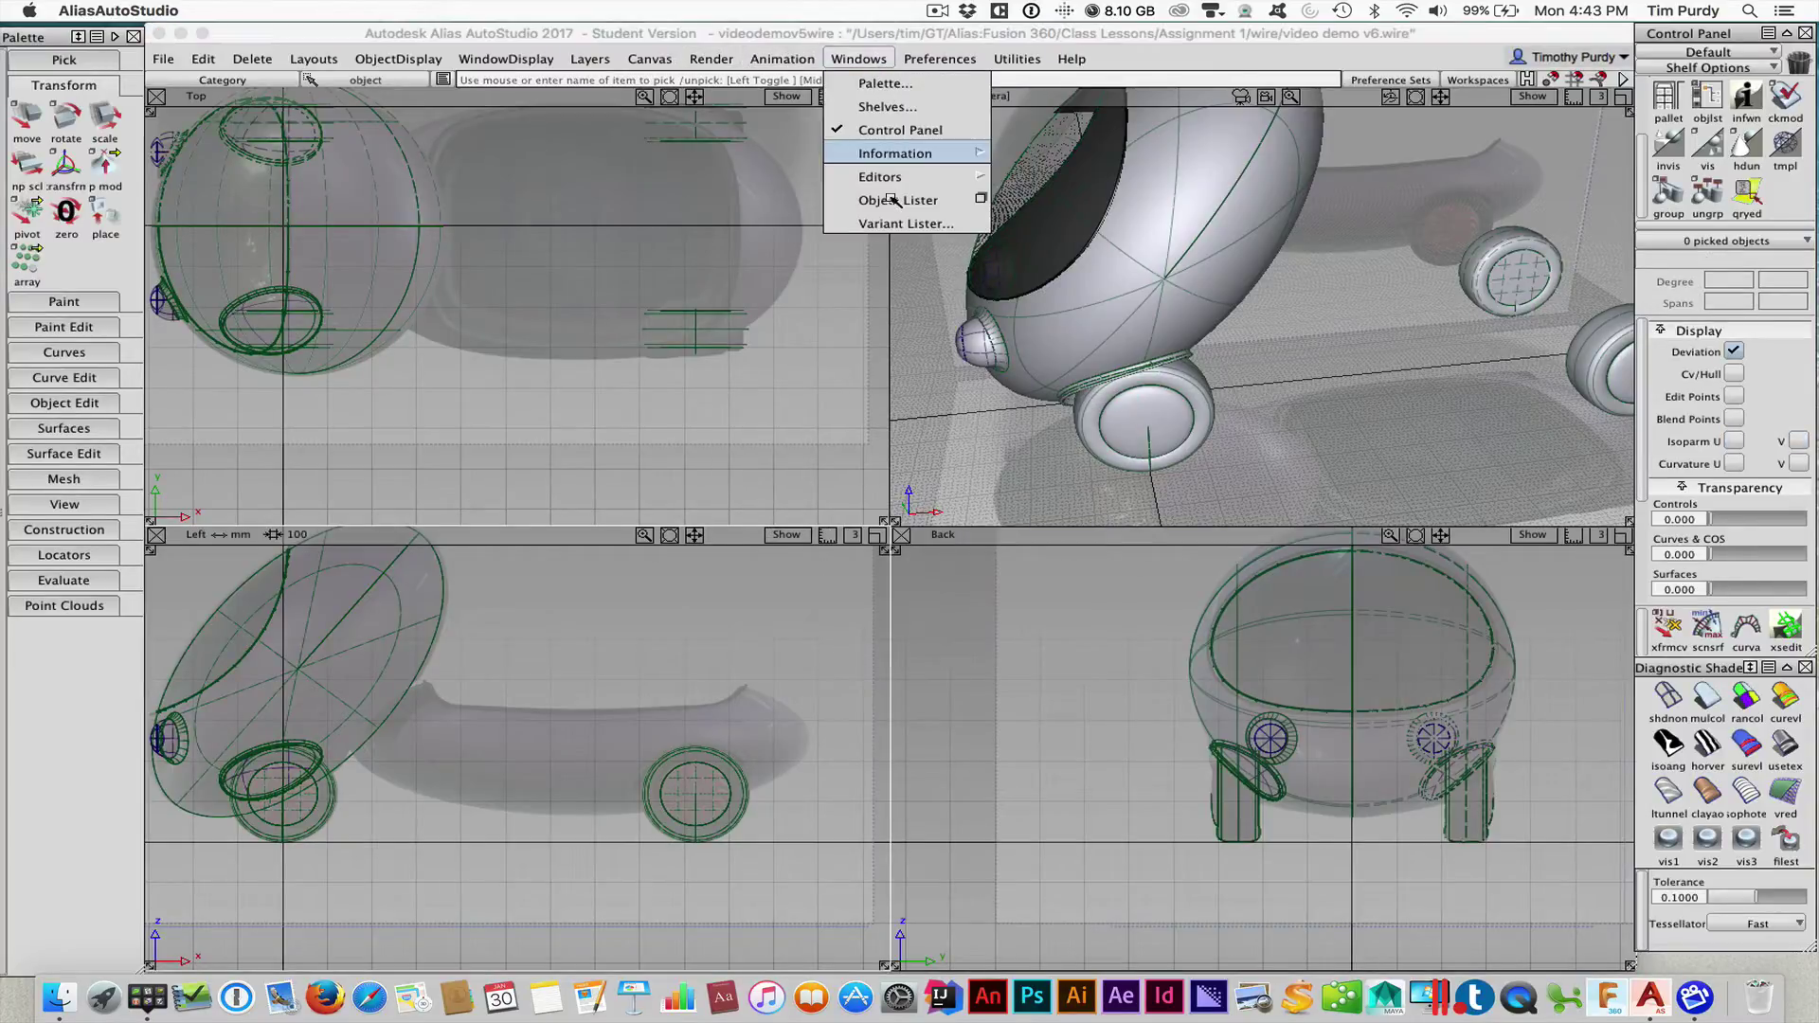
pyautogui.click(892, 205)
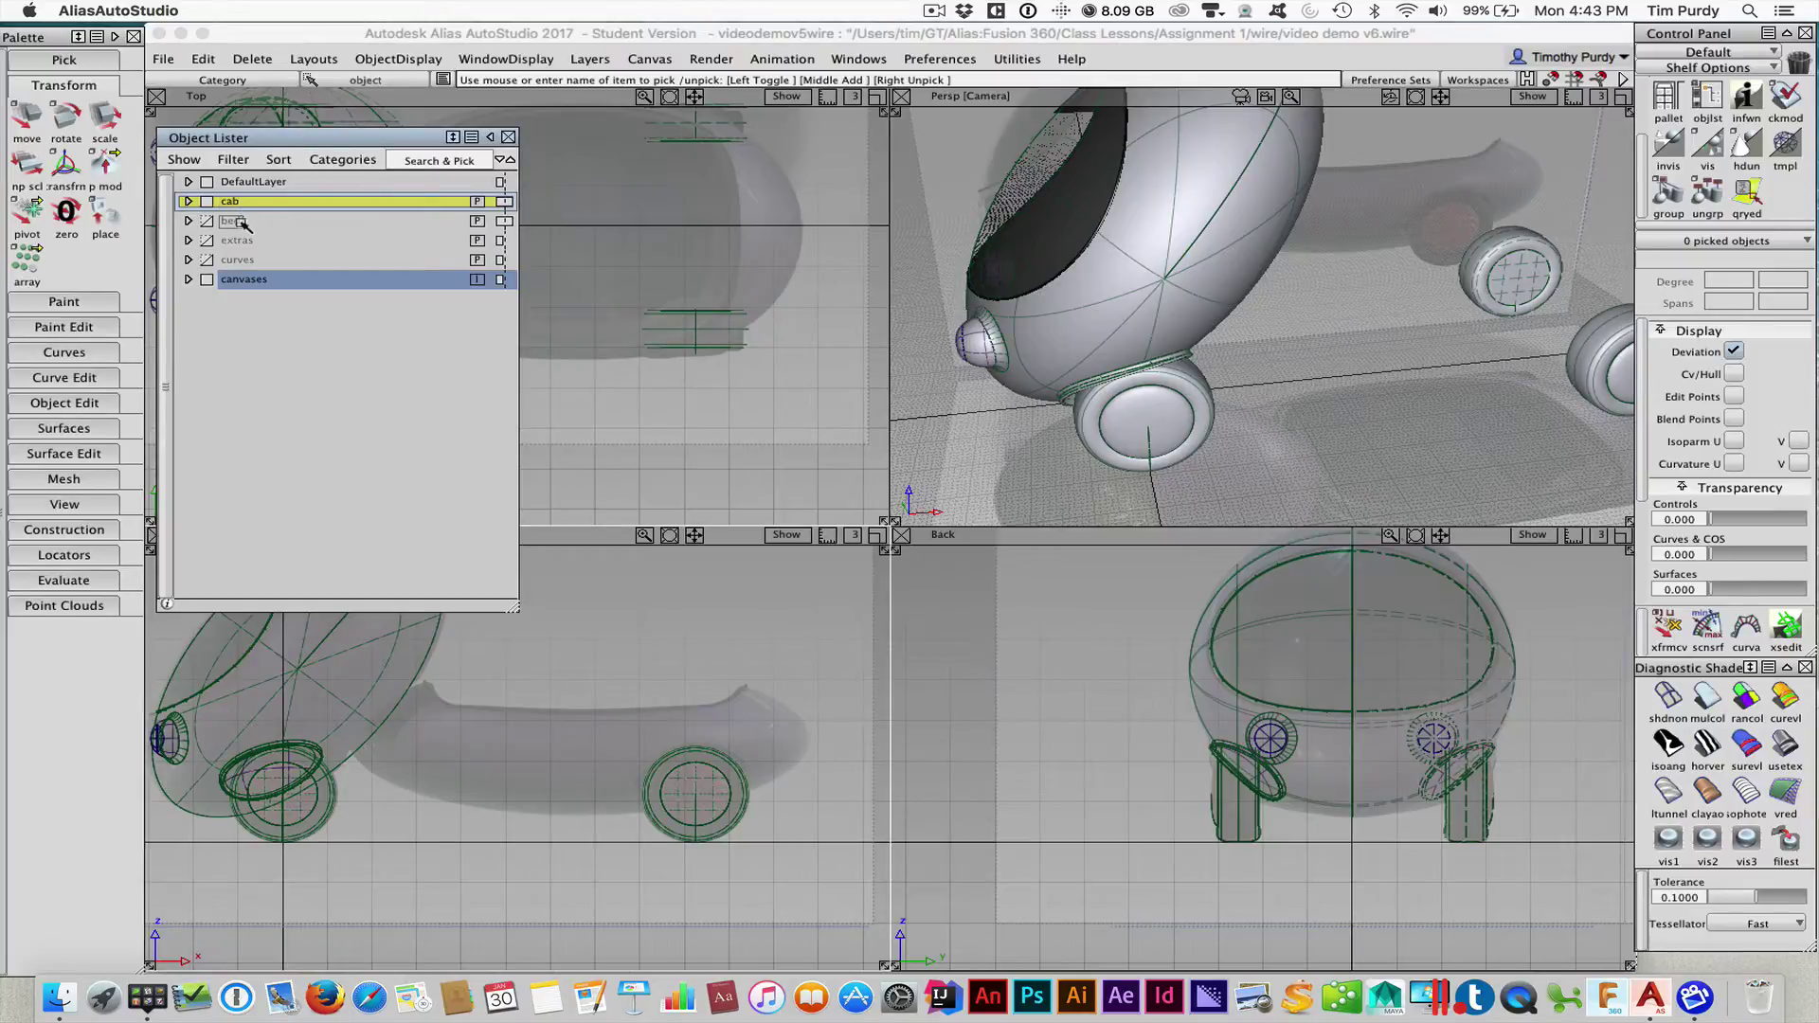
pyautogui.rightClick(239, 221)
pyautogui.click(208, 221)
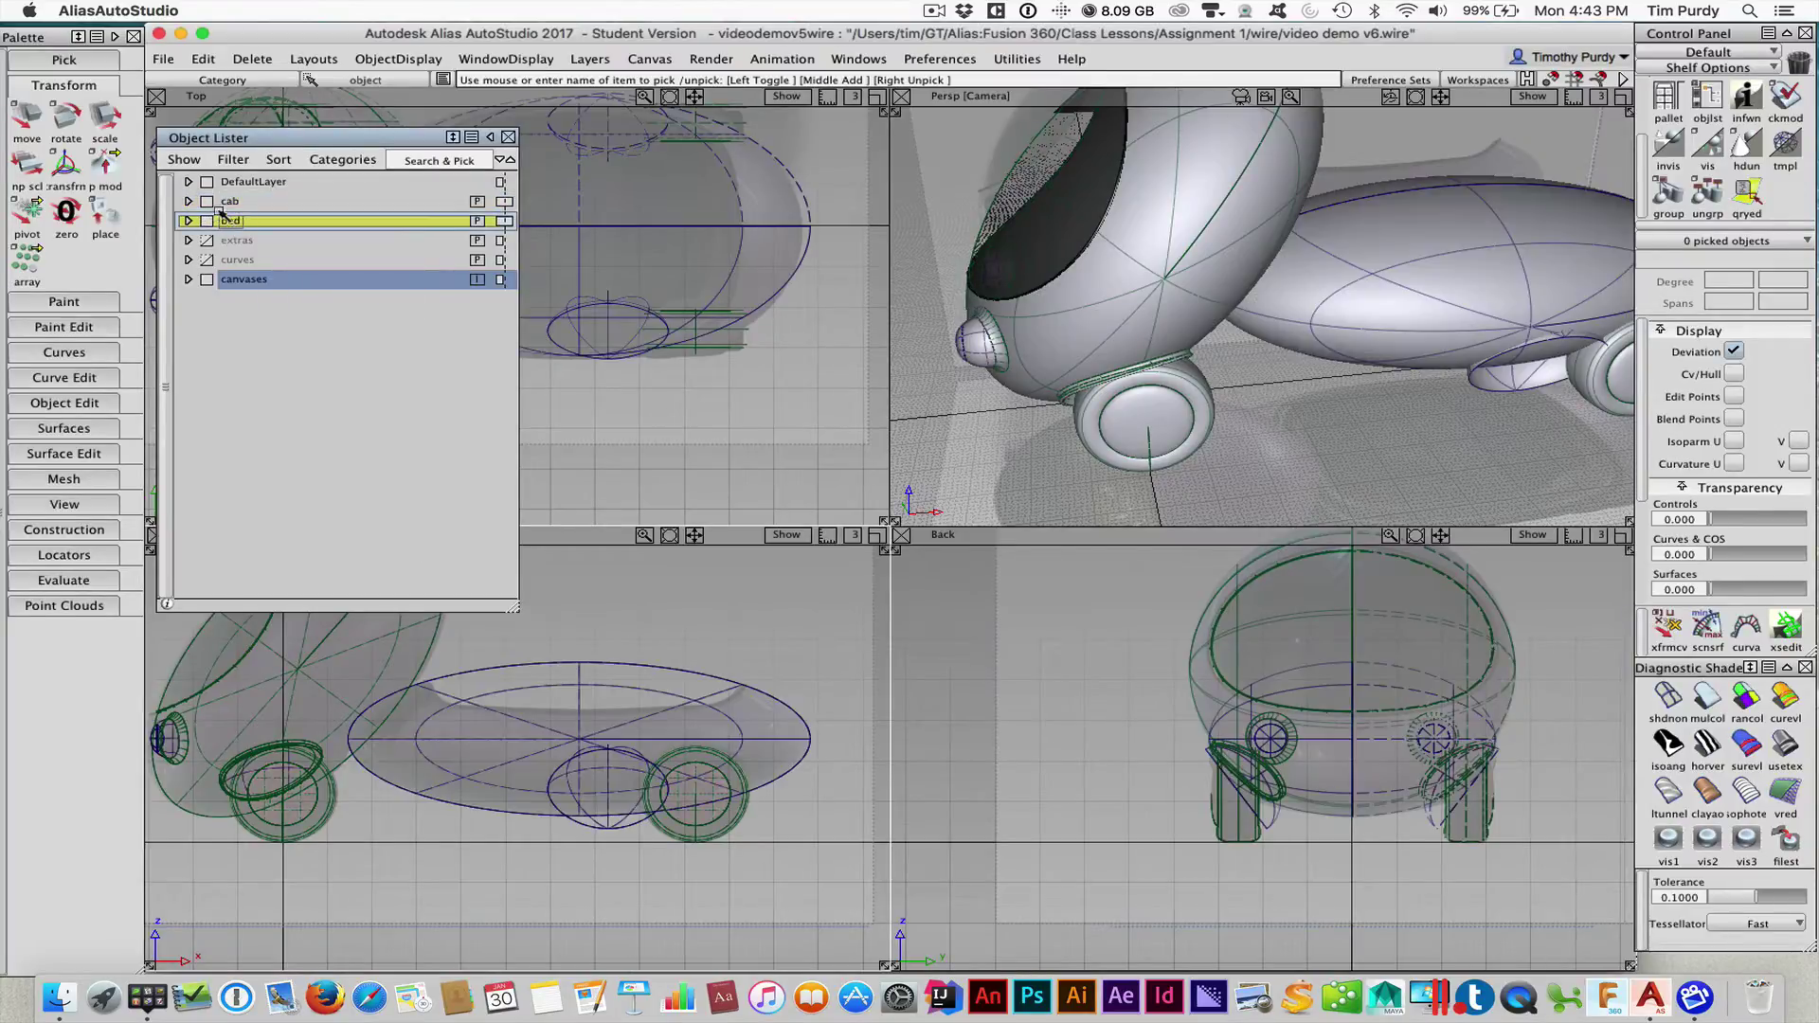
pyautogui.click(233, 203)
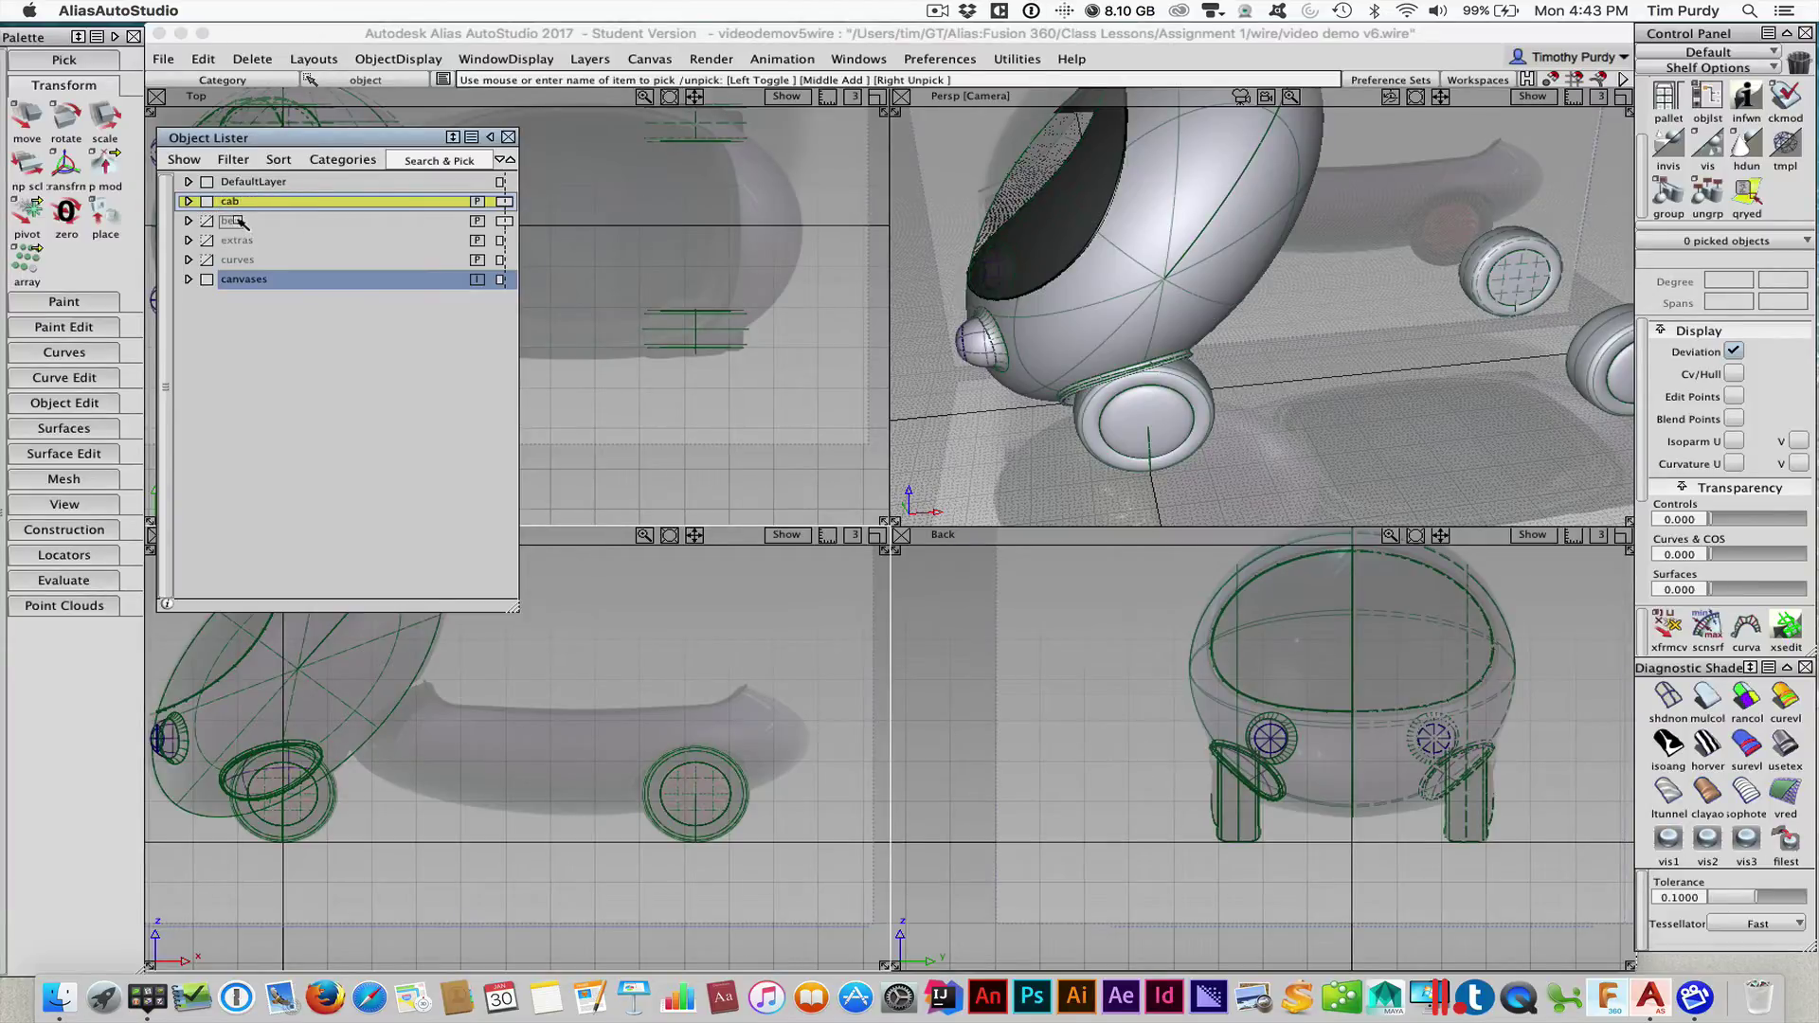
pyautogui.click(233, 221)
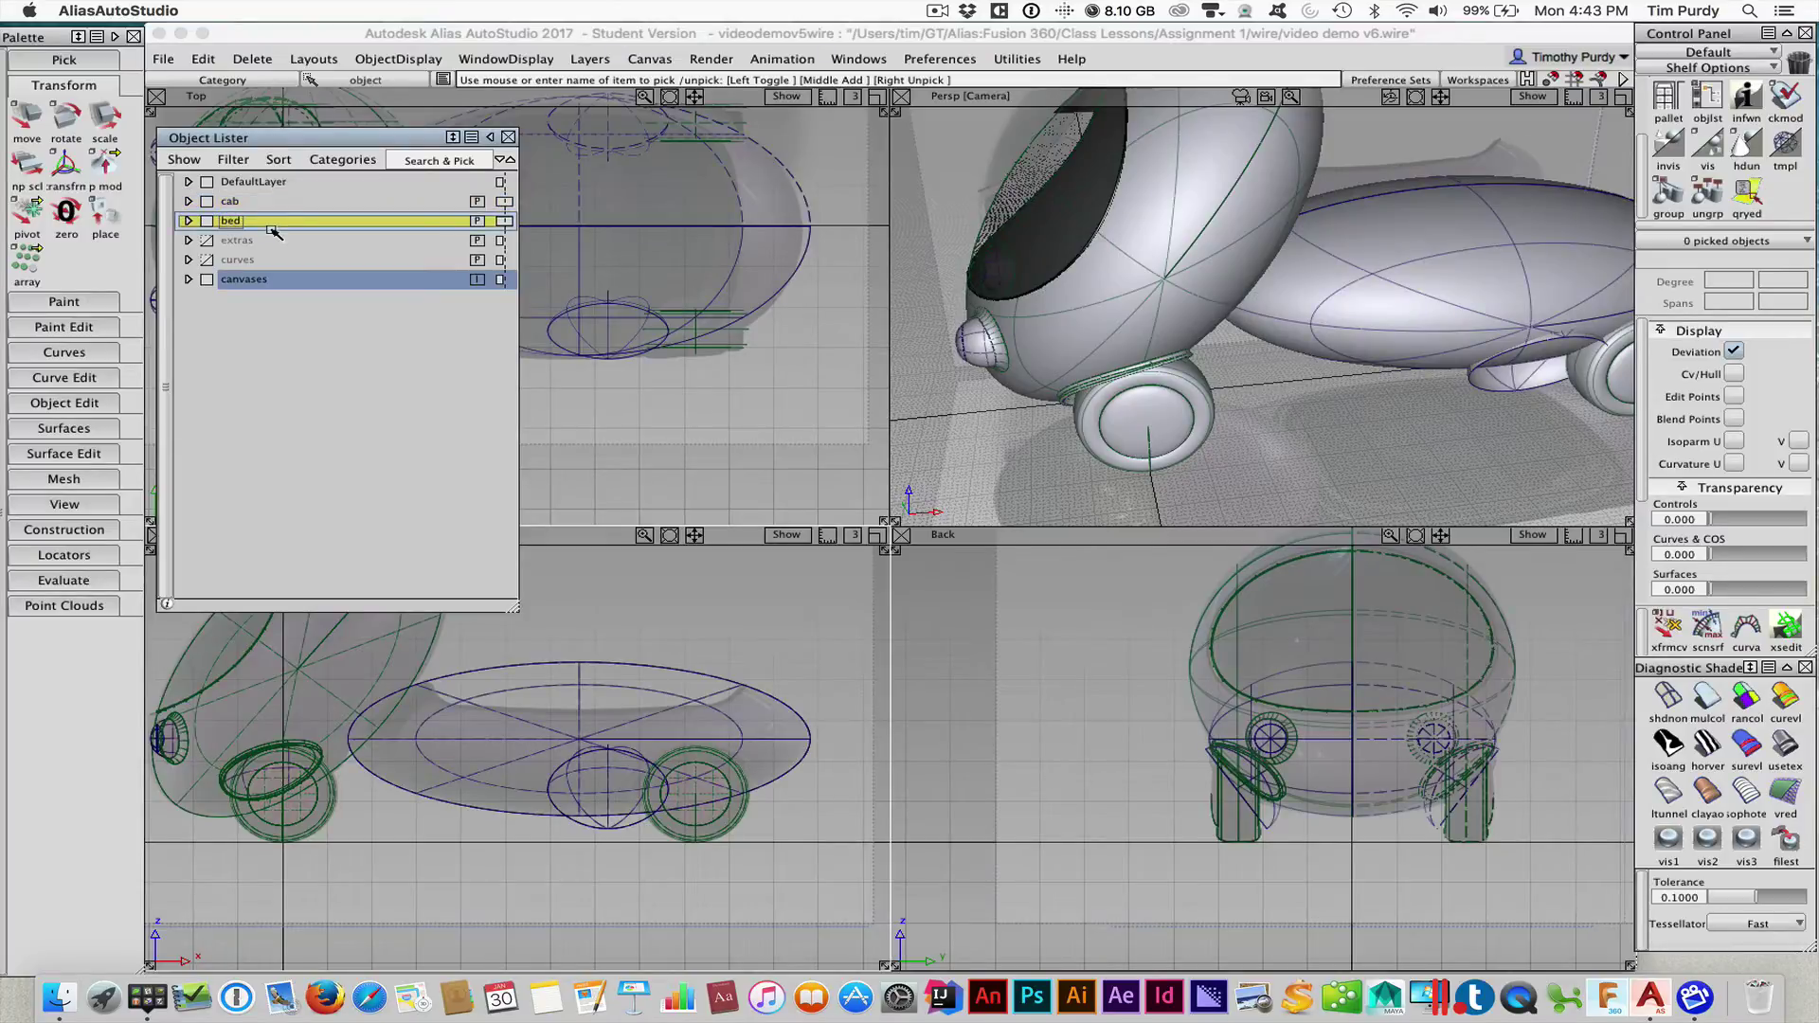
pyautogui.click(233, 201)
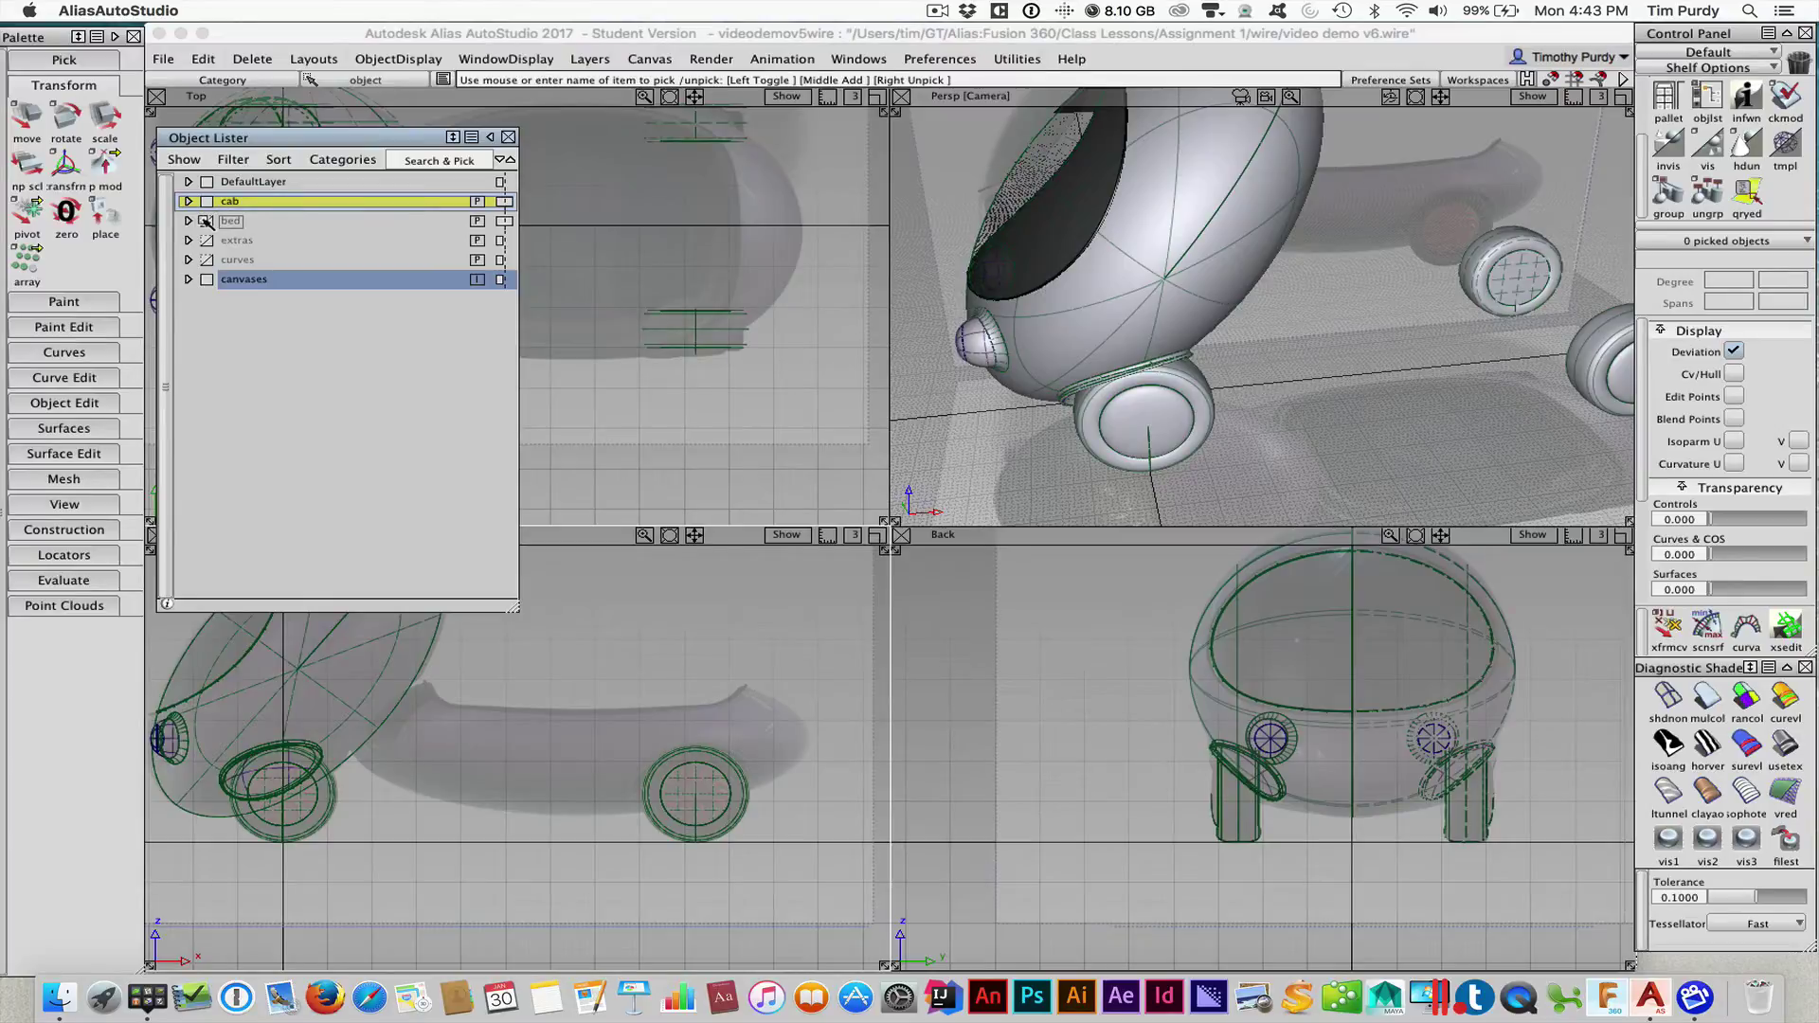
pyautogui.click(207, 220)
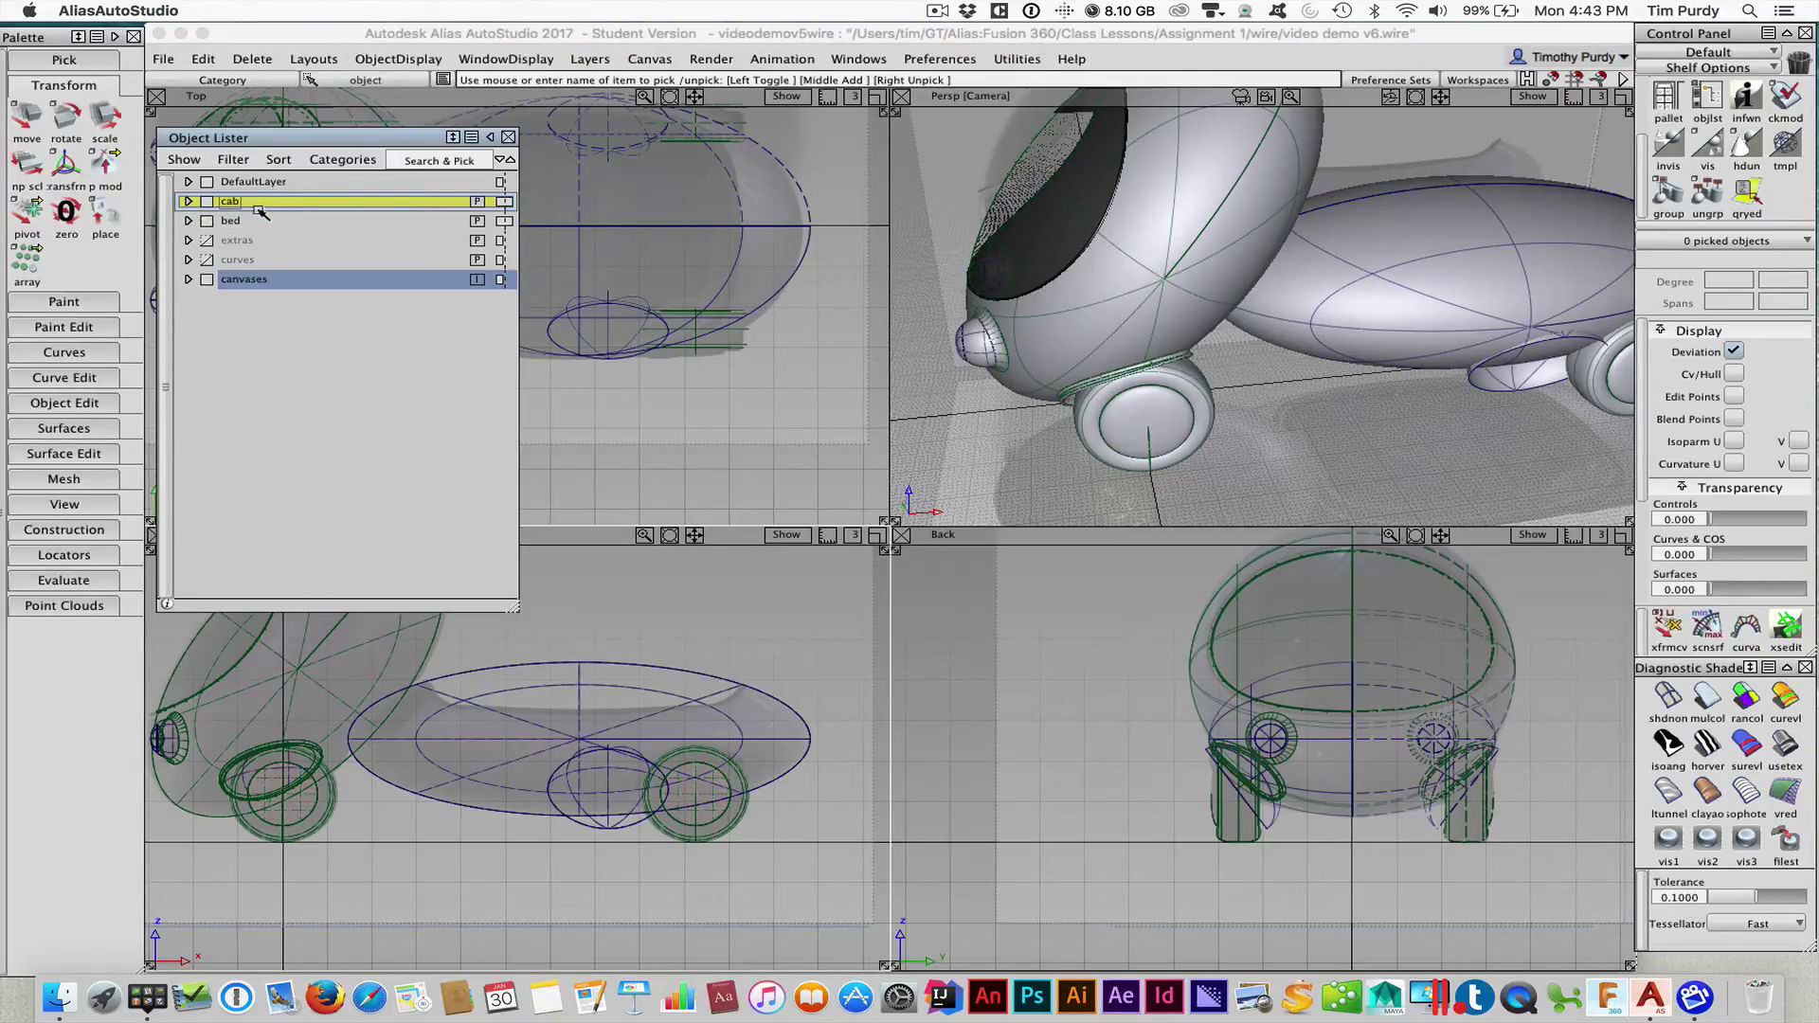
# Pick the bed's wheel-well sphere and move it horizontally in the Left view to centre it on the rear wheel, checking the fit in perspective
pyautogui.click(581, 844)
pyautogui.keyDown('alt'); pyautogui.keyDown('shift'); pyautogui.moveTo(587, 860); pyautogui.dragTo(610, 804, button='right'); pyautogui.keyUp('shift'); pyautogui.keyUp('alt')
pyautogui.keyDown('alt'); pyautogui.keyDown('shift'); pyautogui.moveTo(621, 802); pyautogui.dragTo(547, 839, button='middle'); pyautogui.keyUp('shift'); pyautogui.keyUp('alt')
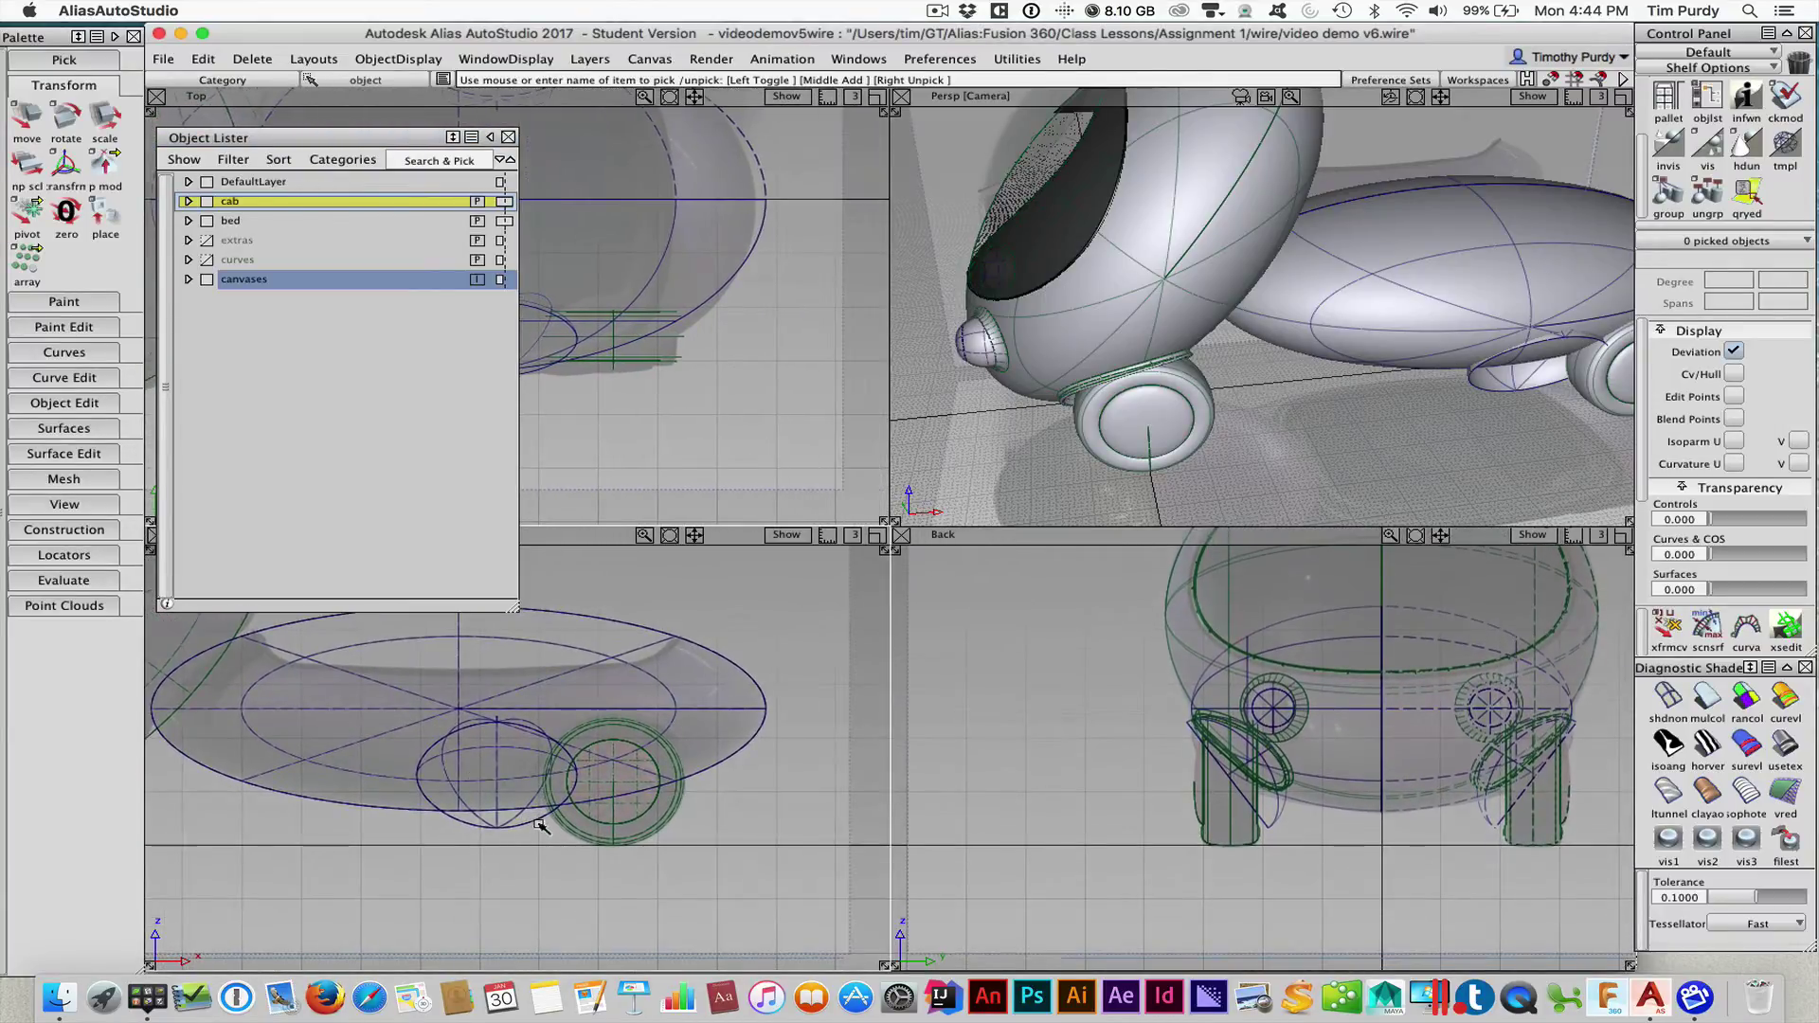
pyautogui.keyDown('ctrl'); pyautogui.keyDown('shift'); pyautogui.moveTo(540, 824); pyautogui.dragTo(544, 854); pyautogui.keyUp('shift'); pyautogui.keyUp('ctrl')
pyautogui.click(524, 827)
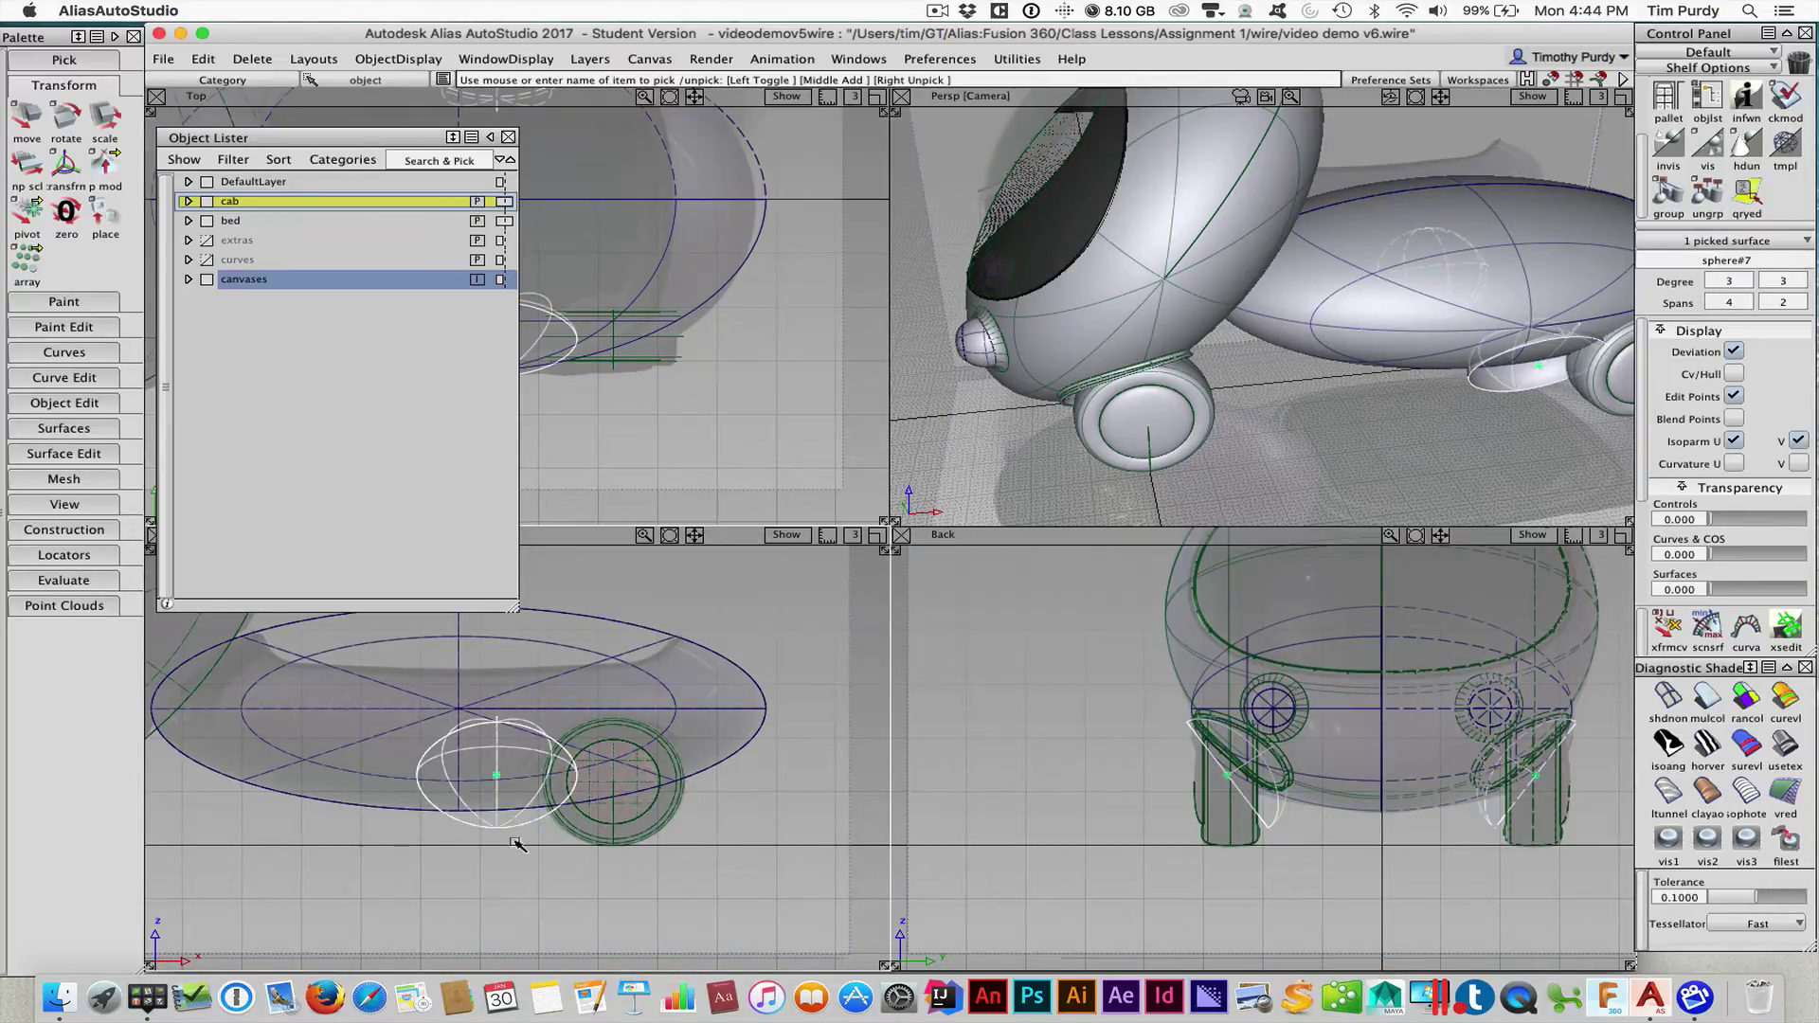
pyautogui.keyDown('ctrl'); pyautogui.keyDown('shift'); pyautogui.moveTo(515, 841); pyautogui.dragTo(513, 801, button='right'); pyautogui.keyUp('shift'); pyautogui.keyUp('ctrl')
pyautogui.moveTo(499, 853); pyautogui.dragTo(620, 856, button='middle')
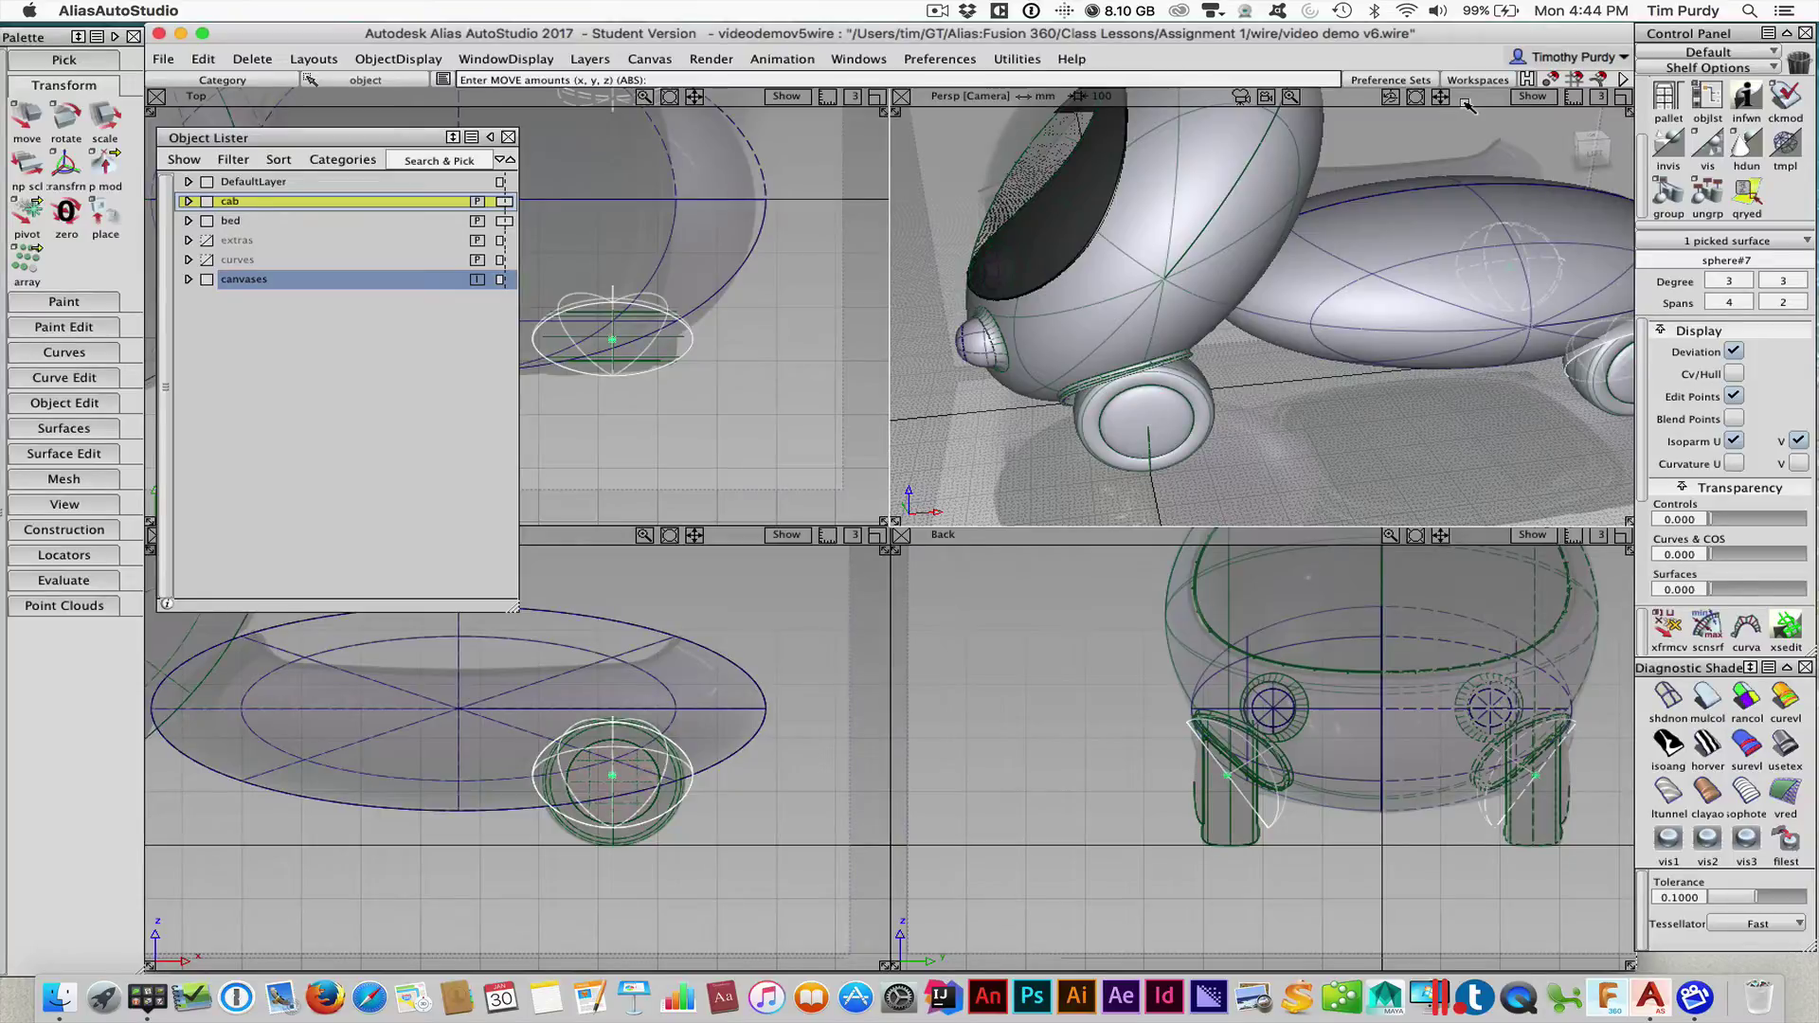
pyautogui.keyDown('alt'); pyautogui.keyDown('shift'); pyautogui.moveTo(1504, 463); pyautogui.dragTo(1145, 478, button='middle'); pyautogui.keyUp('shift'); pyautogui.keyUp('alt')
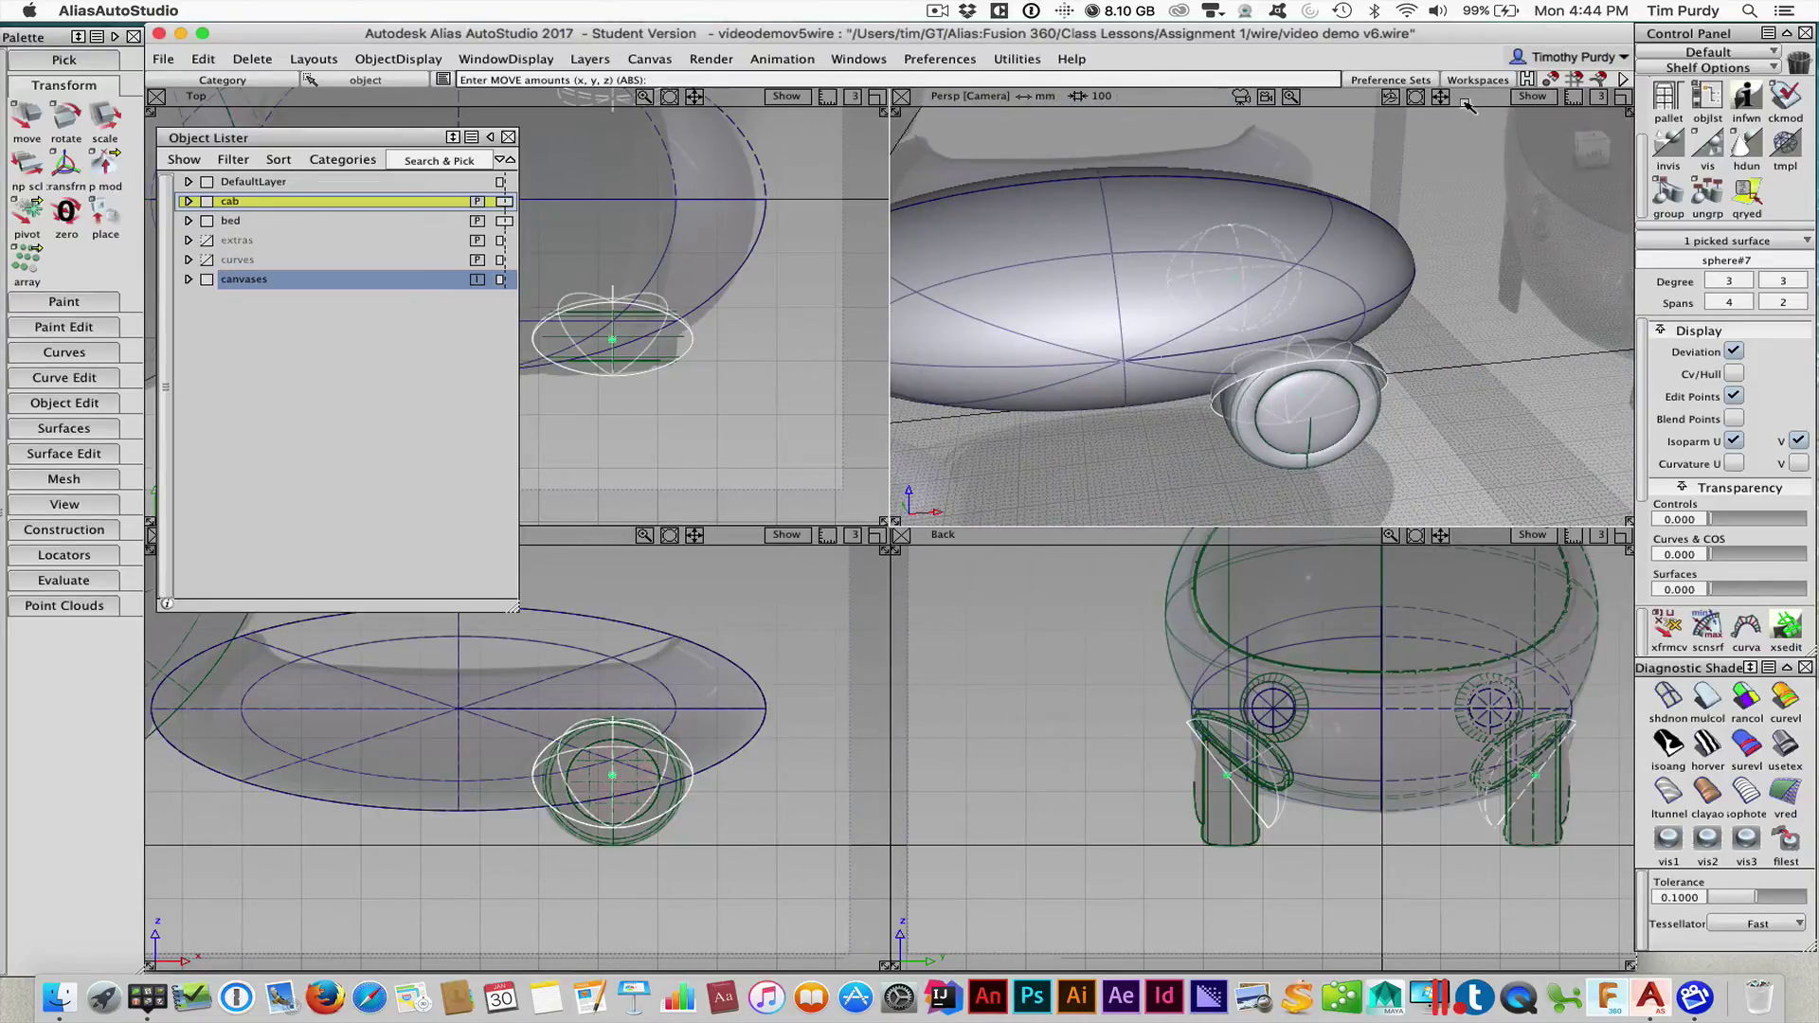
pyautogui.keyDown('alt'); pyautogui.keyDown('shift'); pyautogui.moveTo(1491, 506); pyautogui.dragTo(1045, 396); pyautogui.keyUp('shift'); pyautogui.keyUp('alt')
pyautogui.keyDown('alt'); pyautogui.keyDown('shift'); pyautogui.moveTo(1045, 396); pyautogui.dragTo(1236, 369, button='right'); pyautogui.keyUp('shift'); pyautogui.keyUp('alt')
pyautogui.keyDown('alt'); pyautogui.keyDown('shift'); pyautogui.moveTo(1236, 368); pyautogui.dragTo(1196, 231); pyautogui.keyUp('shift'); pyautogui.keyUp('alt')
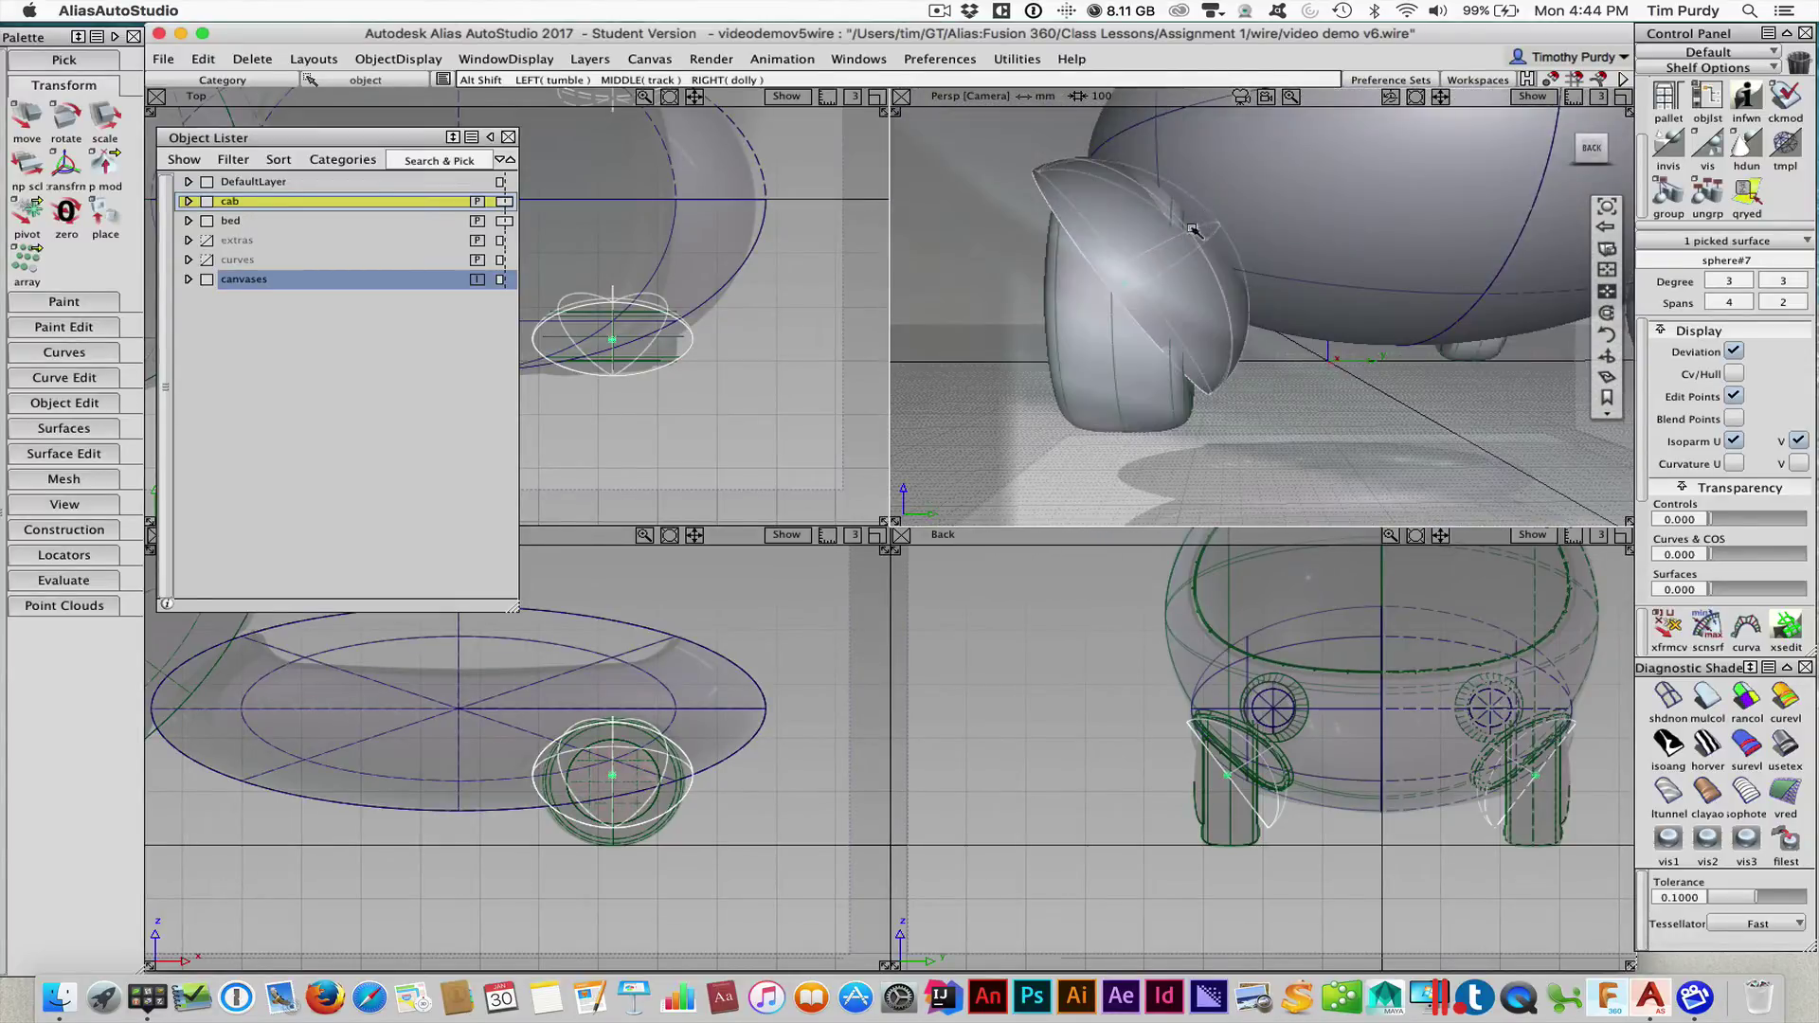
# Unpick the bed's wheel-well sphere and enlarge the perspective view to fill the workspace
pyautogui.keyDown('alt'); pyautogui.keyDown('shift'); pyautogui.moveTo(1064, 374); pyautogui.dragTo(1216, 445); pyautogui.keyUp('shift'); pyautogui.keyUp('alt')
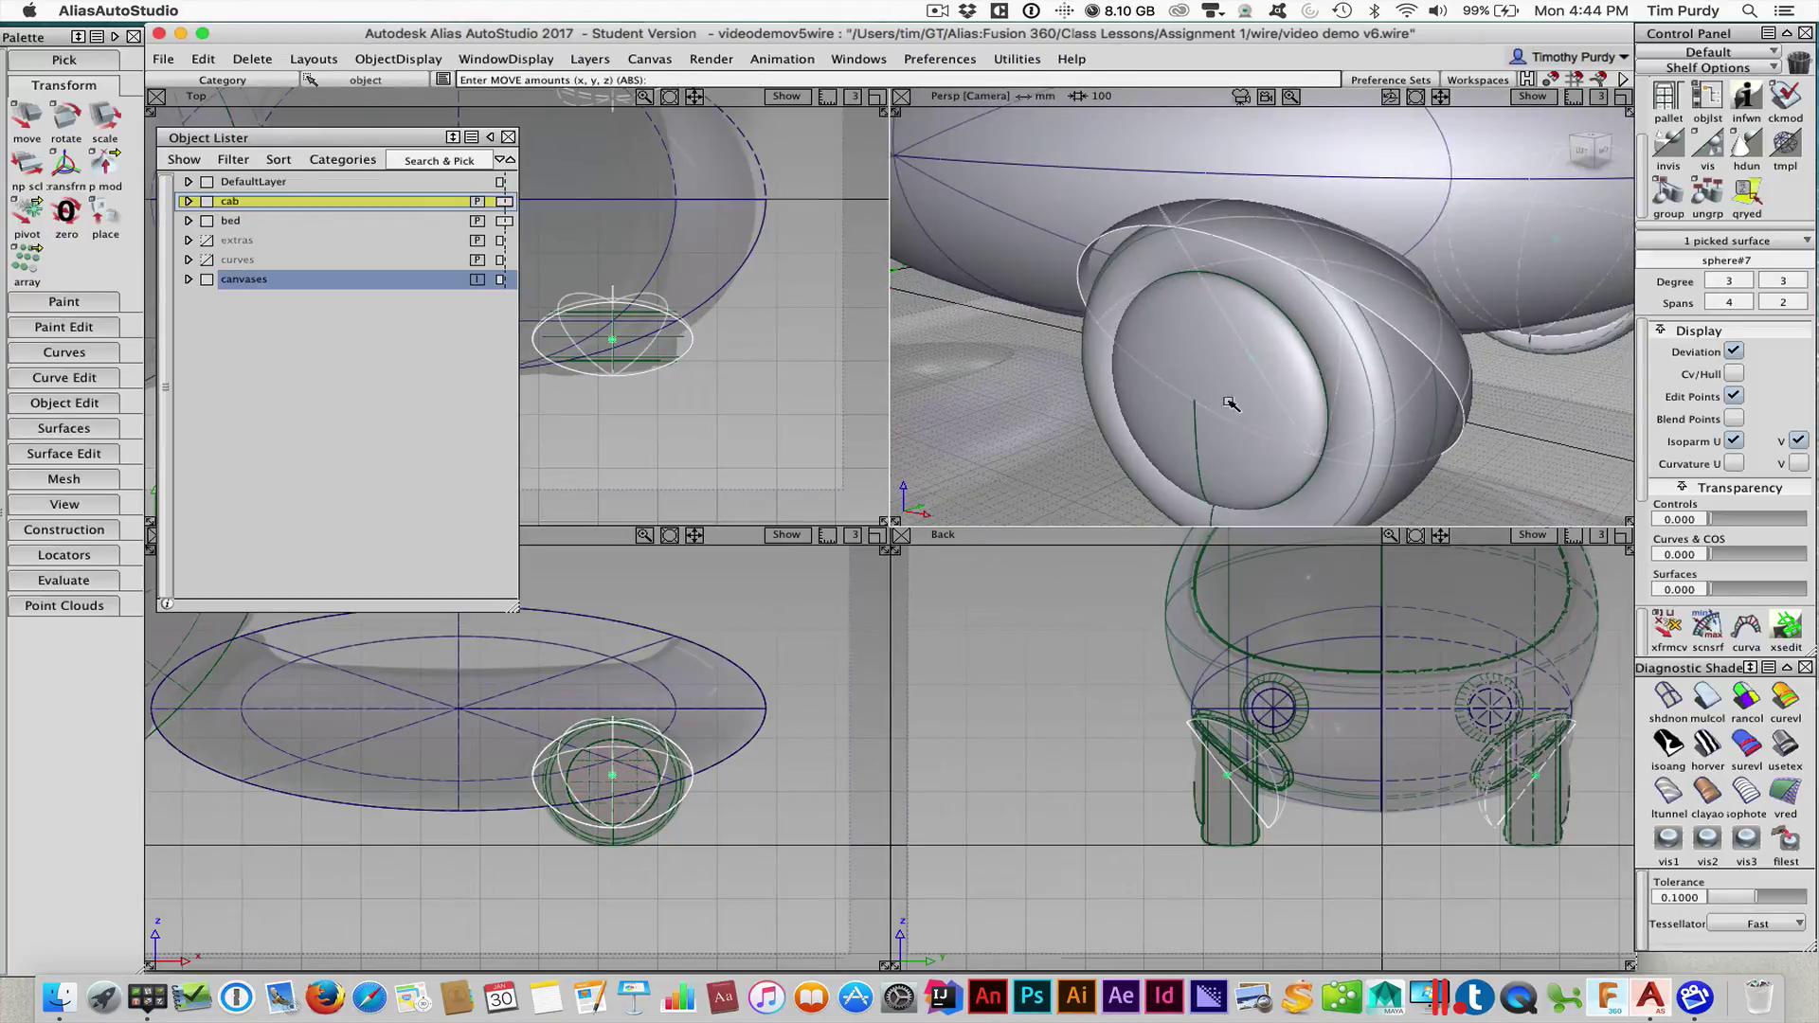
pyautogui.click(1227, 405)
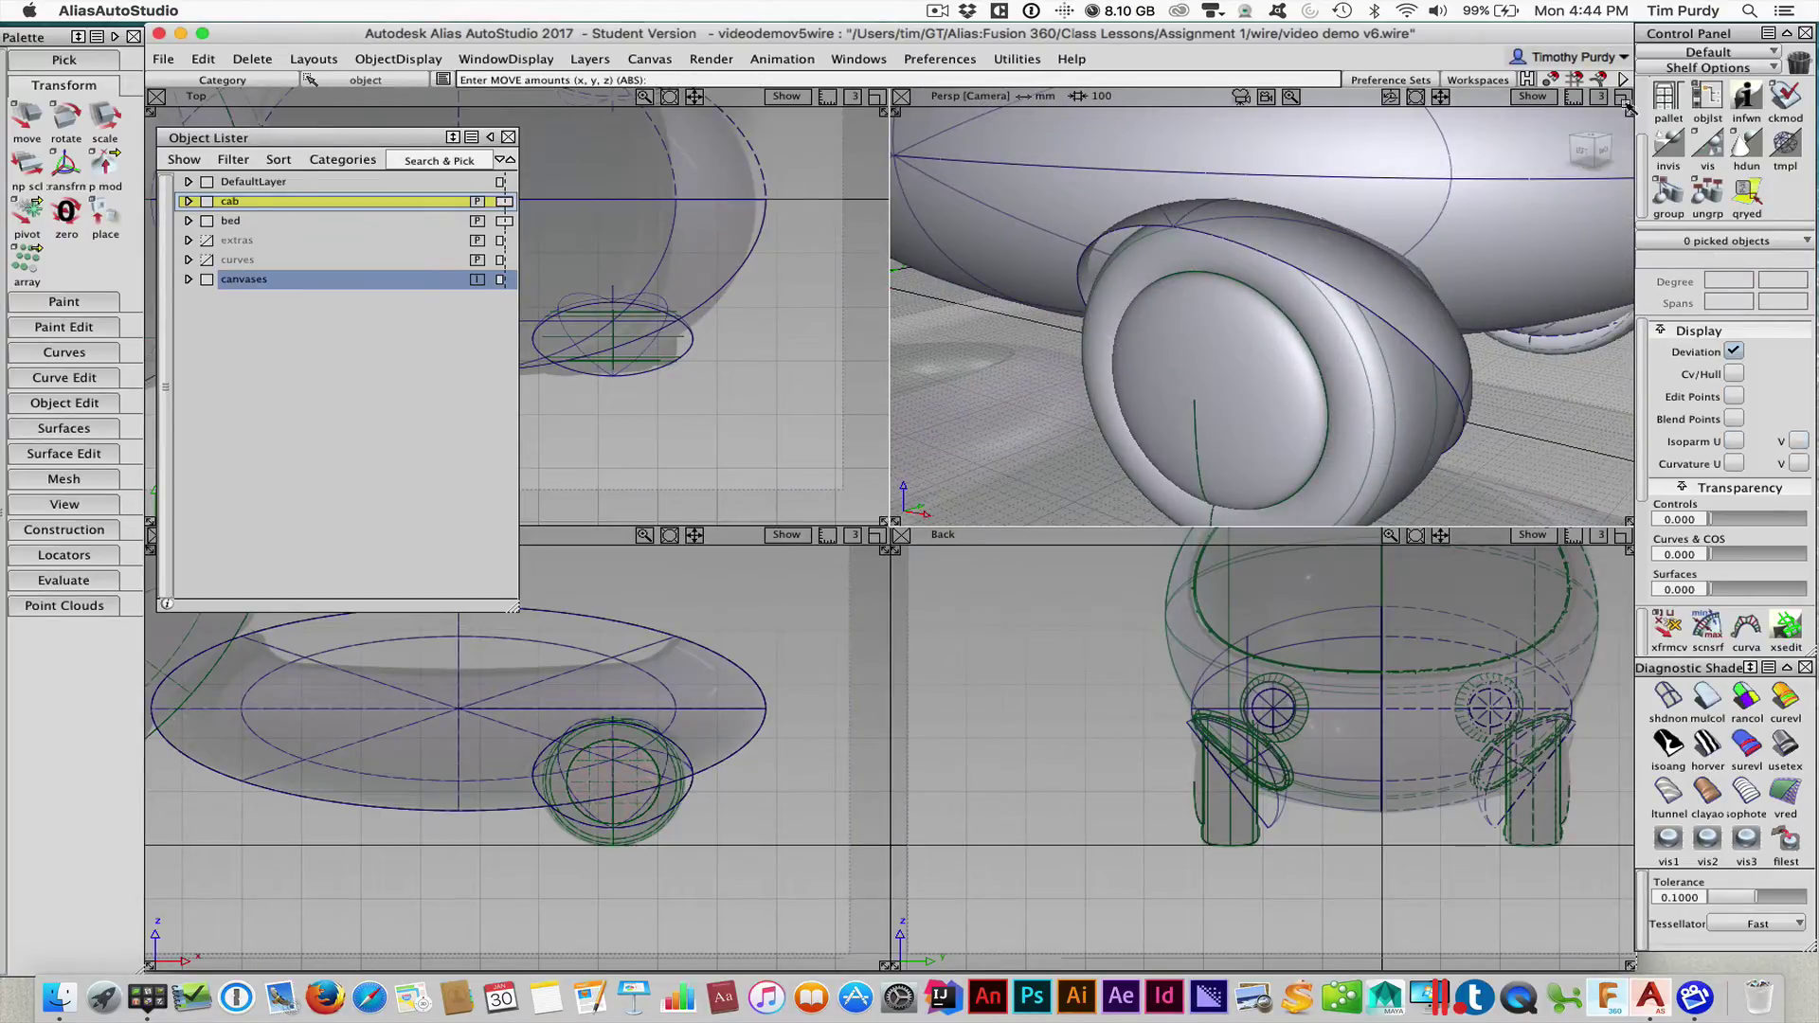
pyautogui.click(1622, 97)
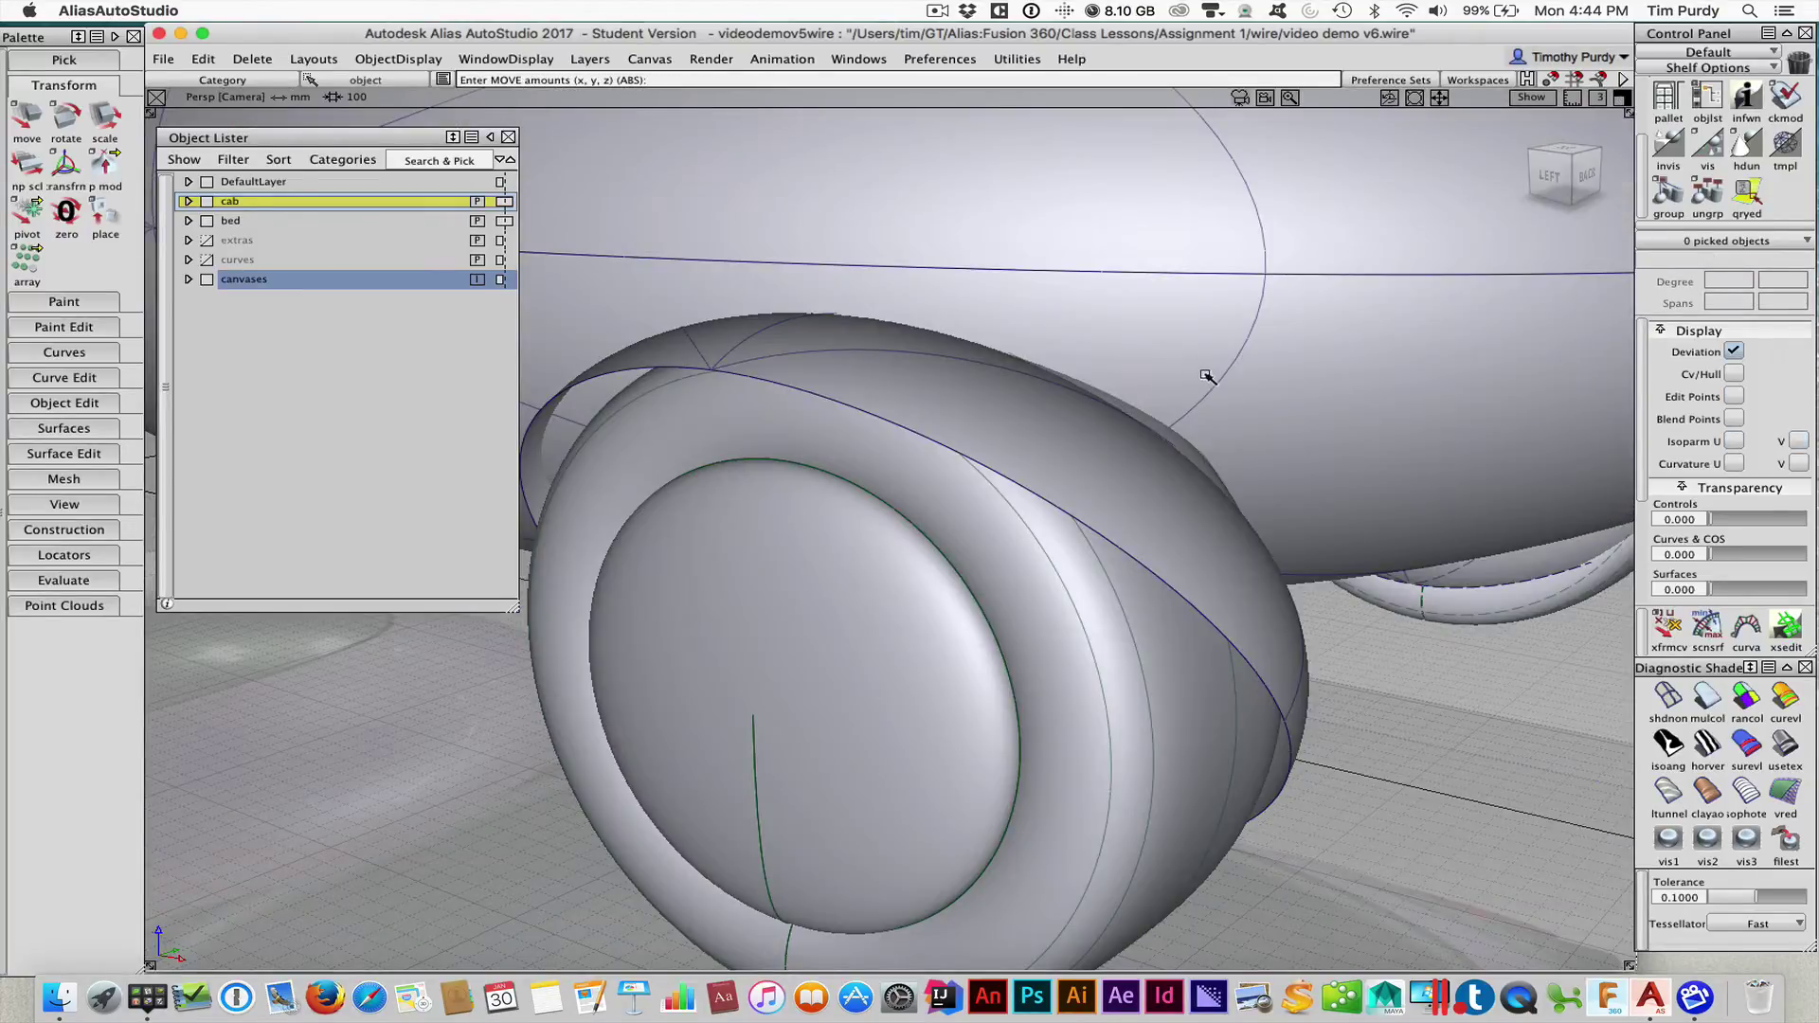
pyautogui.keyDown('alt'); pyautogui.keyDown('shift'); pyautogui.moveTo(1205, 376); pyautogui.dragTo(1224, 425); pyautogui.keyUp('shift'); pyautogui.keyUp('alt')
# Offset the bed's ellipsoid surface outward by 15 mm
pyautogui.click(1241, 416)
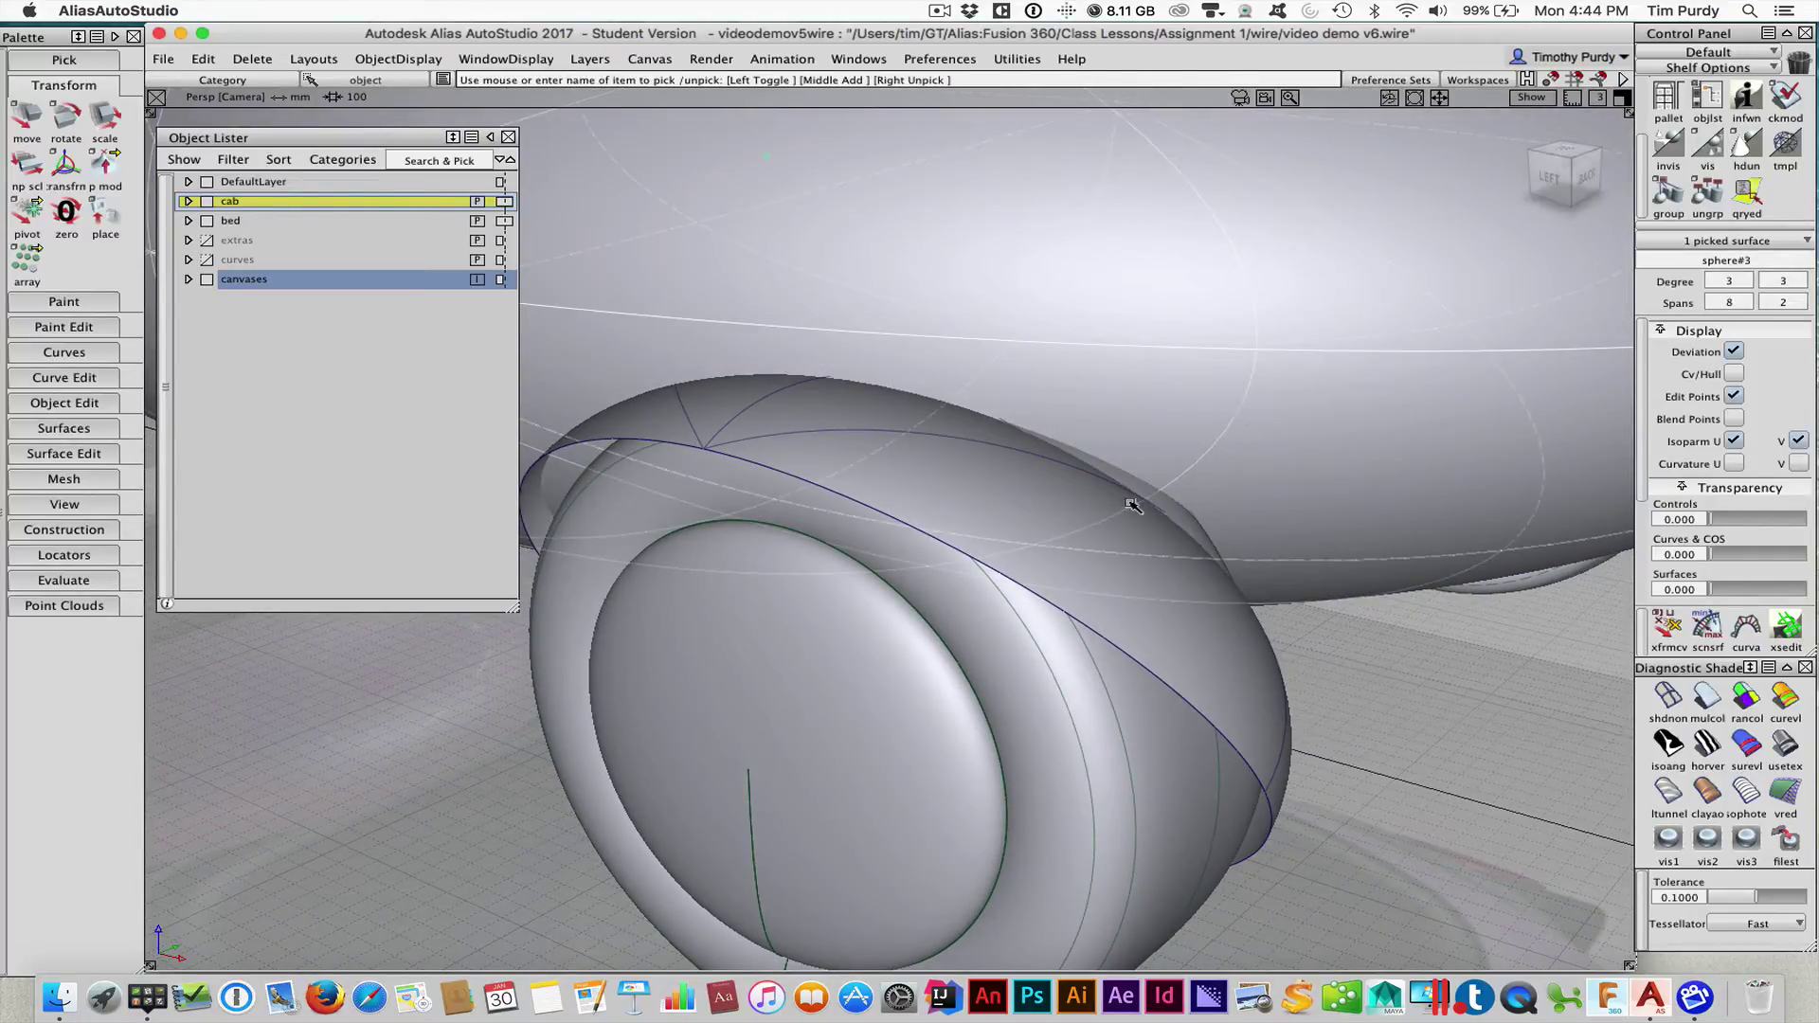
pyautogui.click(90, 403)
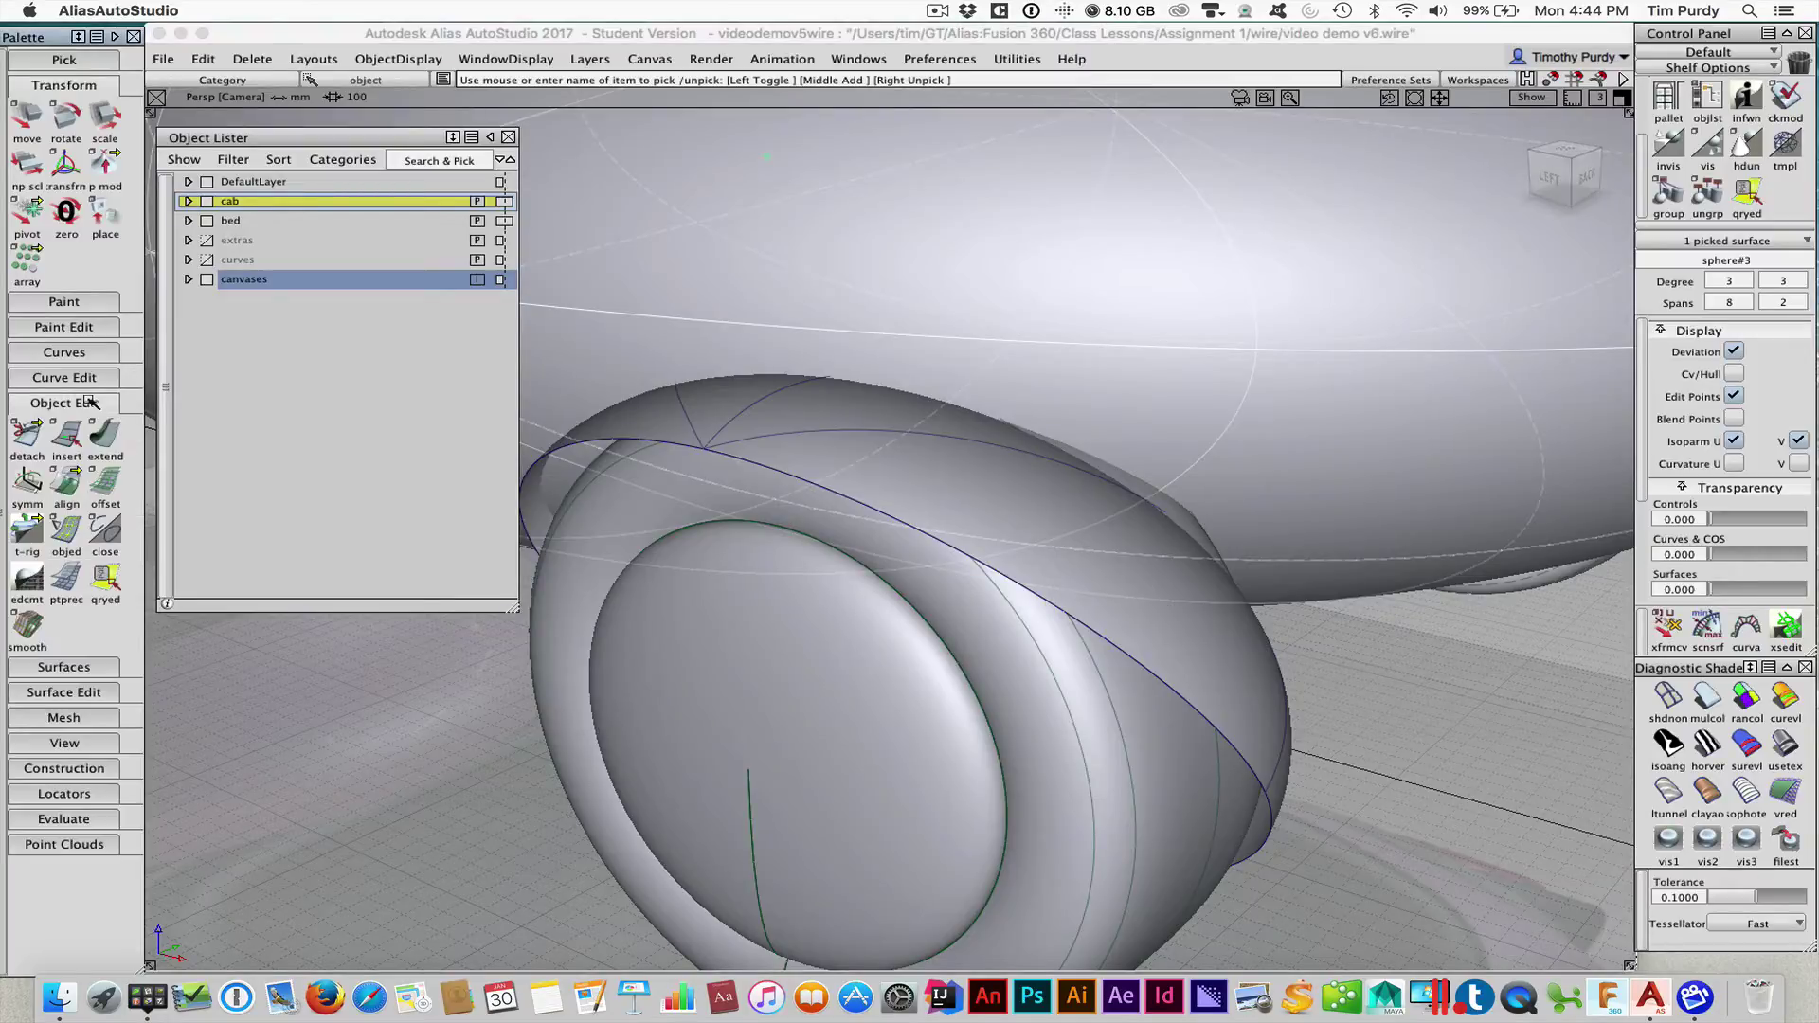
pyautogui.click(105, 484)
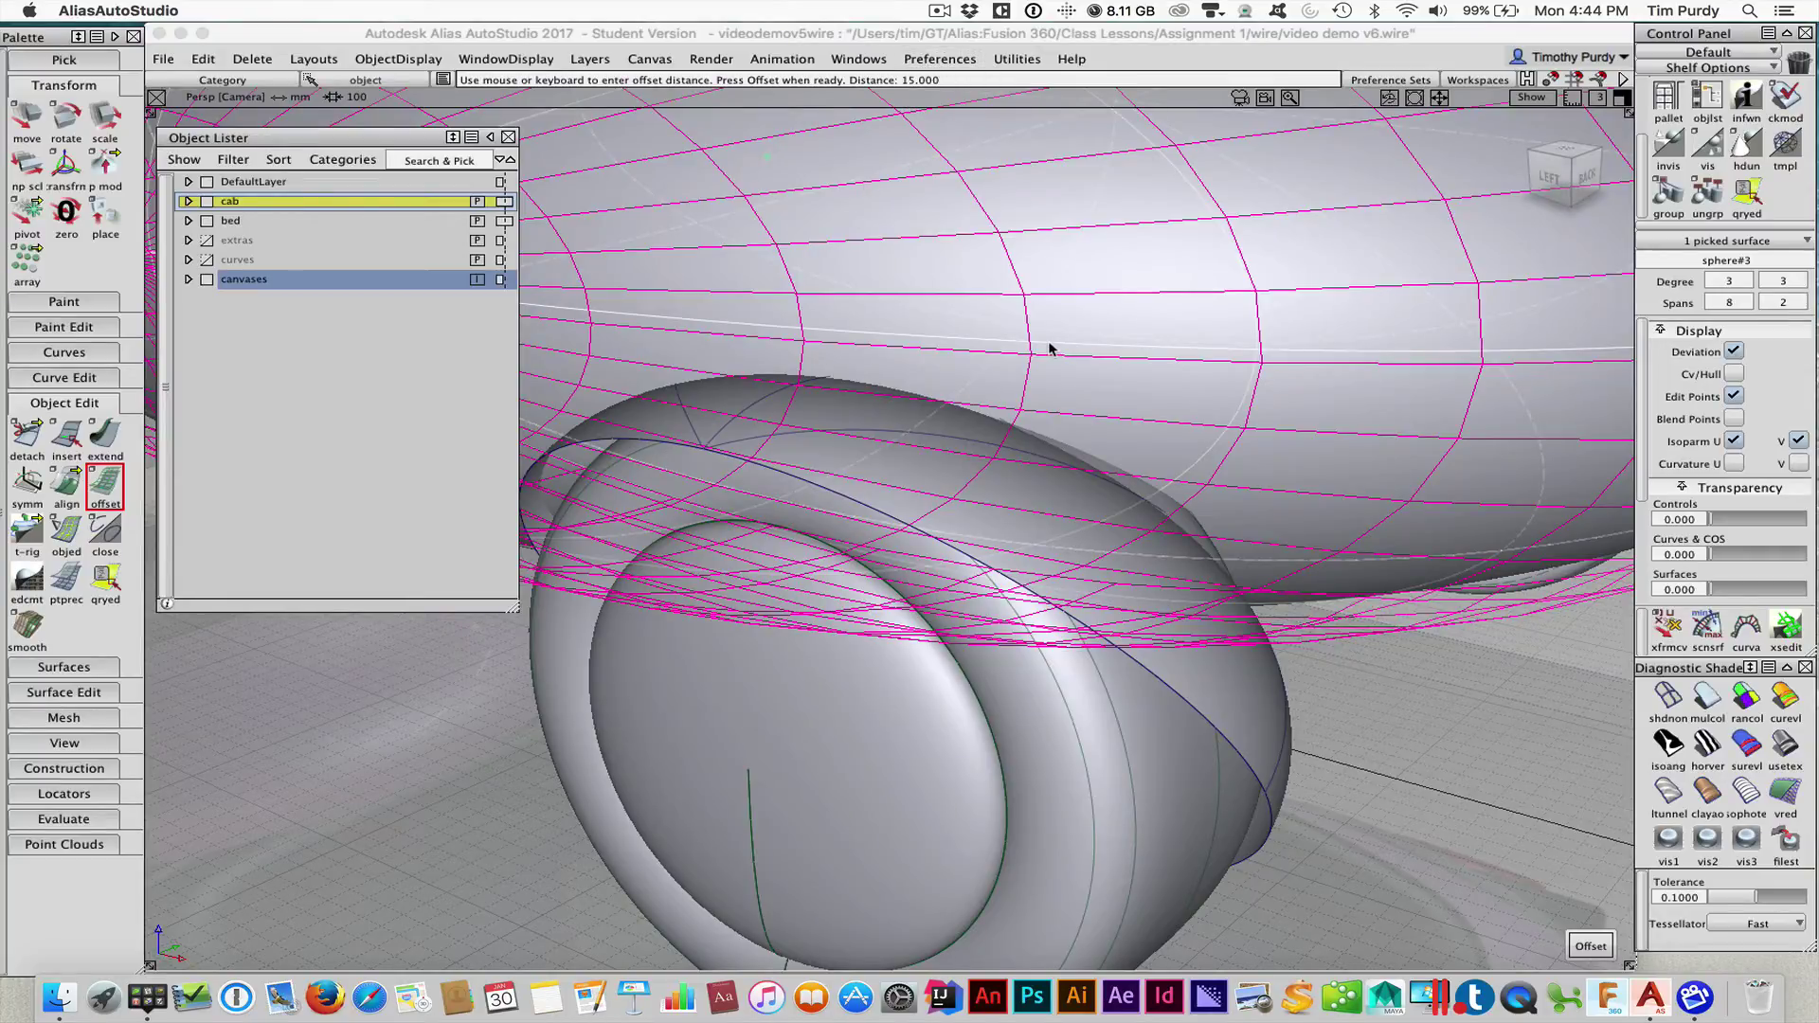
pyautogui.keyDown('shift'); pyautogui.keyDown('super'); pyautogui.moveTo(1049, 350); pyautogui.dragTo(886, 371, button='right'); pyautogui.keyUp('super'); pyautogui.keyUp('shift')
pyautogui.keyDown('shift'); pyautogui.keyDown('super'); pyautogui.moveTo(886, 371); pyautogui.dragTo(740, 359); pyautogui.keyUp('super'); pyautogui.keyUp('shift')
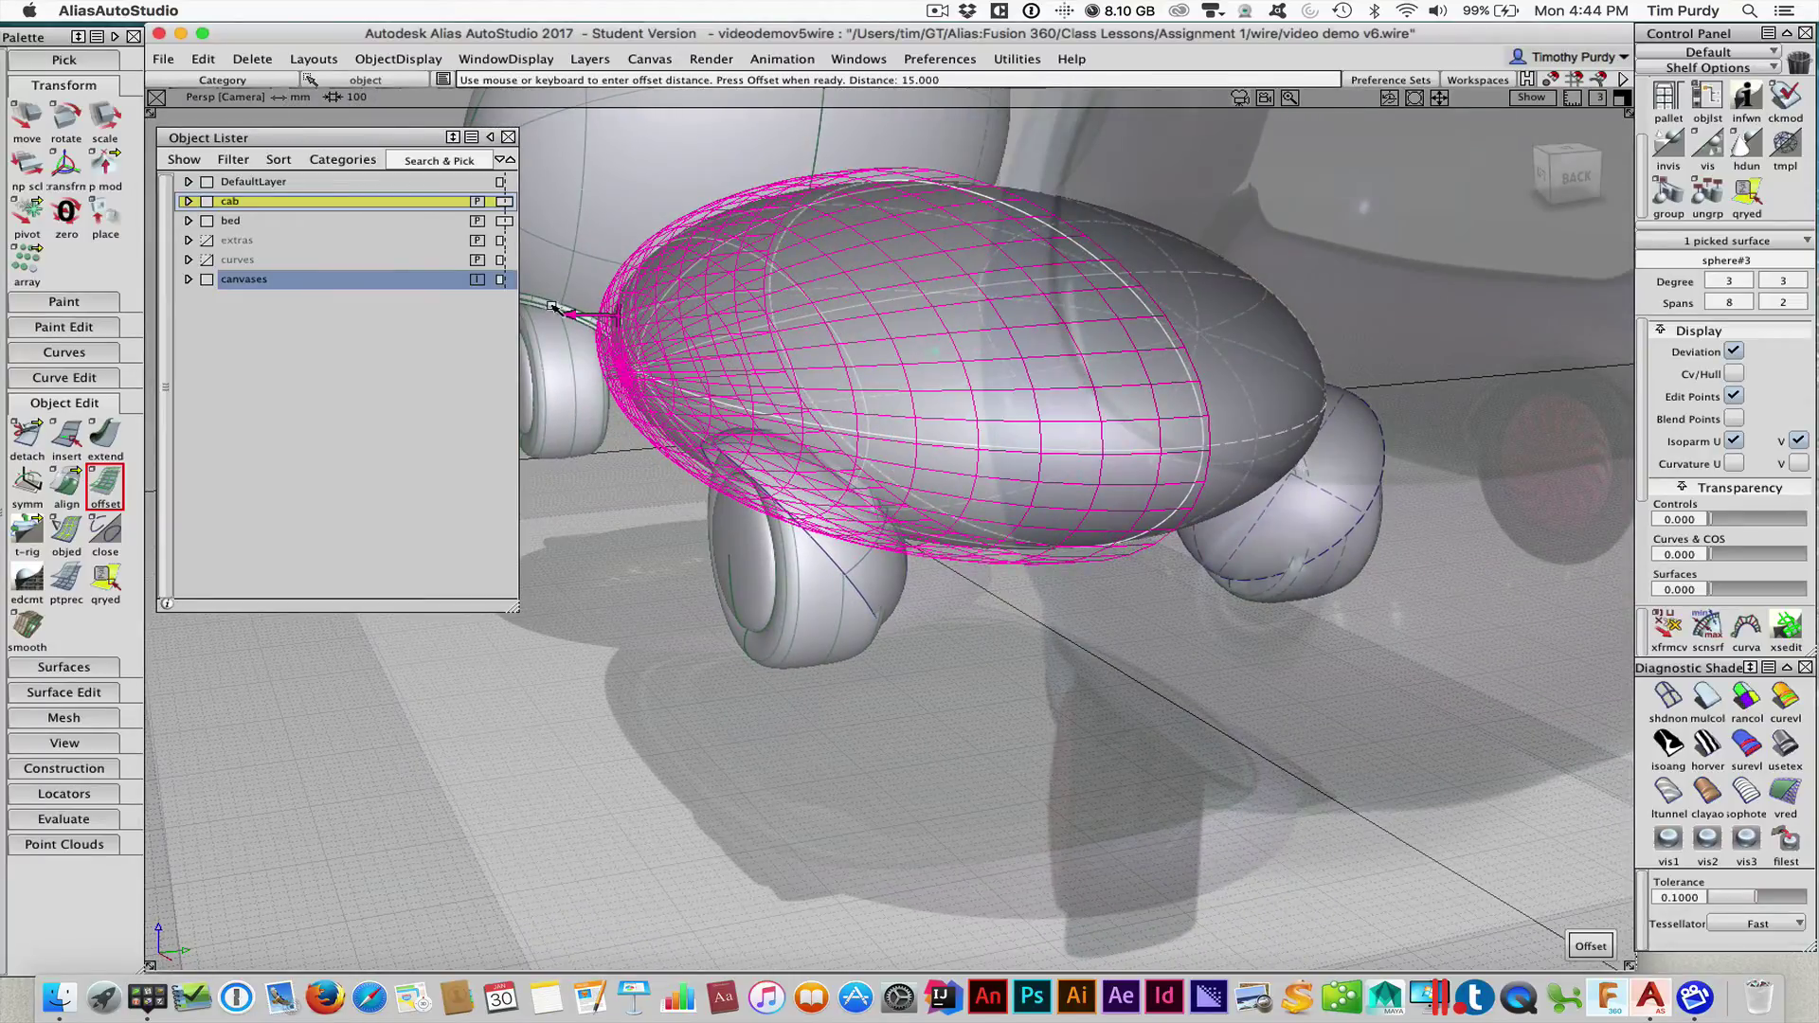
pyautogui.click(1591, 947)
pyautogui.keyDown('ctrl'); pyautogui.keyDown('shift'); pyautogui.moveTo(1011, 756); pyautogui.dragTo(1004, 622); pyautogui.keyUp('shift'); pyautogui.keyUp('ctrl')
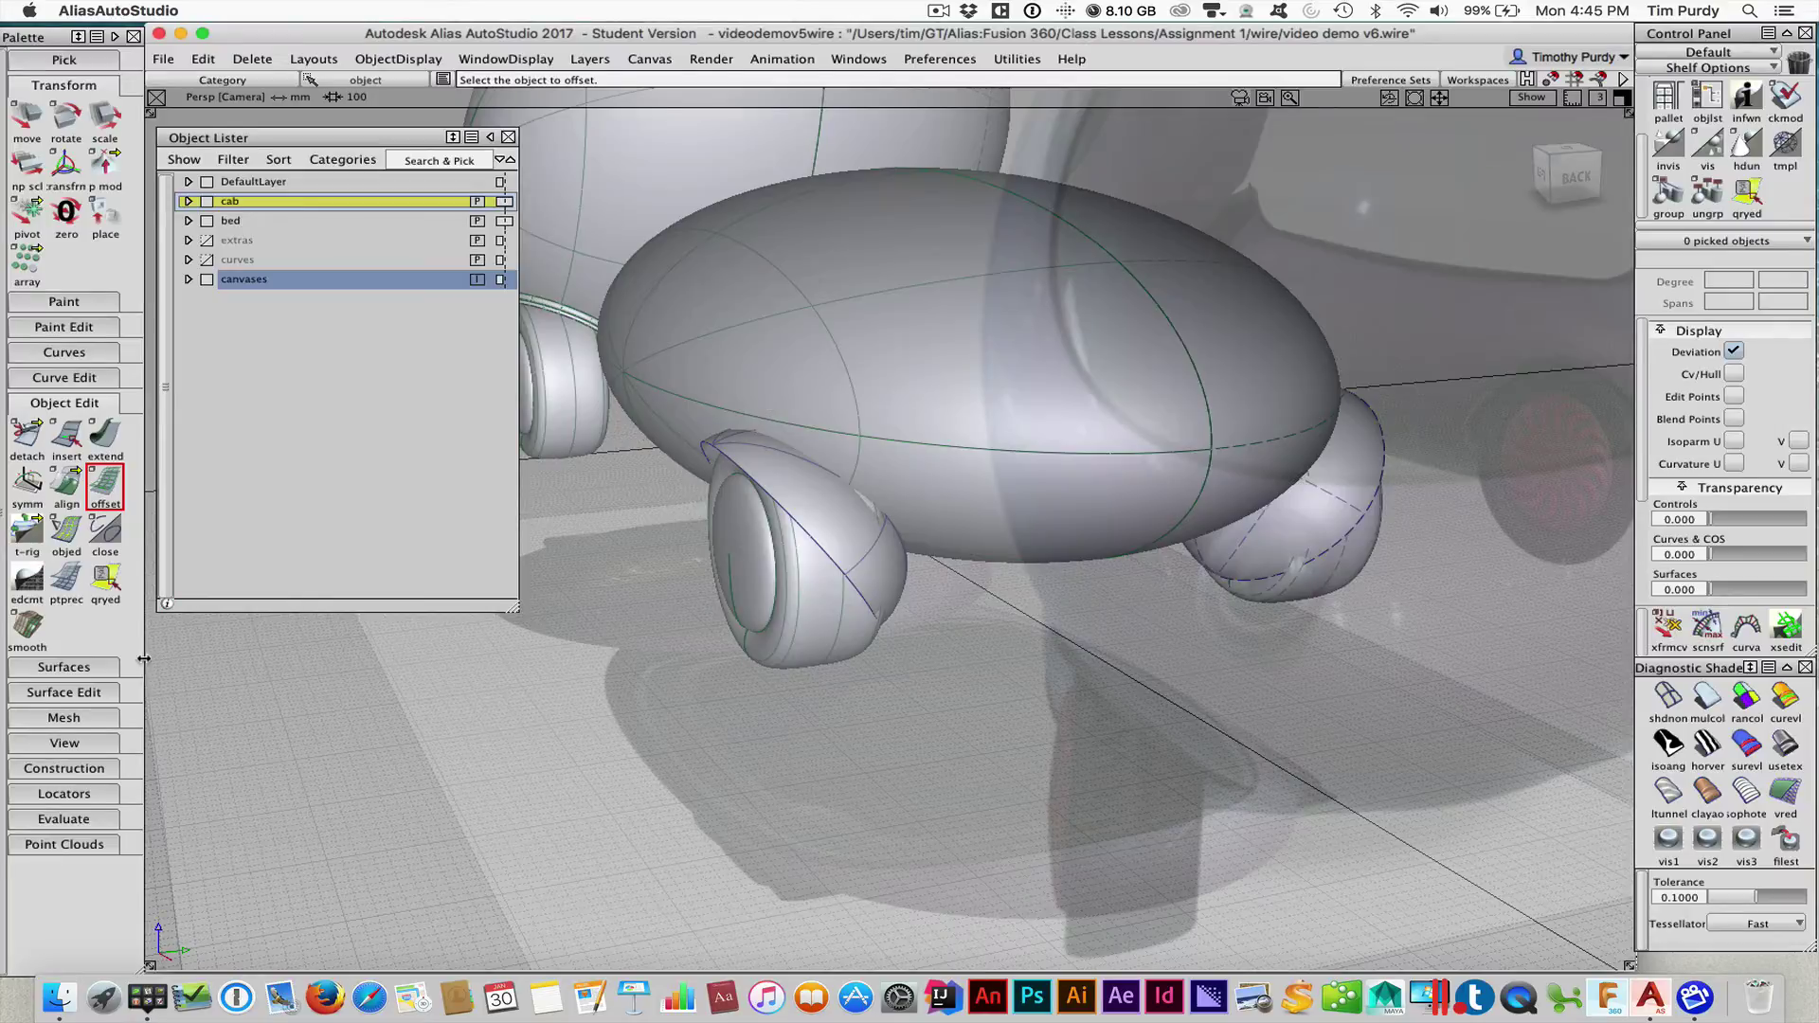
# Intersect the bed's wheel-well sphere with the offset bed surface
pyautogui.click(65, 405)
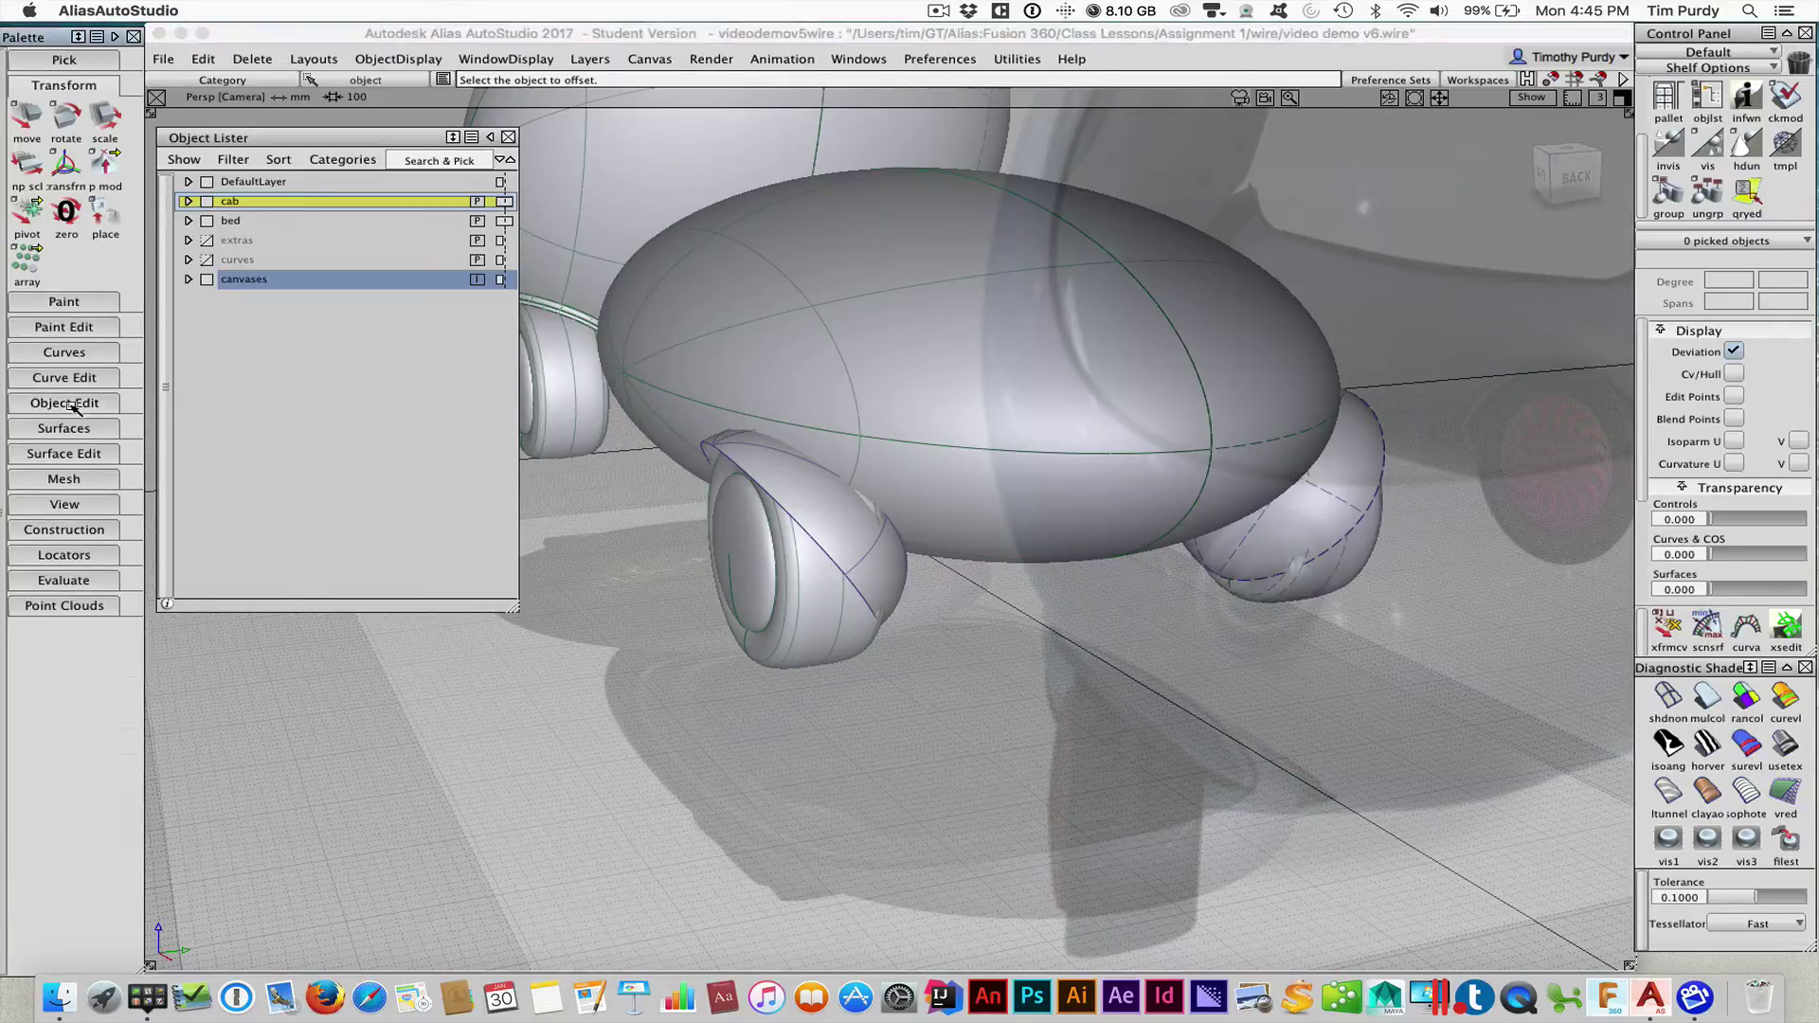
pyautogui.click(70, 455)
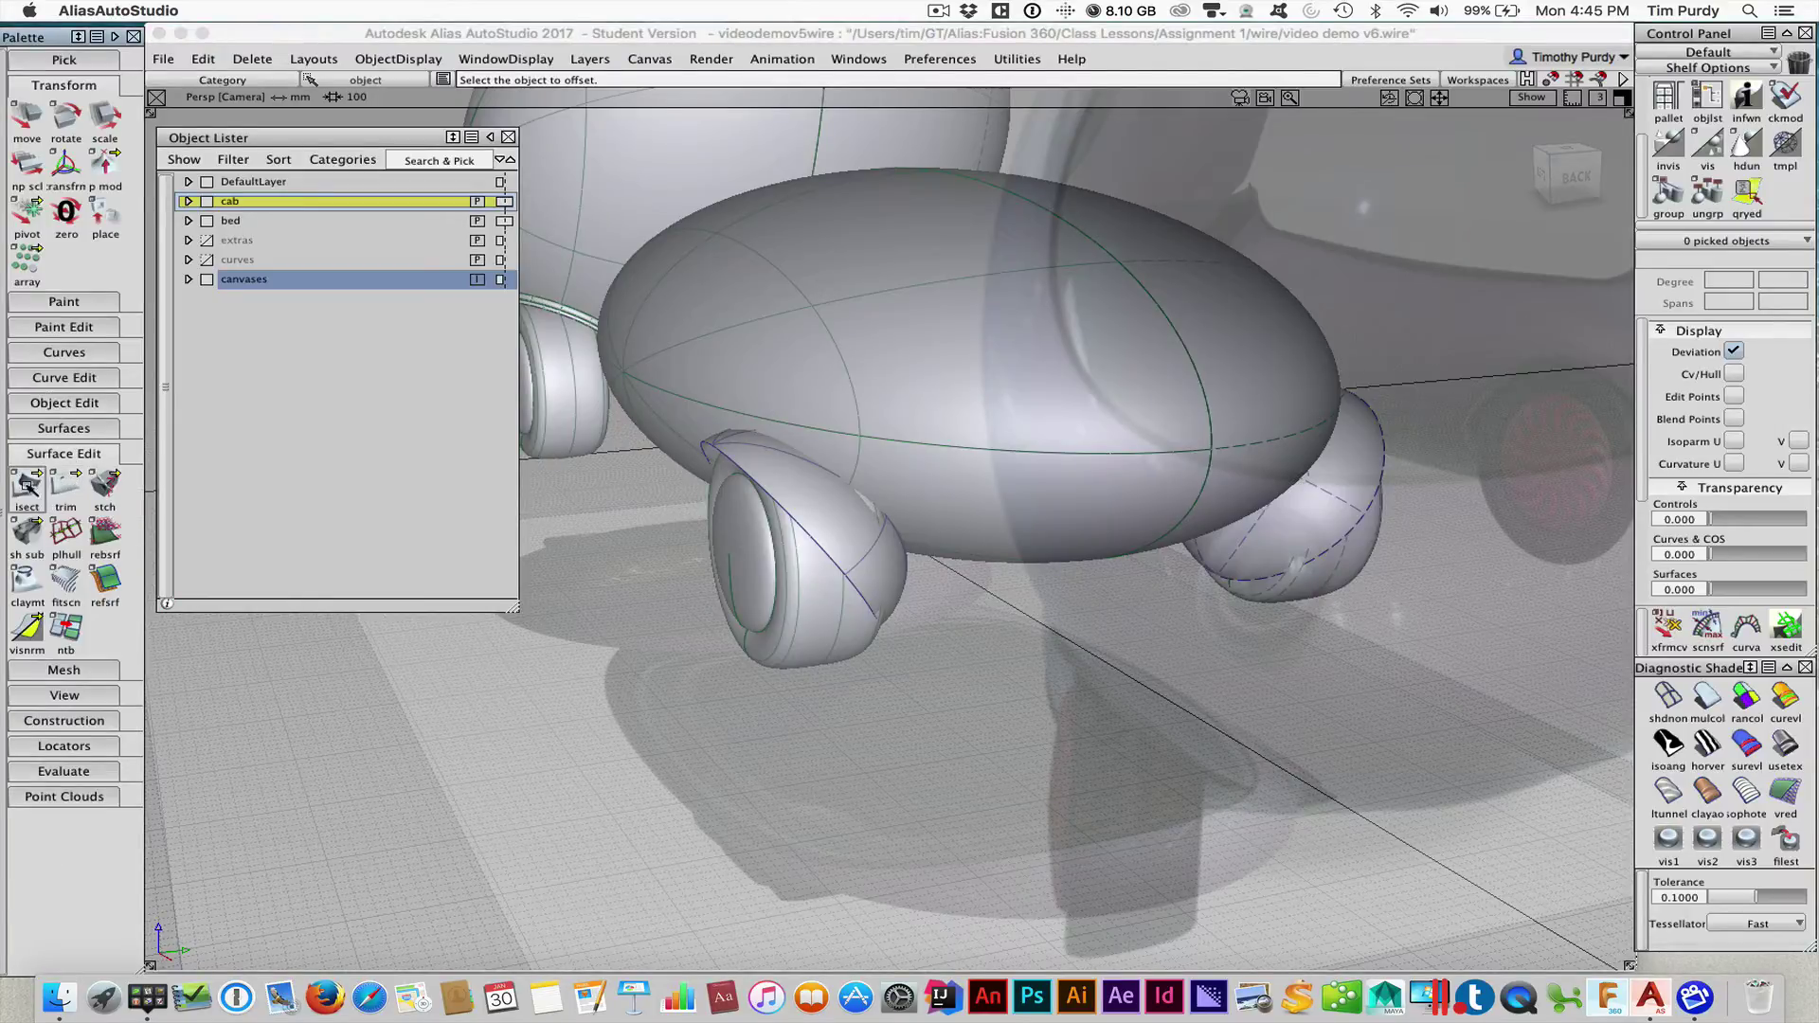
pyautogui.moveTo(23, 487); pyautogui.dragTo(106, 490)
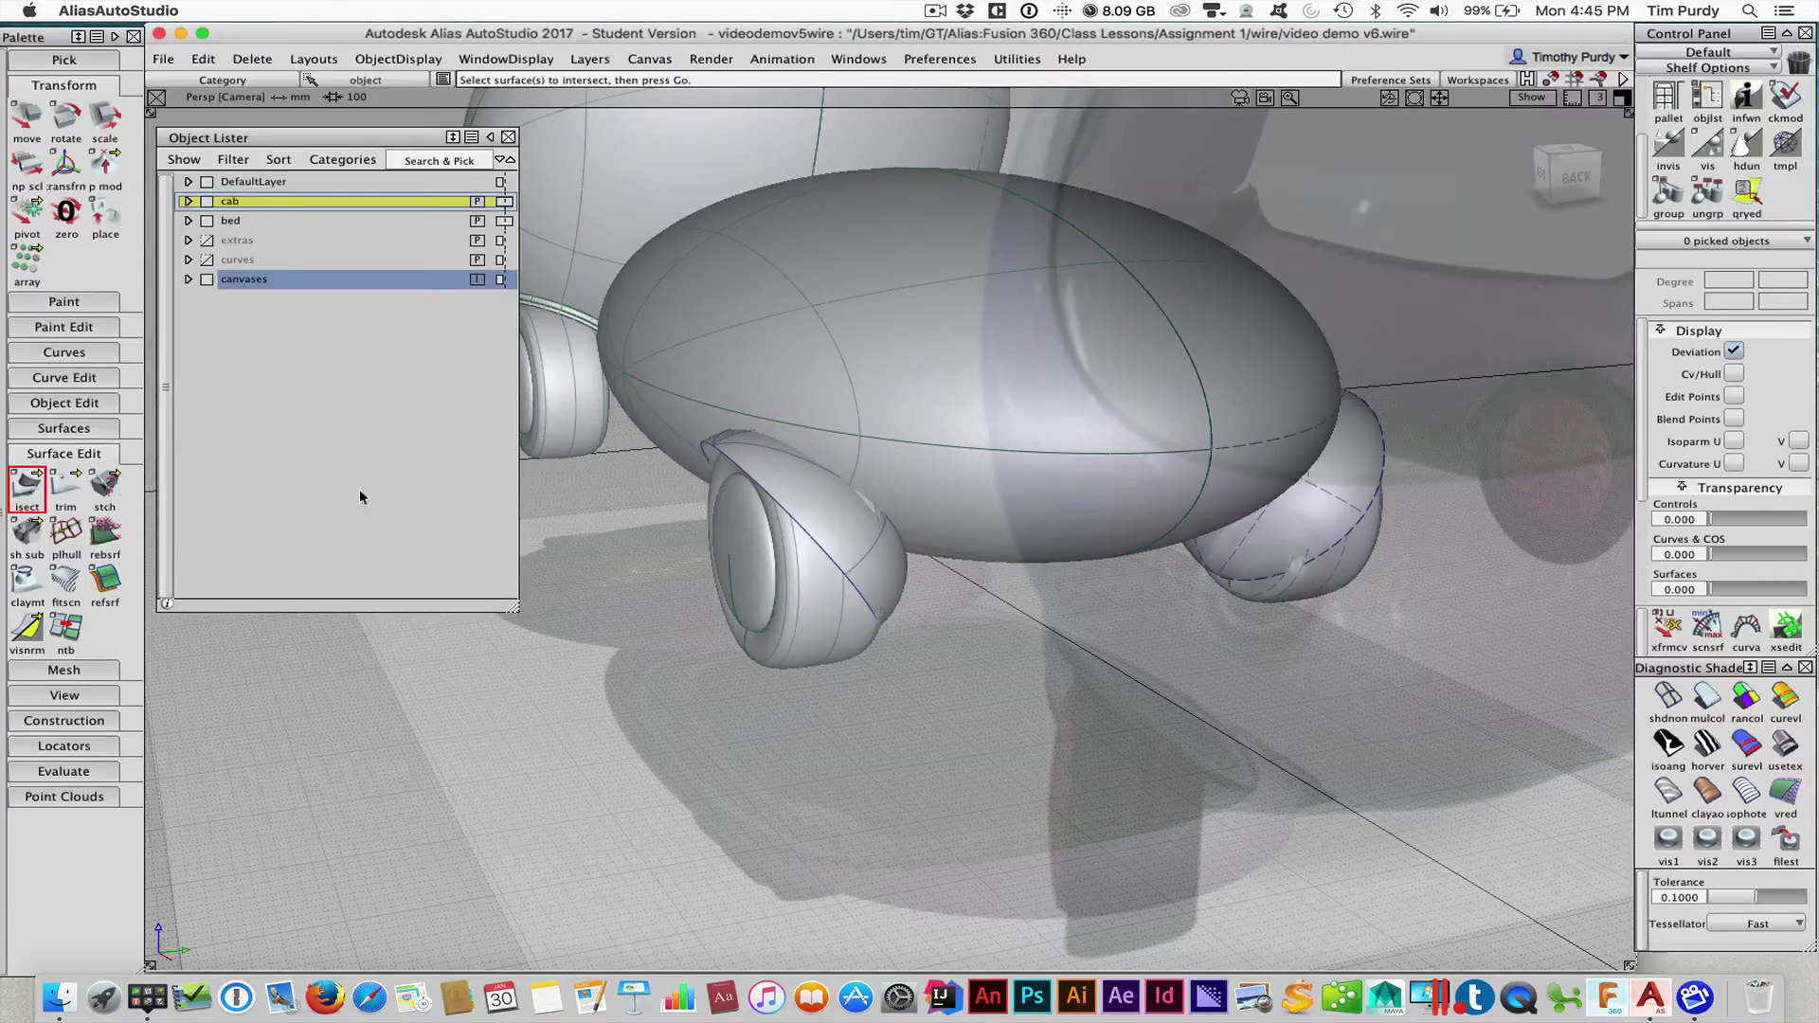
pyautogui.click(879, 536)
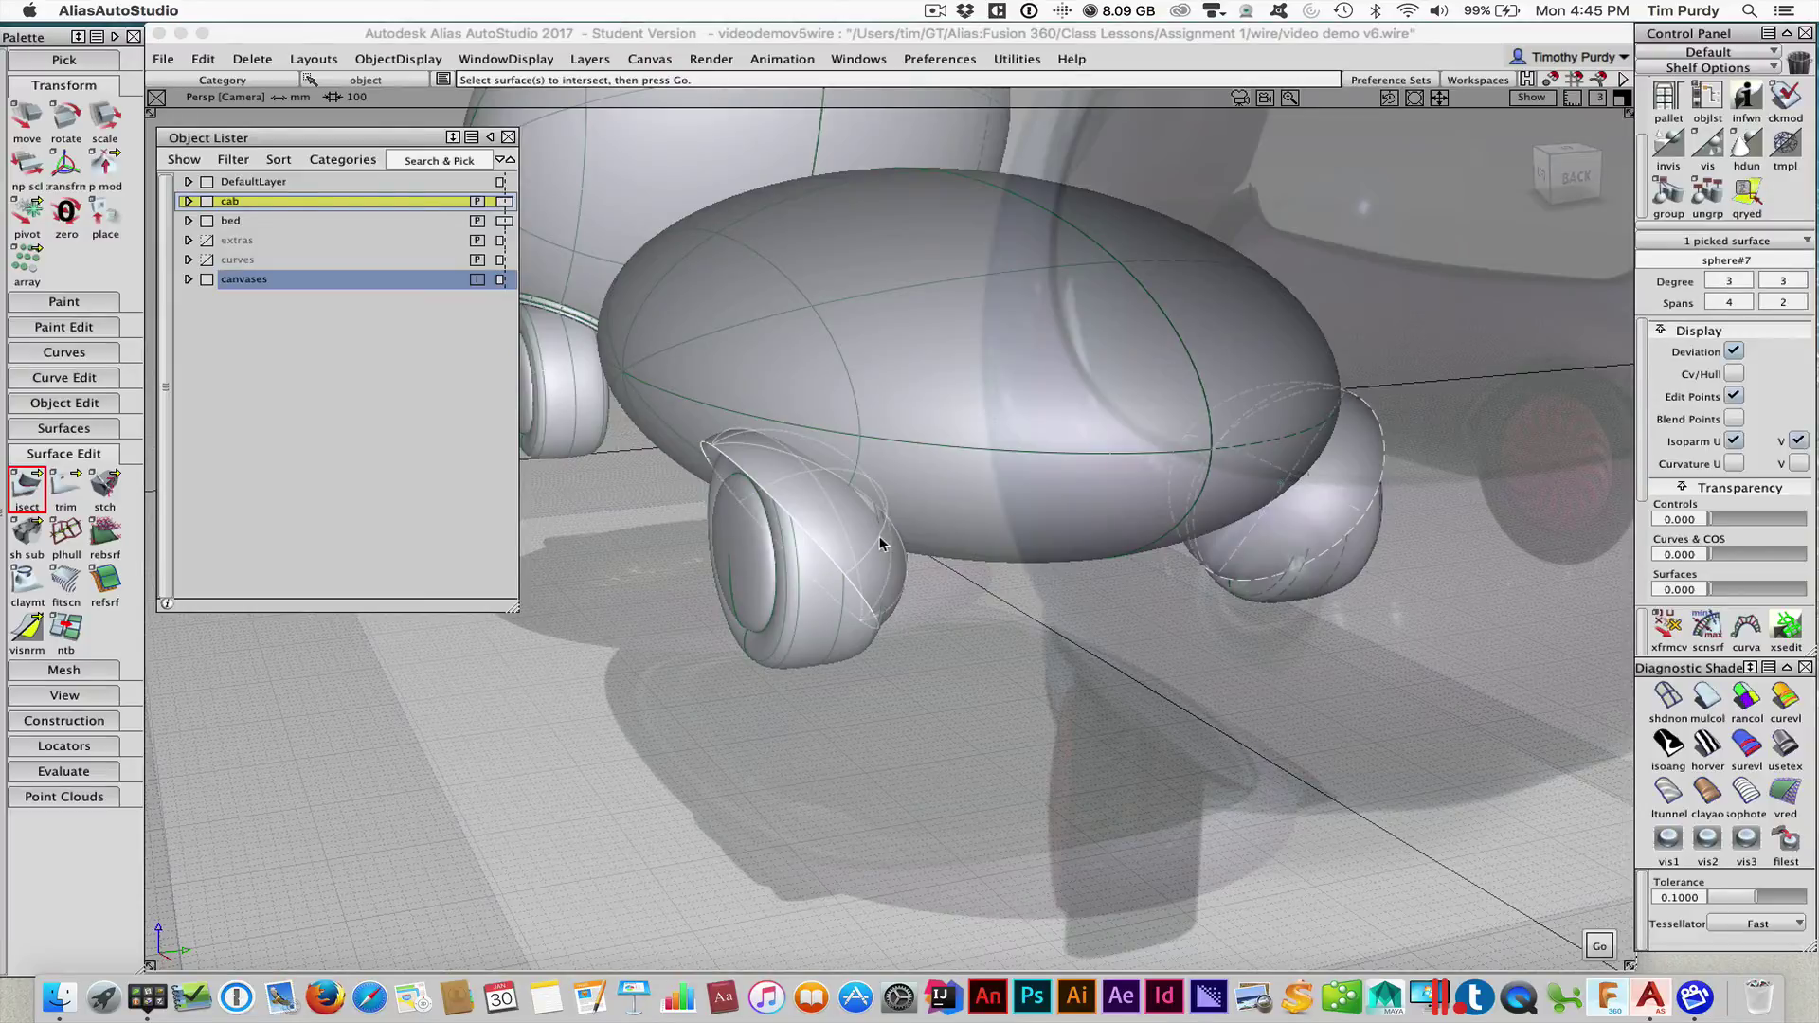
pyautogui.keyDown('alt'); pyautogui.keyDown('shift'); pyautogui.moveTo(873, 672); pyautogui.dragTo(926, 645, button='right'); pyautogui.keyUp('shift'); pyautogui.keyUp('alt')
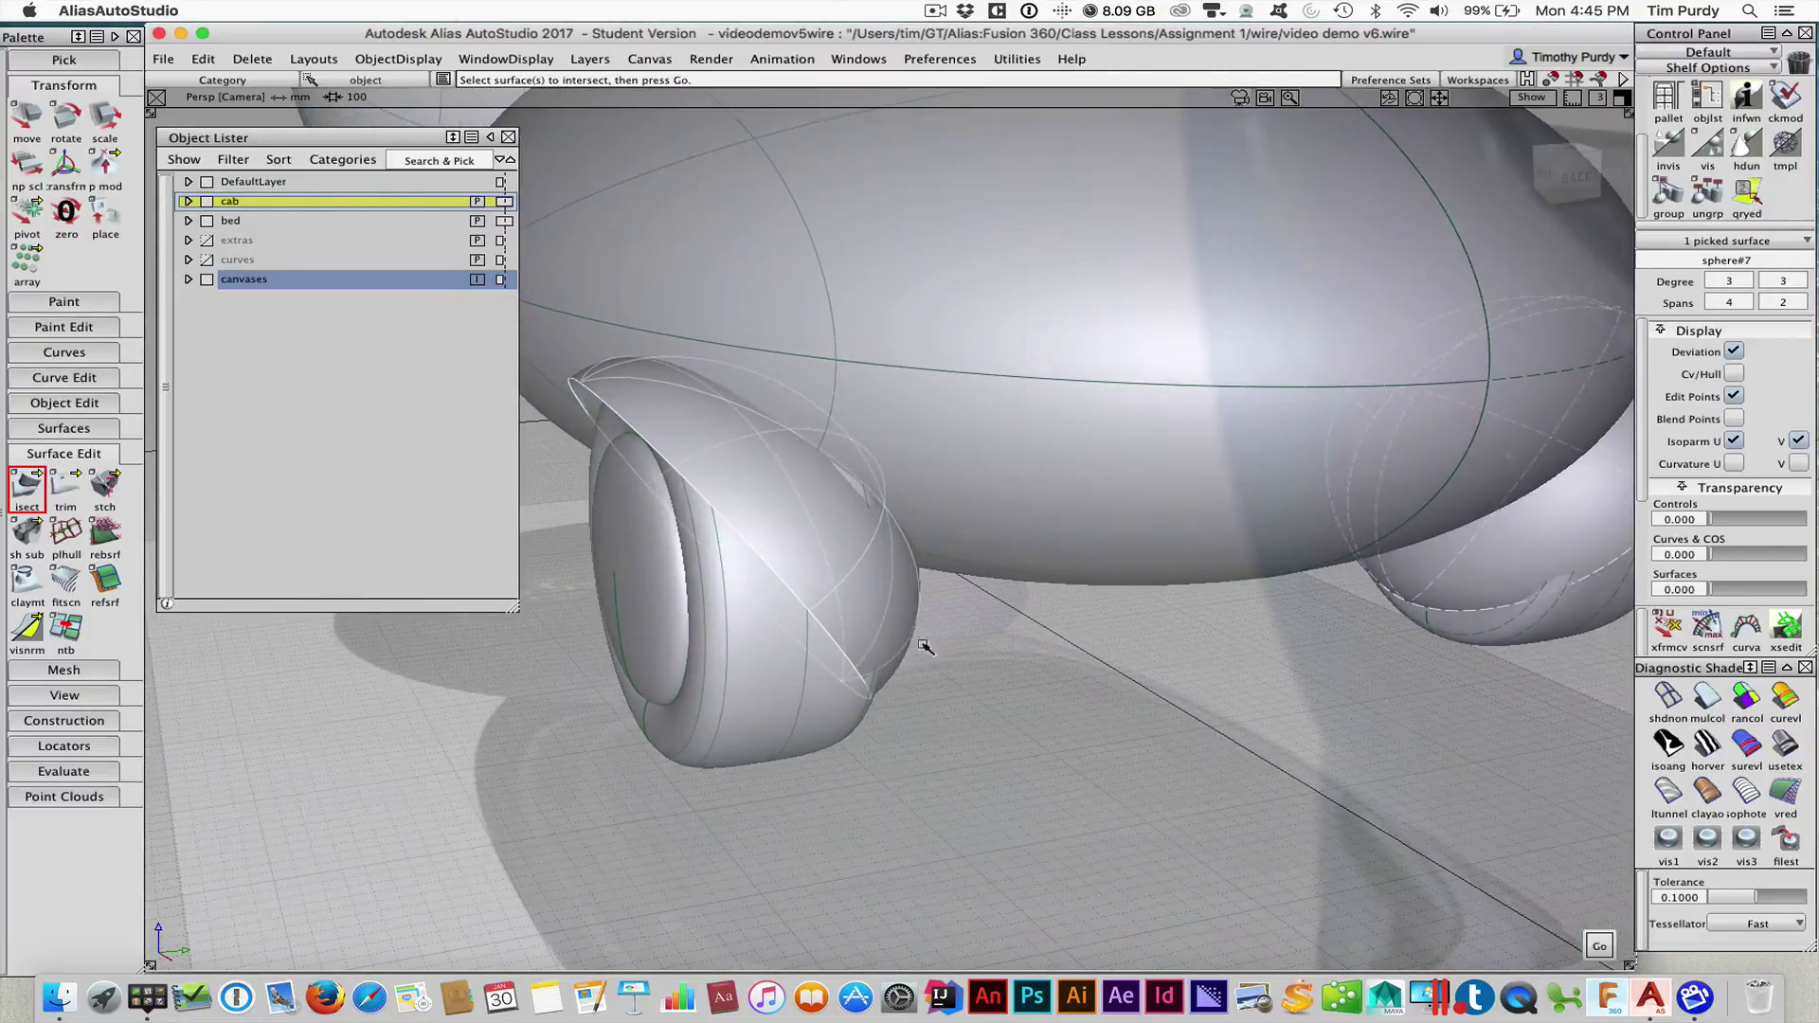
pyautogui.keyDown('alt'); pyautogui.keyDown('shift'); pyautogui.moveTo(925, 645); pyautogui.dragTo(863, 641); pyautogui.keyUp('shift'); pyautogui.keyUp('alt')
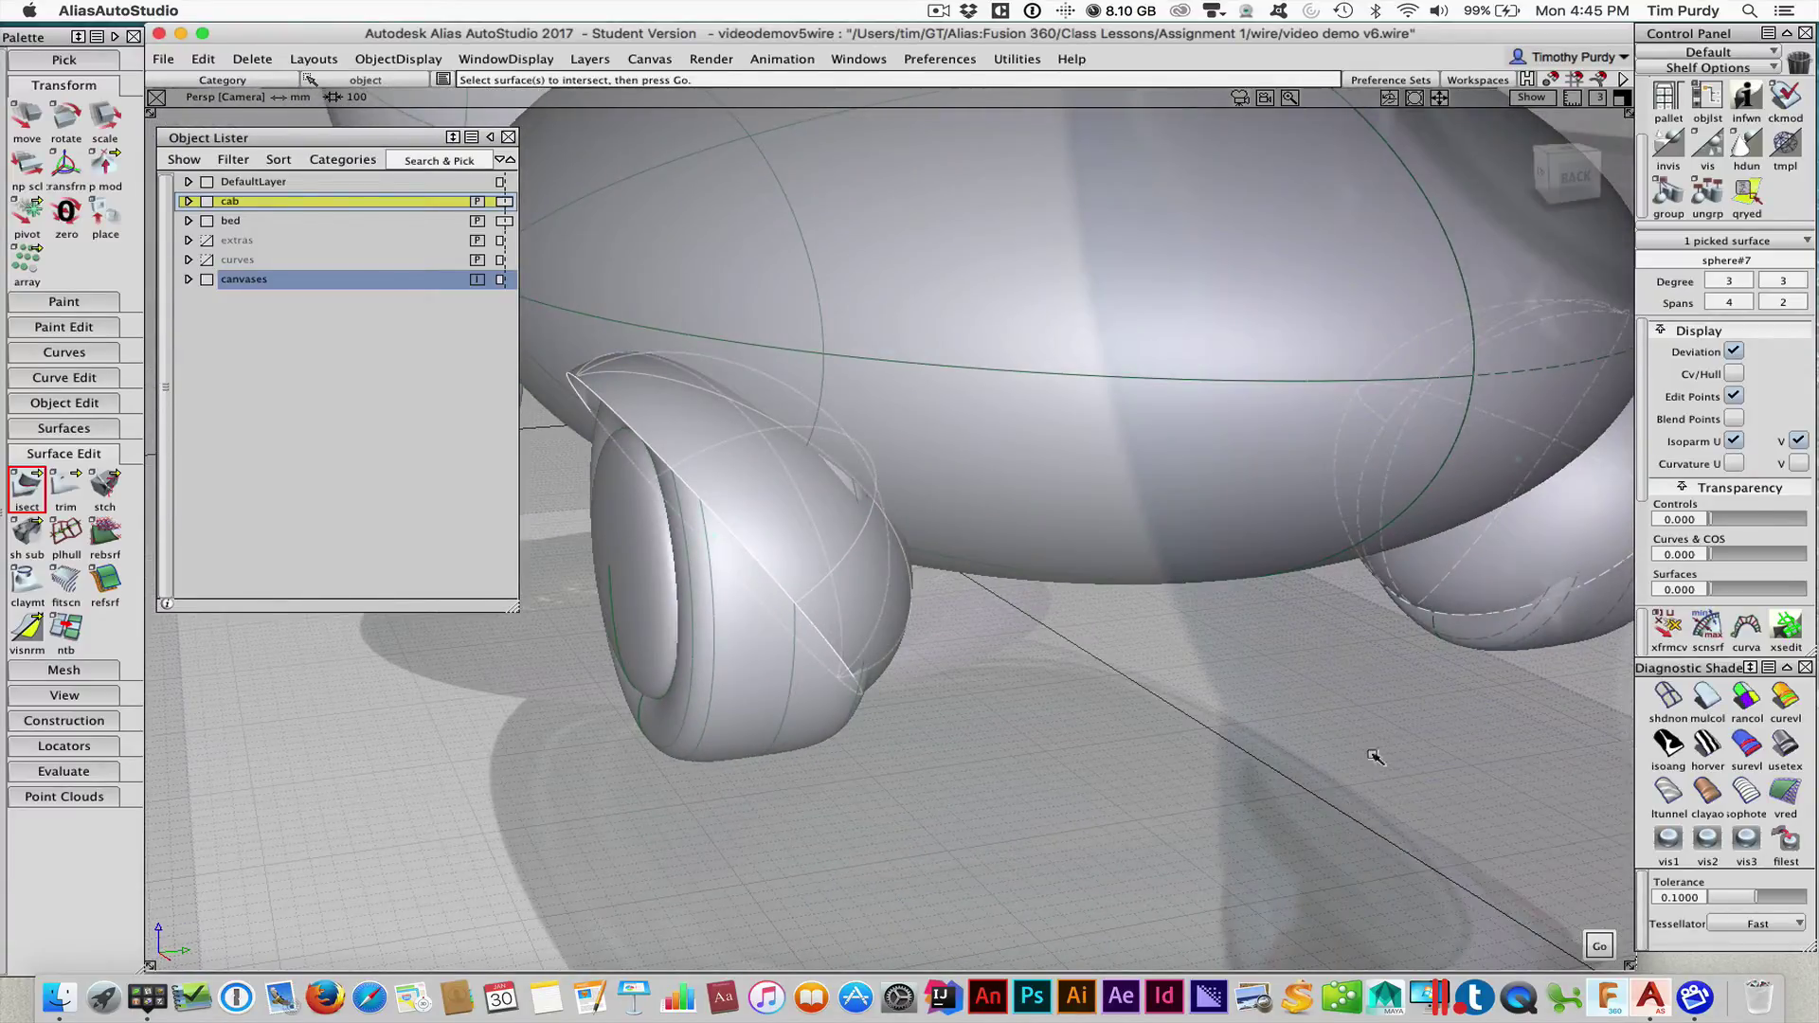
pyautogui.click(1601, 946)
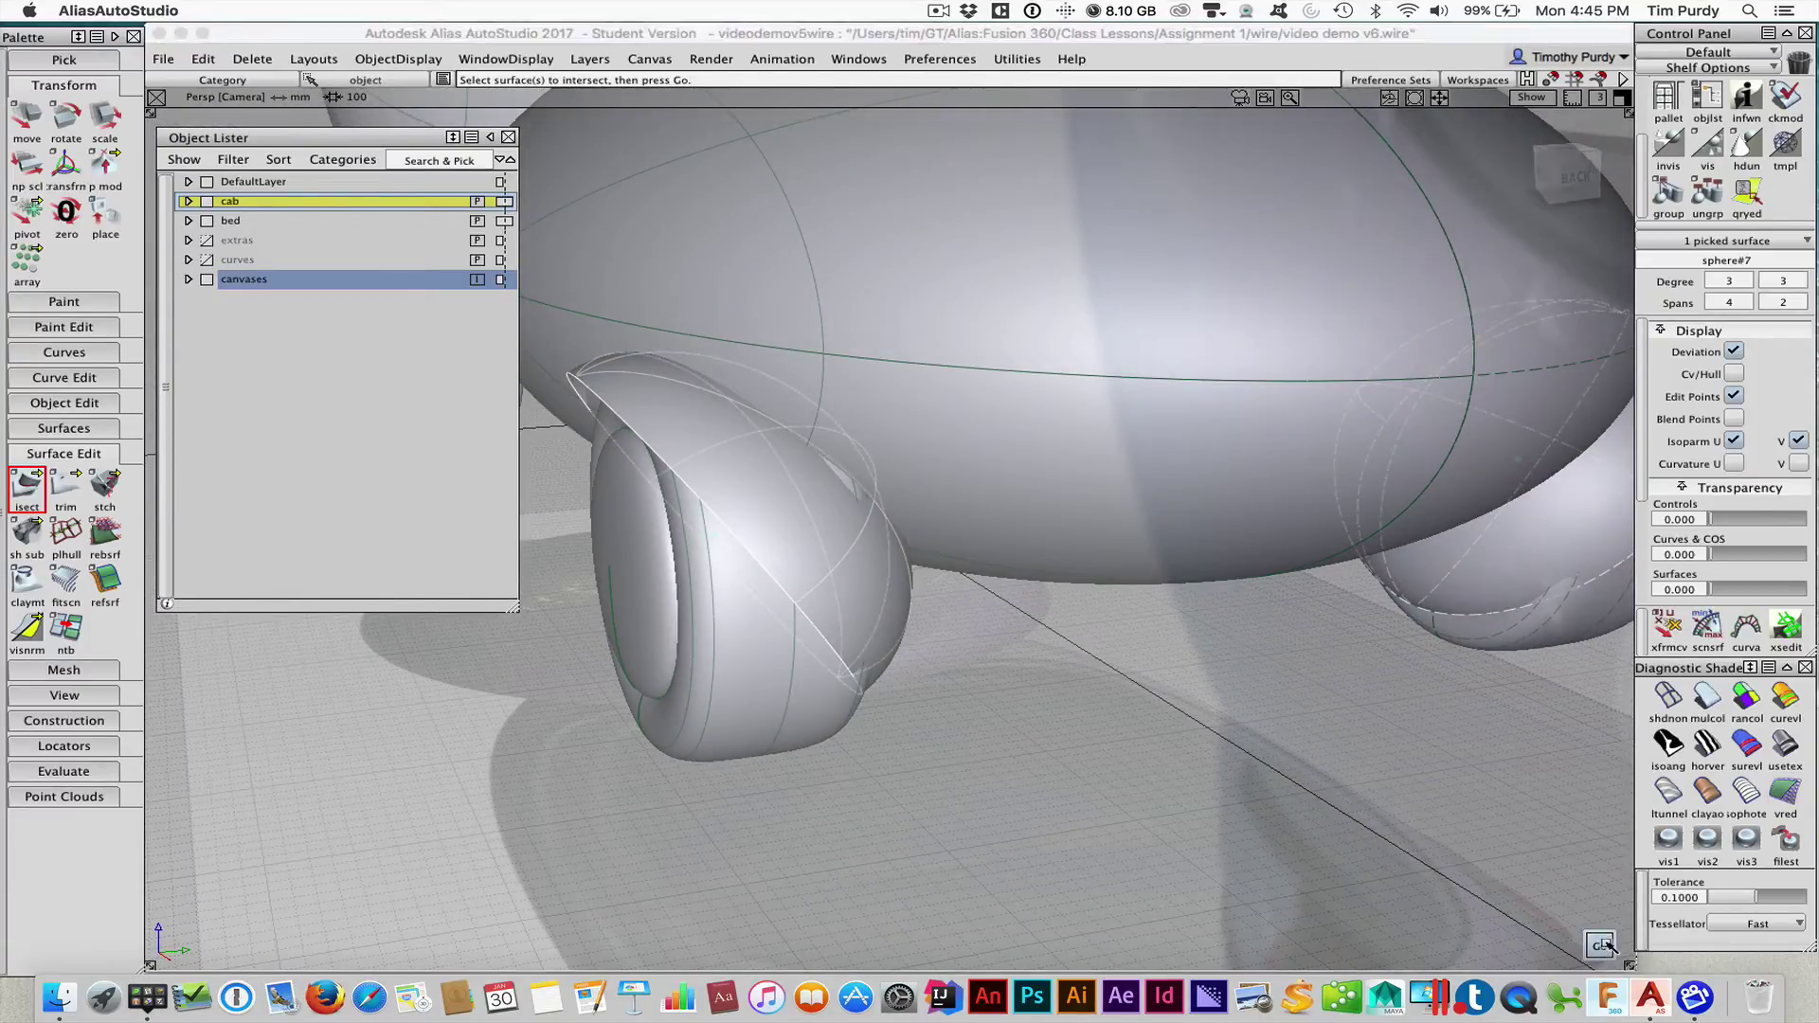
pyautogui.click(821, 352)
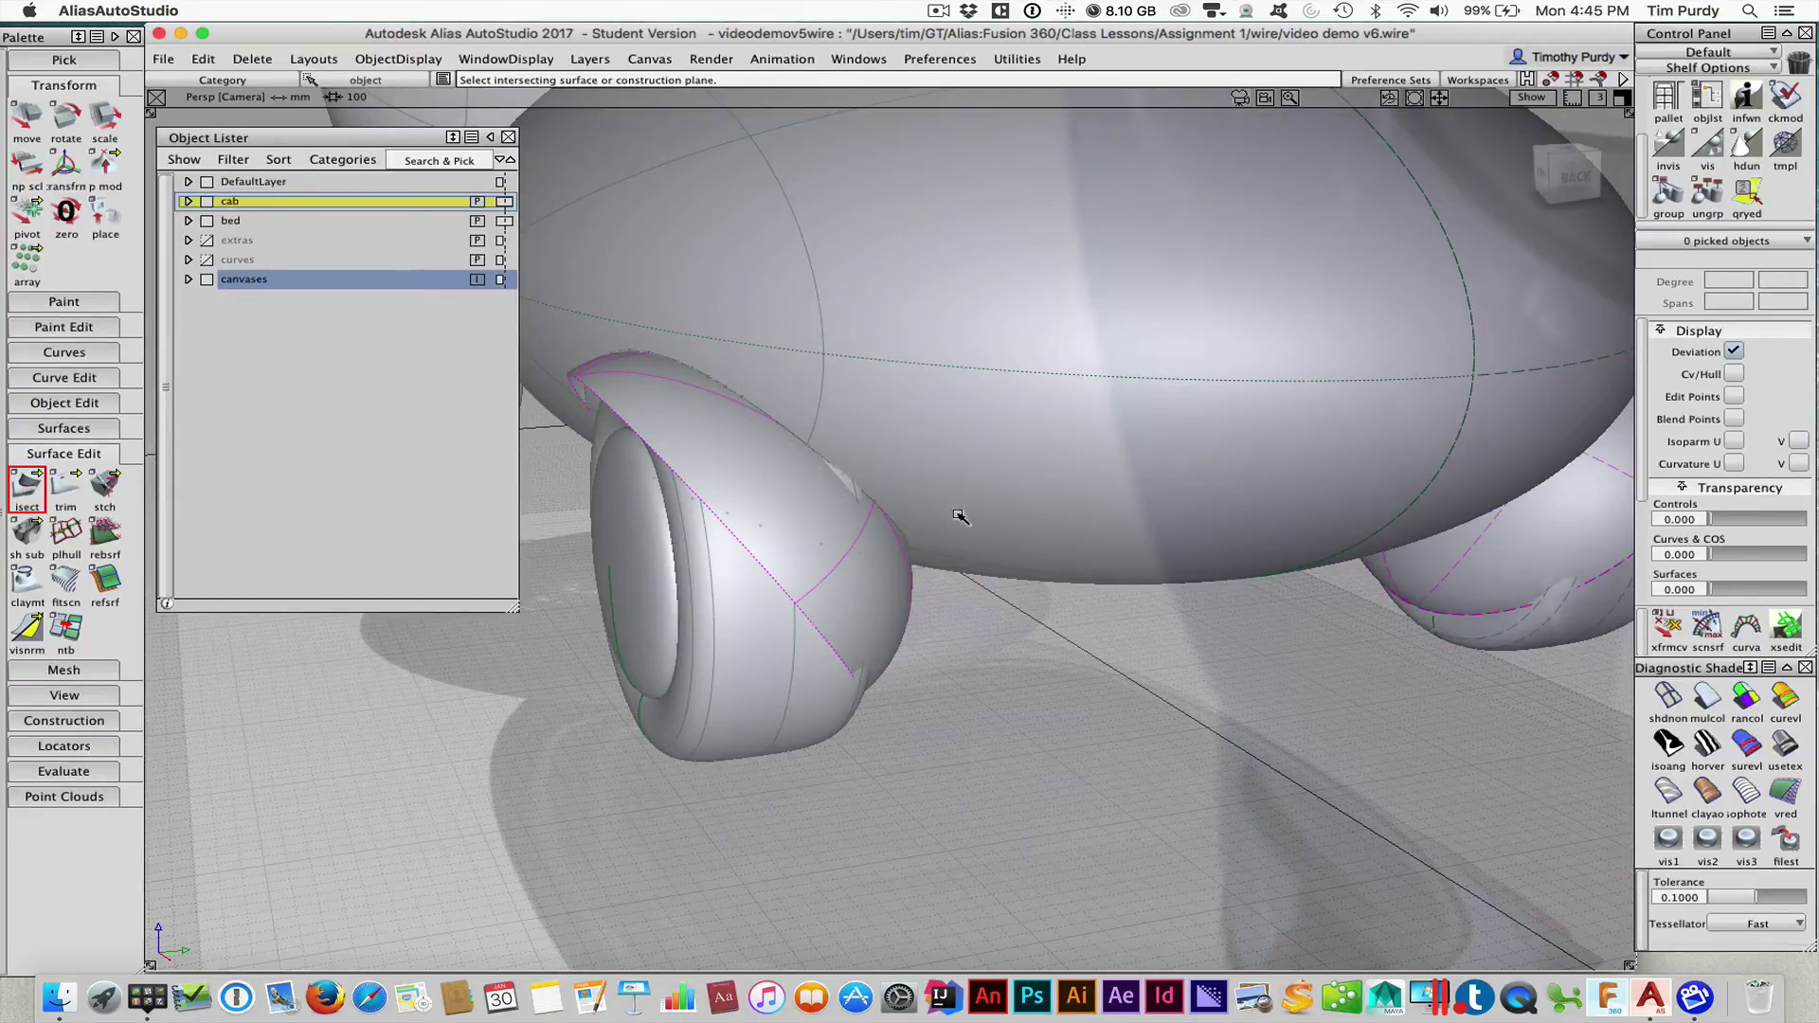
# Pick the intersection curves on the wheel-well and offset surfaces and examine their ends around the rear wheel
pyautogui.keyDown('ctrl'); pyautogui.keyDown('shift'); pyautogui.click(914, 559); pyautogui.keyUp('shift'); pyautogui.keyUp('ctrl')
pyautogui.moveTo(915, 559)
pyautogui.keyDown('ctrl'); pyautogui.keyDown('shift'); pyautogui.mouseDown()
pyautogui.moveTo(913, 514)
pyautogui.moveTo(758, 463)
pyautogui.mouseUp(); pyautogui.keyUp('shift'); pyautogui.keyUp('ctrl')
pyautogui.moveTo(581, 333); pyautogui.dragTo(911, 587)
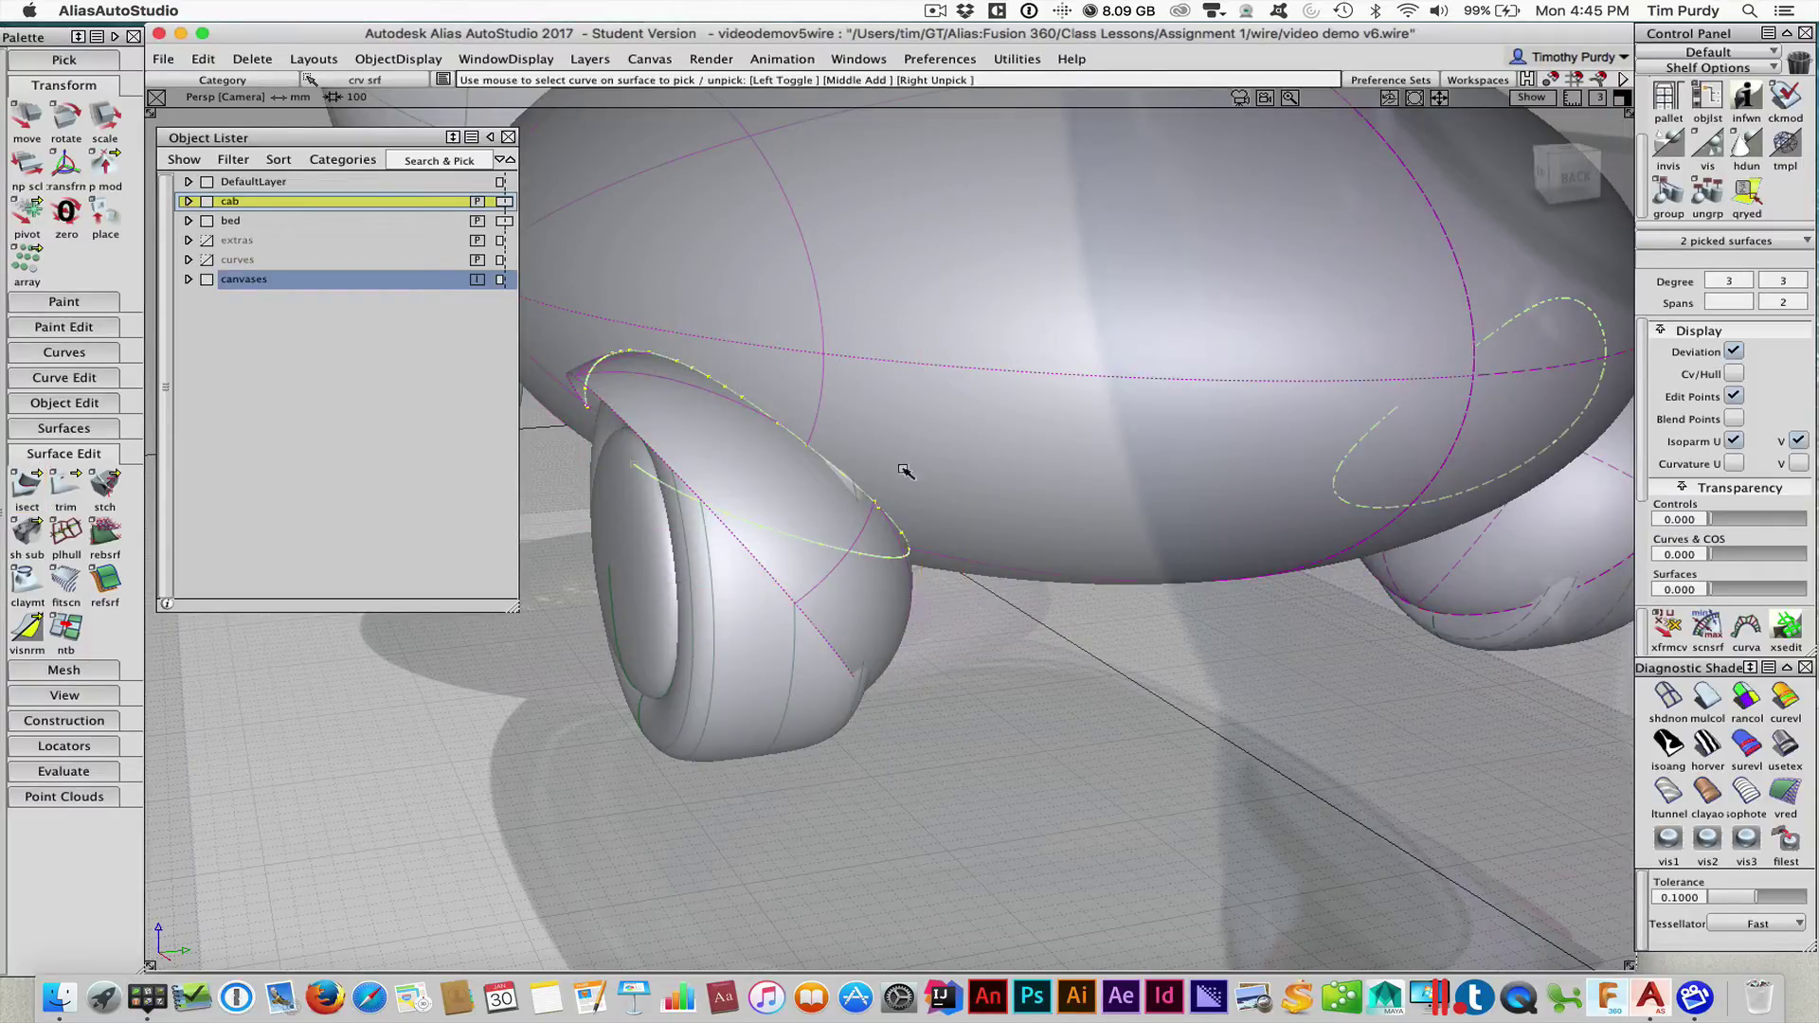
pyautogui.keyDown('alt'); pyautogui.keyDown('shift'); pyautogui.moveTo(661, 505); pyautogui.dragTo(1277, 471); pyautogui.keyUp('shift'); pyautogui.keyUp('alt')
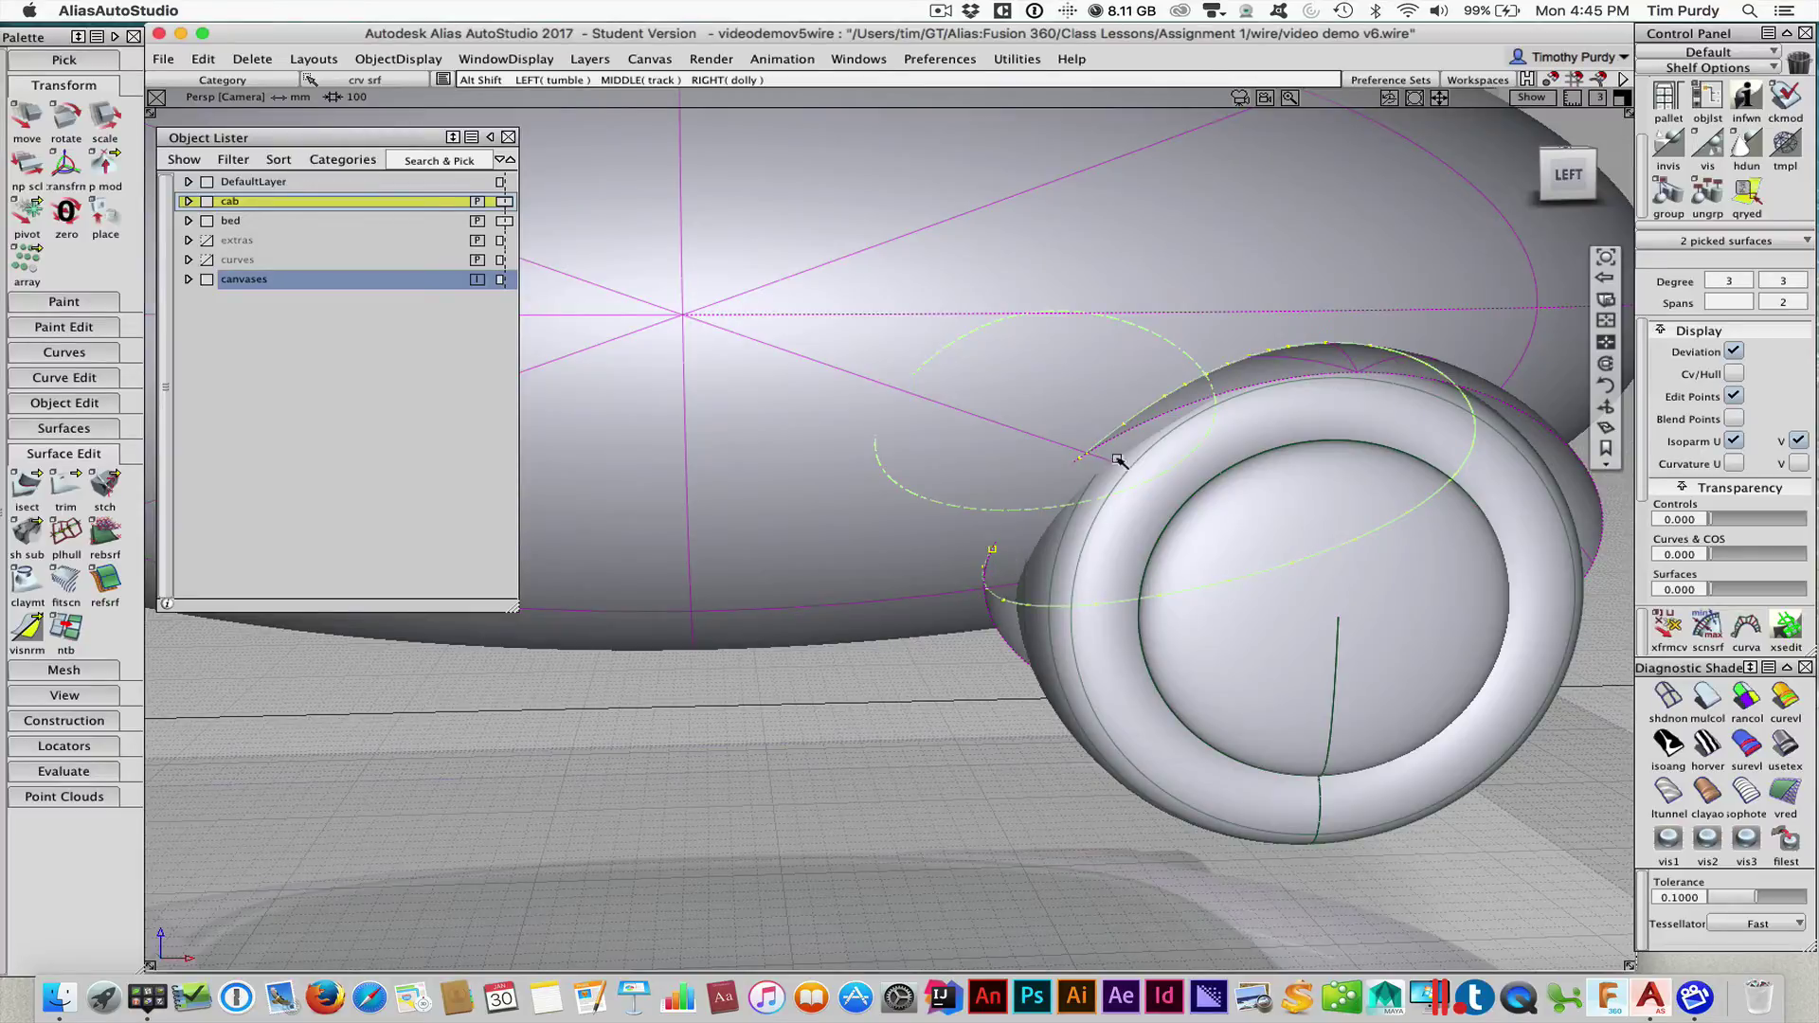
pyautogui.keyDown('alt'); pyautogui.keyDown('shift'); pyautogui.moveTo(1061, 566); pyautogui.dragTo(775, 650); pyautogui.keyUp('shift'); pyautogui.keyUp('alt')
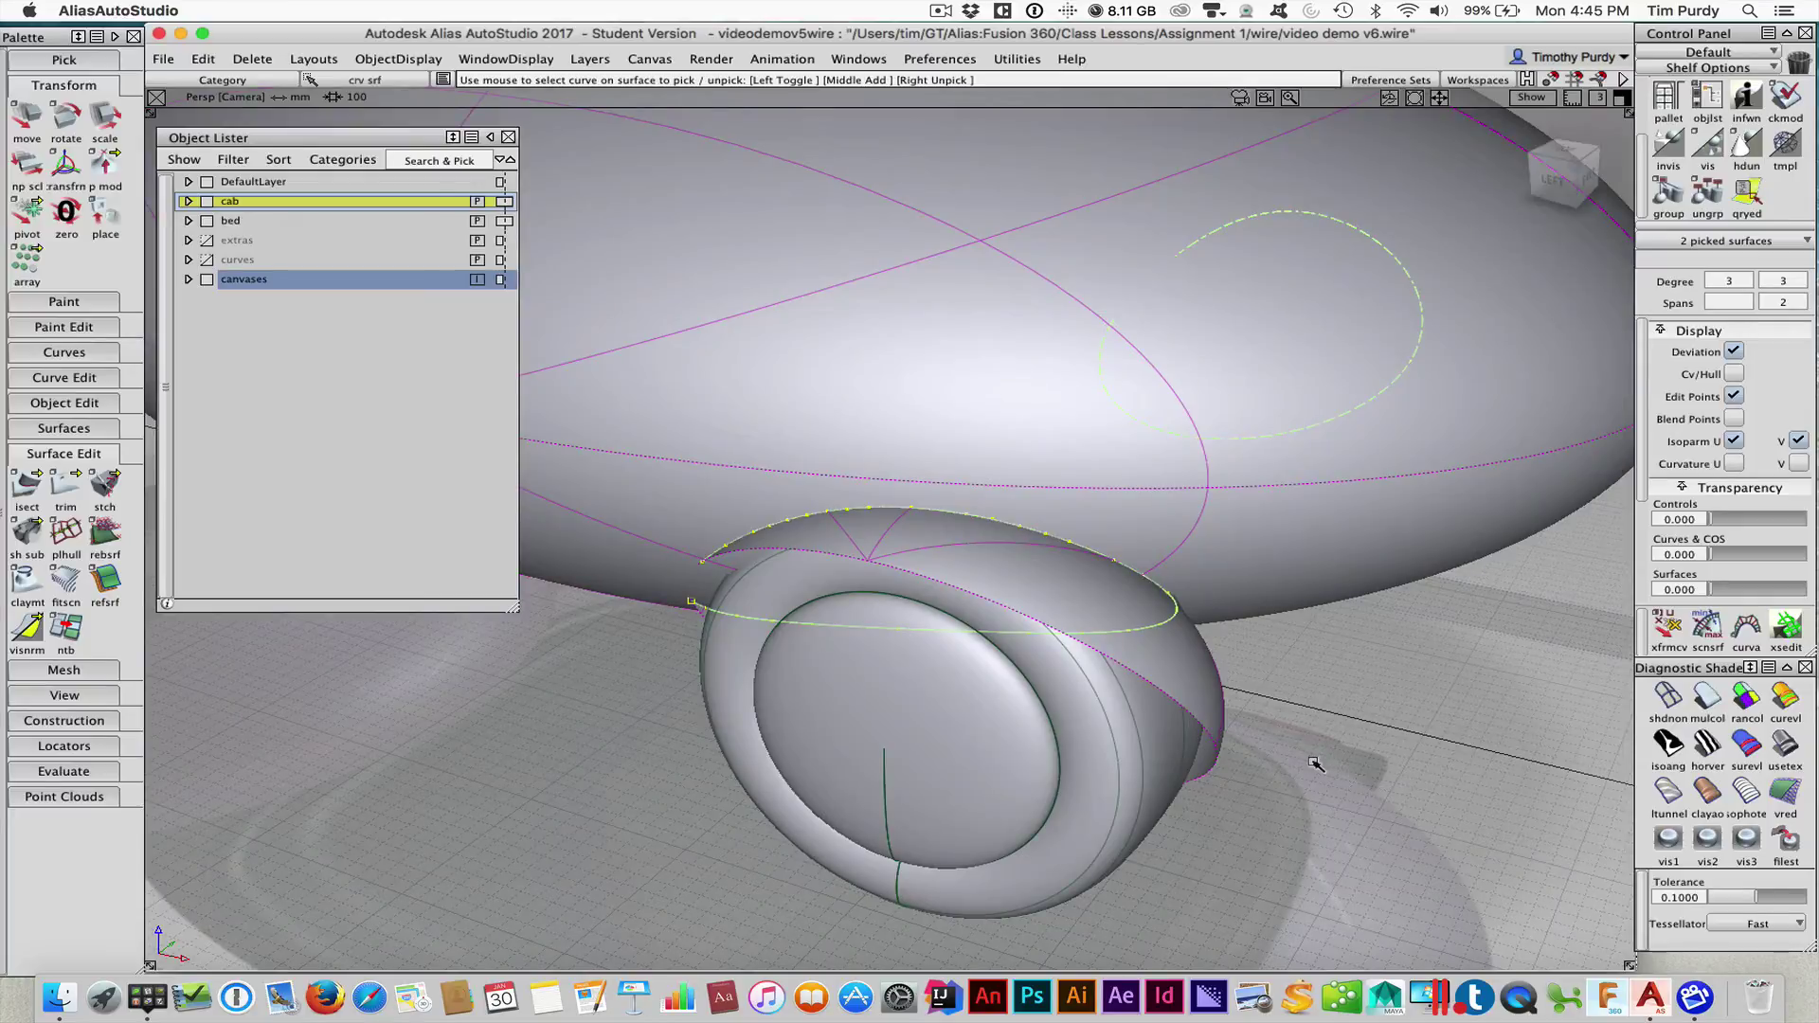
# Rotate the wheel-well sphere slightly with the transformer manipulator to adjust its open edge around the rear wheel and intersection curve
pyautogui.moveTo(1313, 762)
pyautogui.keyDown('ctrl'); pyautogui.keyDown('shift'); pyautogui.mouseDown()
pyautogui.moveTo(1332, 684)
pyautogui.moveTo(1324, 742)
pyautogui.mouseUp(); pyautogui.keyUp('shift'); pyautogui.keyUp('ctrl')
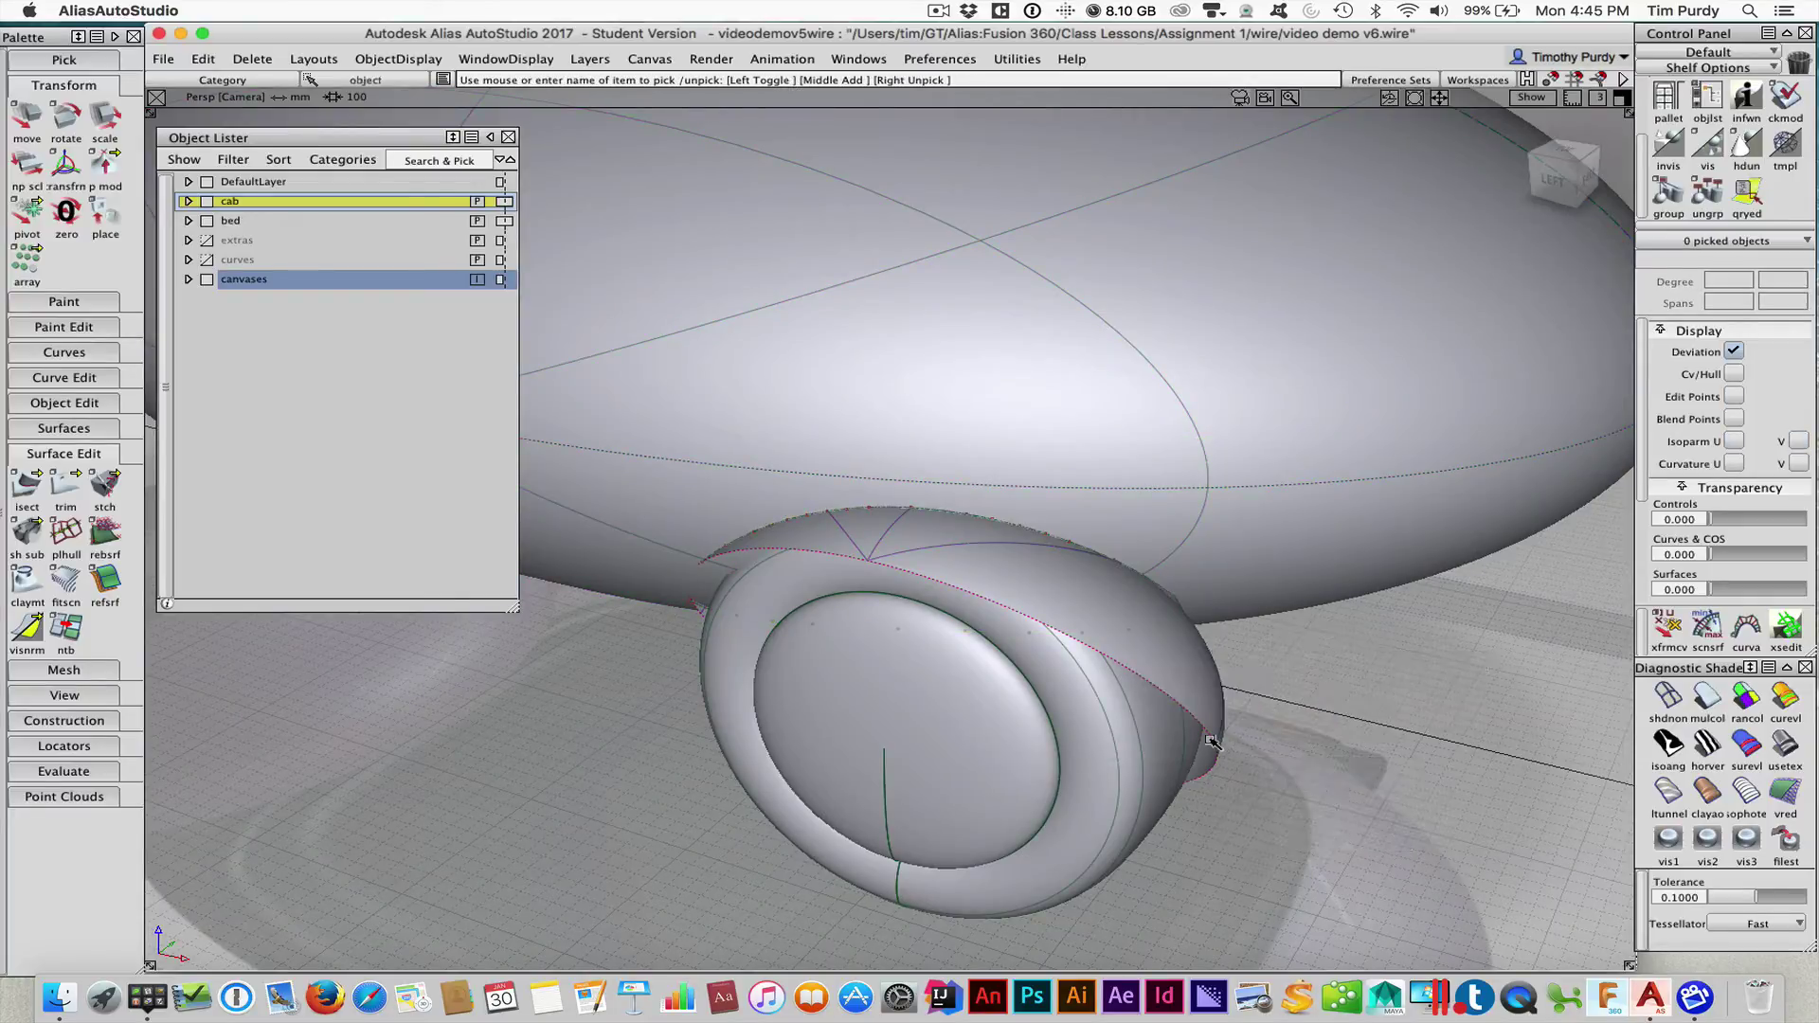
pyautogui.click(1212, 742)
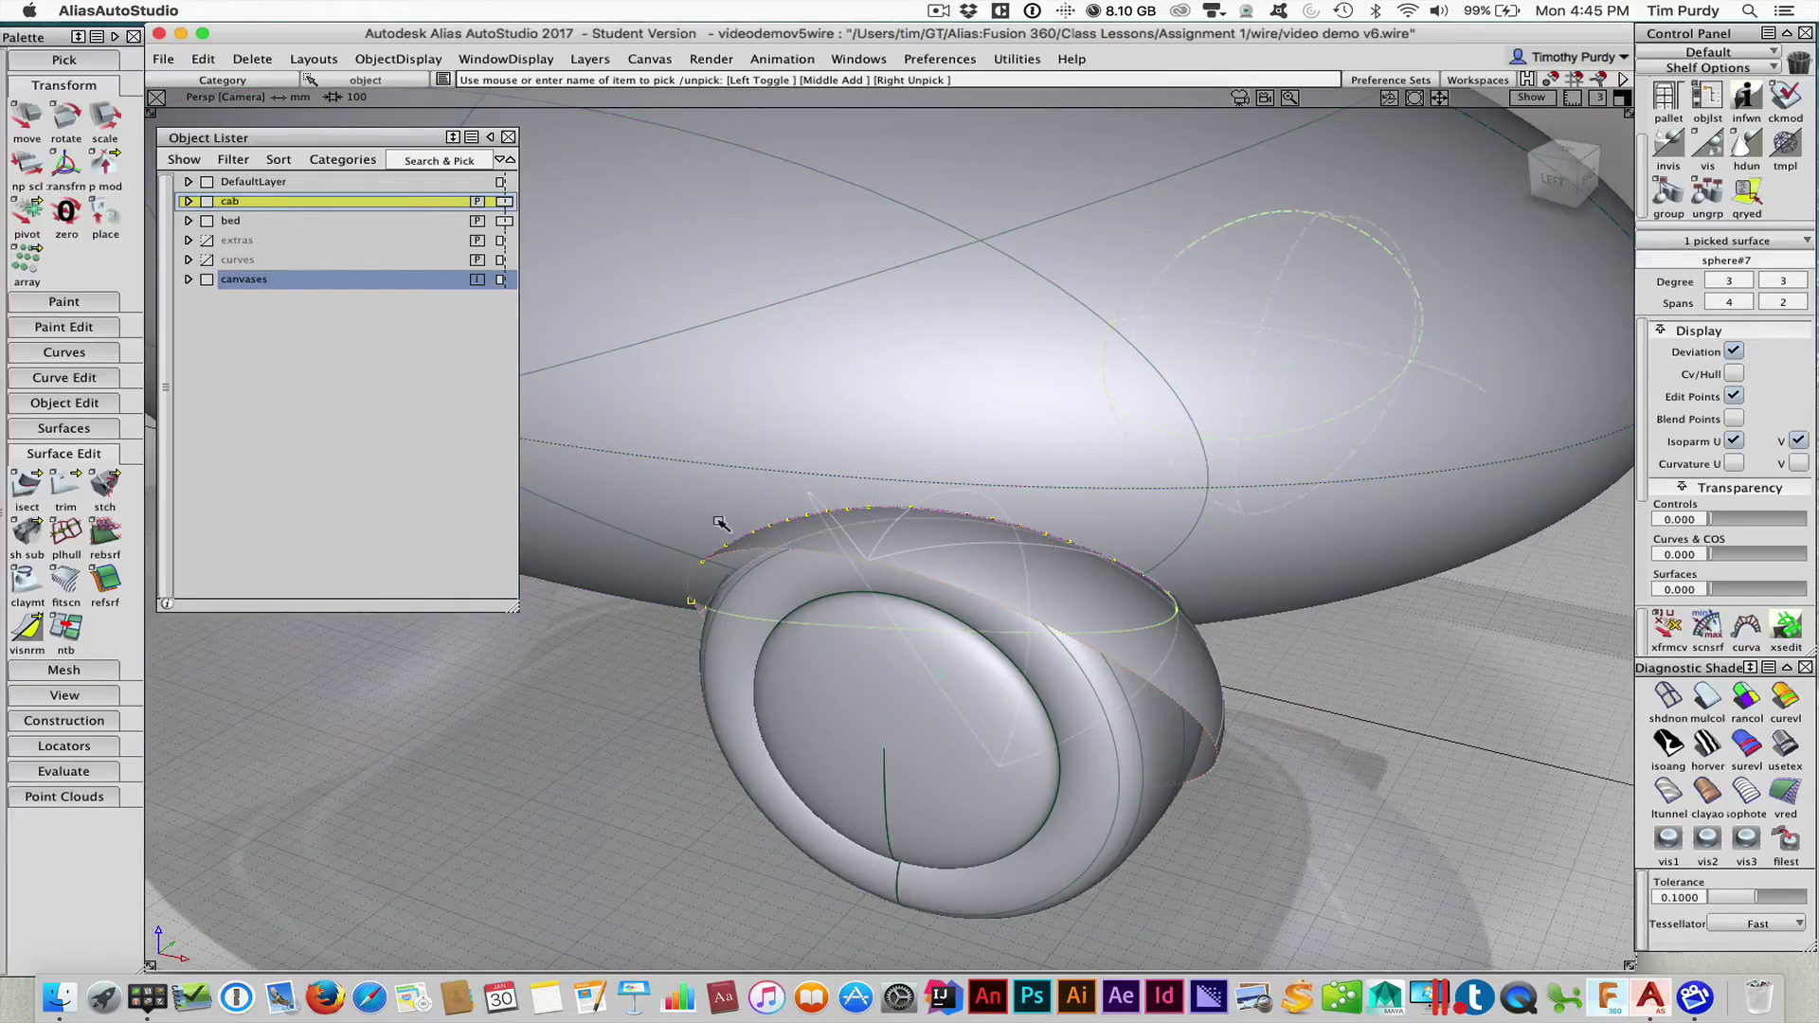
pyautogui.click(58, 169)
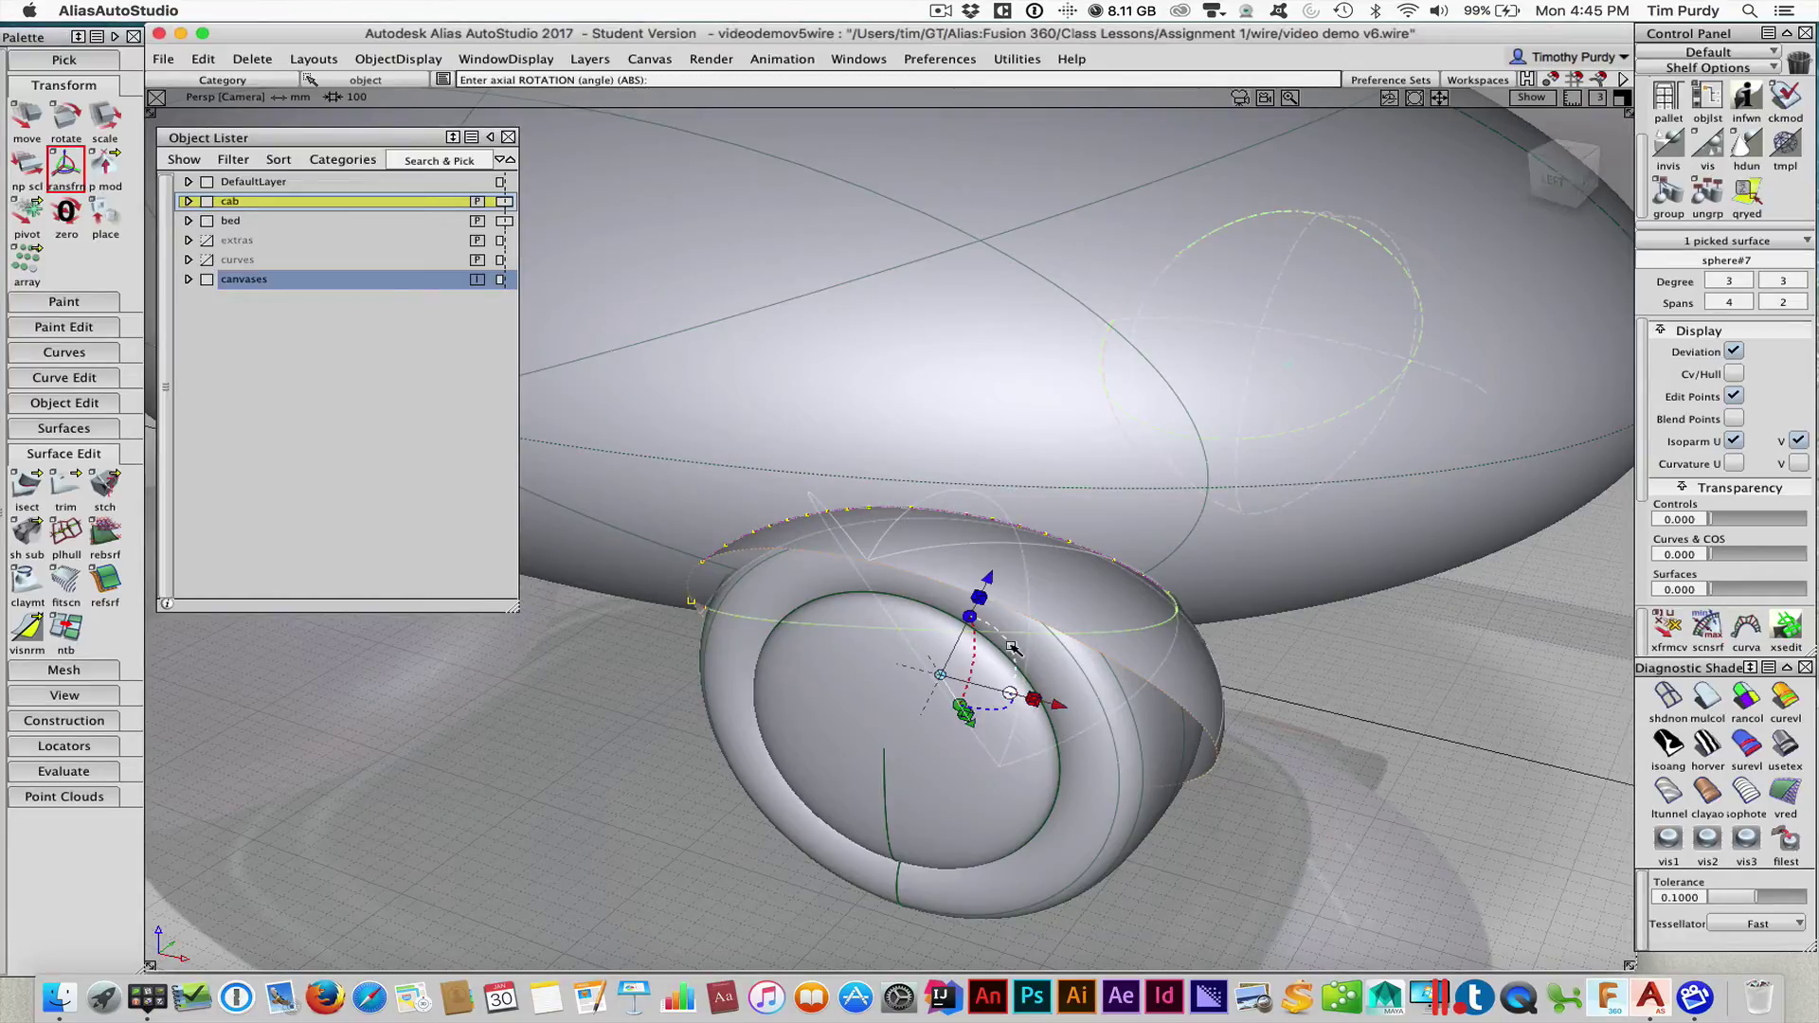
pyautogui.moveTo(1010, 650); pyautogui.dragTo(1011, 636)
pyautogui.keyDown('alt'); pyautogui.keyDown('shift'); pyautogui.moveTo(660, 681); pyautogui.dragTo(925, 612); pyautogui.keyUp('shift'); pyautogui.keyUp('alt')
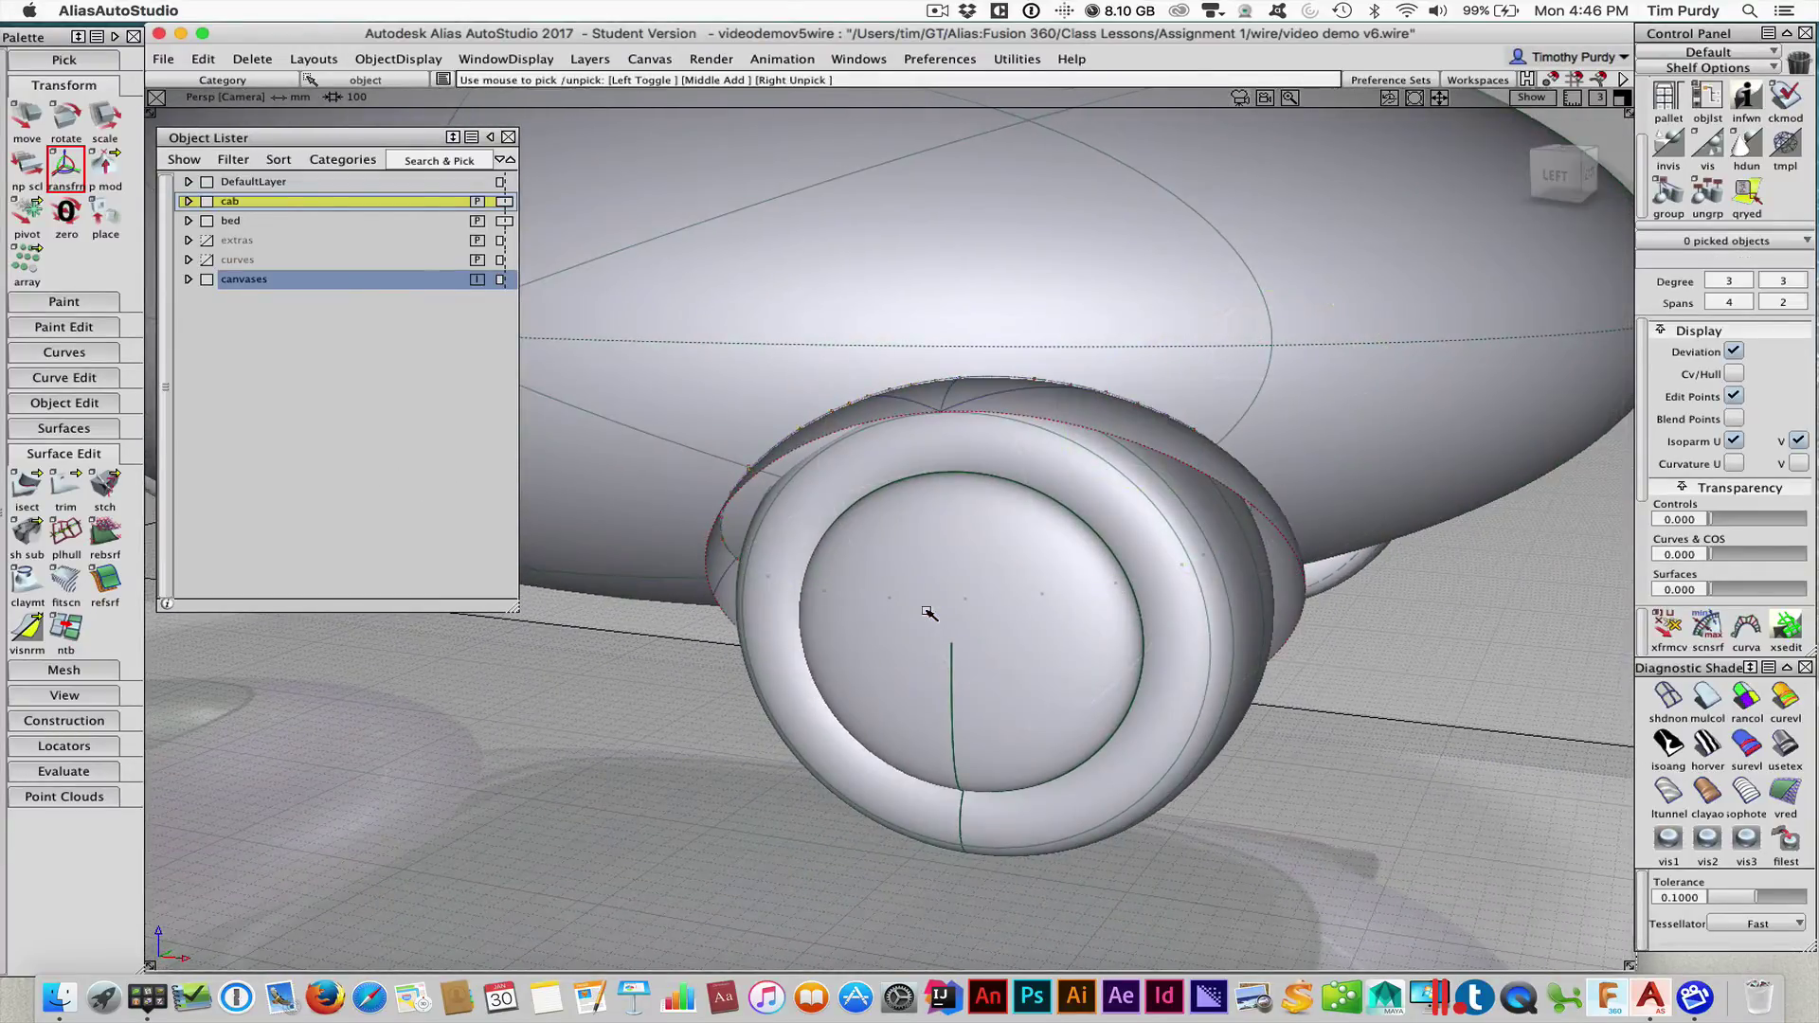
# Assign the offset bed surface to the hidden extras layer
pyautogui.keyDown('ctrl'); pyautogui.keyDown('shift'); pyautogui.moveTo(763, 342); pyautogui.dragTo(771, 384); pyautogui.keyUp('shift'); pyautogui.keyUp('ctrl')
pyautogui.click(751, 345)
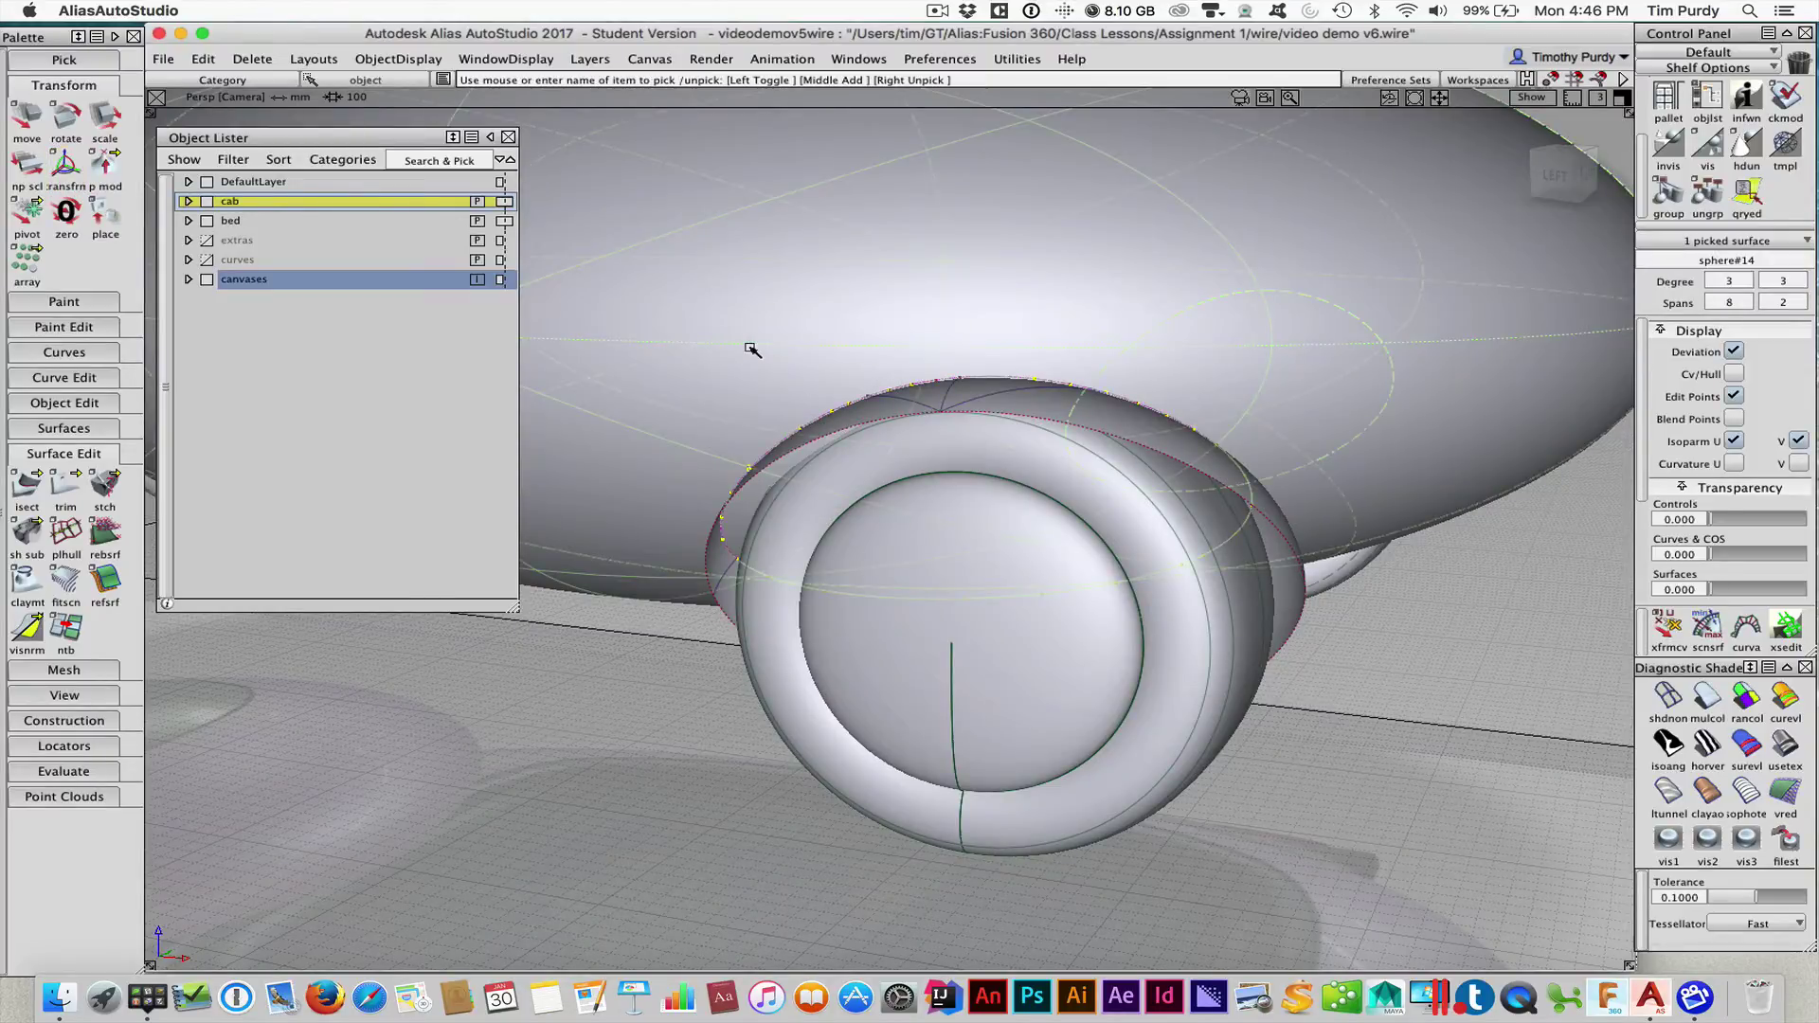
pyautogui.rightClick(251, 241)
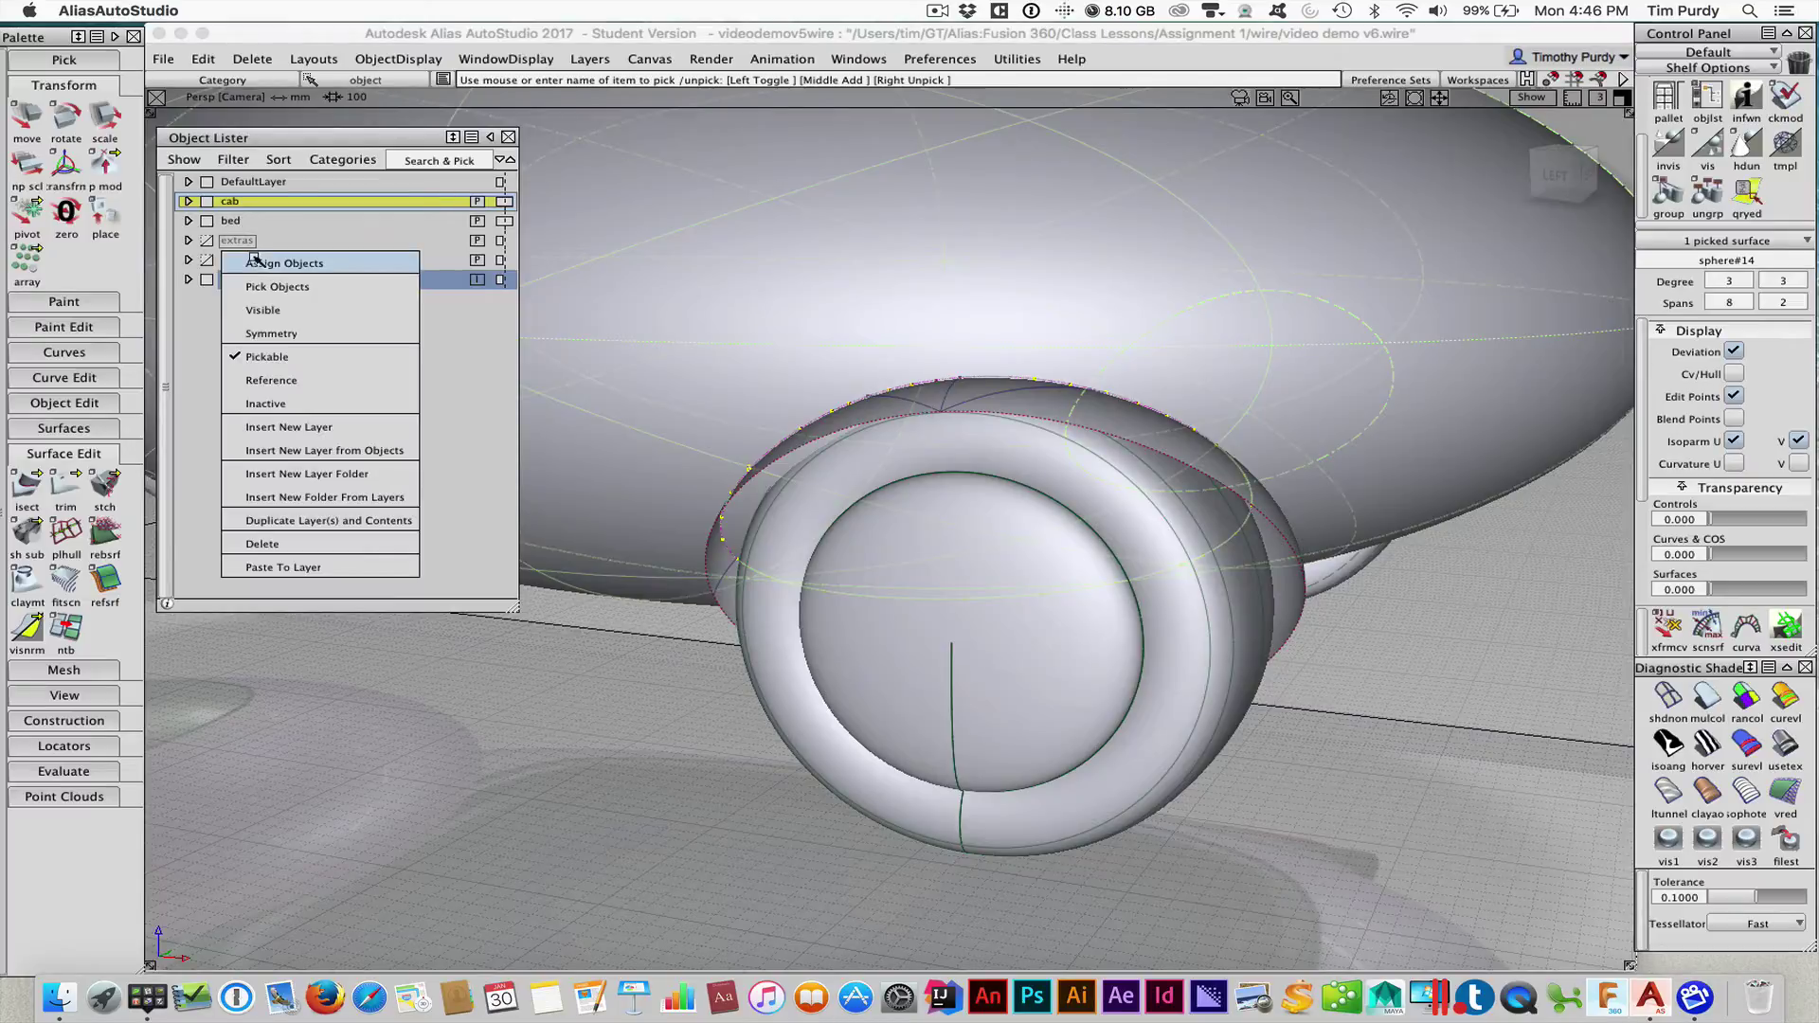
pyautogui.click(274, 264)
# Trim the wheel-well sphere along its intersection curve, discarding the part that protrudes beyond the offset surface
pyautogui.keyDown('alt'); pyautogui.keyDown('shift'); pyautogui.moveTo(1196, 437); pyautogui.dragTo(1096, 581); pyautogui.keyUp('shift'); pyautogui.keyUp('alt')
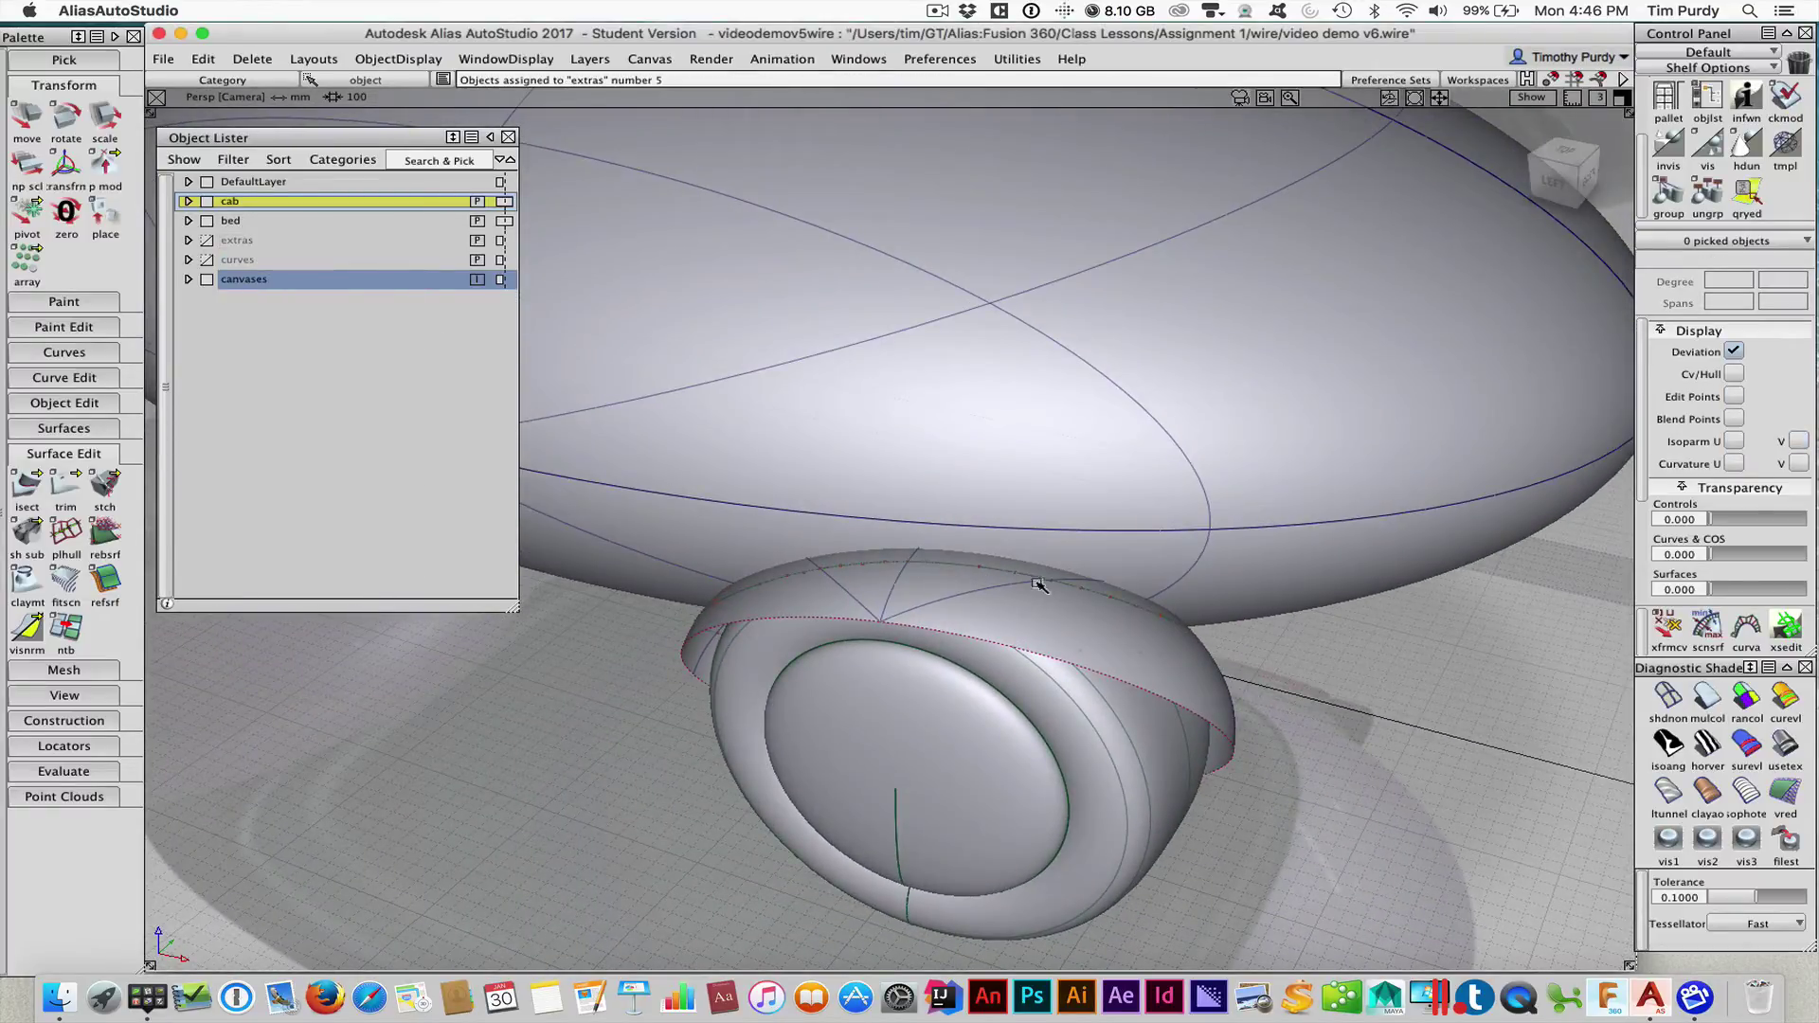
pyautogui.click(66, 488)
pyautogui.click(894, 599)
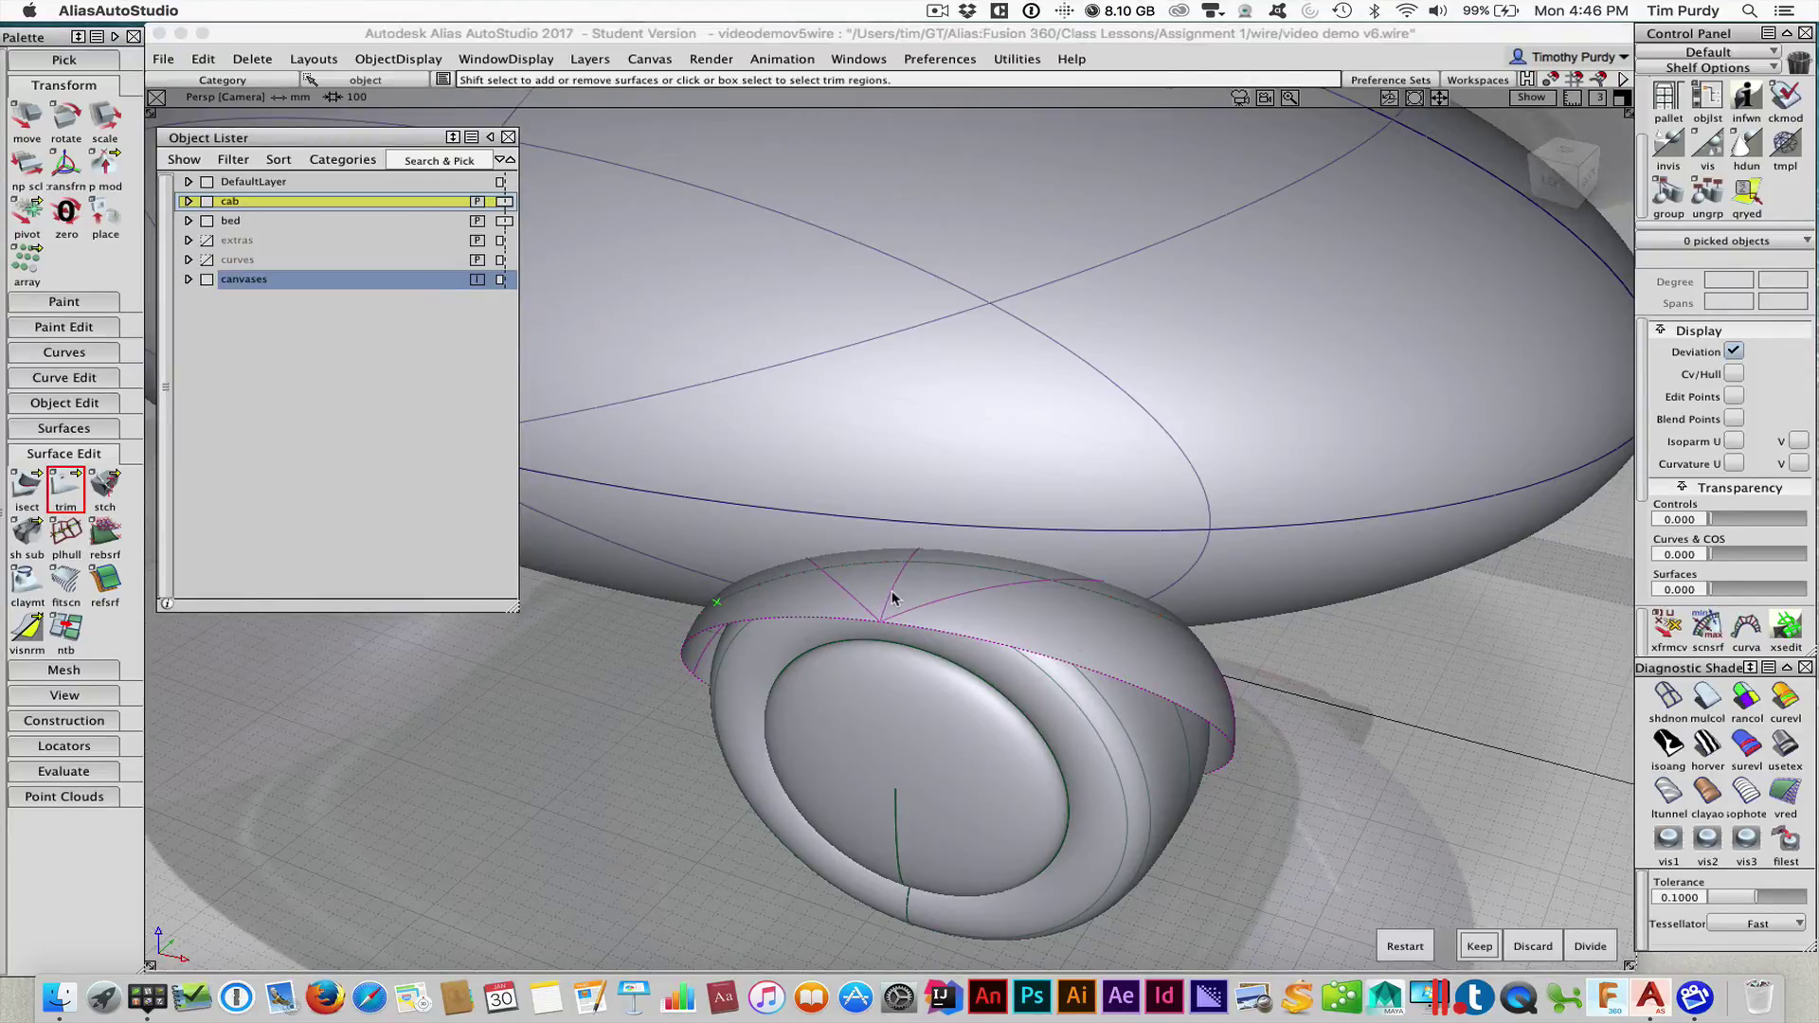
pyautogui.click(886, 559)
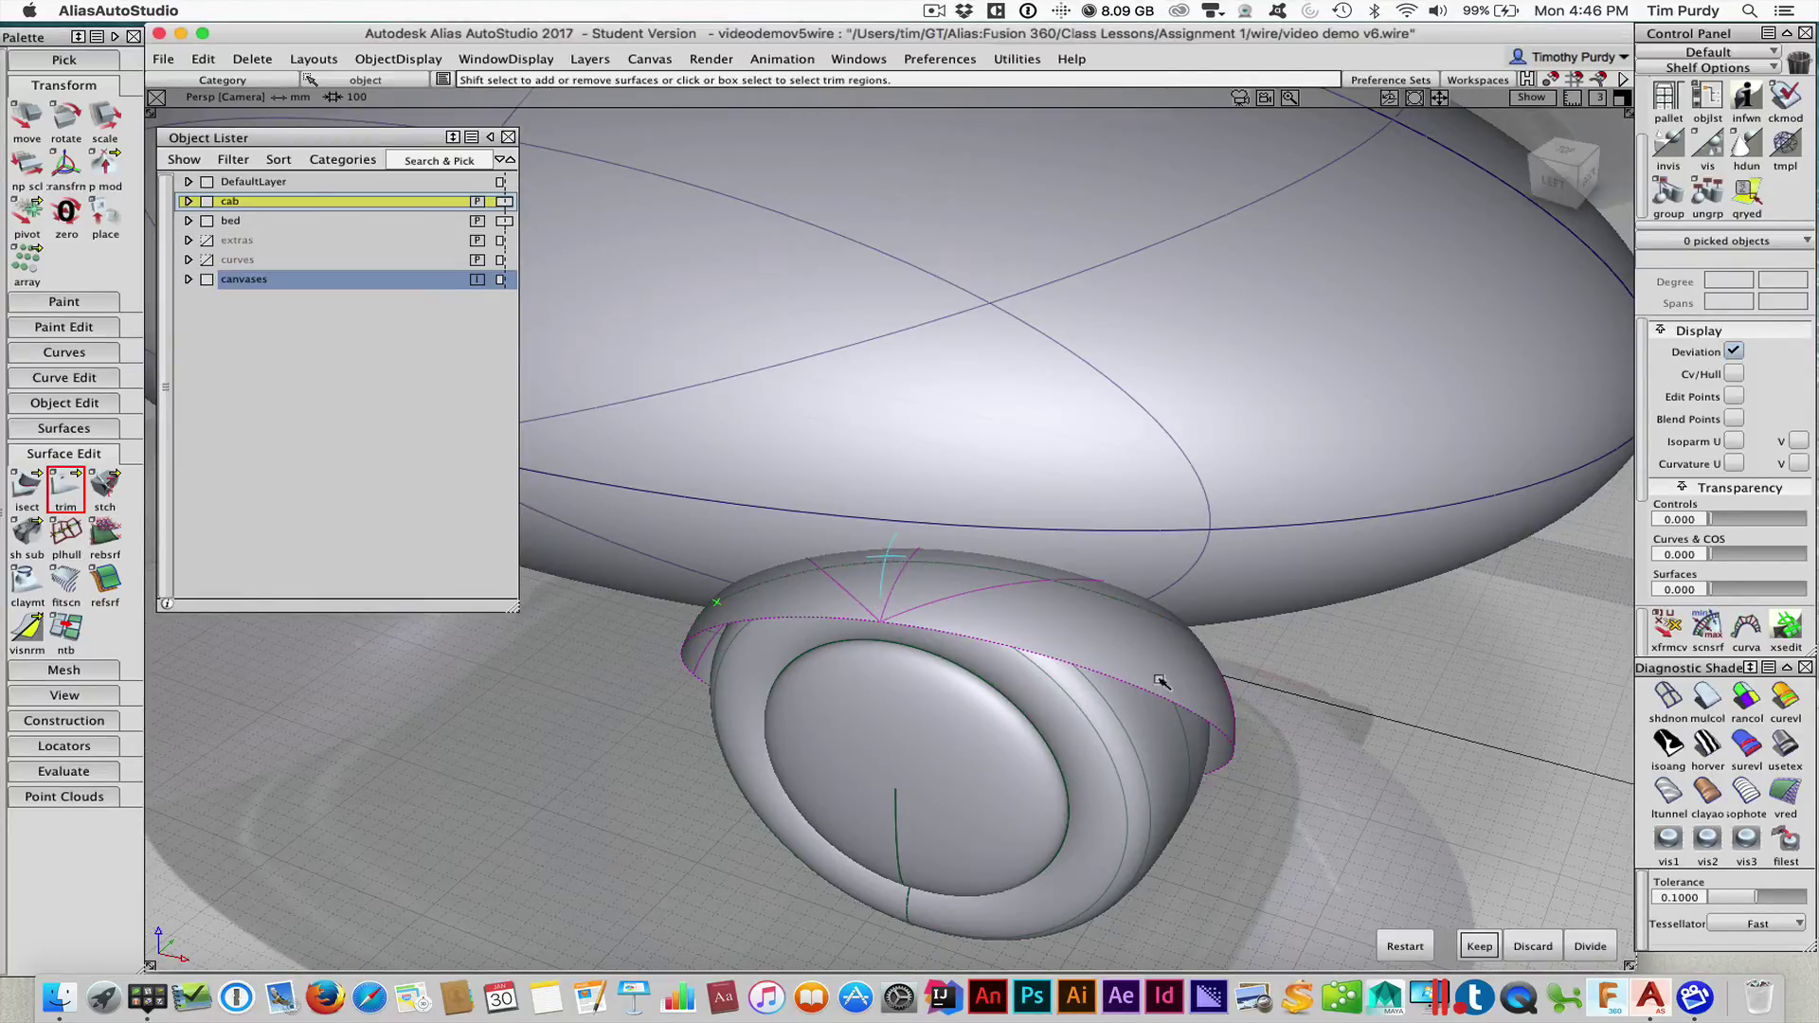
pyautogui.click(1529, 946)
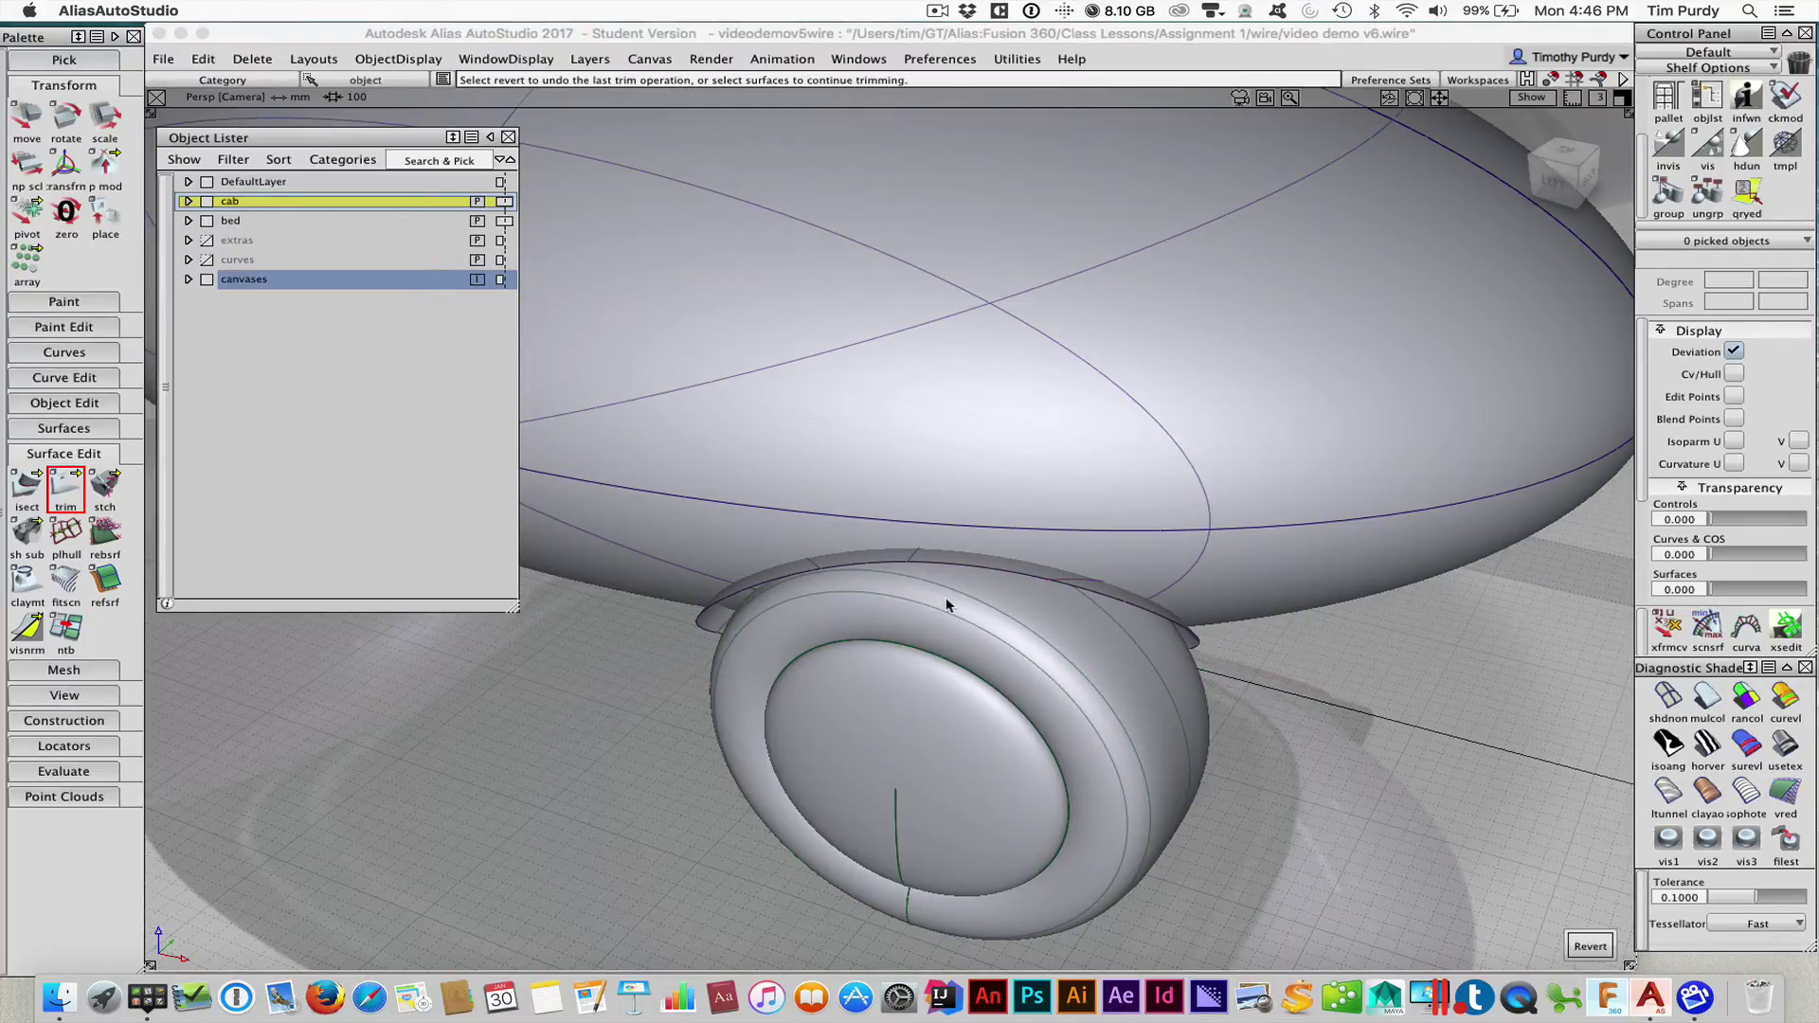
# Intersect the original bed surface with the trimmed wheel well
pyautogui.keyDown('ctrl'); pyautogui.keyDown('shift'); pyautogui.moveTo(947, 604); pyautogui.dragTo(950, 557); pyautogui.keyUp('shift'); pyautogui.keyUp('ctrl')
pyautogui.keyDown('ctrl'); pyautogui.keyDown('shift'); pyautogui.click(950, 557); pyautogui.keyUp('shift'); pyautogui.keyUp('ctrl')
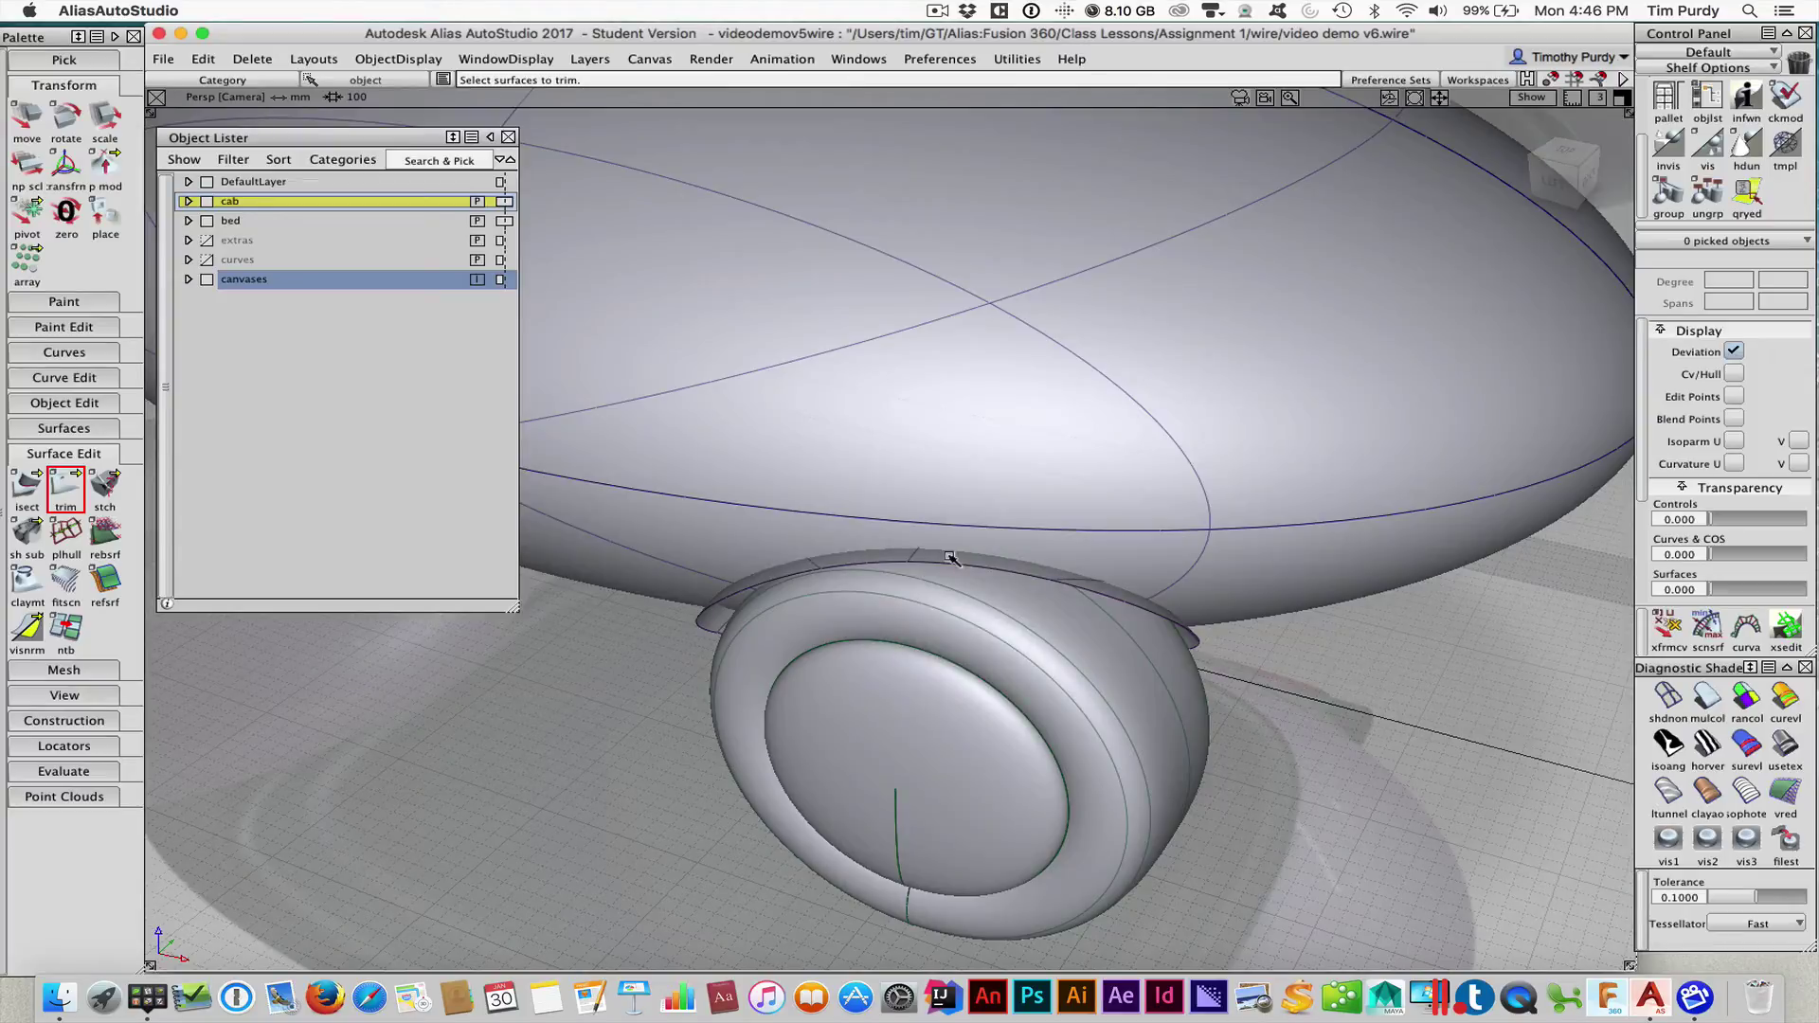
pyautogui.keyDown('ctrl'); pyautogui.keyDown('shift'); pyautogui.moveTo(1114, 519); pyautogui.dragTo(1109, 525); pyautogui.keyUp('shift'); pyautogui.keyUp('ctrl')
pyautogui.click(1091, 530)
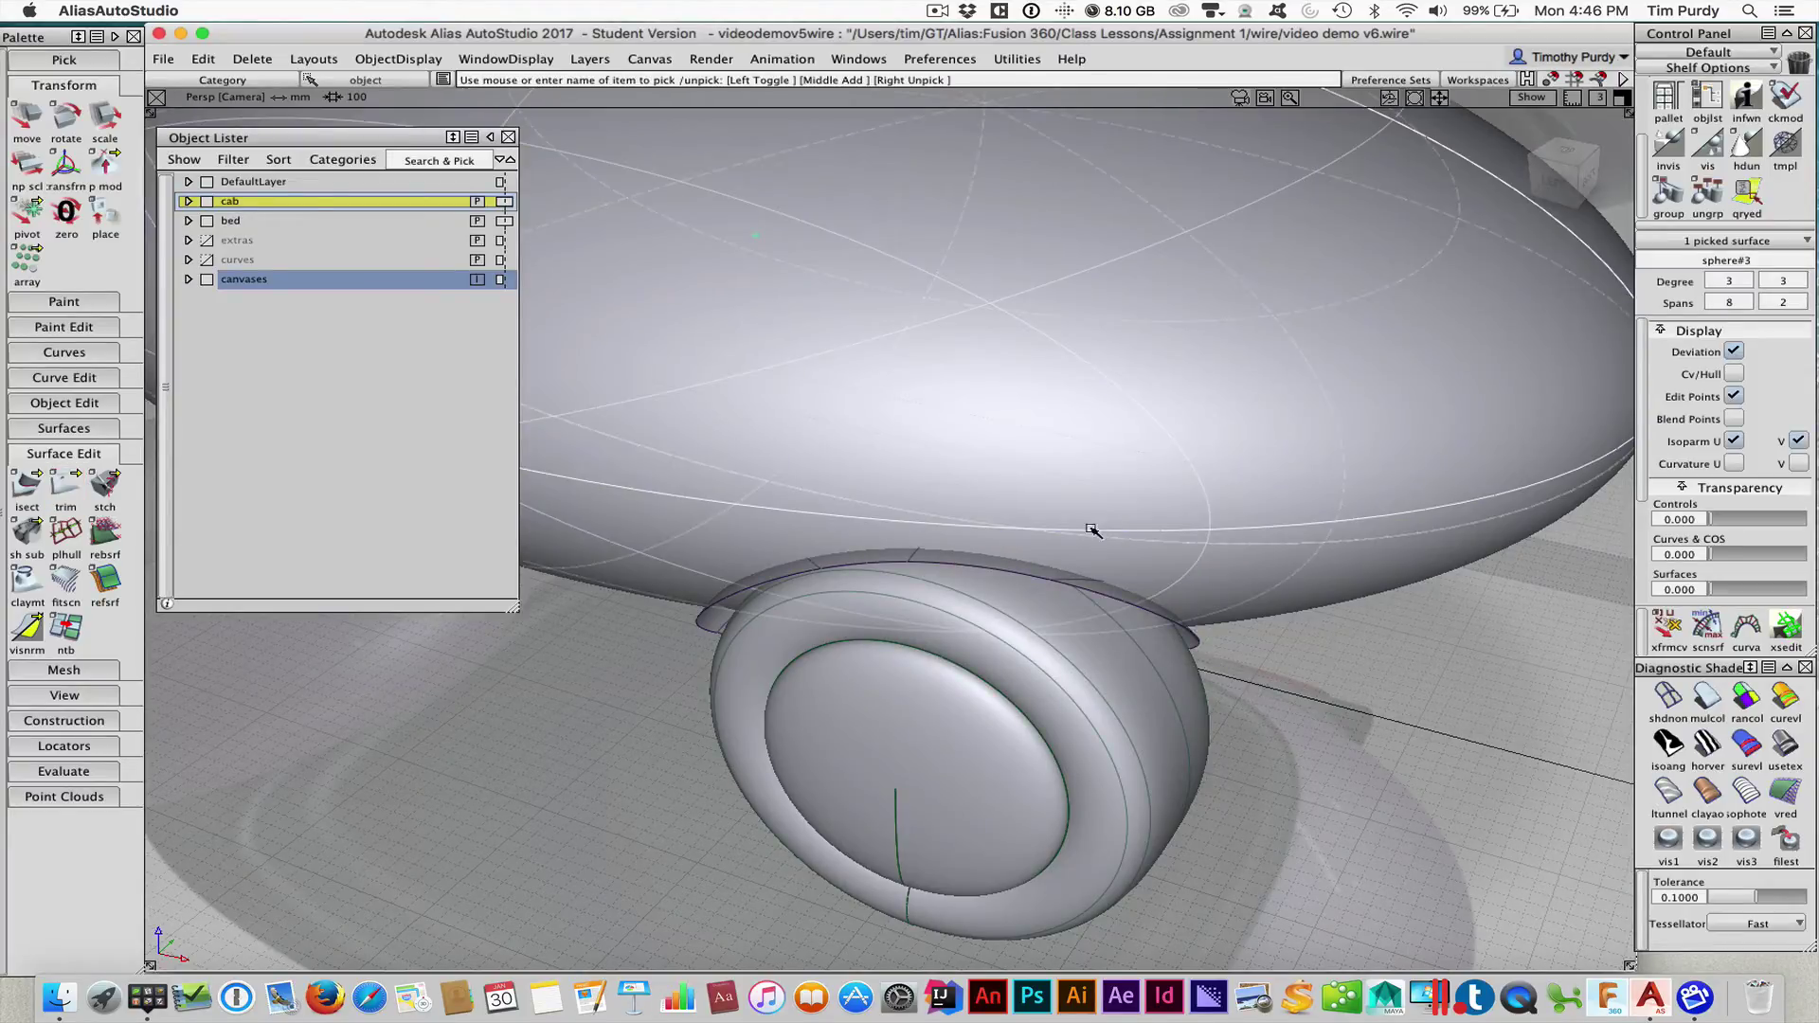
pyautogui.click(27, 485)
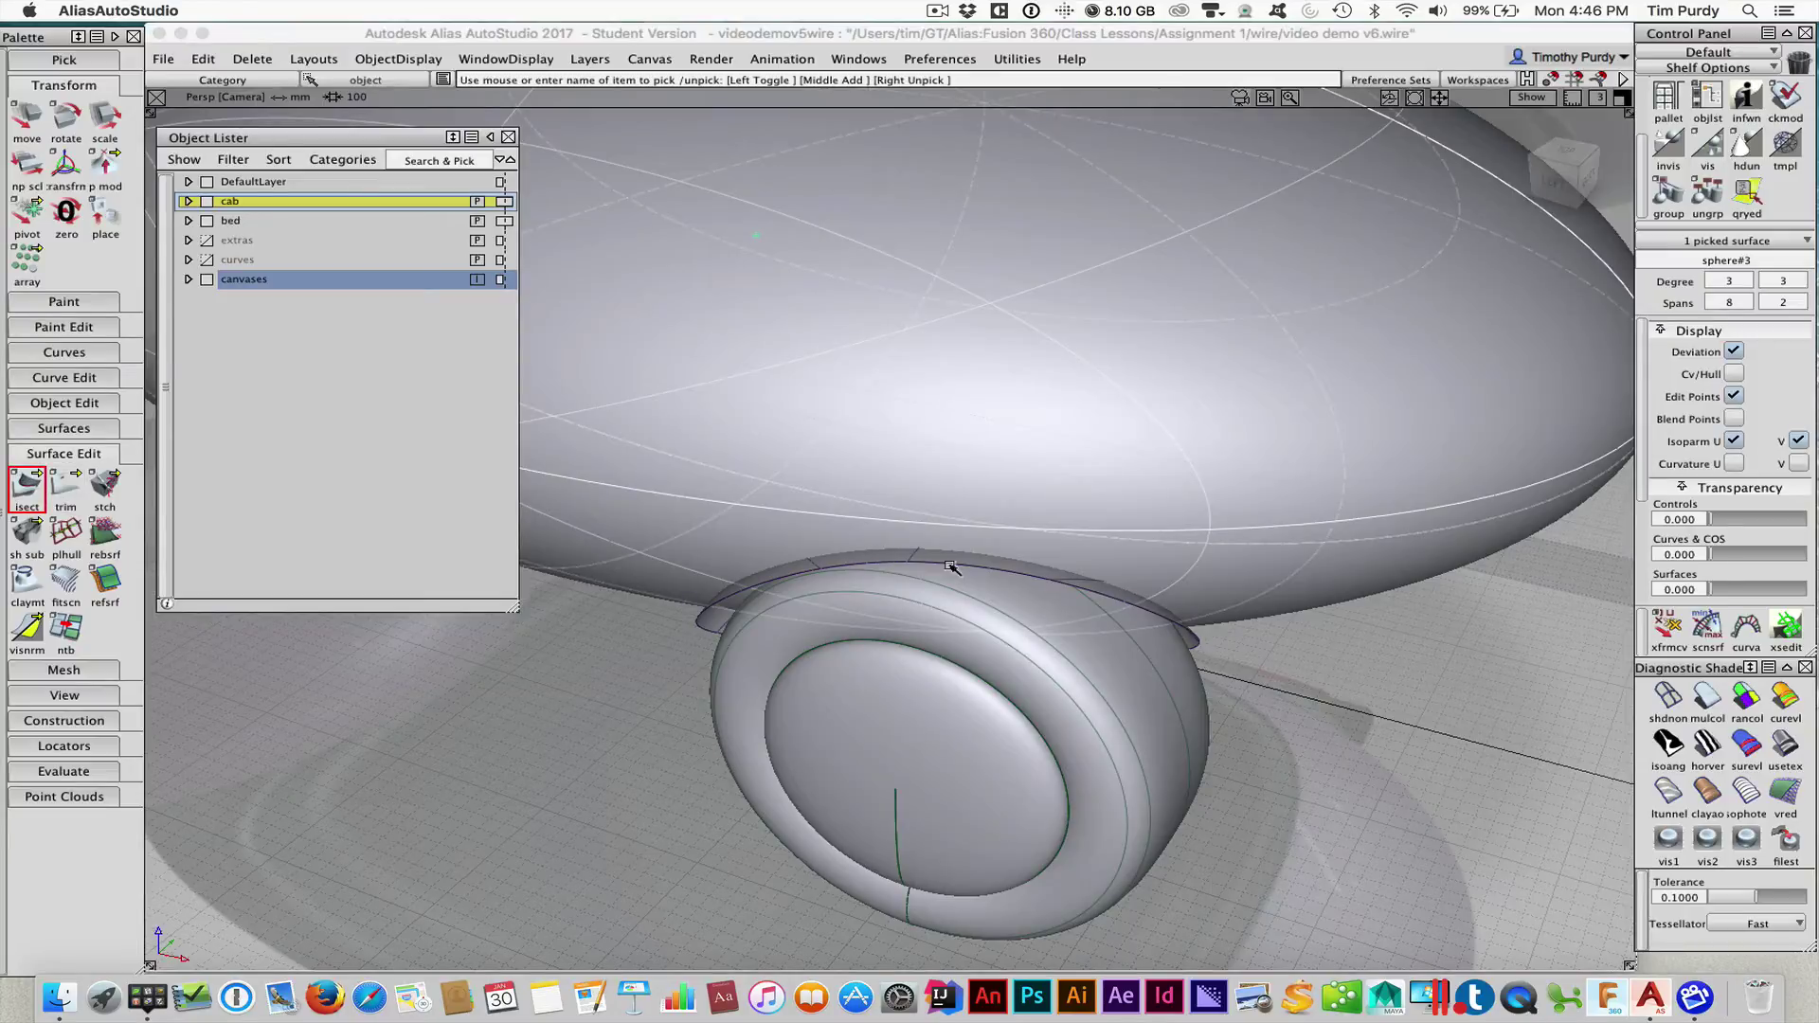
pyautogui.click(985, 569)
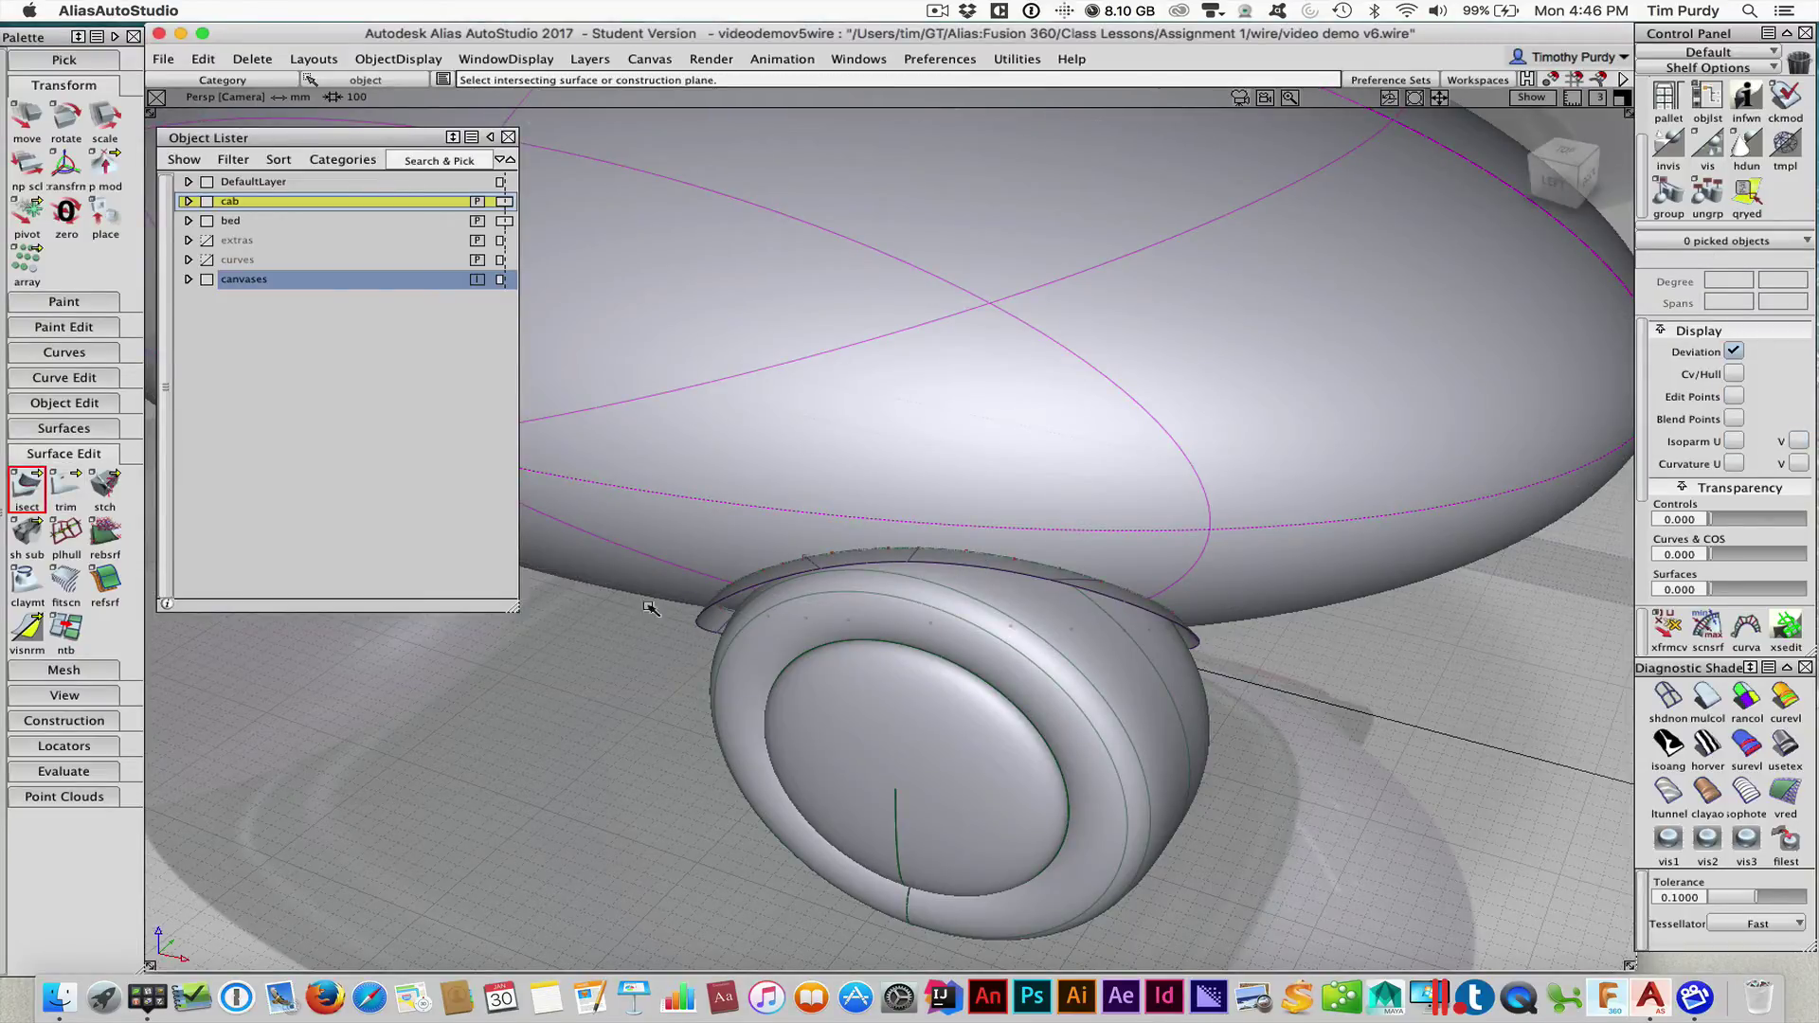
# Trim the bed surface along its intersection with the wheel well, keeping the main body region outside the wheel opening
pyautogui.click(66, 487)
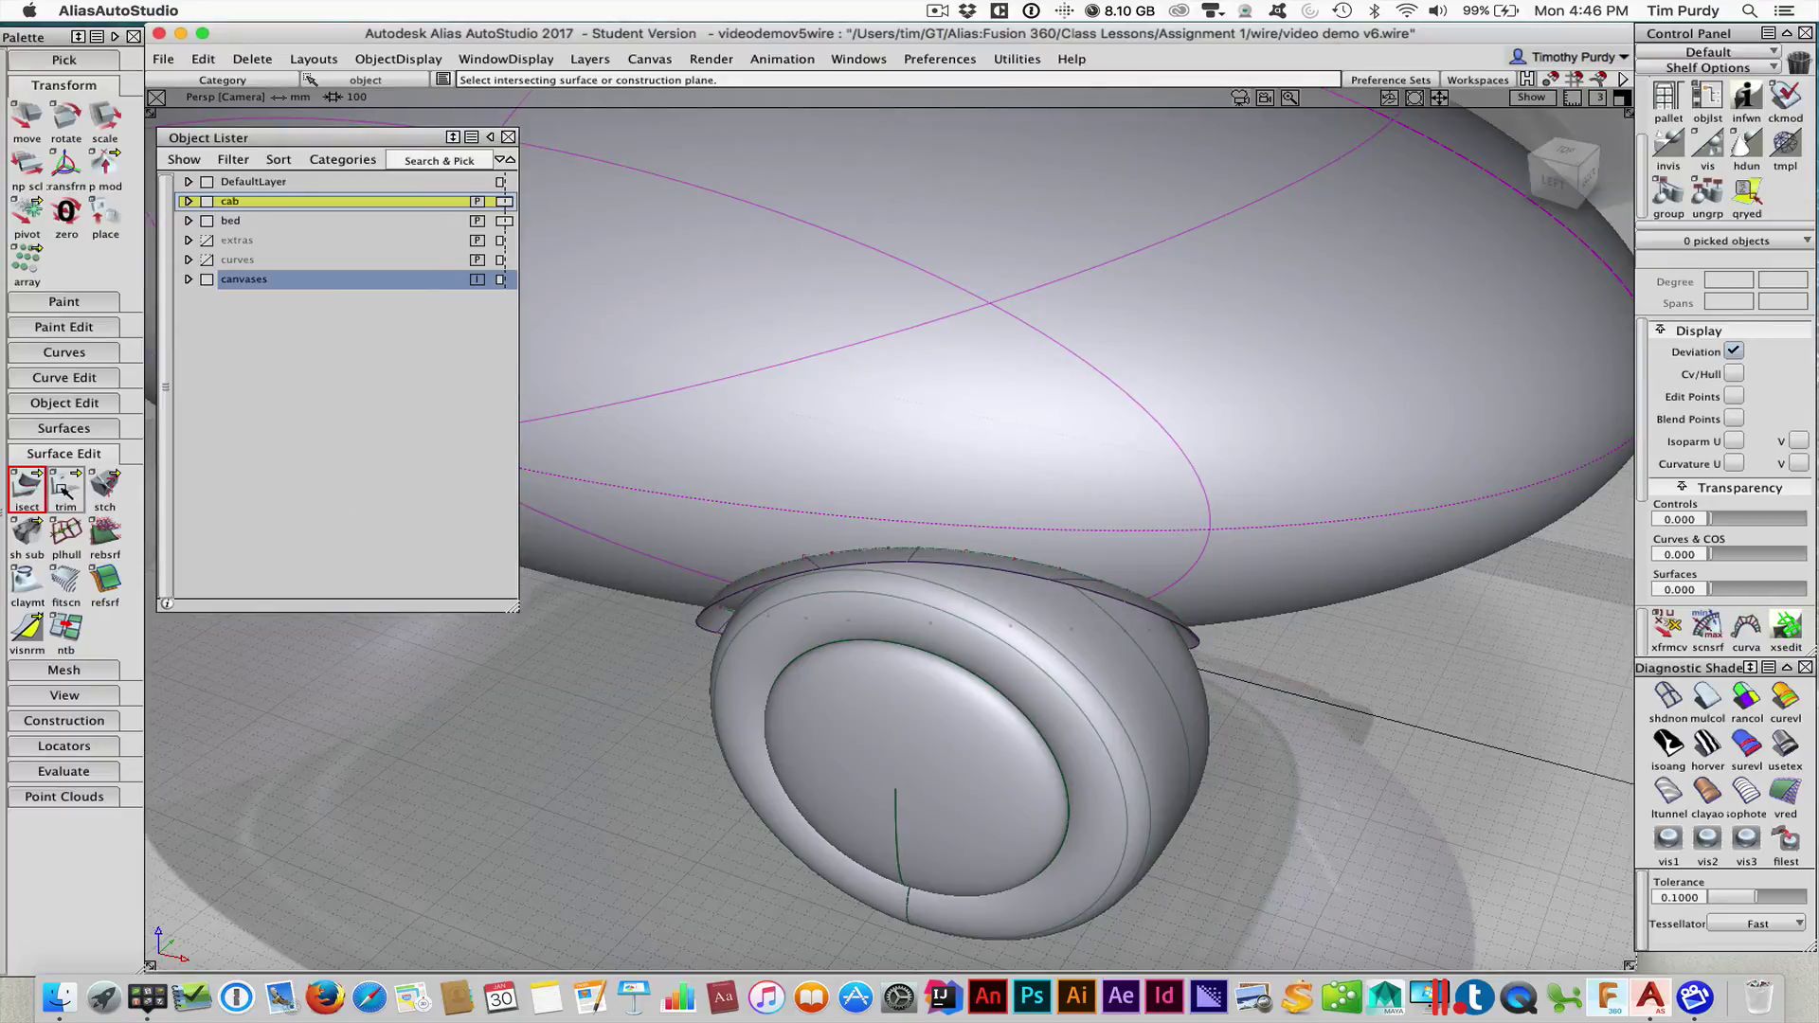
pyautogui.click(973, 528)
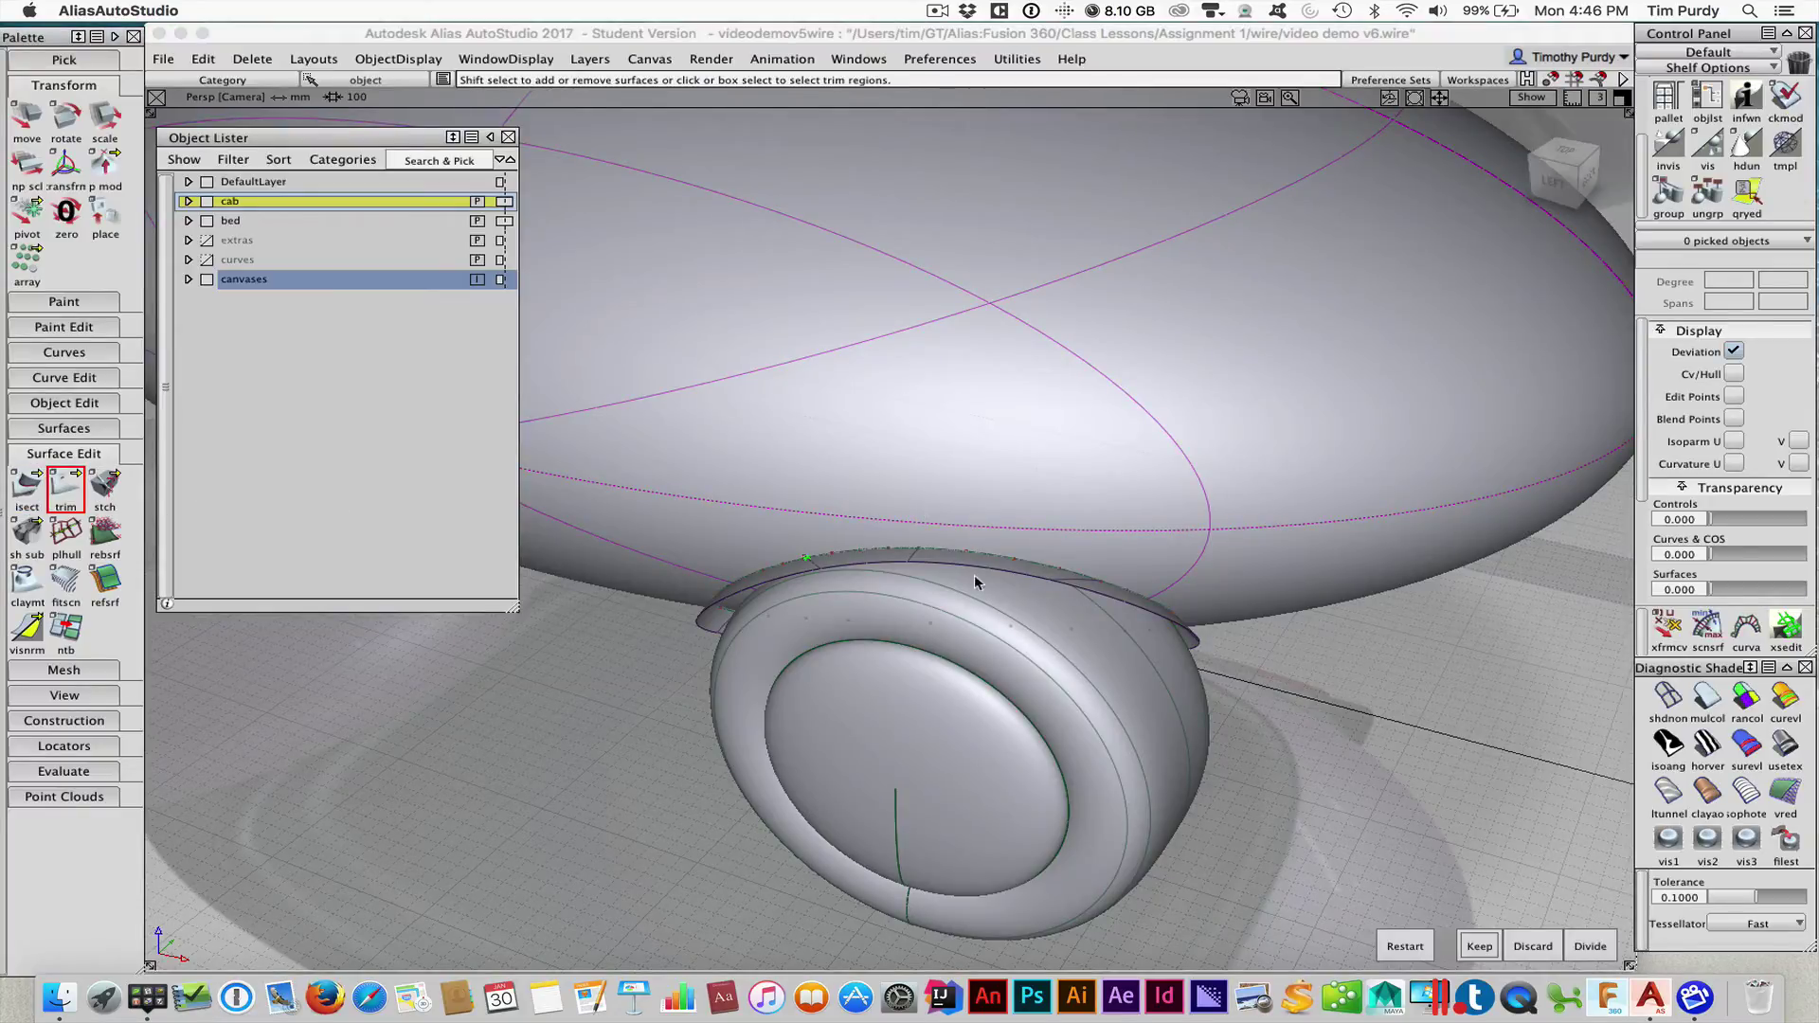
pyautogui.keyDown('ctrl'); pyautogui.keyDown('shift'); pyautogui.moveTo(996, 598); pyautogui.dragTo(996, 621); pyautogui.keyUp('shift'); pyautogui.keyUp('ctrl')
pyautogui.keyDown('ctrl'); pyautogui.keyDown('shift'); pyautogui.click(1000, 633); pyautogui.keyUp('shift'); pyautogui.keyUp('ctrl')
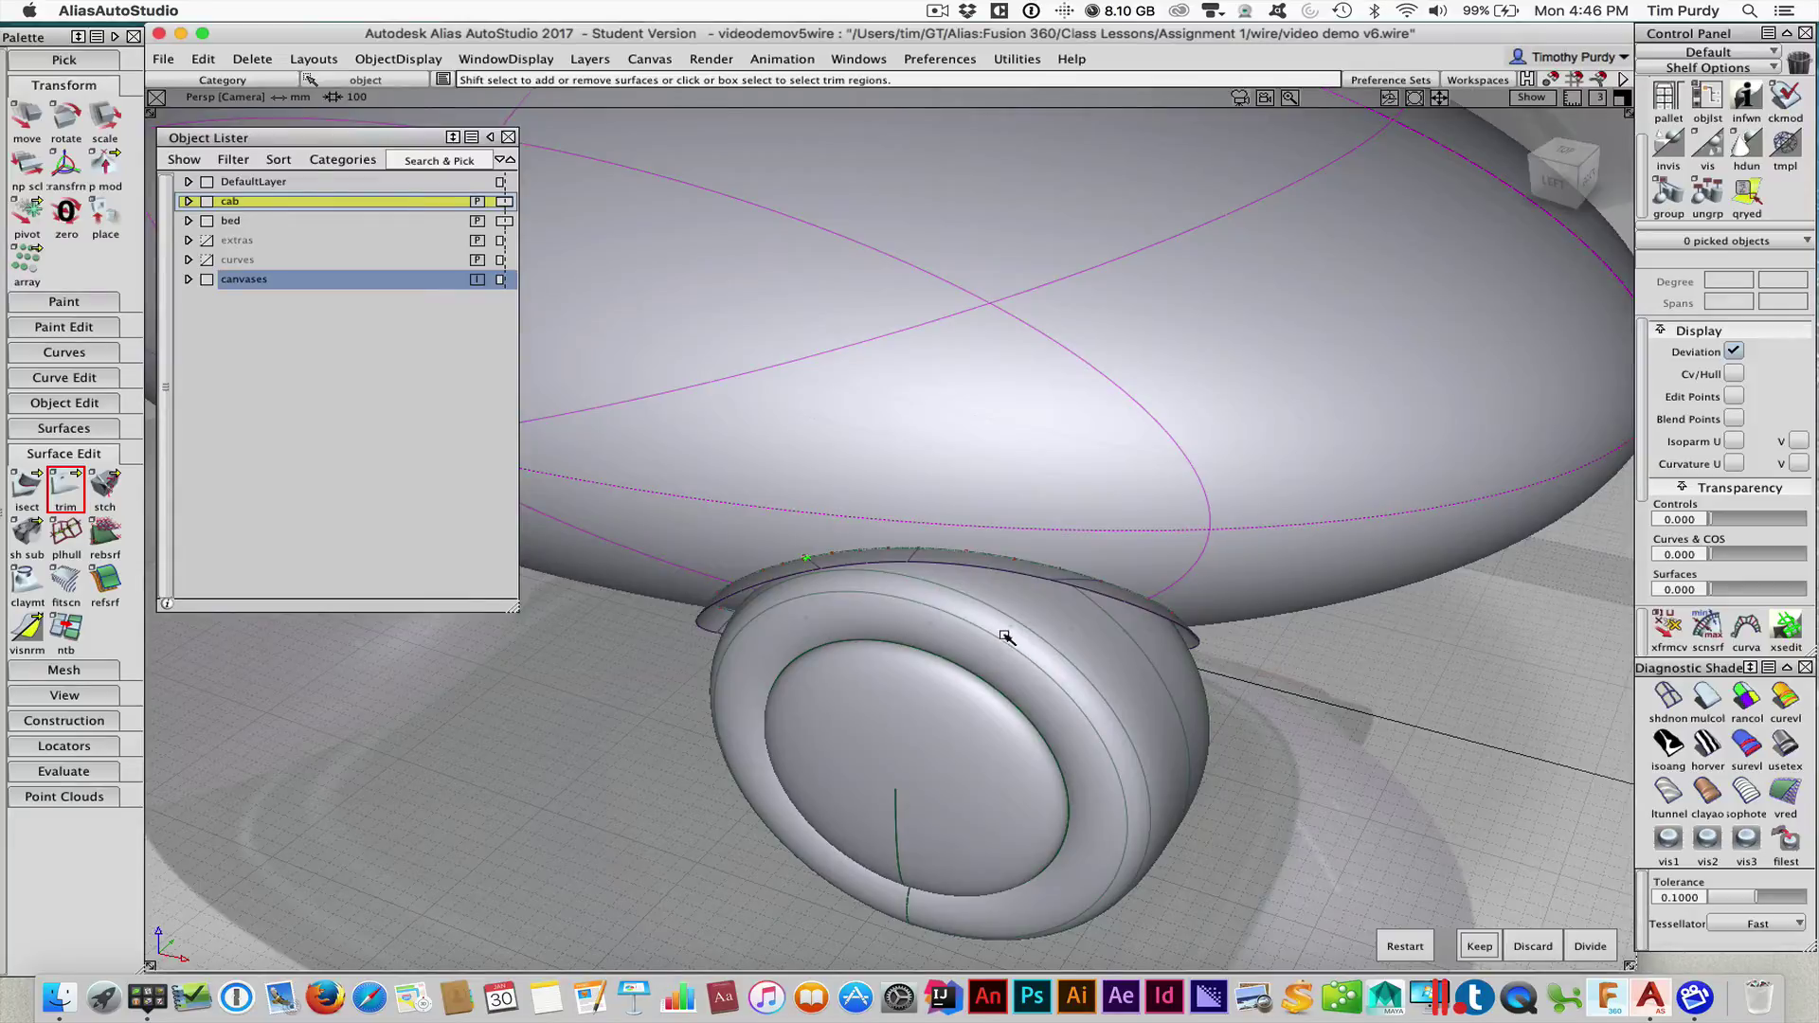
pyautogui.moveTo(1003, 637)
pyautogui.keyDown('ctrl'); pyautogui.keyDown('shift'); pyautogui.mouseDown(button='middle')
pyautogui.moveTo(1005, 614)
pyautogui.moveTo(1001, 642)
pyautogui.mouseUp(button='middle'); pyautogui.keyUp('shift'); pyautogui.keyUp('ctrl')
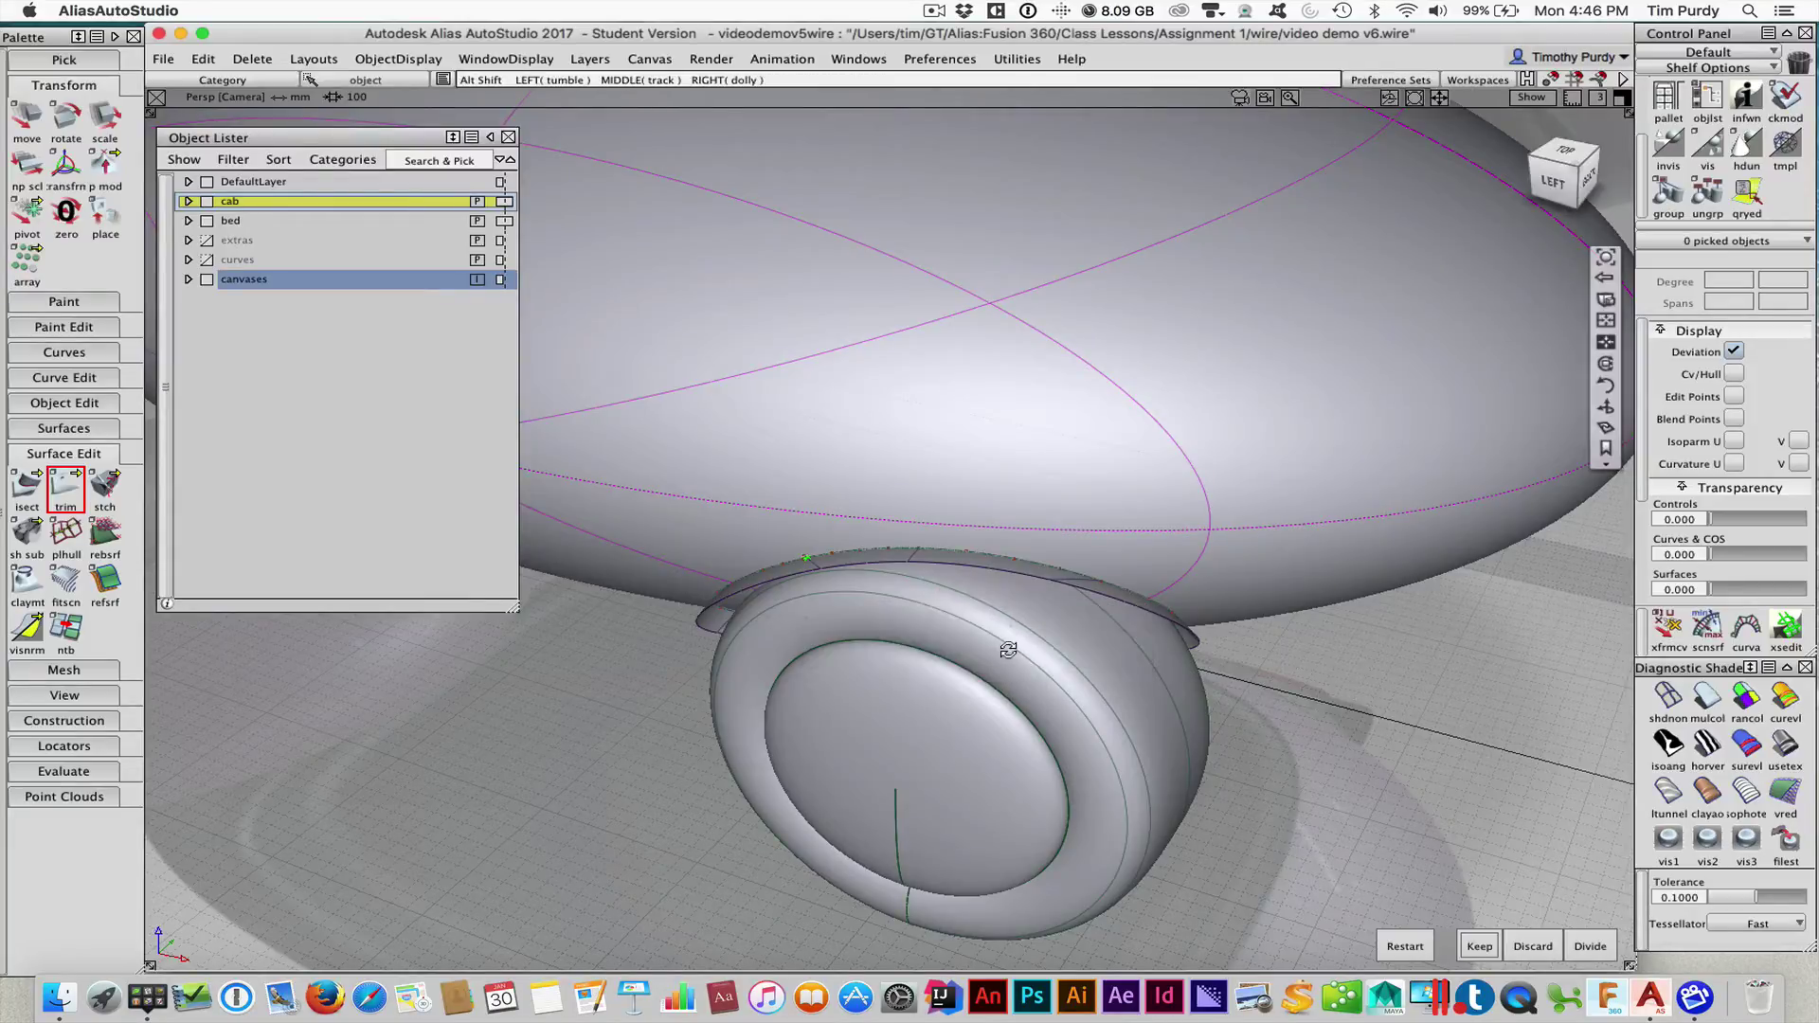
pyautogui.keyDown('alt'); pyautogui.keyDown('shift'); pyautogui.moveTo(999, 637); pyautogui.dragTo(999, 545); pyautogui.keyUp('shift'); pyautogui.keyUp('alt')
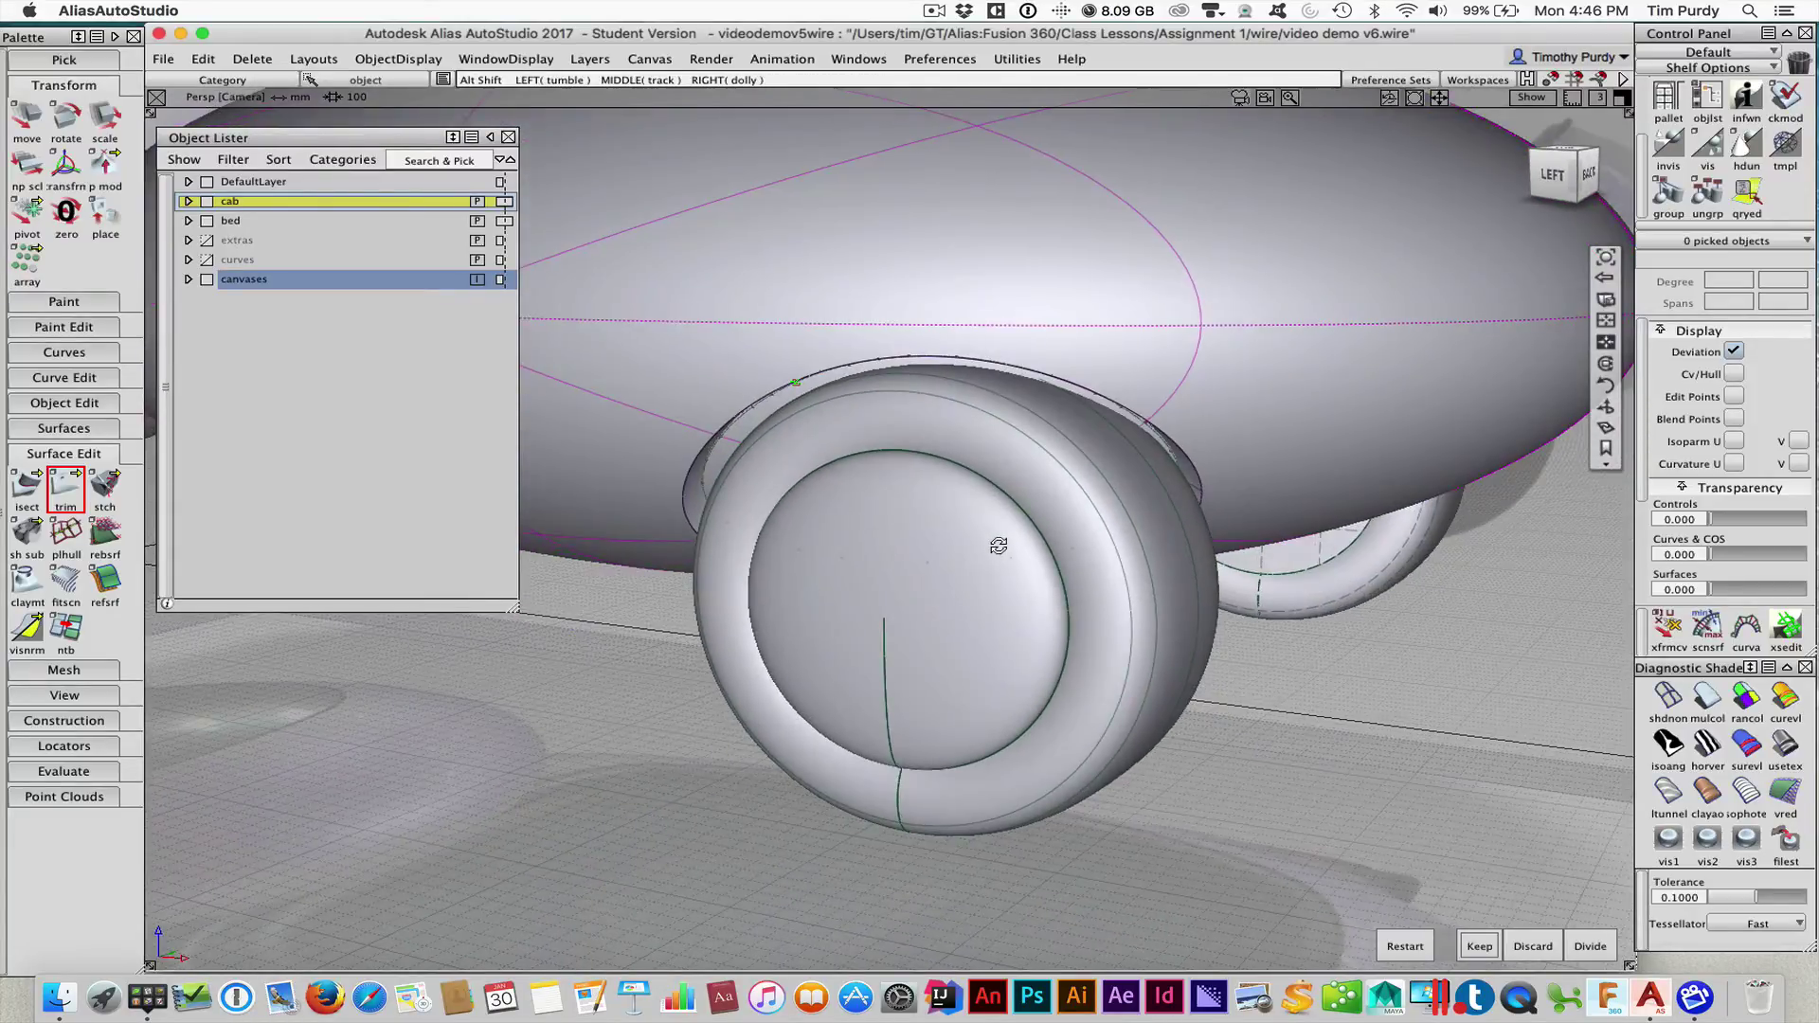
pyautogui.click(1102, 351)
pyautogui.click(1479, 946)
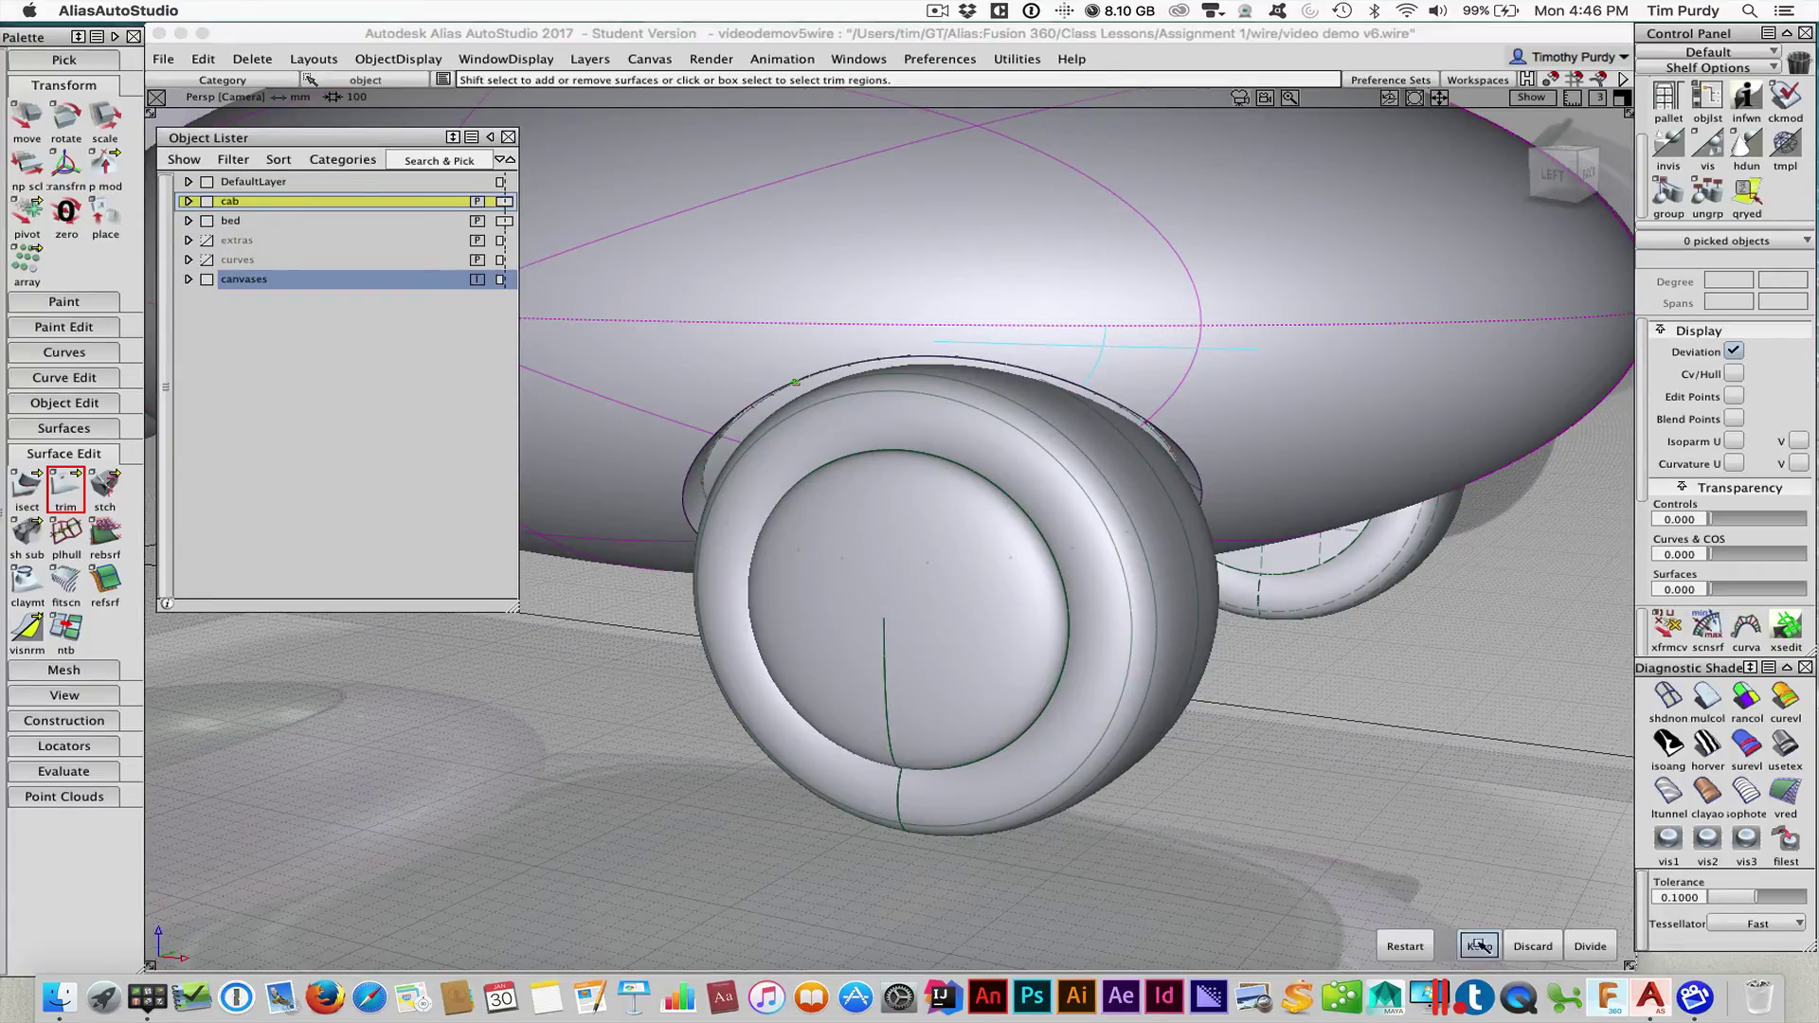
pyautogui.keyDown('alt'); pyautogui.keyDown('shift'); pyautogui.moveTo(1265, 511); pyautogui.dragTo(631, 594); pyautogui.keyUp('shift'); pyautogui.keyUp('alt')
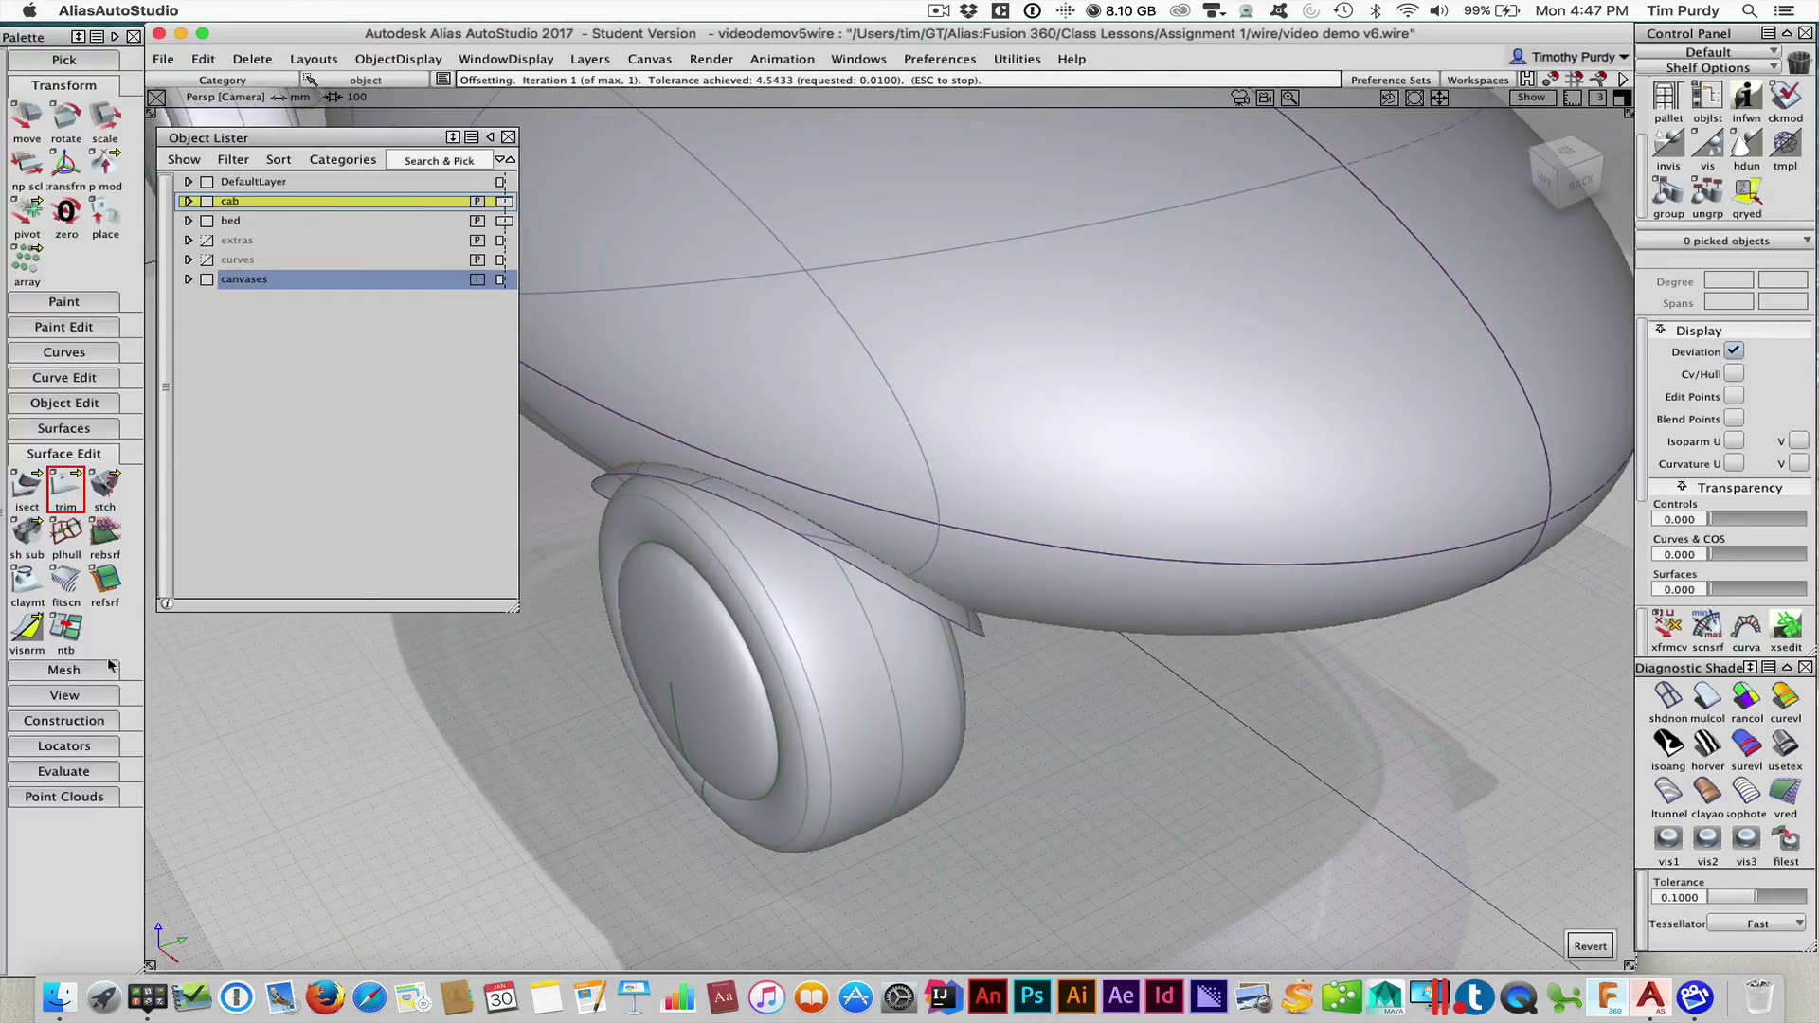
# Start the Fillet Flange tool from the rolled-edge surface commands
pyautogui.click(89, 454)
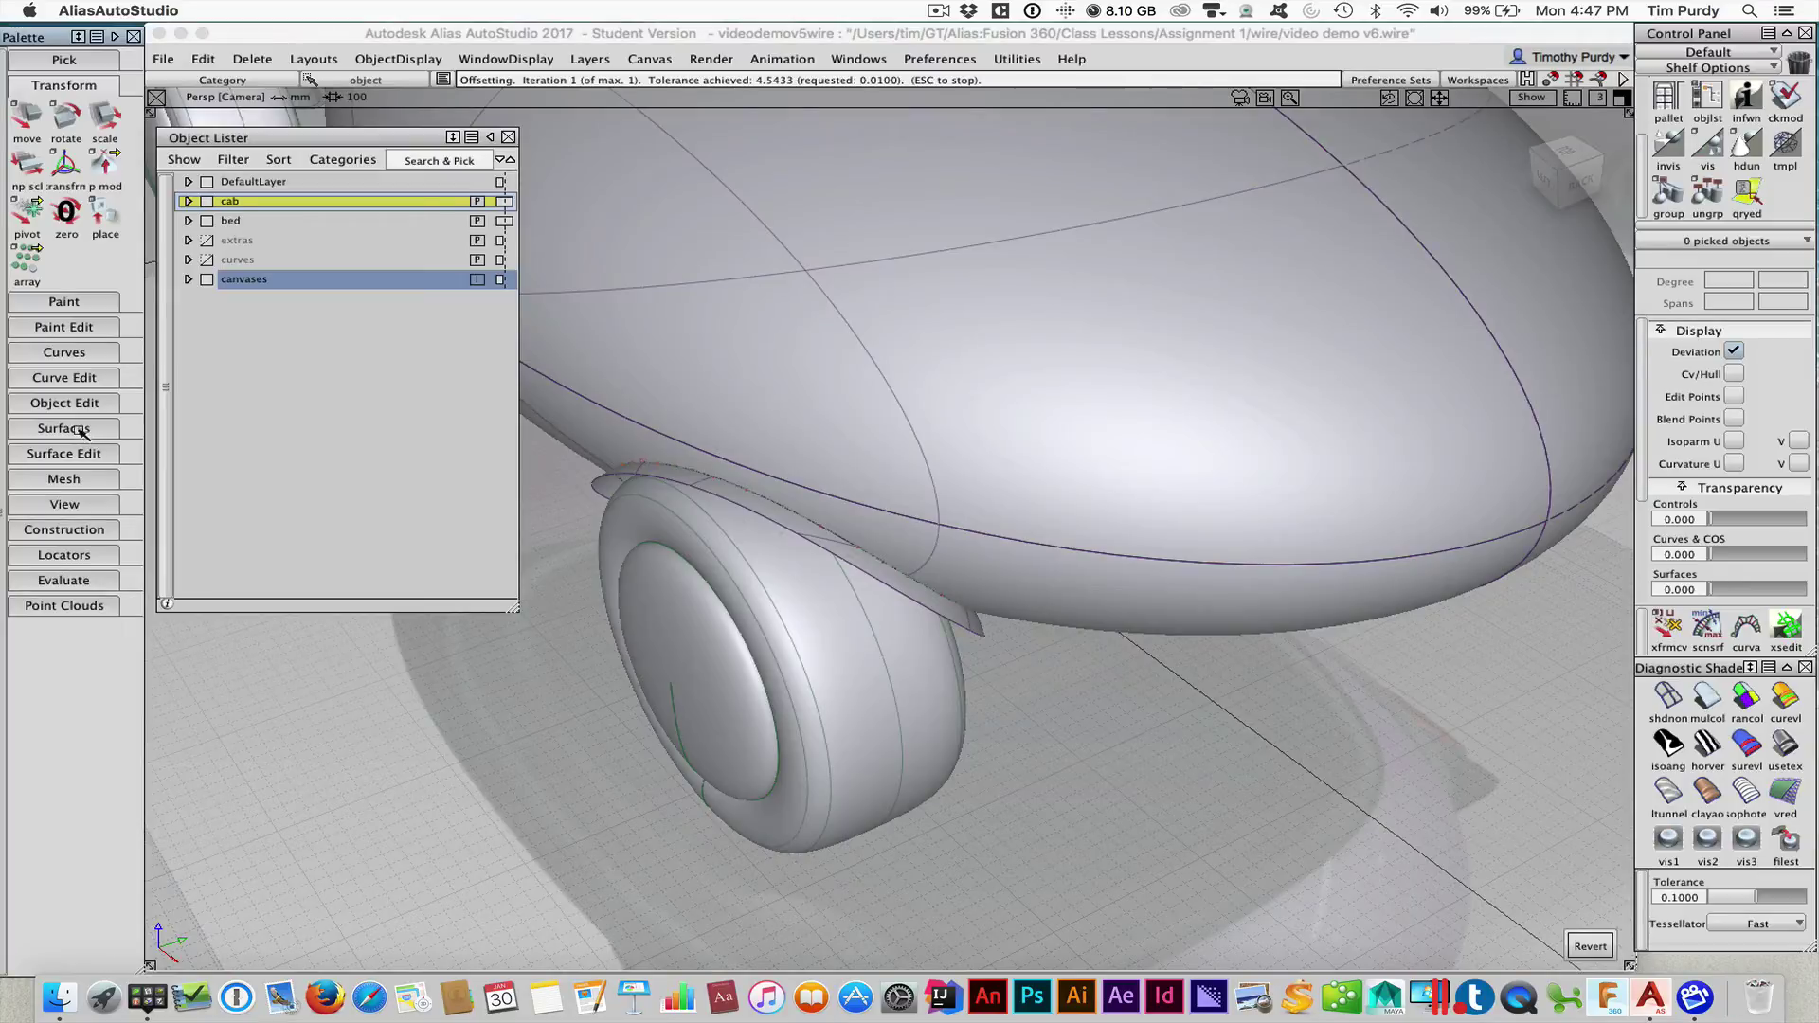
pyautogui.click(83, 432)
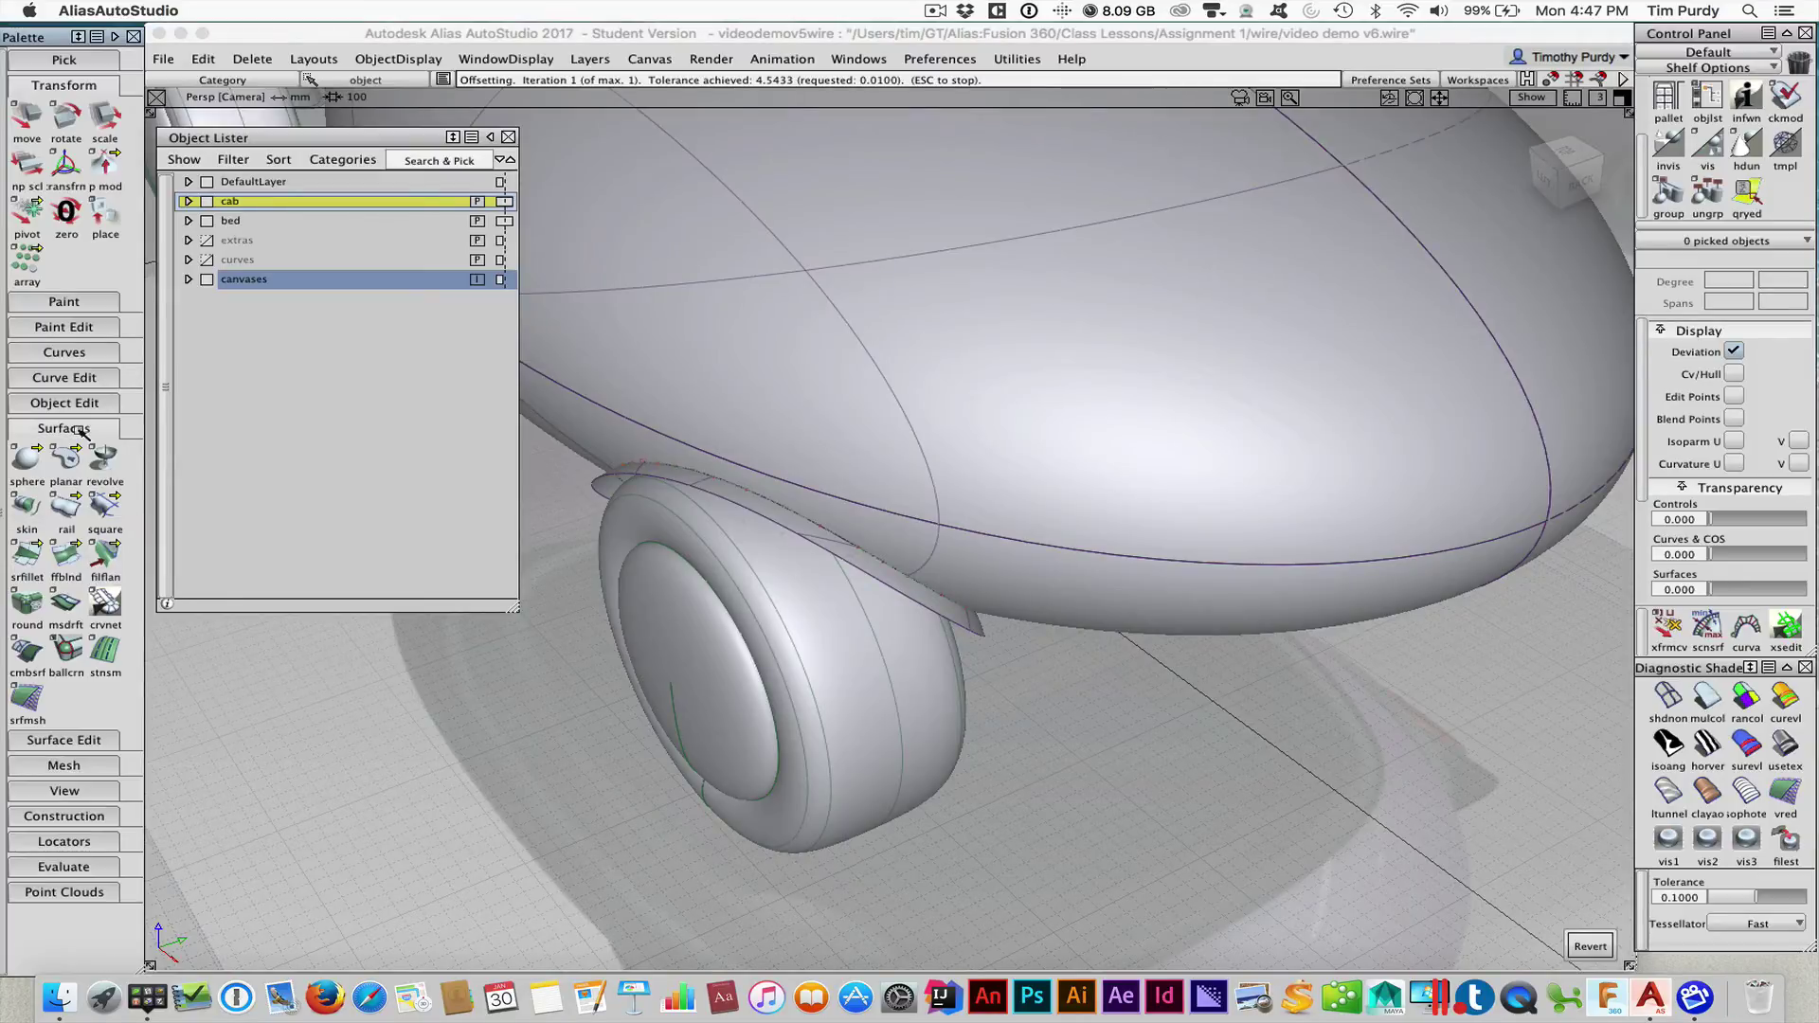
pyautogui.rightClick(82, 432)
pyautogui.moveTo(144, 624)
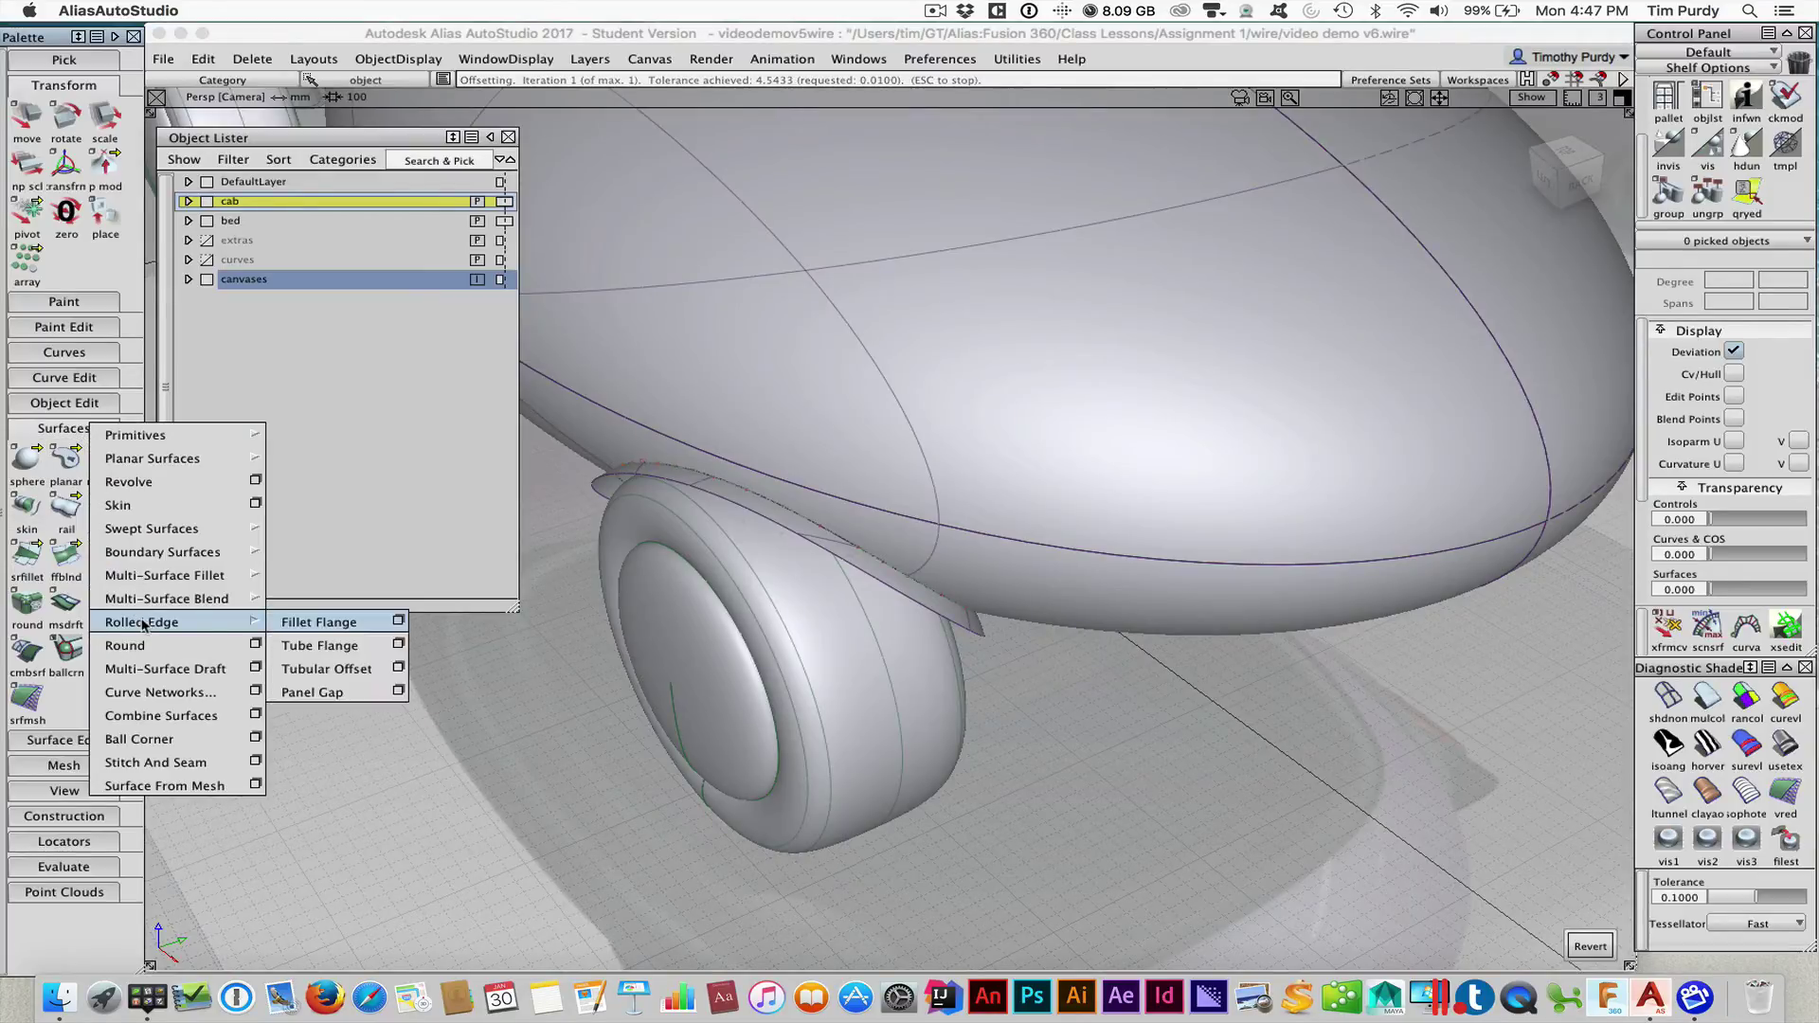
pyautogui.click(322, 623)
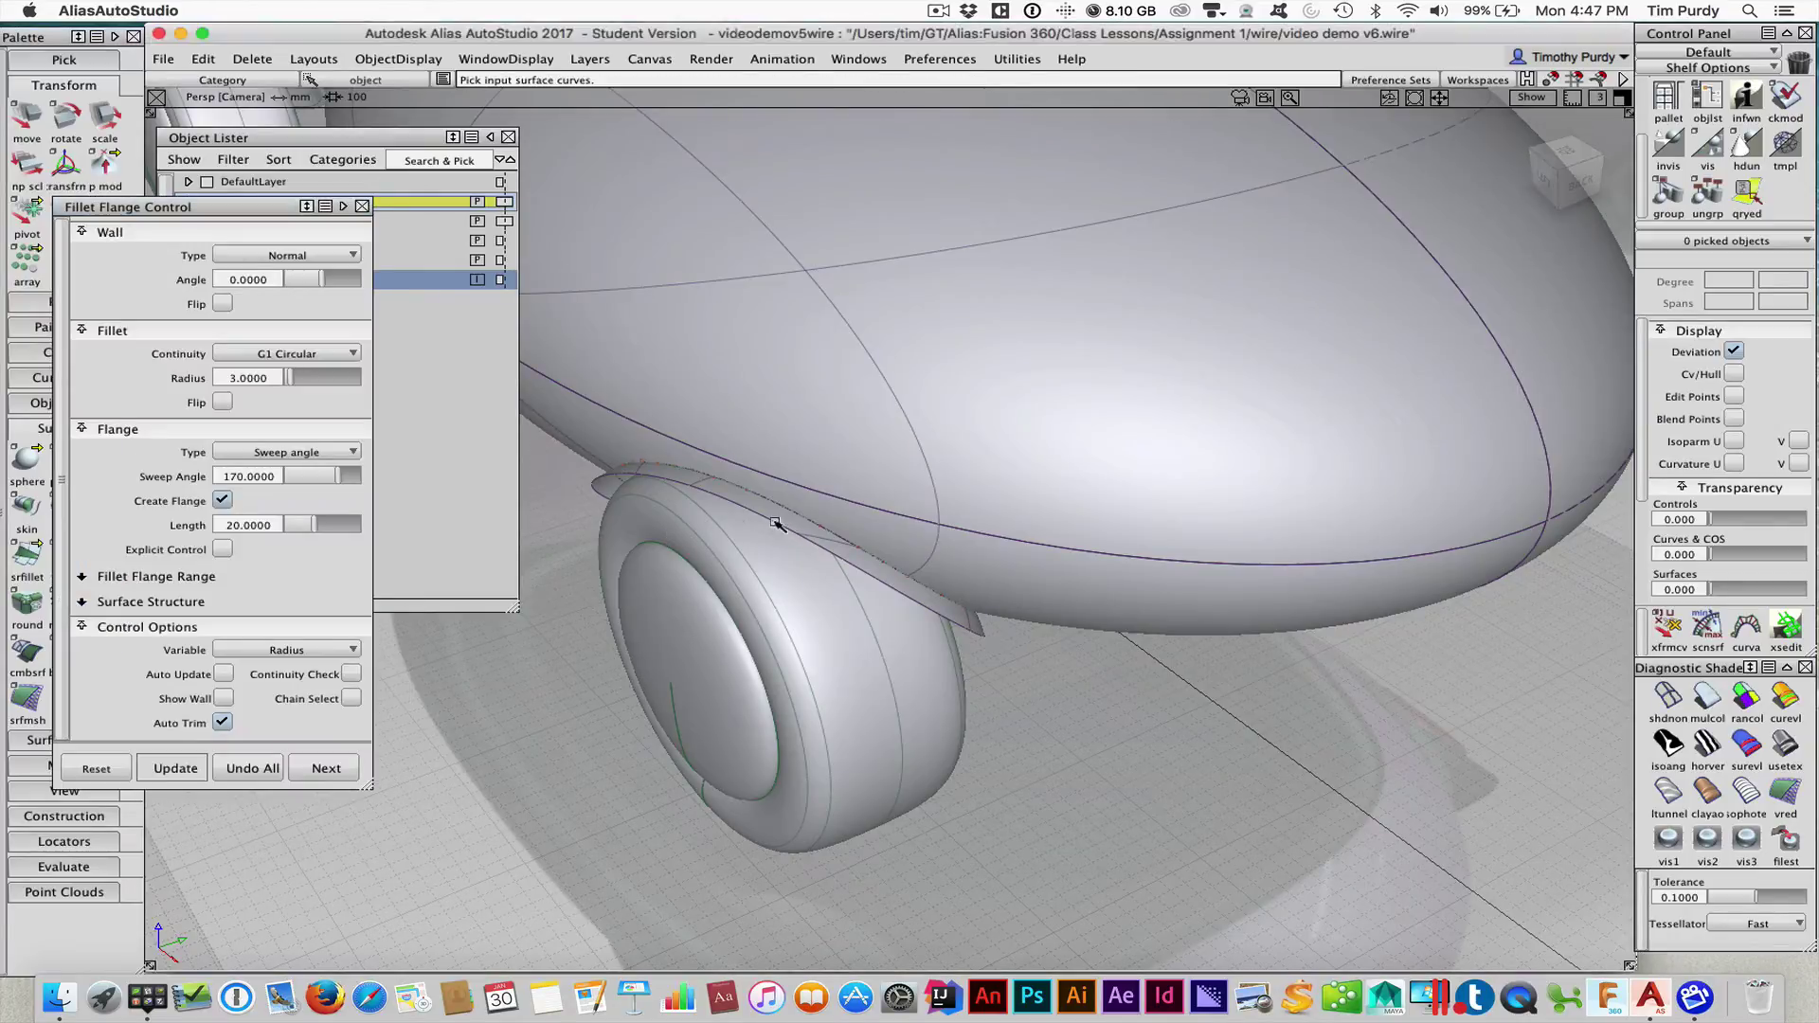
pyautogui.click(776, 524)
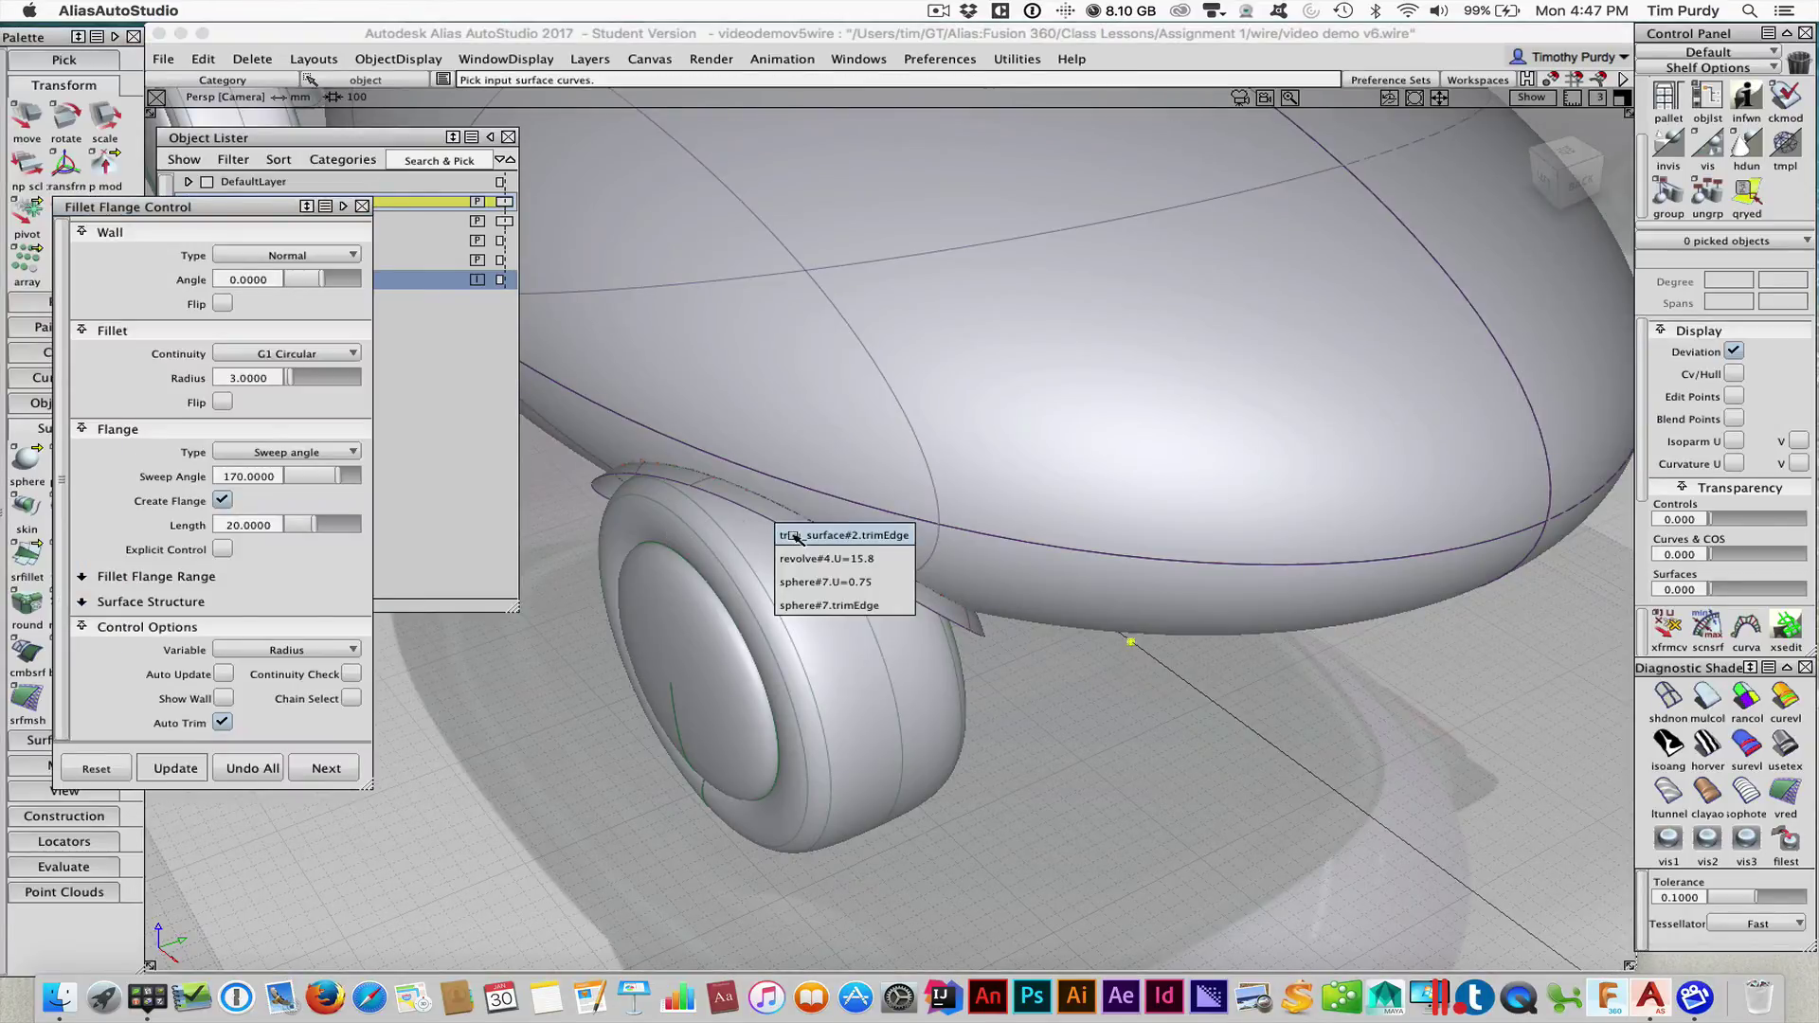
pyautogui.click(794, 536)
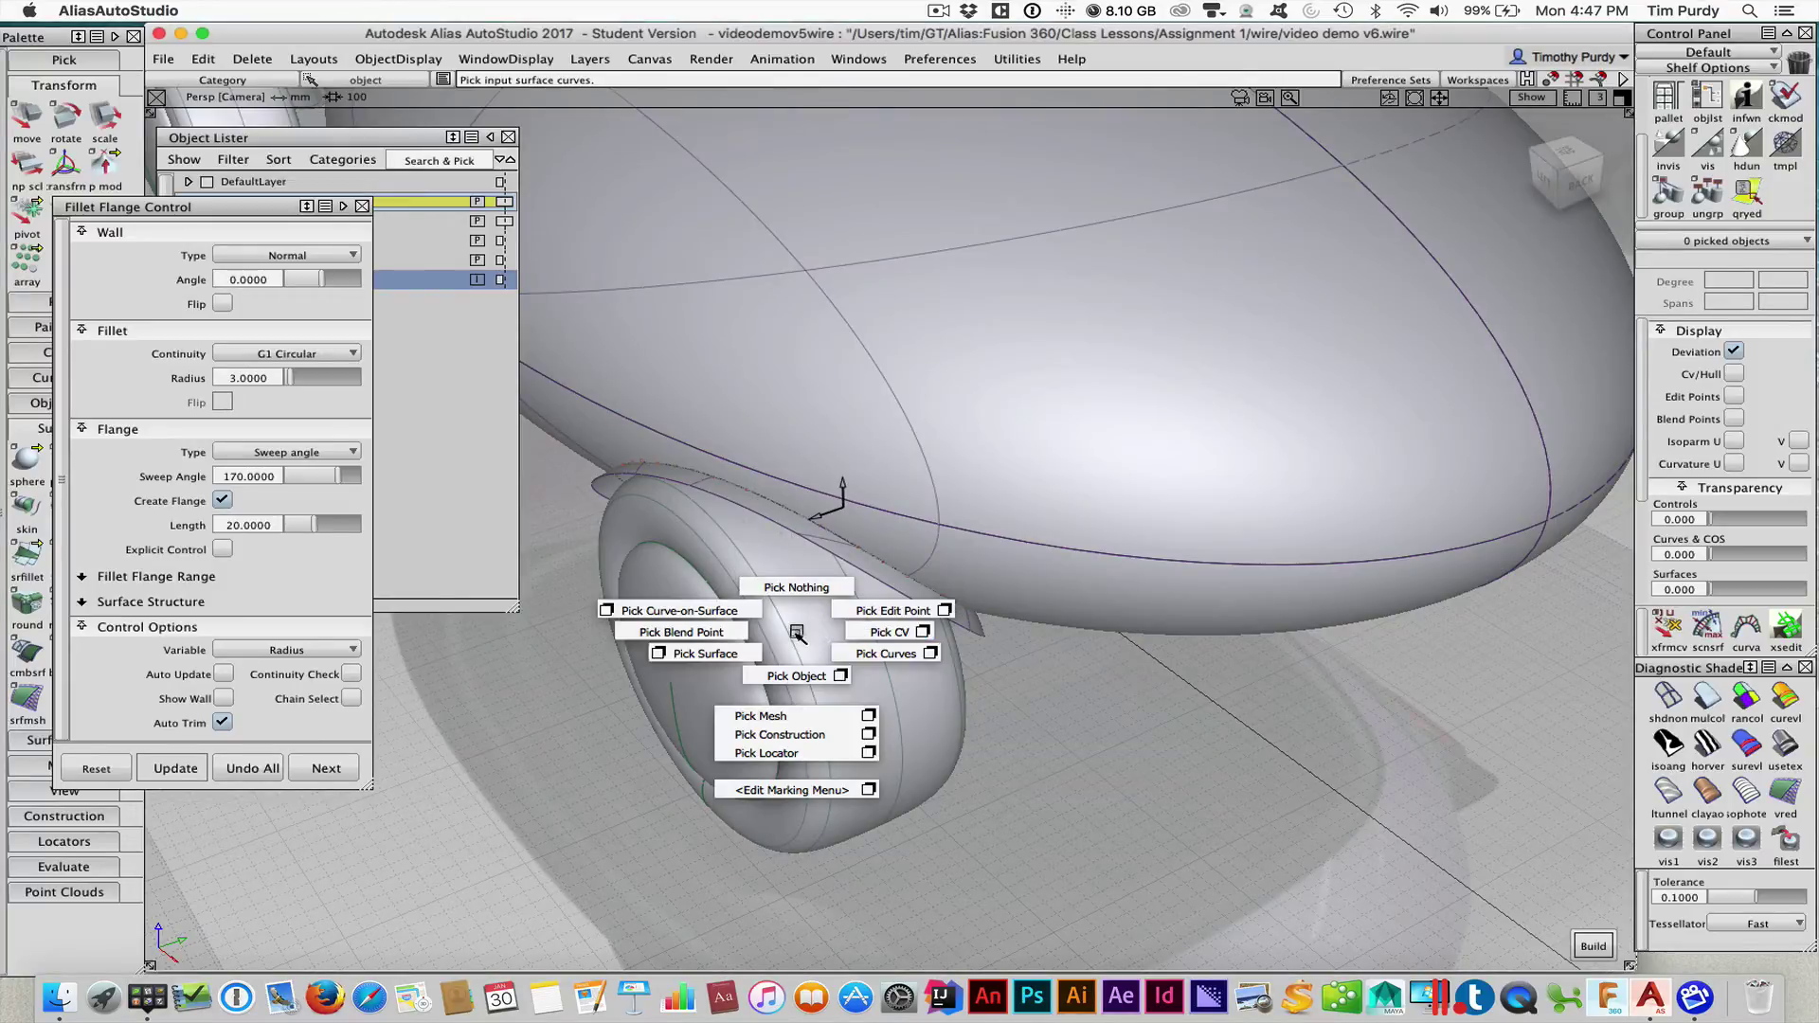
pyautogui.keyDown('alt'); pyautogui.keyDown('shift'); pyautogui.moveTo(806, 632); pyautogui.dragTo(893, 615); pyautogui.keyUp('shift'); pyautogui.keyUp('alt')
pyautogui.keyDown('ctrl'); pyautogui.keyDown('shift'); pyautogui.moveTo(1089, 662); pyautogui.dragTo(1086, 617); pyautogui.keyUp('shift'); pyautogui.keyUp('ctrl')
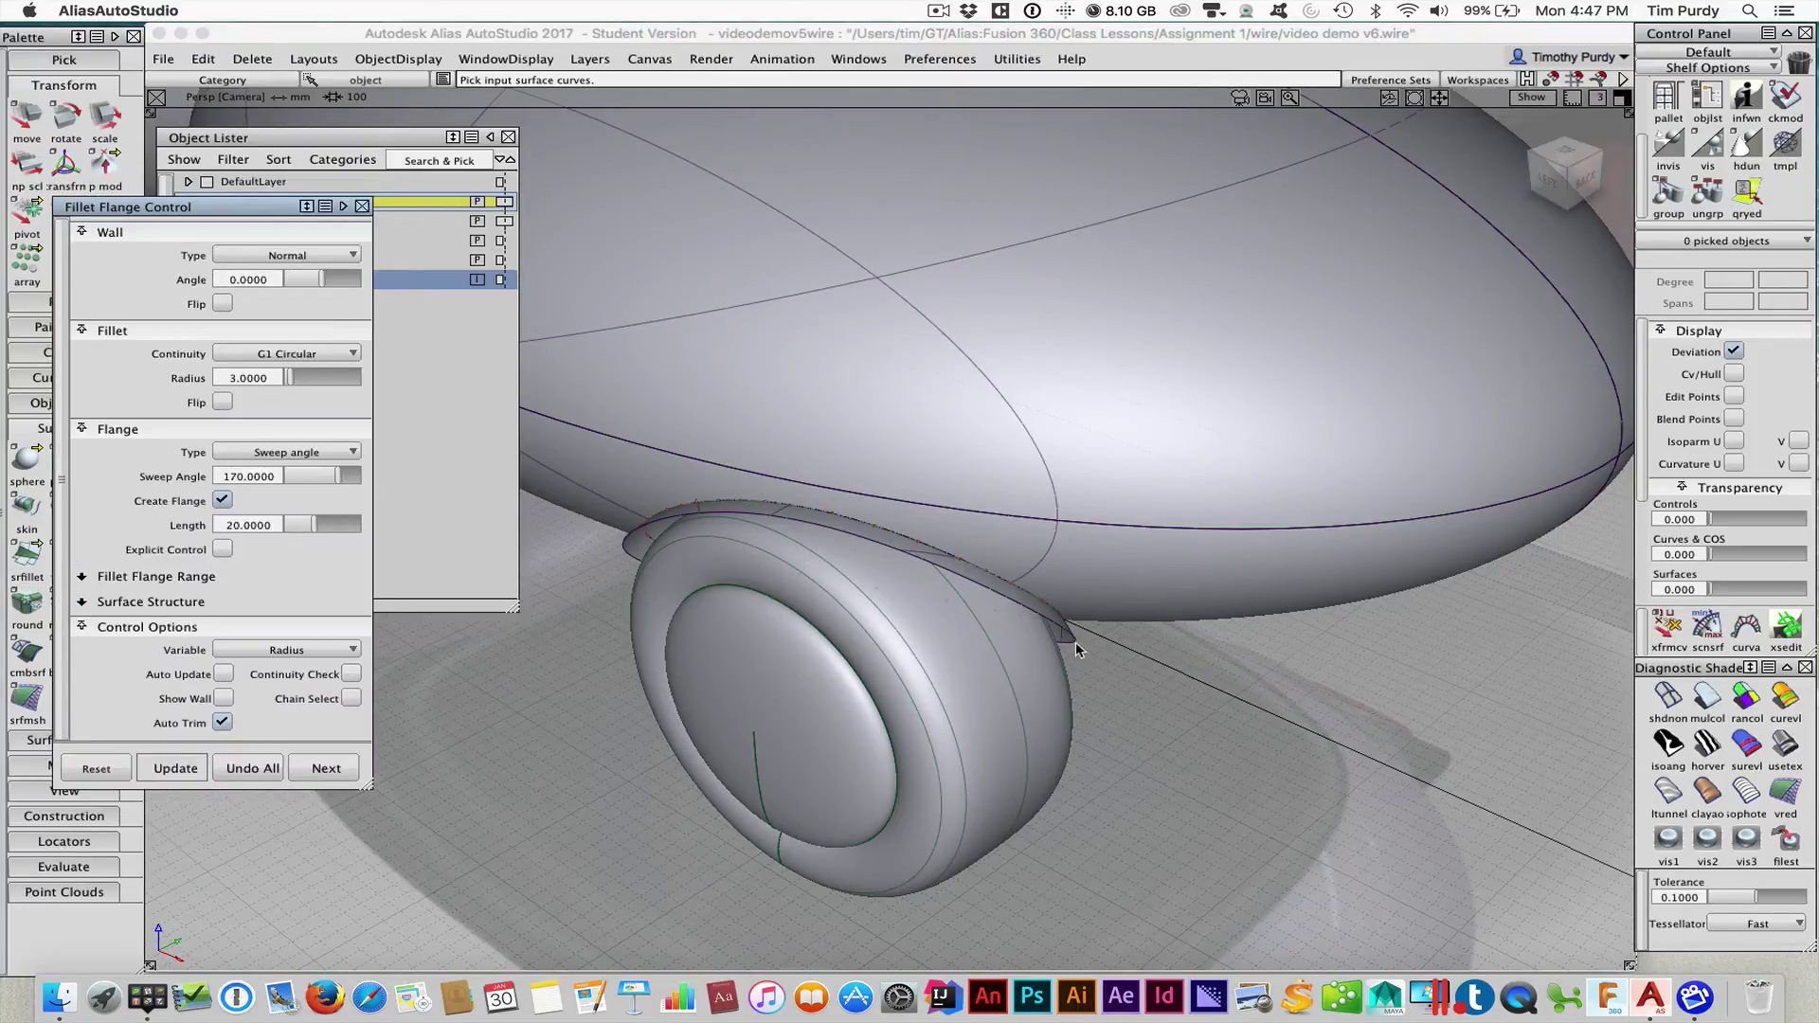
# Build a Fillet Flange with radius 3, sweep angle 170 and length 20 along the wheel well's outer edge, then close its controls
pyautogui.keyDown('ctrl'); pyautogui.keyDown('shift'); pyautogui.moveTo(1070, 654); pyautogui.dragTo(1088, 644, button='right'); pyautogui.keyUp('shift'); pyautogui.keyUp('ctrl')
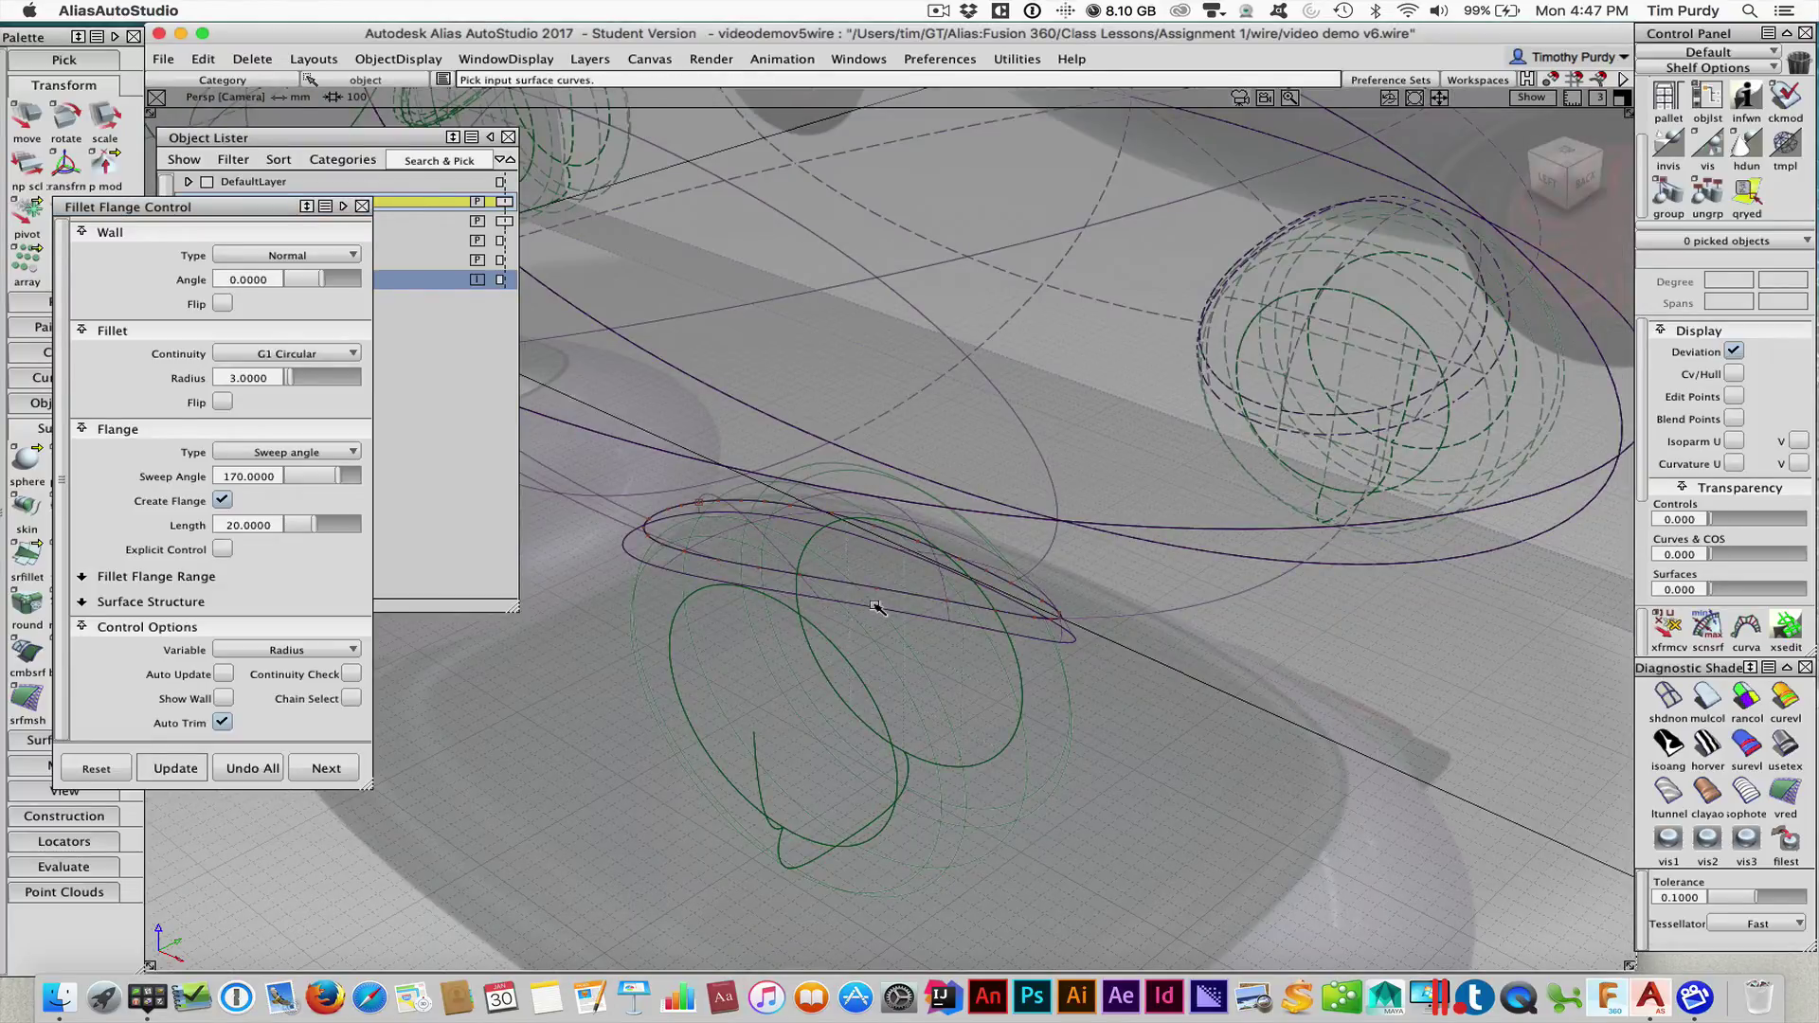
pyautogui.click(623, 551)
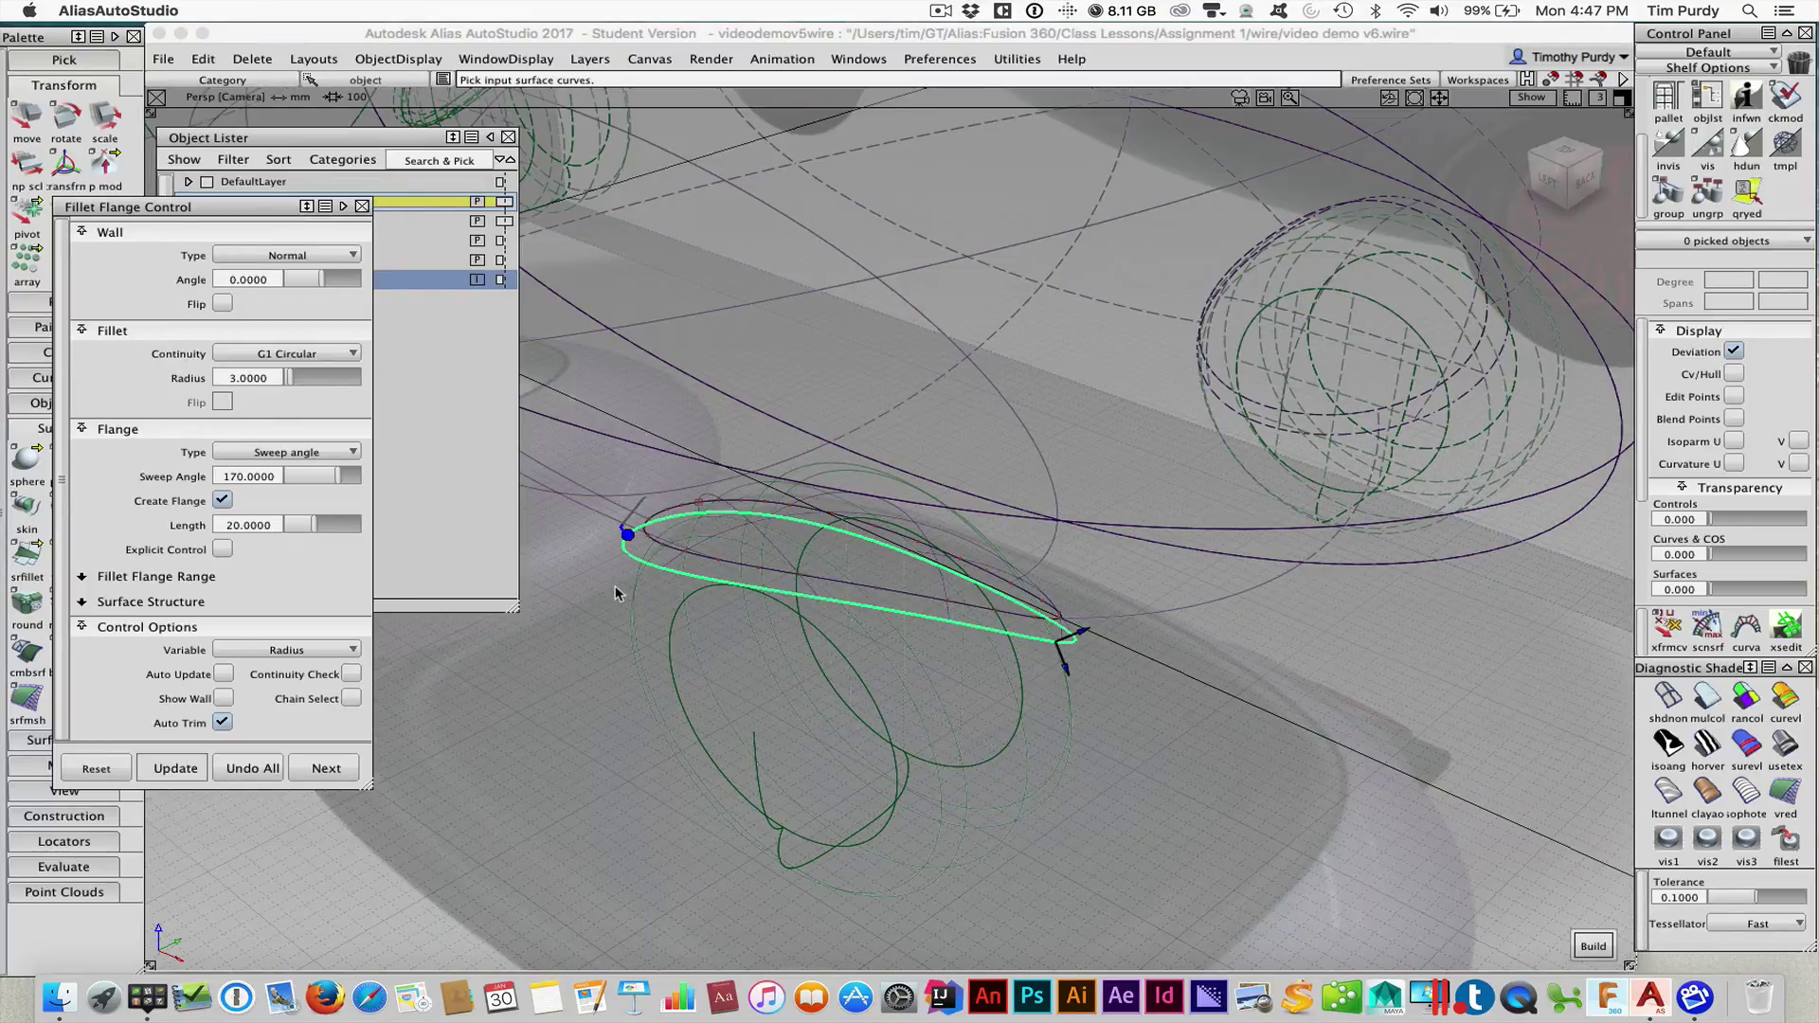
pyautogui.keyDown('ctrl'); pyautogui.keyDown('shift'); pyautogui.moveTo(616, 594); pyautogui.dragTo(645, 592, button='right'); pyautogui.keyUp('shift'); pyautogui.keyUp('ctrl')
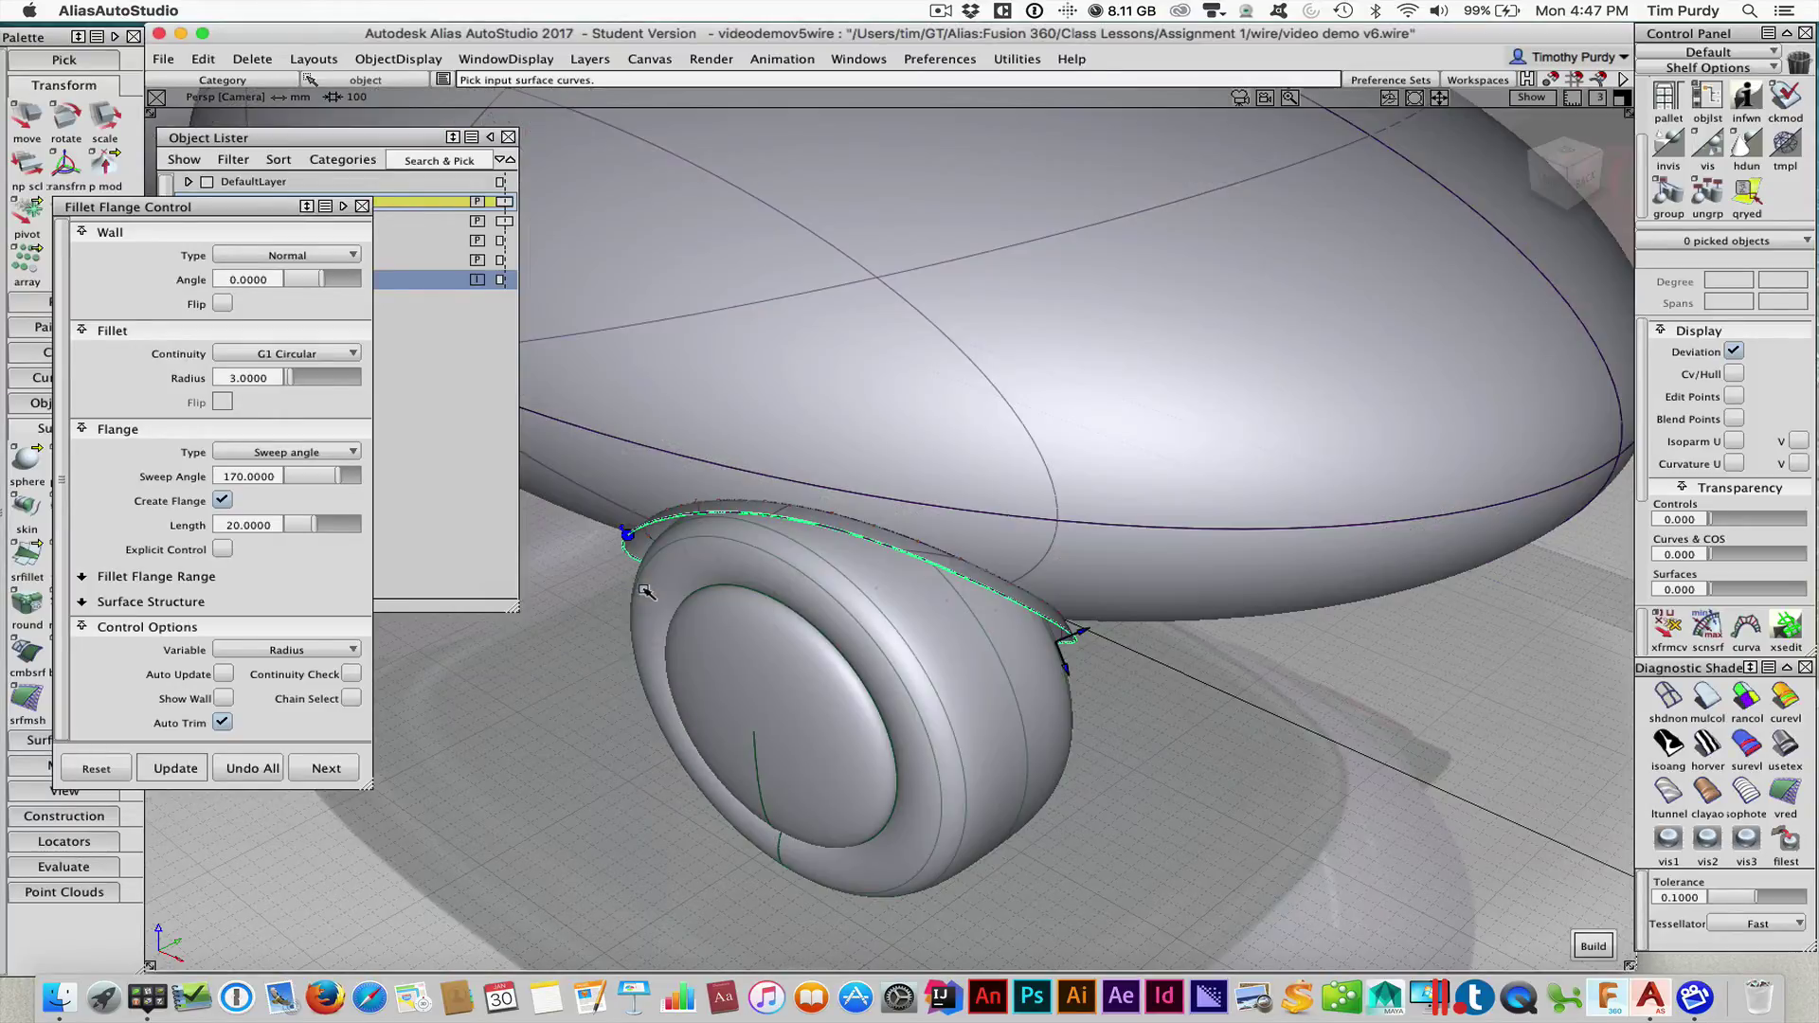
pyautogui.click(1592, 945)
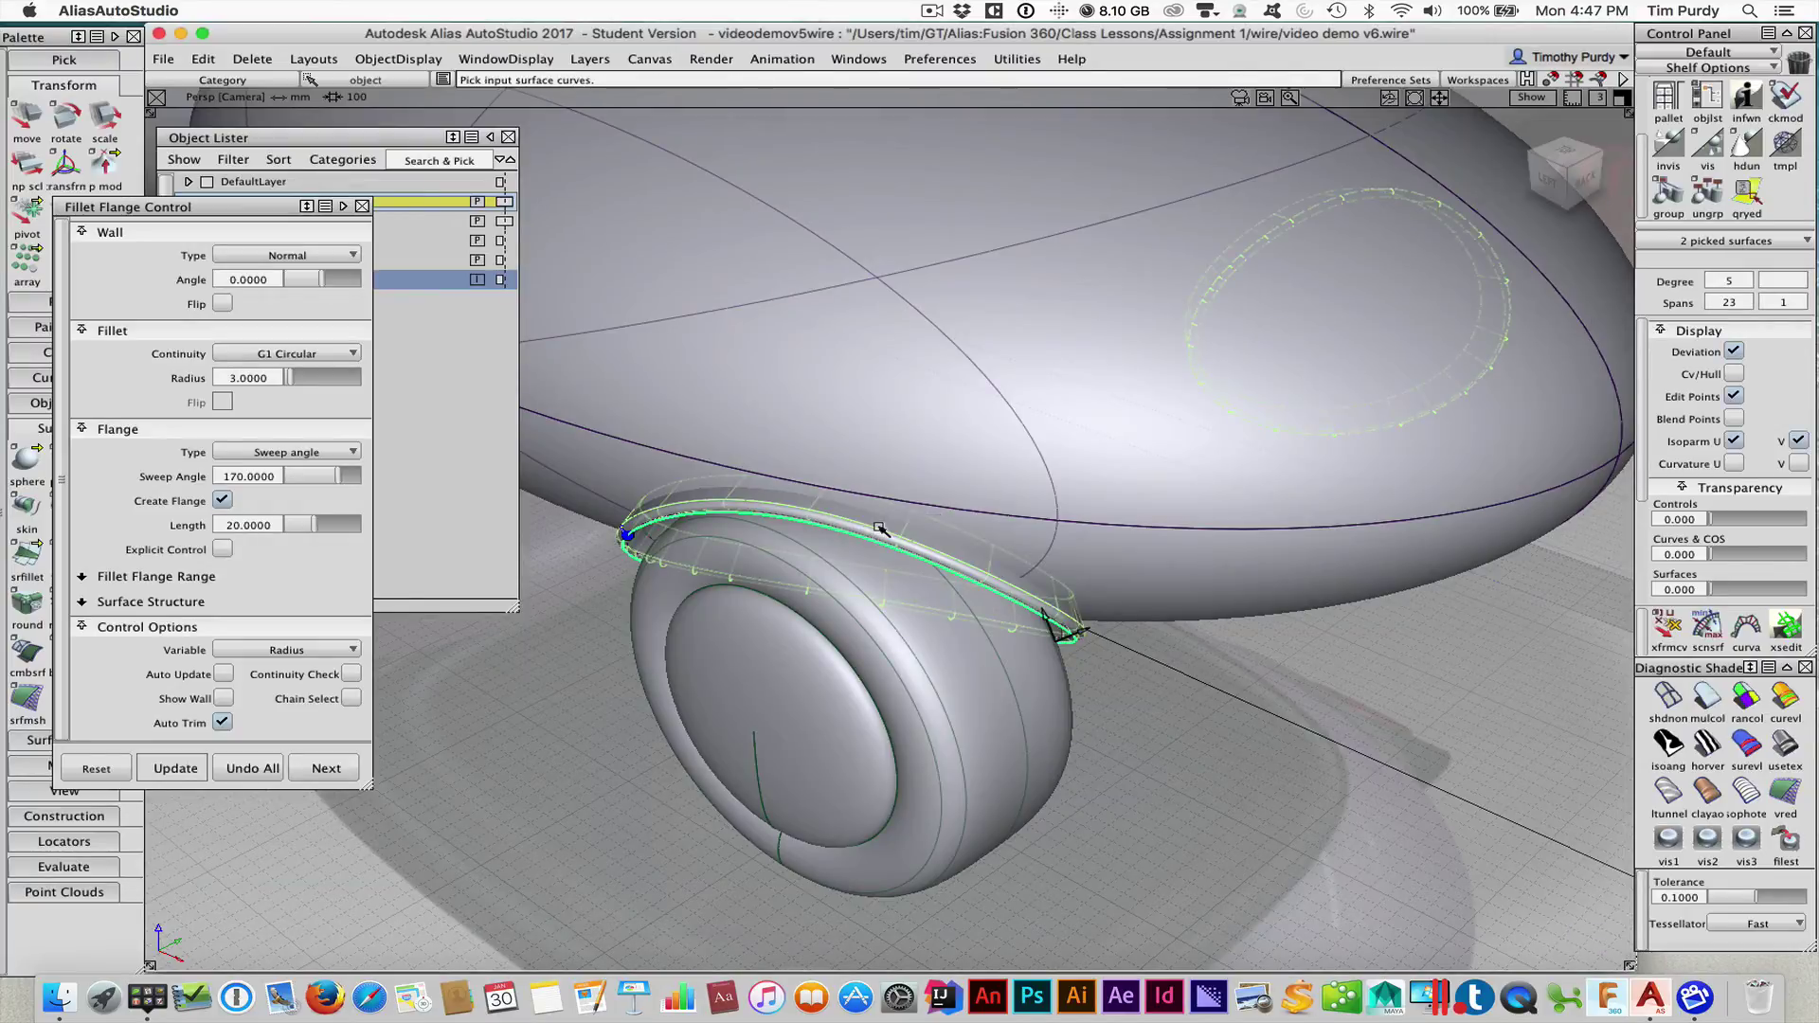
pyautogui.moveTo(879, 527)
pyautogui.keyDown('ctrl'); pyautogui.keyDown('shift'); pyautogui.mouseDown(button='right')
pyautogui.moveTo(871, 545)
pyautogui.moveTo(890, 502)
pyautogui.moveTo(923, 519)
pyautogui.moveTo(891, 522)
pyautogui.mouseUp(button='right'); pyautogui.keyUp('shift'); pyautogui.keyUp('ctrl')
pyautogui.click(1040, 338)
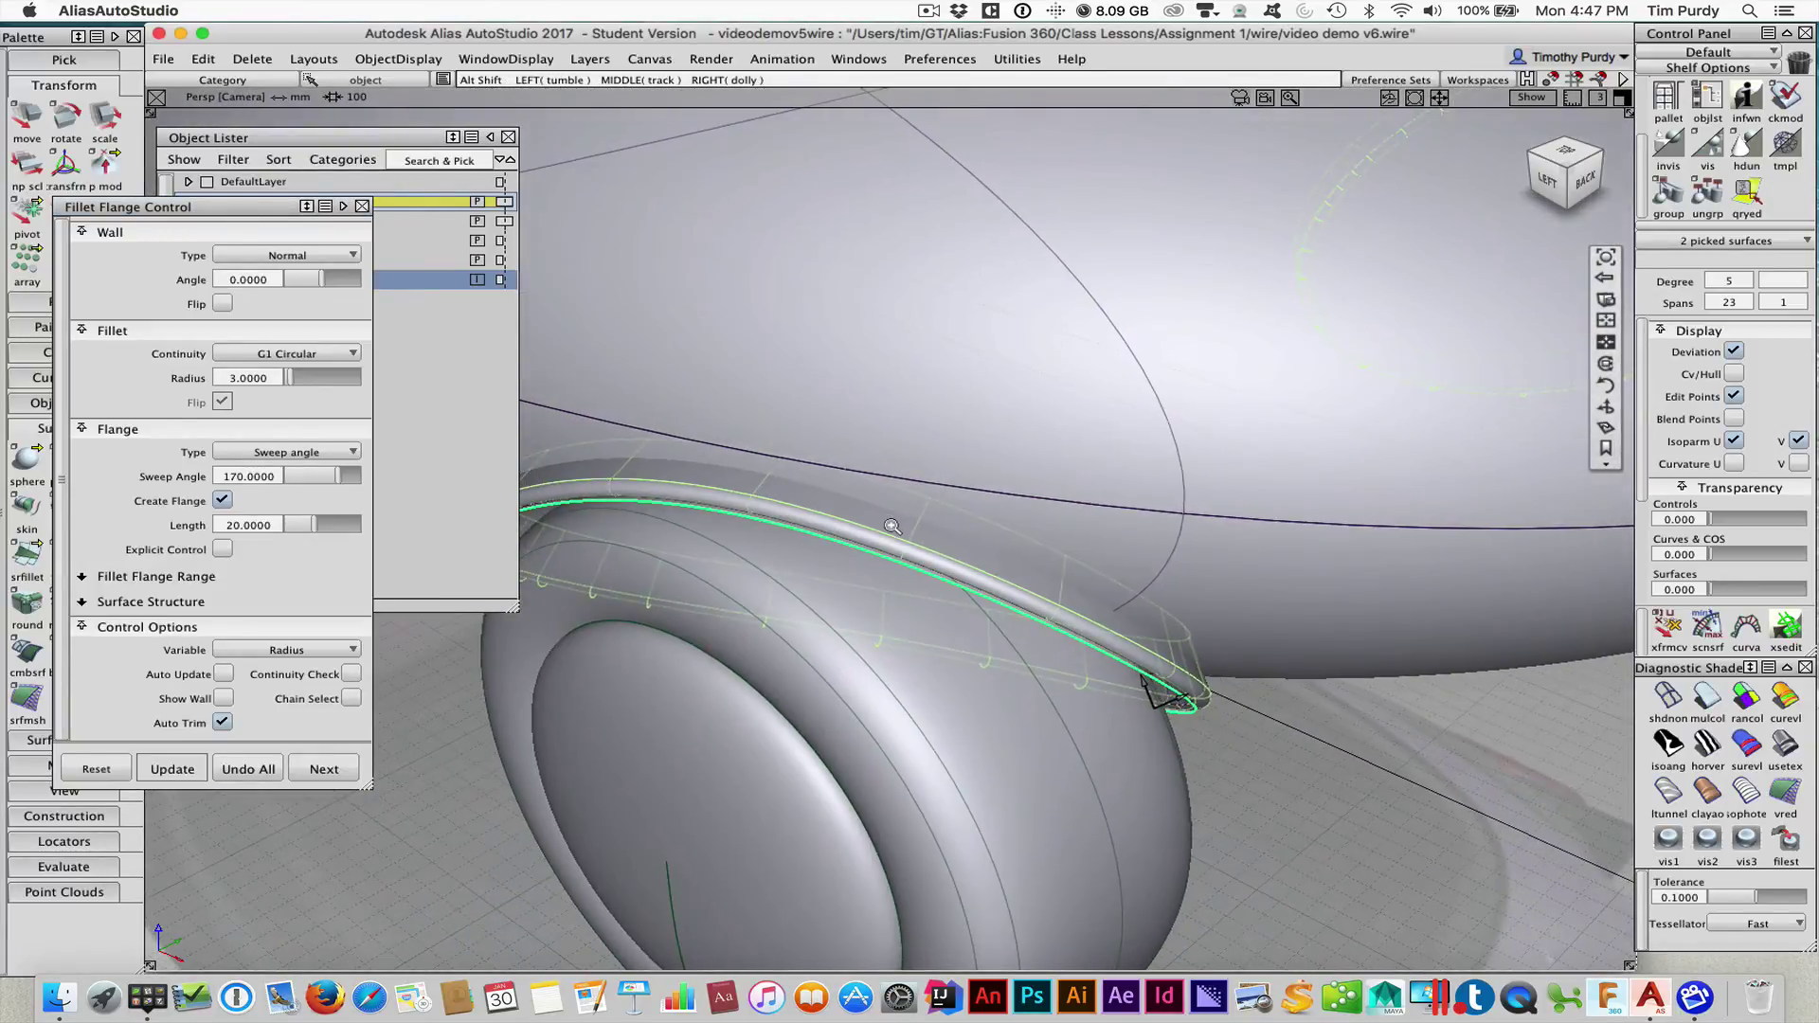
pyautogui.keyDown('alt'); pyautogui.keyDown('shift'); pyautogui.moveTo(893, 524); pyautogui.dragTo(1070, 464); pyautogui.keyUp('shift'); pyautogui.keyUp('alt')
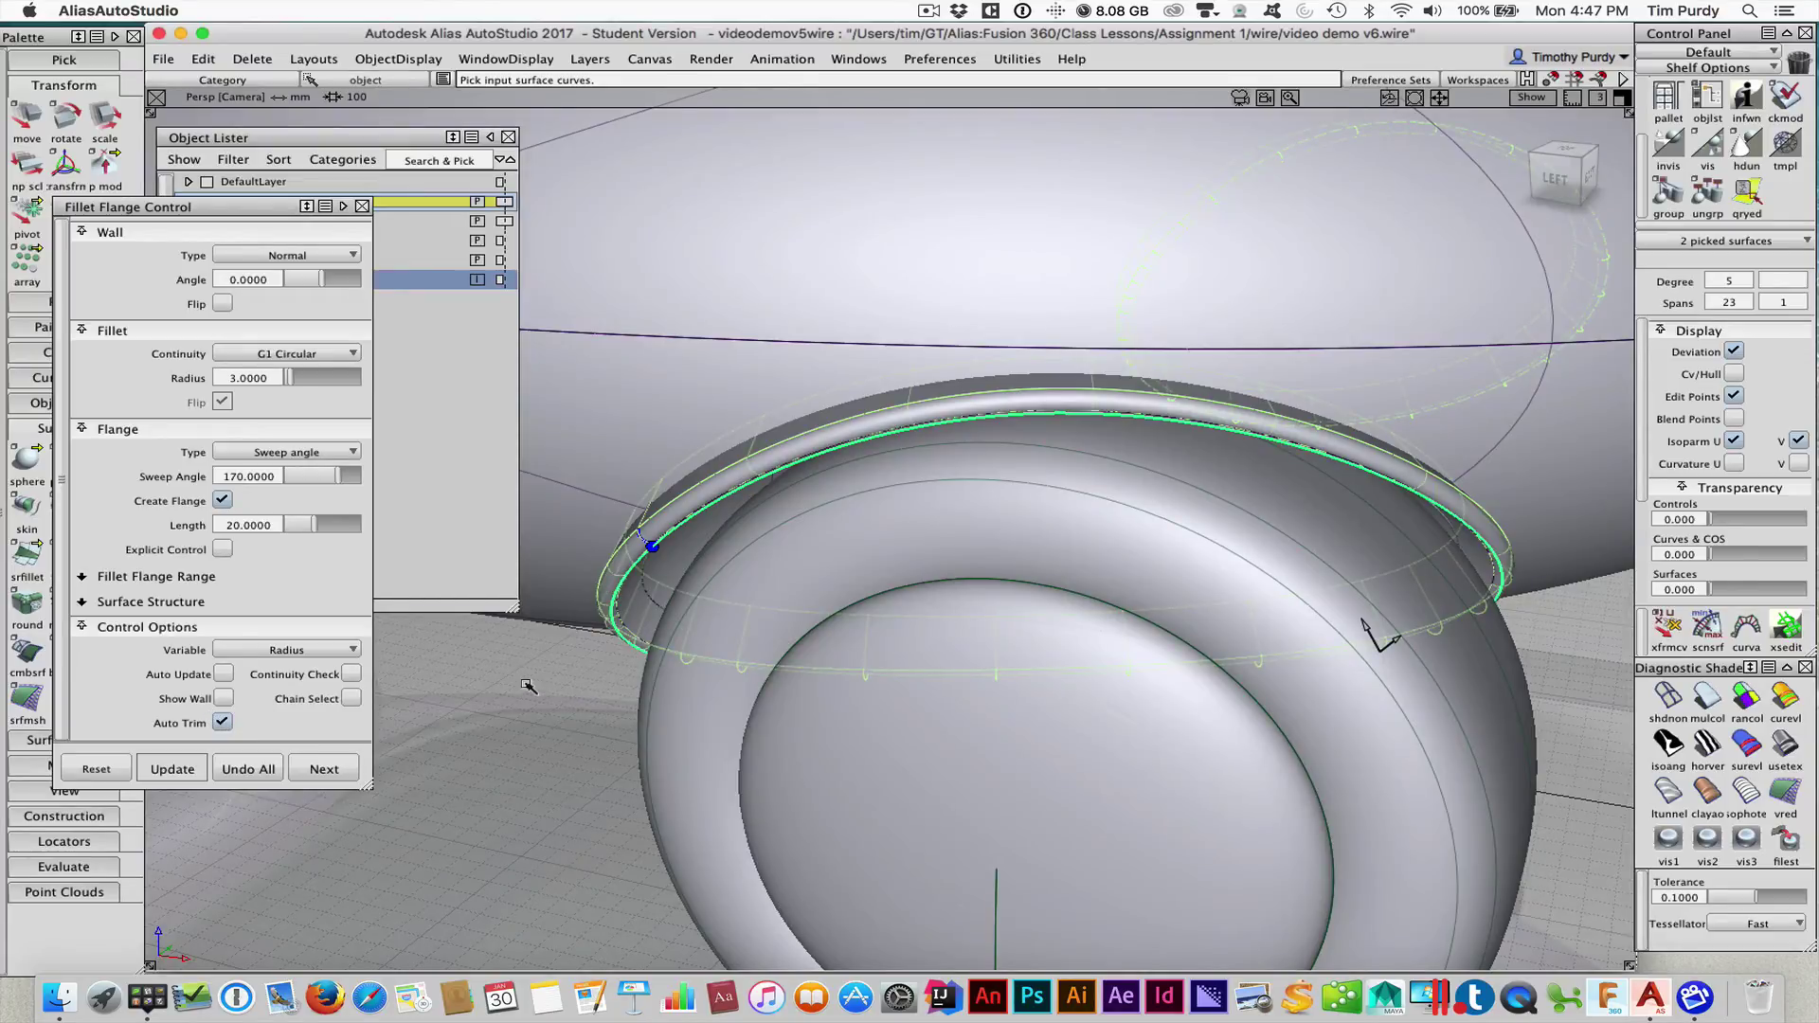
pyautogui.keyDown('ctrl'); pyautogui.keyDown('shift'); pyautogui.moveTo(526, 695); pyautogui.dragTo(539, 651); pyautogui.keyUp('shift'); pyautogui.keyUp('ctrl')
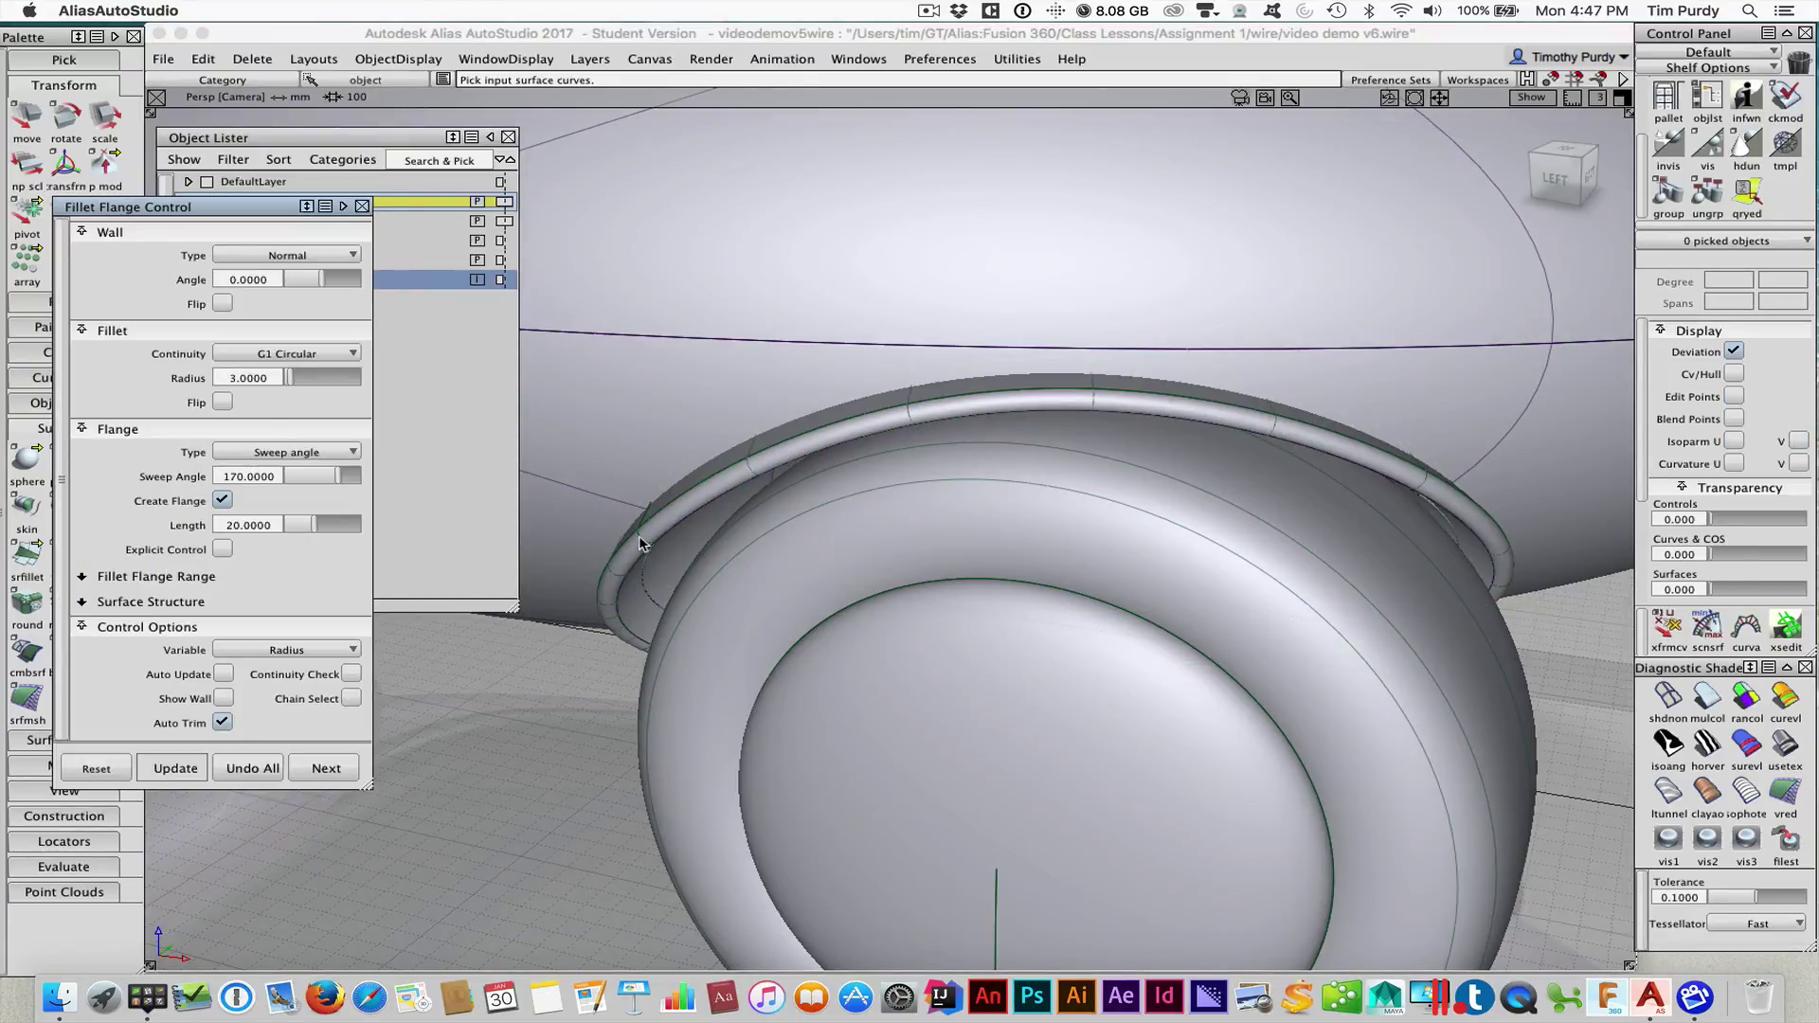
pyautogui.keyDown('alt'); pyautogui.keyDown('shift'); pyautogui.moveTo(690, 535); pyautogui.dragTo(638, 539, button='right'); pyautogui.keyUp('shift'); pyautogui.keyUp('alt')
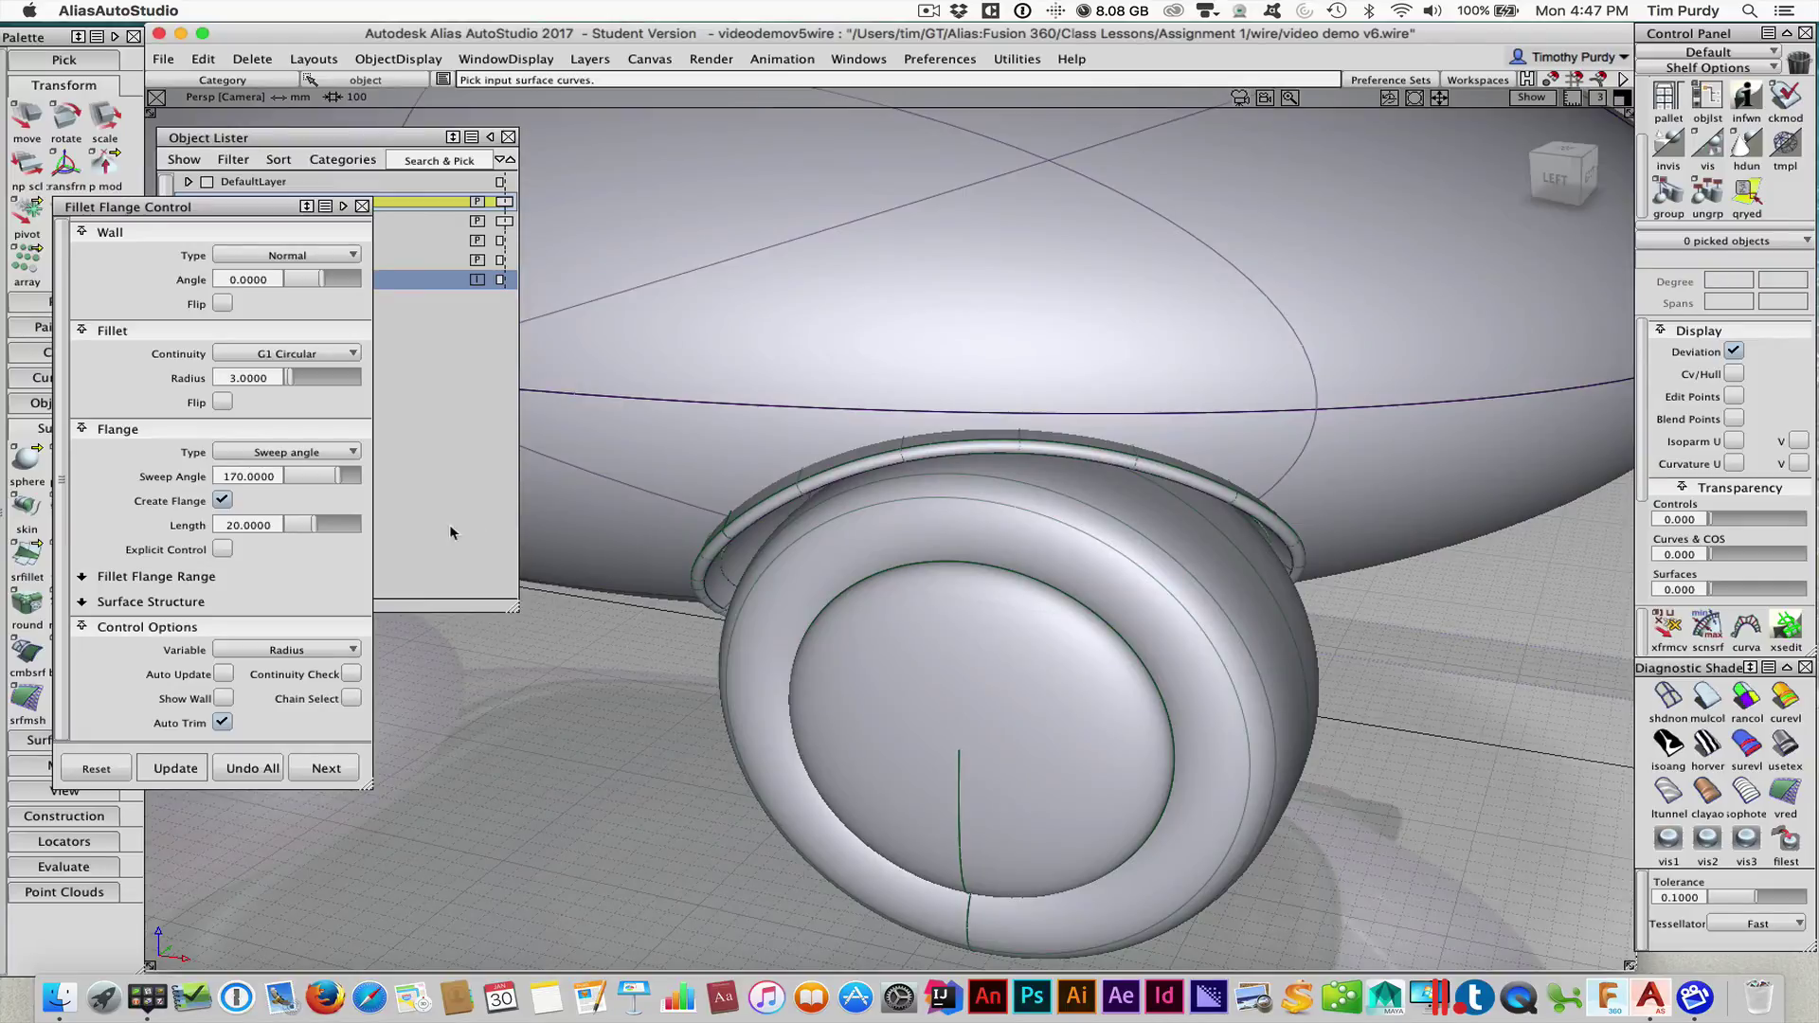
pyautogui.click(349, 205)
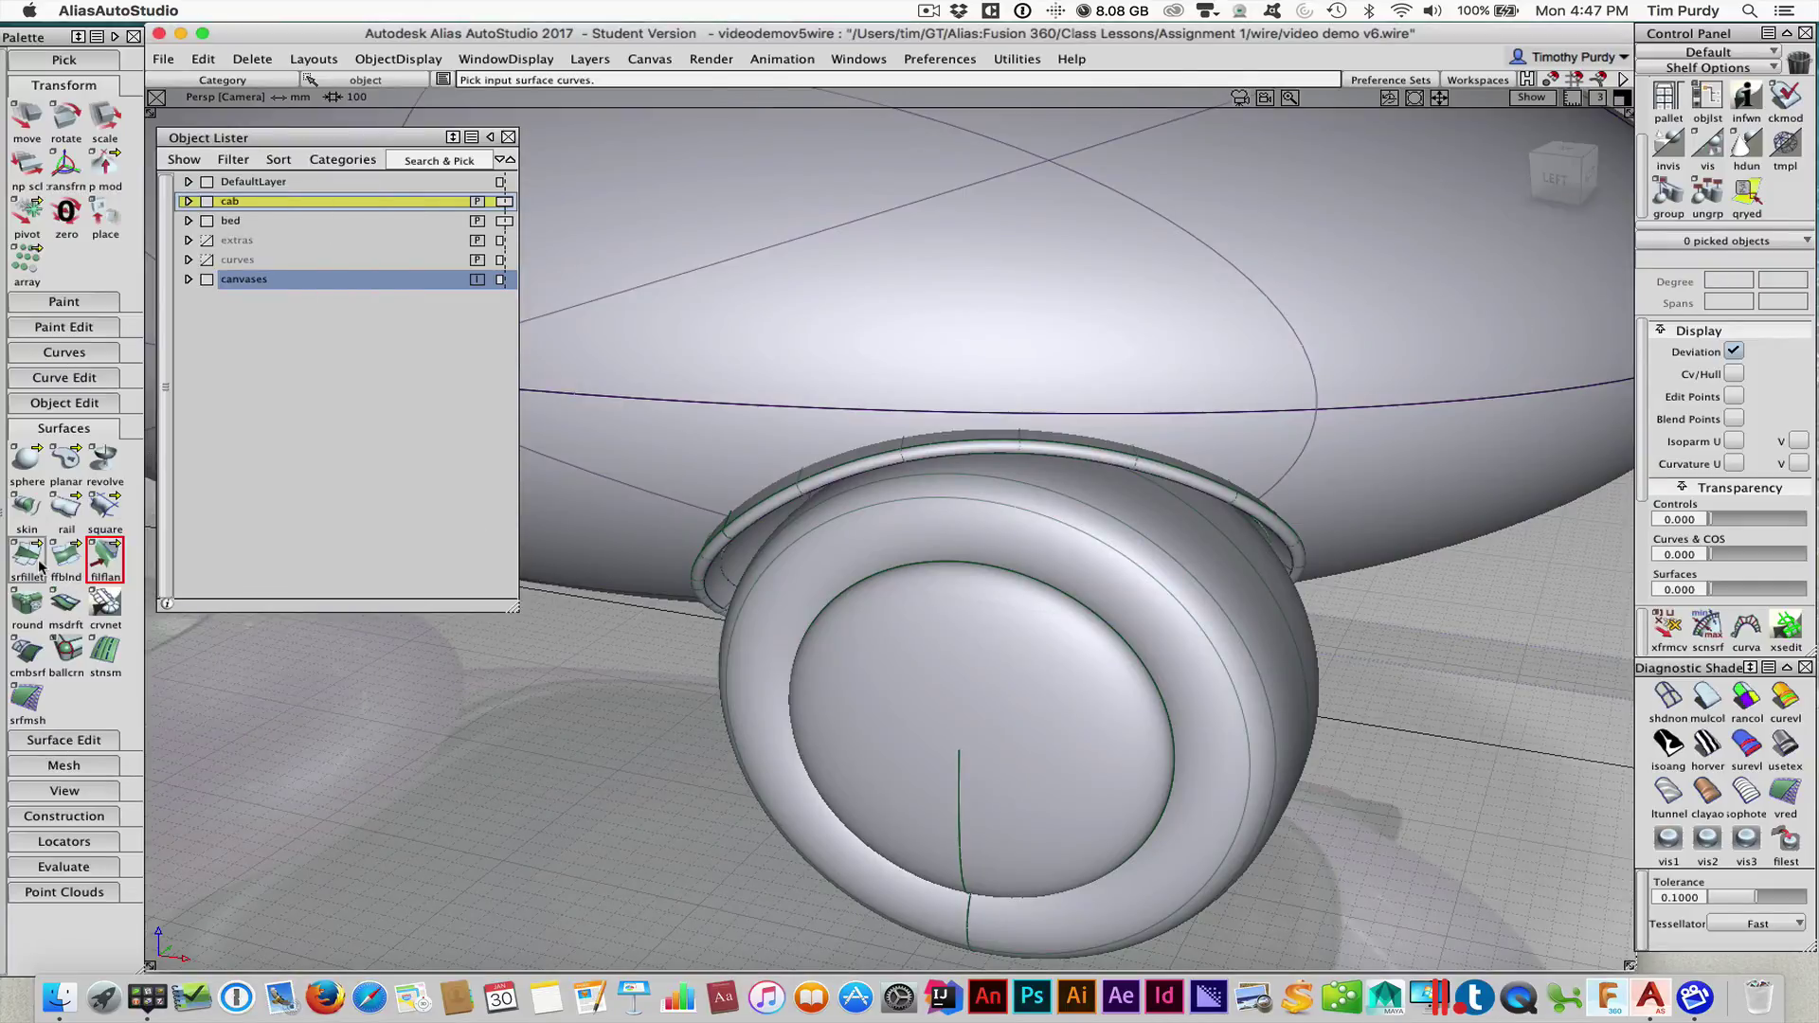
# Build a G1 circular Surface Fillet of radius 5 between the bed body and the wheel-well wall, with automatic trimming
pyautogui.rightClick(74, 453)
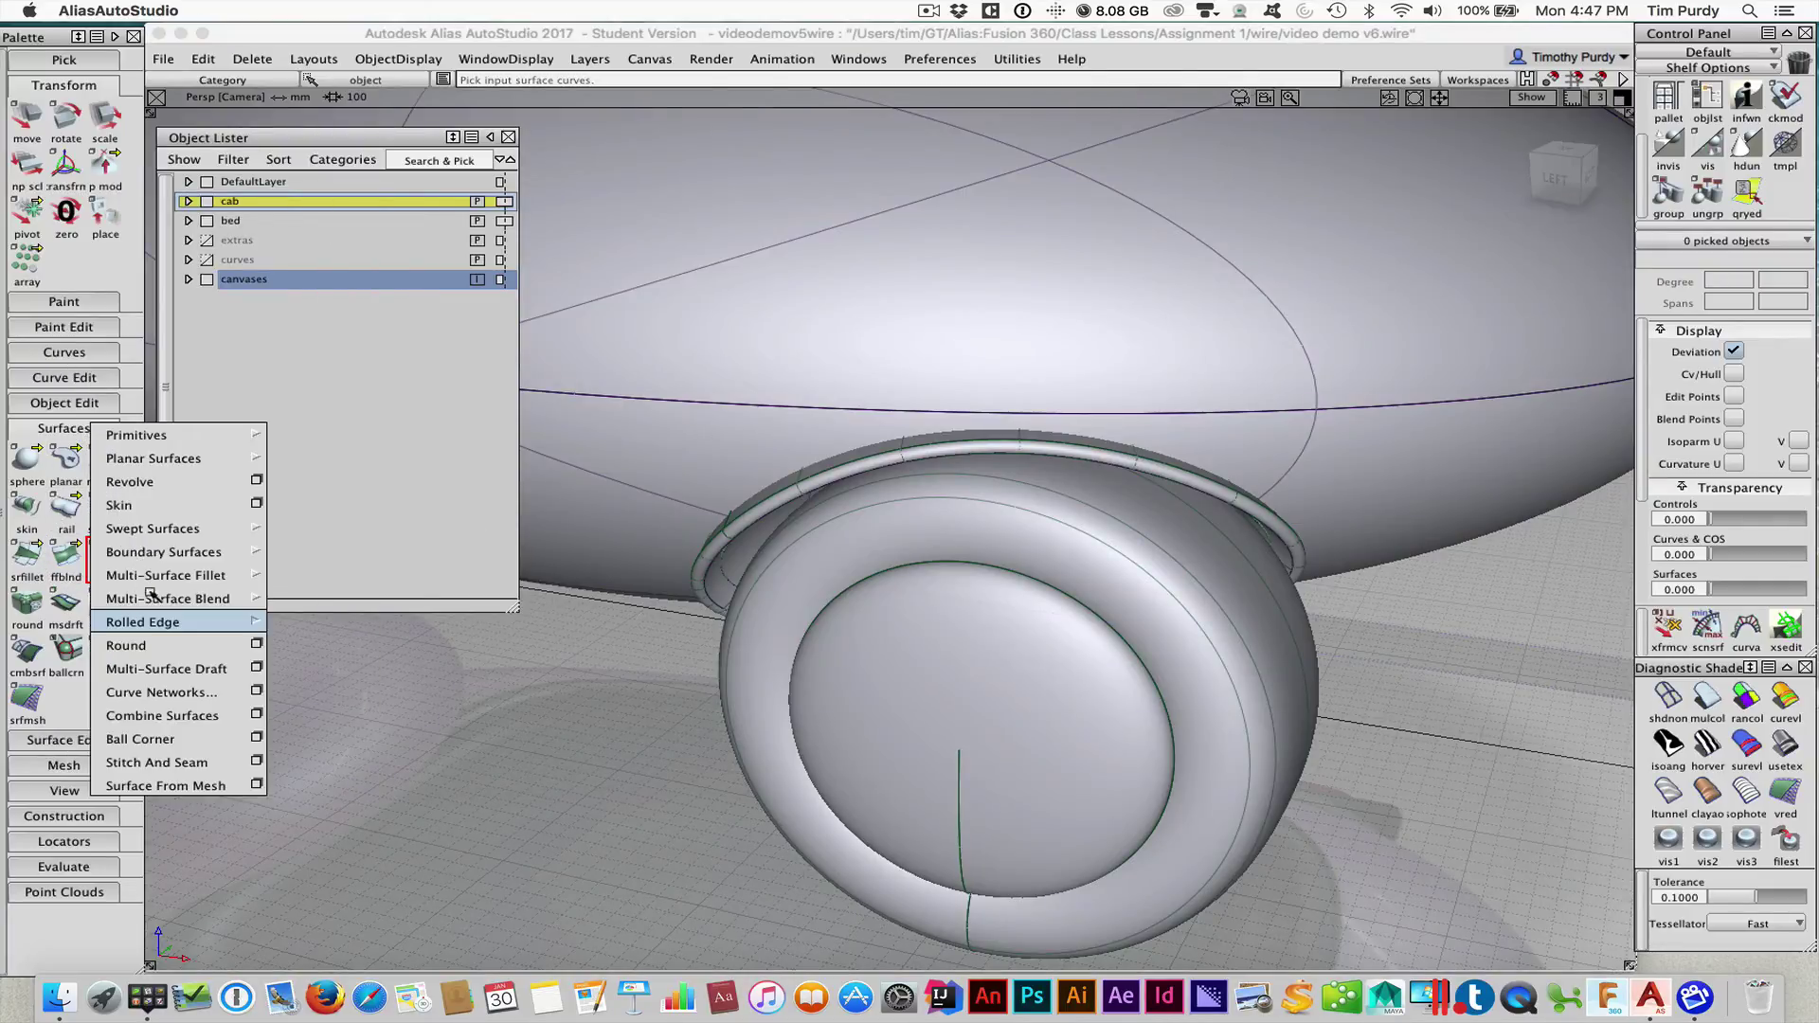
pyautogui.moveTo(150, 575)
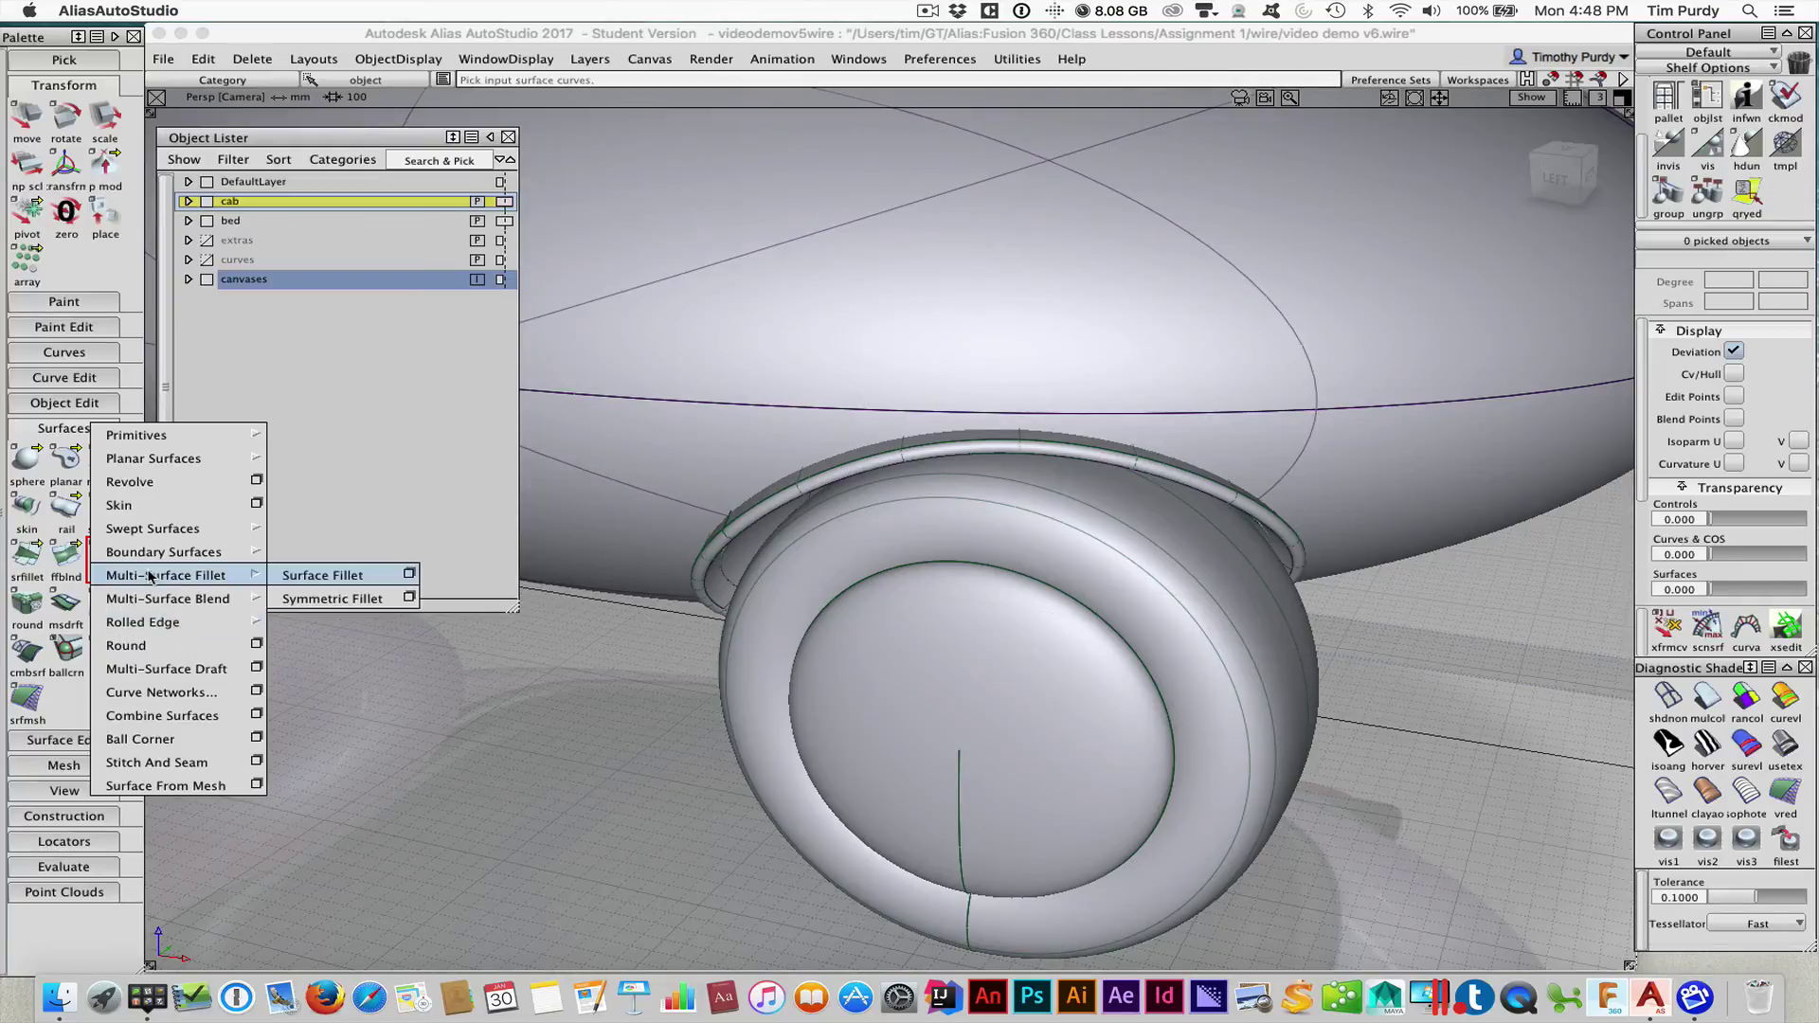
pyautogui.click(320, 568)
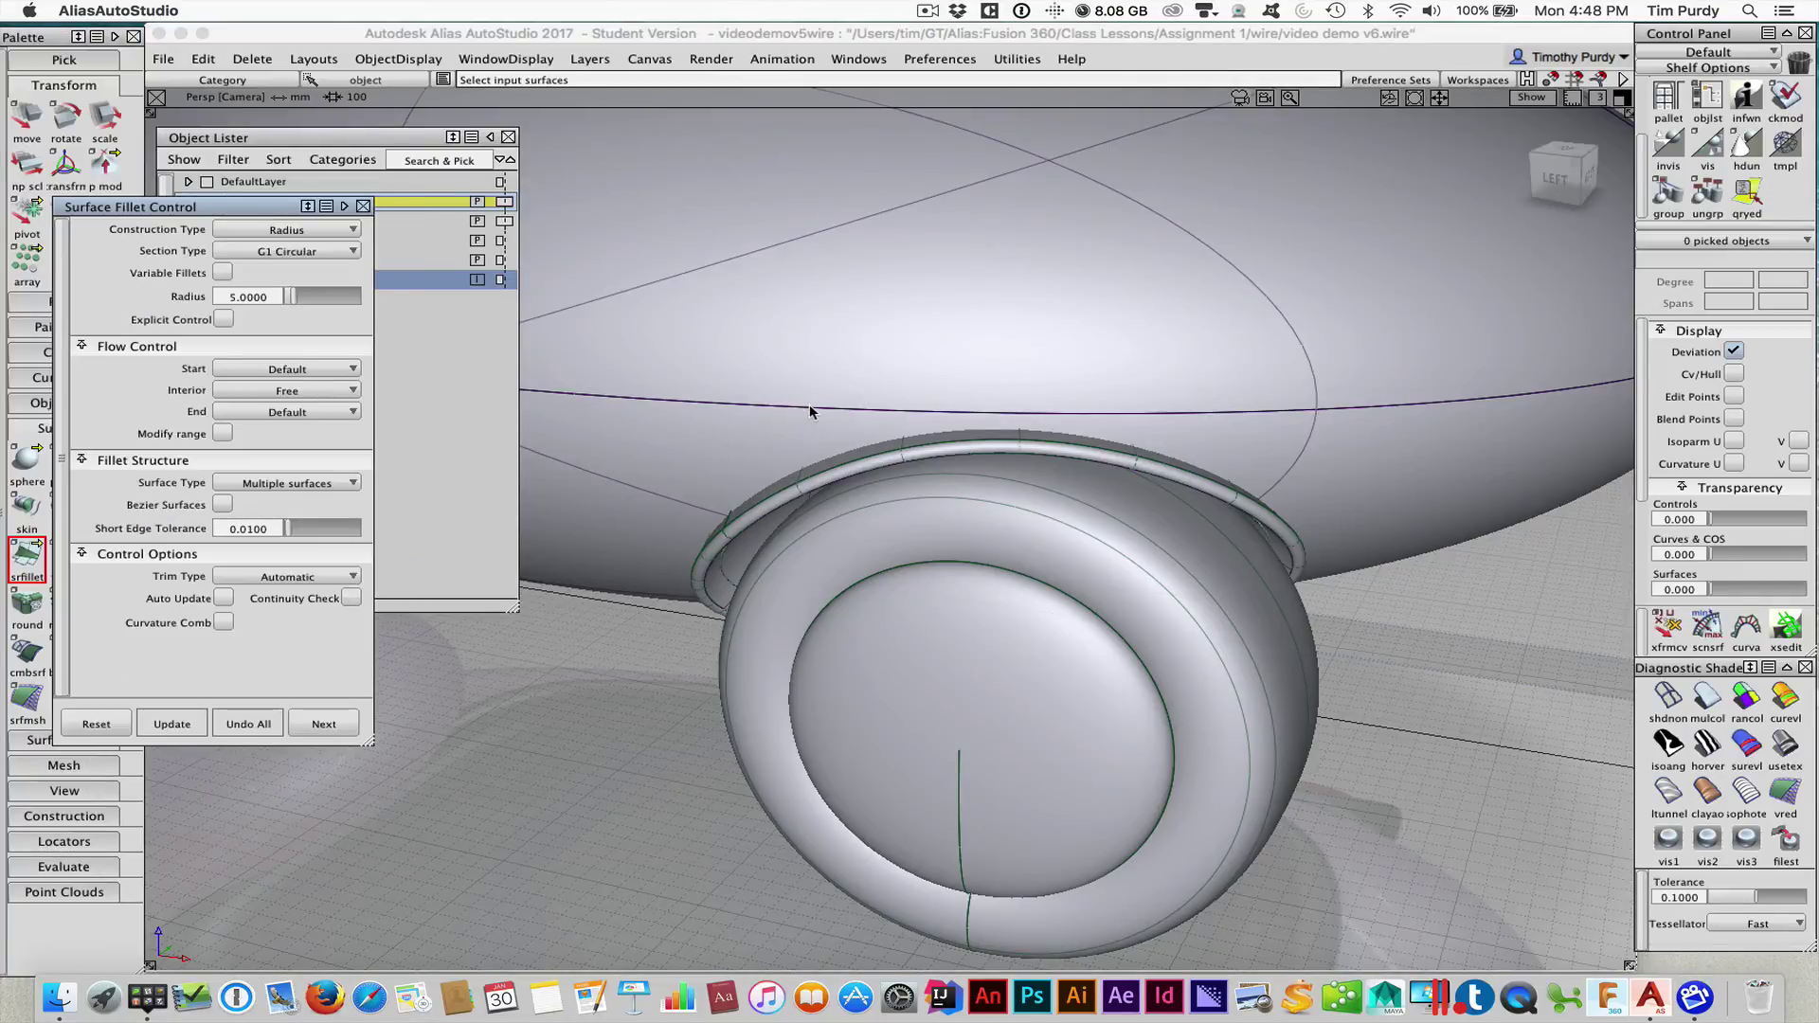
pyautogui.click(809, 411)
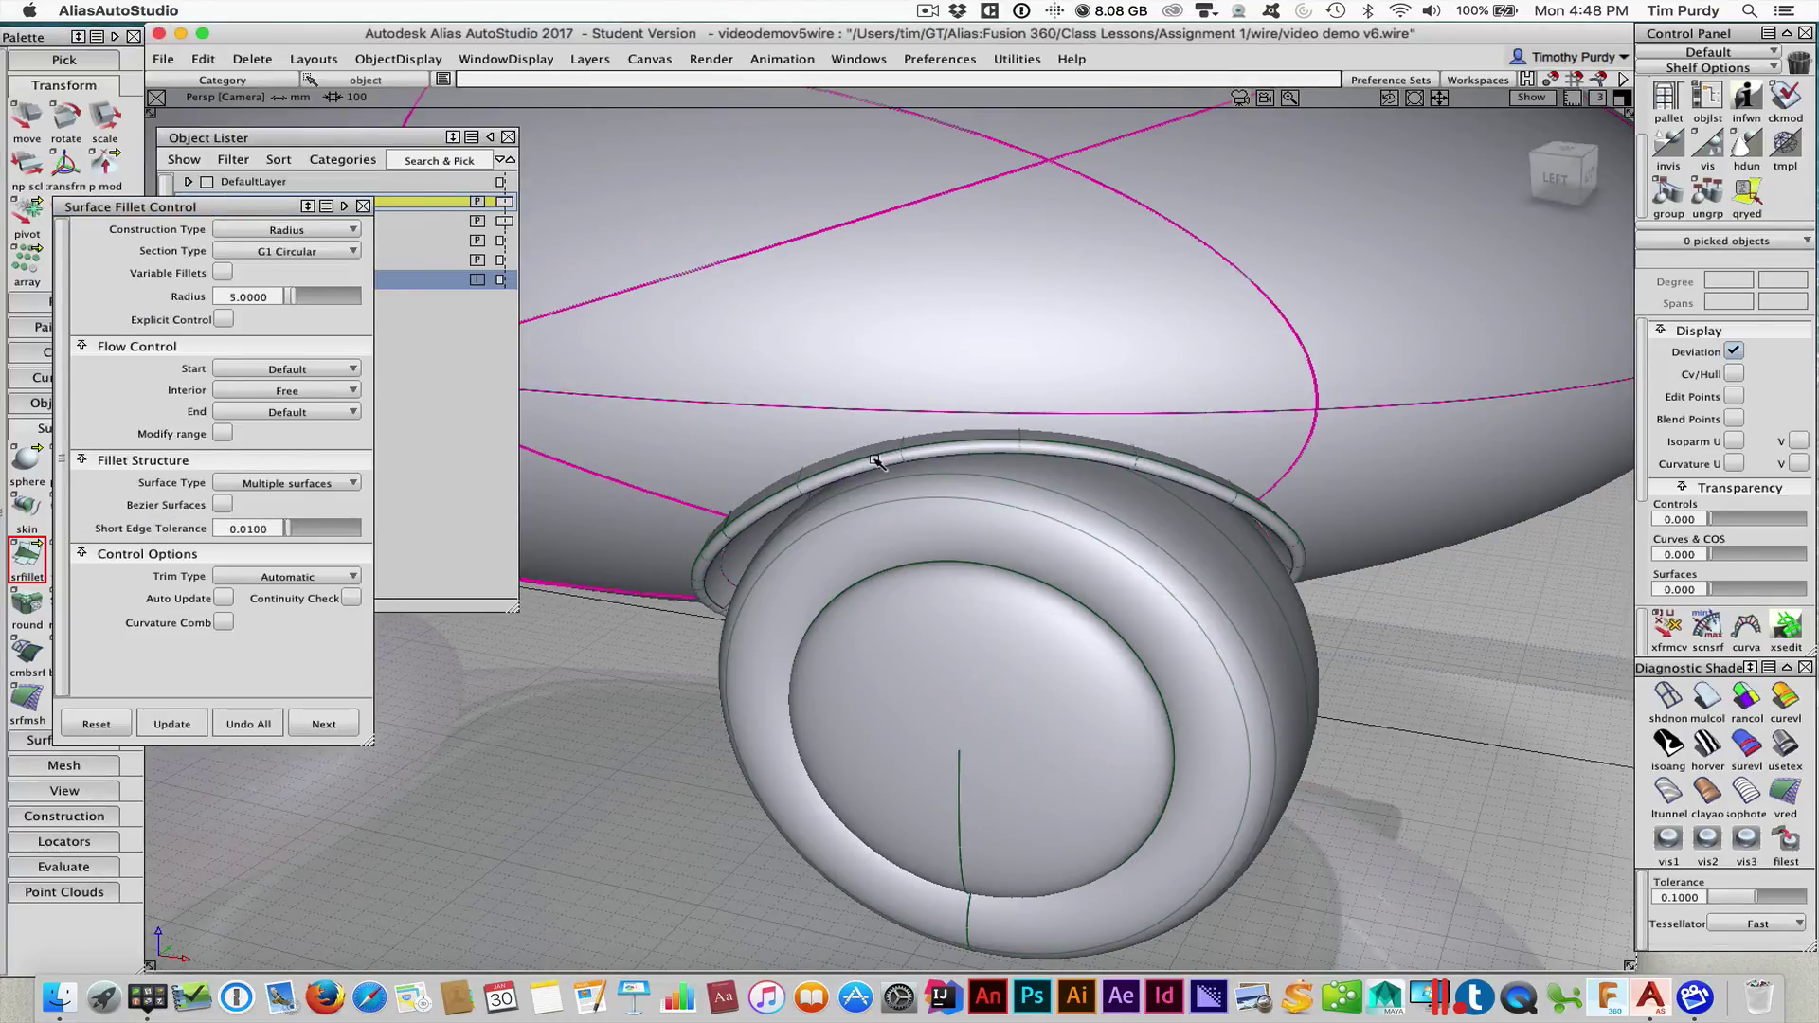
pyautogui.keyDown('alt'); pyautogui.keyDown('shift'); pyautogui.moveTo(875, 460); pyautogui.dragTo(860, 507); pyautogui.keyUp('shift'); pyautogui.keyUp('alt')
pyautogui.keyDown('alt'); pyautogui.keyDown('shift'); pyautogui.moveTo(860, 507); pyautogui.dragTo(901, 500, button='right'); pyautogui.keyUp('shift'); pyautogui.keyUp('alt')
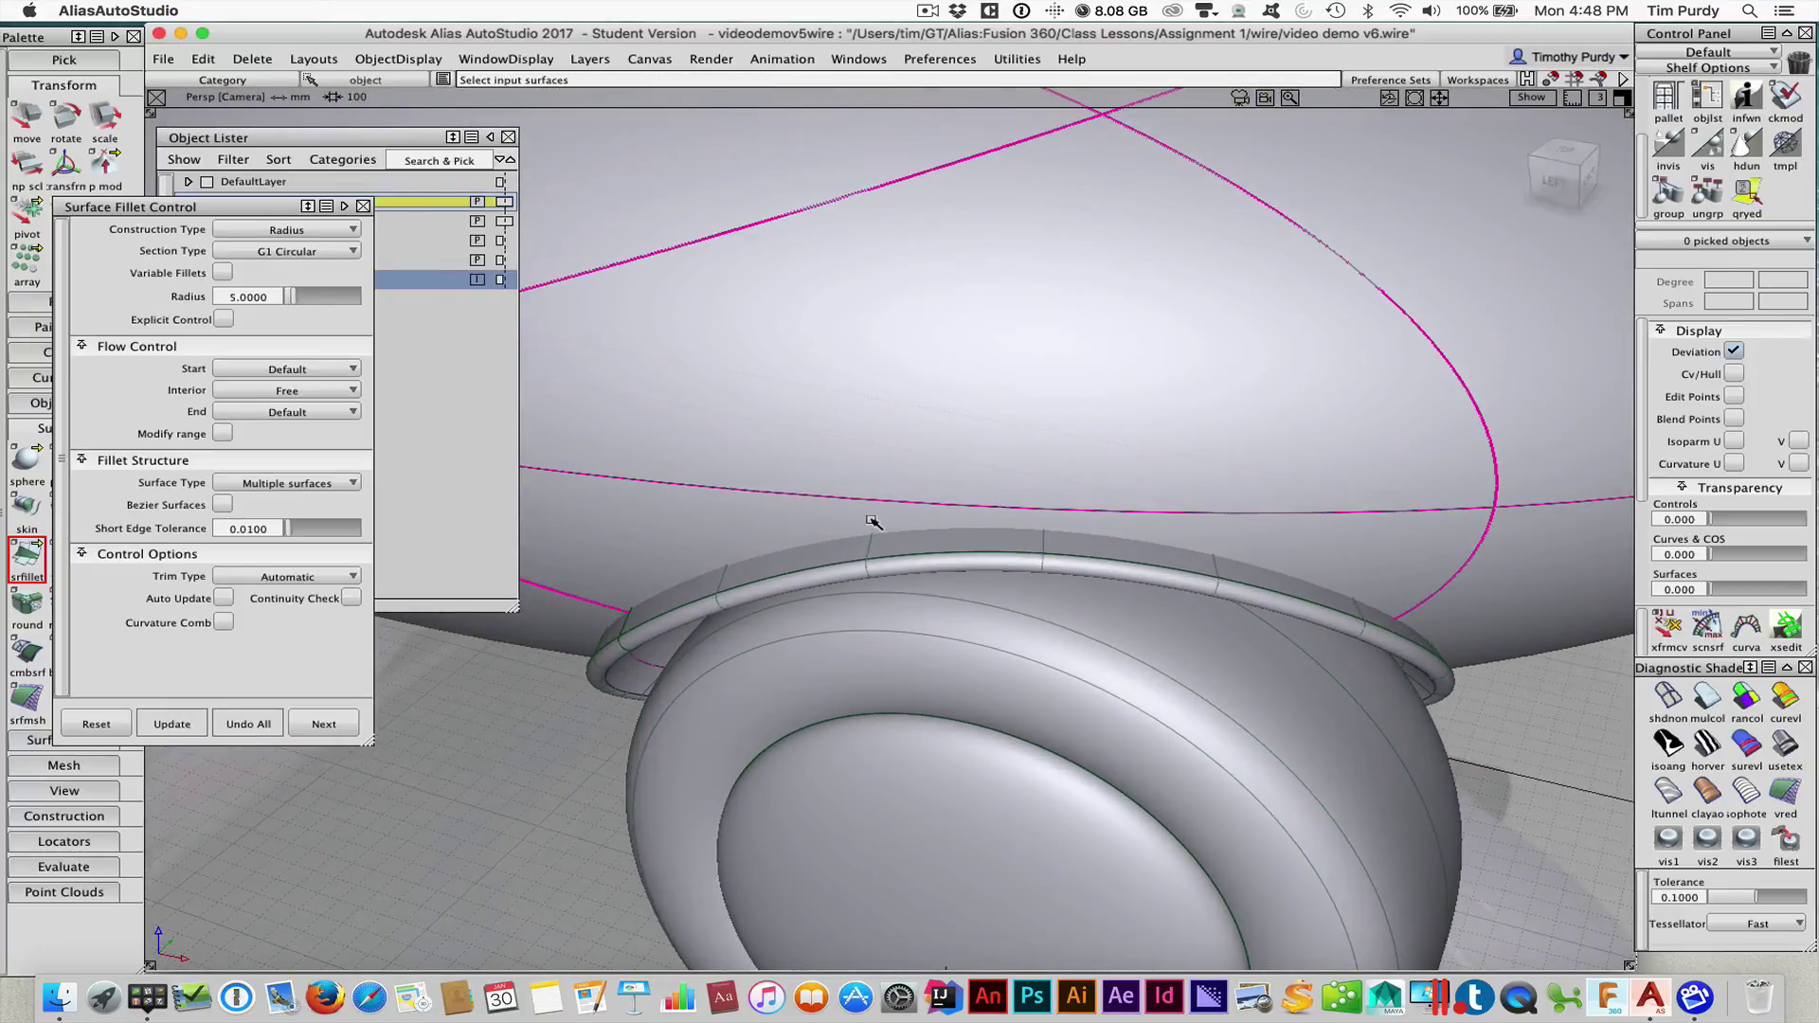
pyautogui.click(869, 544)
pyautogui.keyDown('alt'); pyautogui.keyDown('shift'); pyautogui.moveTo(952, 544); pyautogui.dragTo(881, 540); pyautogui.keyUp('shift'); pyautogui.keyUp('alt')
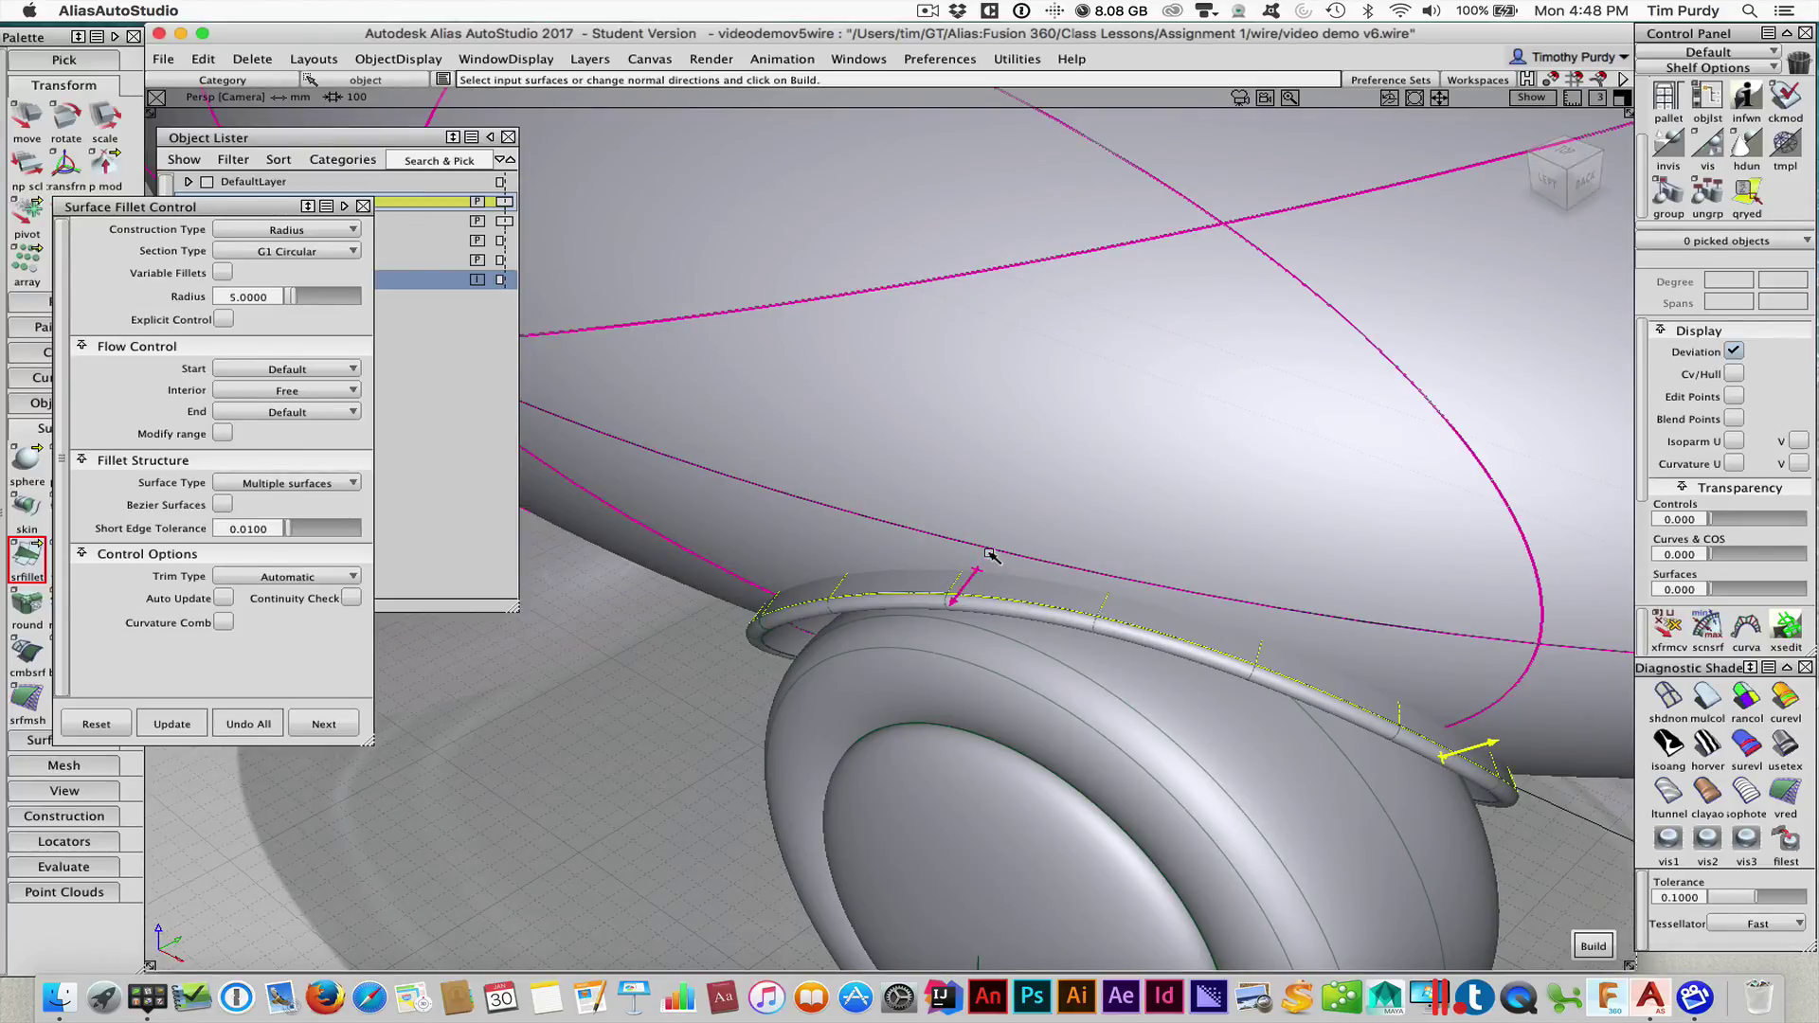
pyautogui.keyDown('alt'); pyautogui.keyDown('shift'); pyautogui.moveTo(1188, 637); pyautogui.dragTo(938, 574); pyautogui.keyUp('shift'); pyautogui.keyUp('alt')
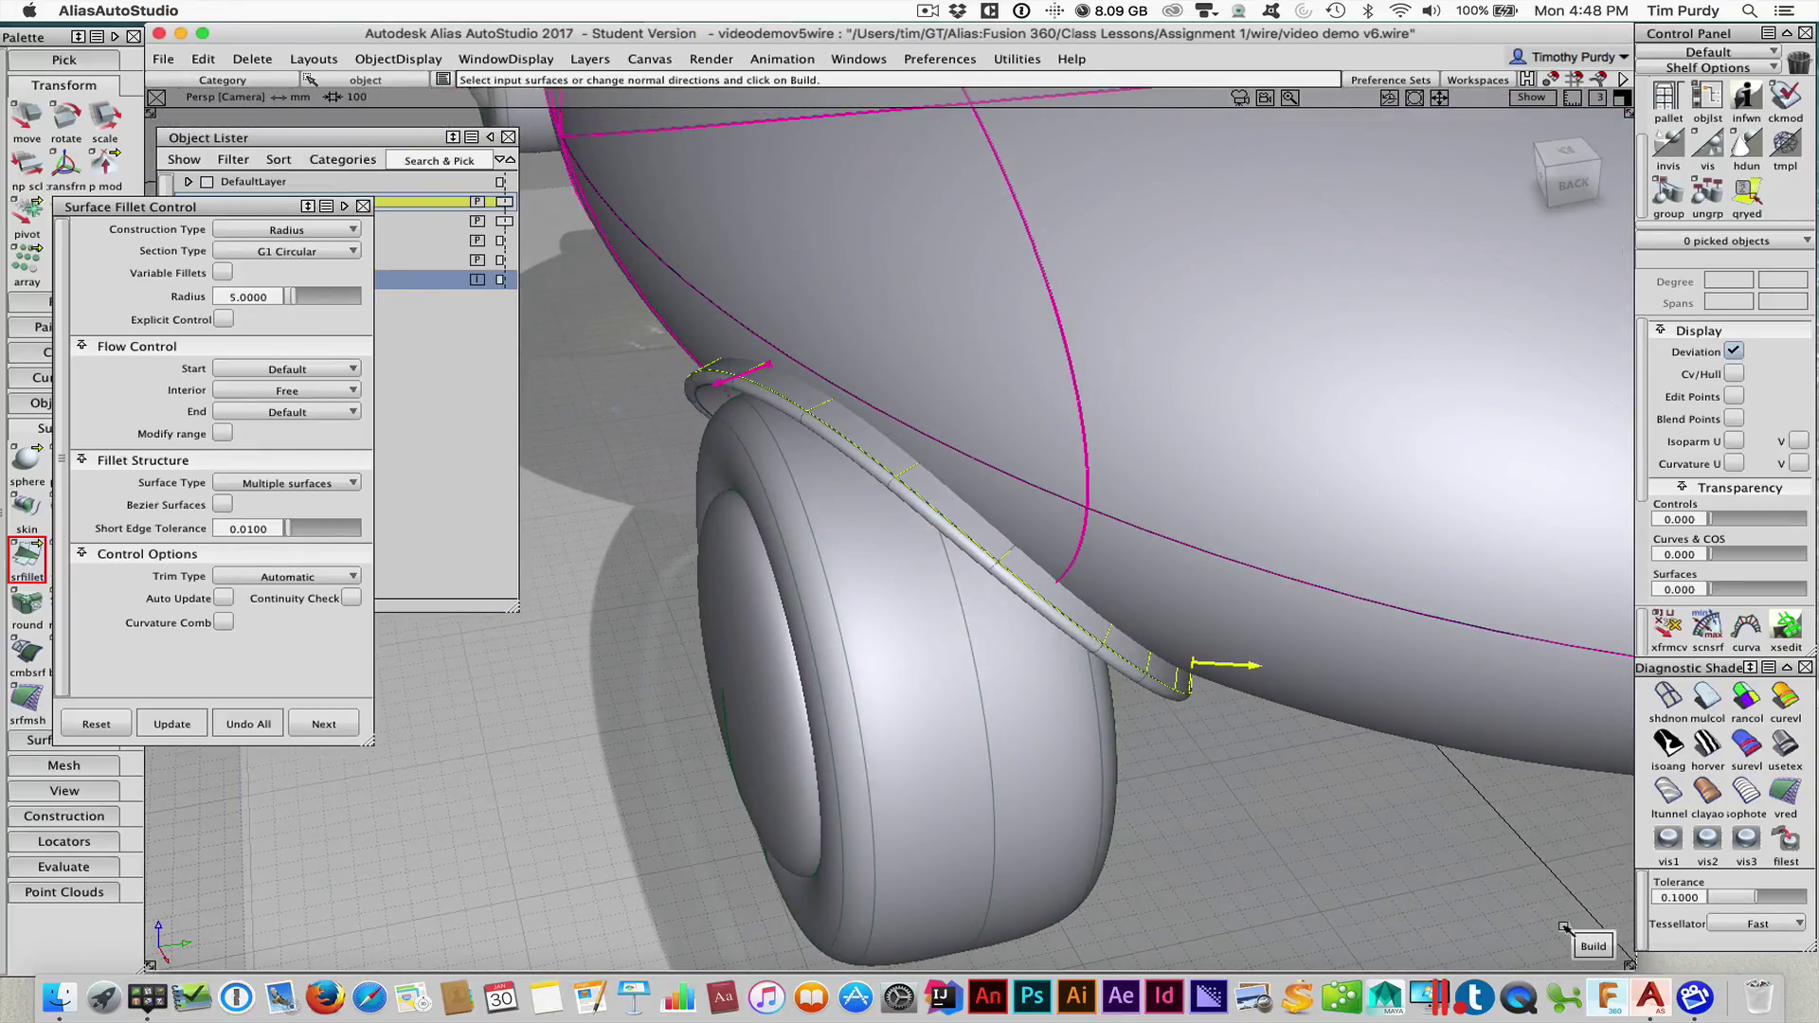
pyautogui.click(1594, 943)
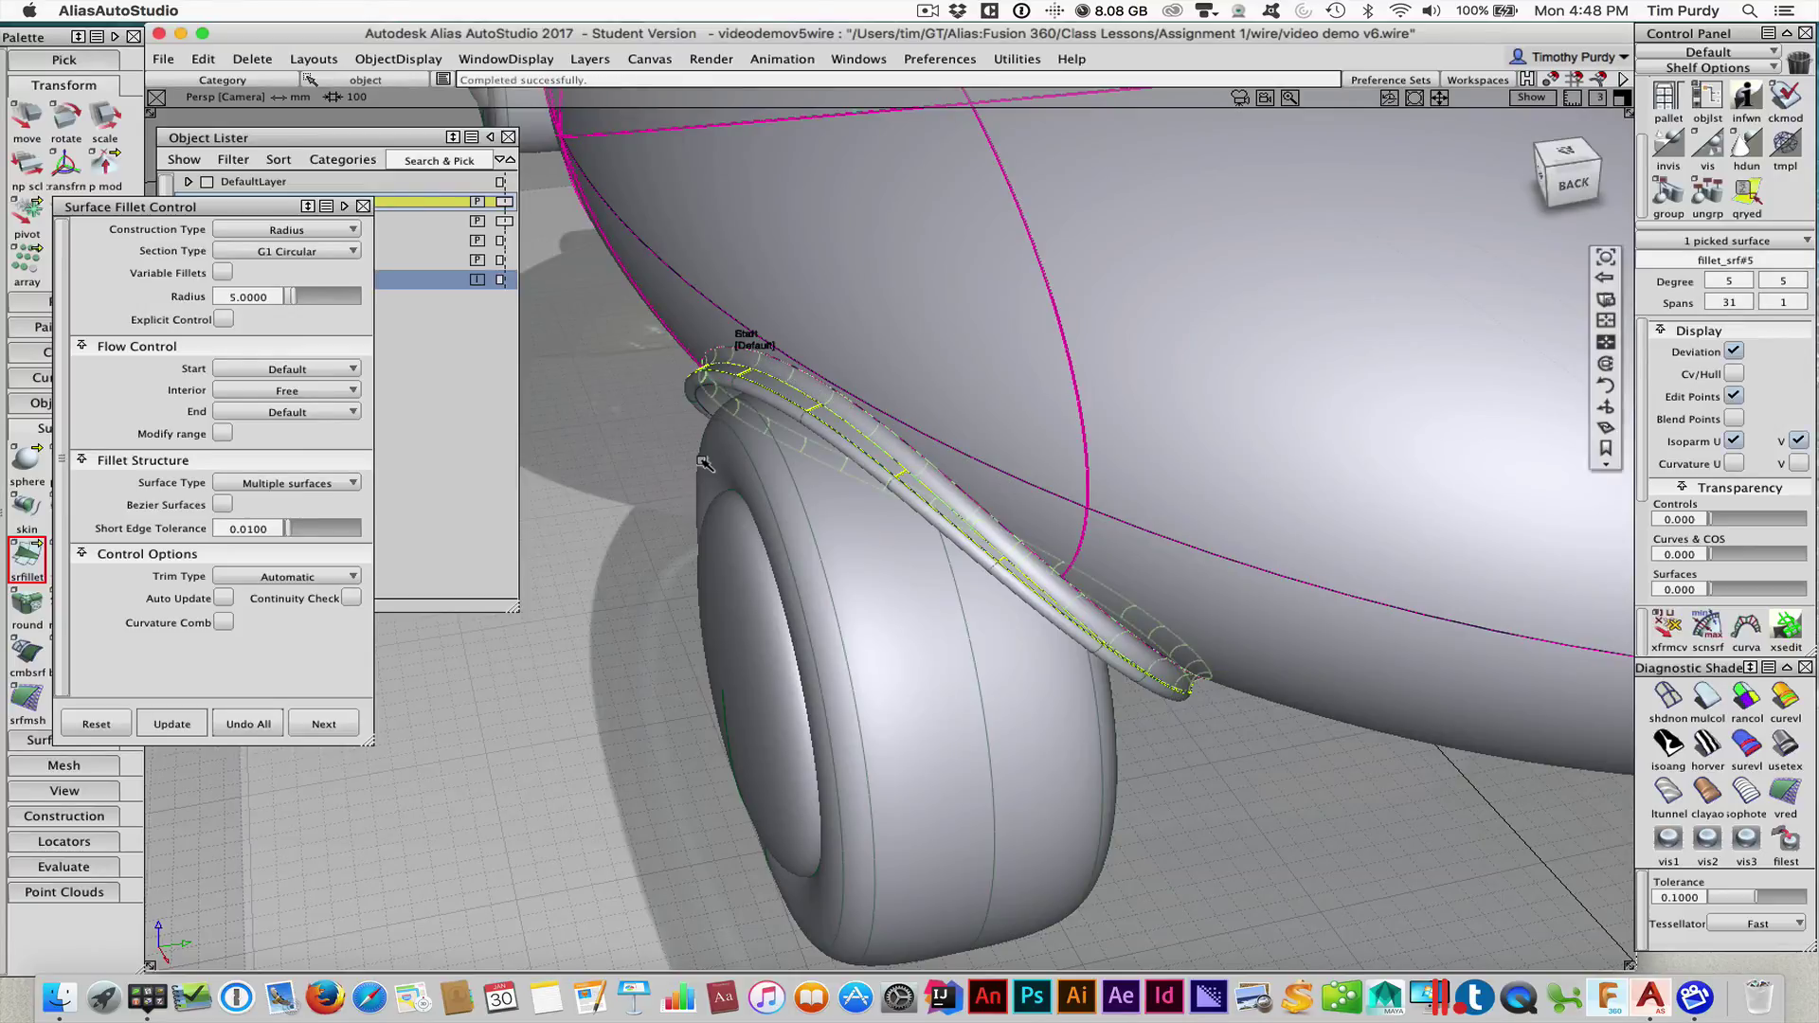
# Examine the flanged and filleted rear wheel well up close, from the side and from above with the whole bed
pyautogui.keyDown('alt'); pyautogui.keyDown('shift'); pyautogui.moveTo(995, 495); pyautogui.dragTo(1038, 674); pyautogui.keyUp('shift'); pyautogui.keyUp('alt')
pyautogui.keyDown('alt'); pyautogui.keyDown('shift'); pyautogui.moveTo(902, 674); pyautogui.dragTo(1175, 622); pyautogui.keyUp('shift'); pyautogui.keyUp('alt')
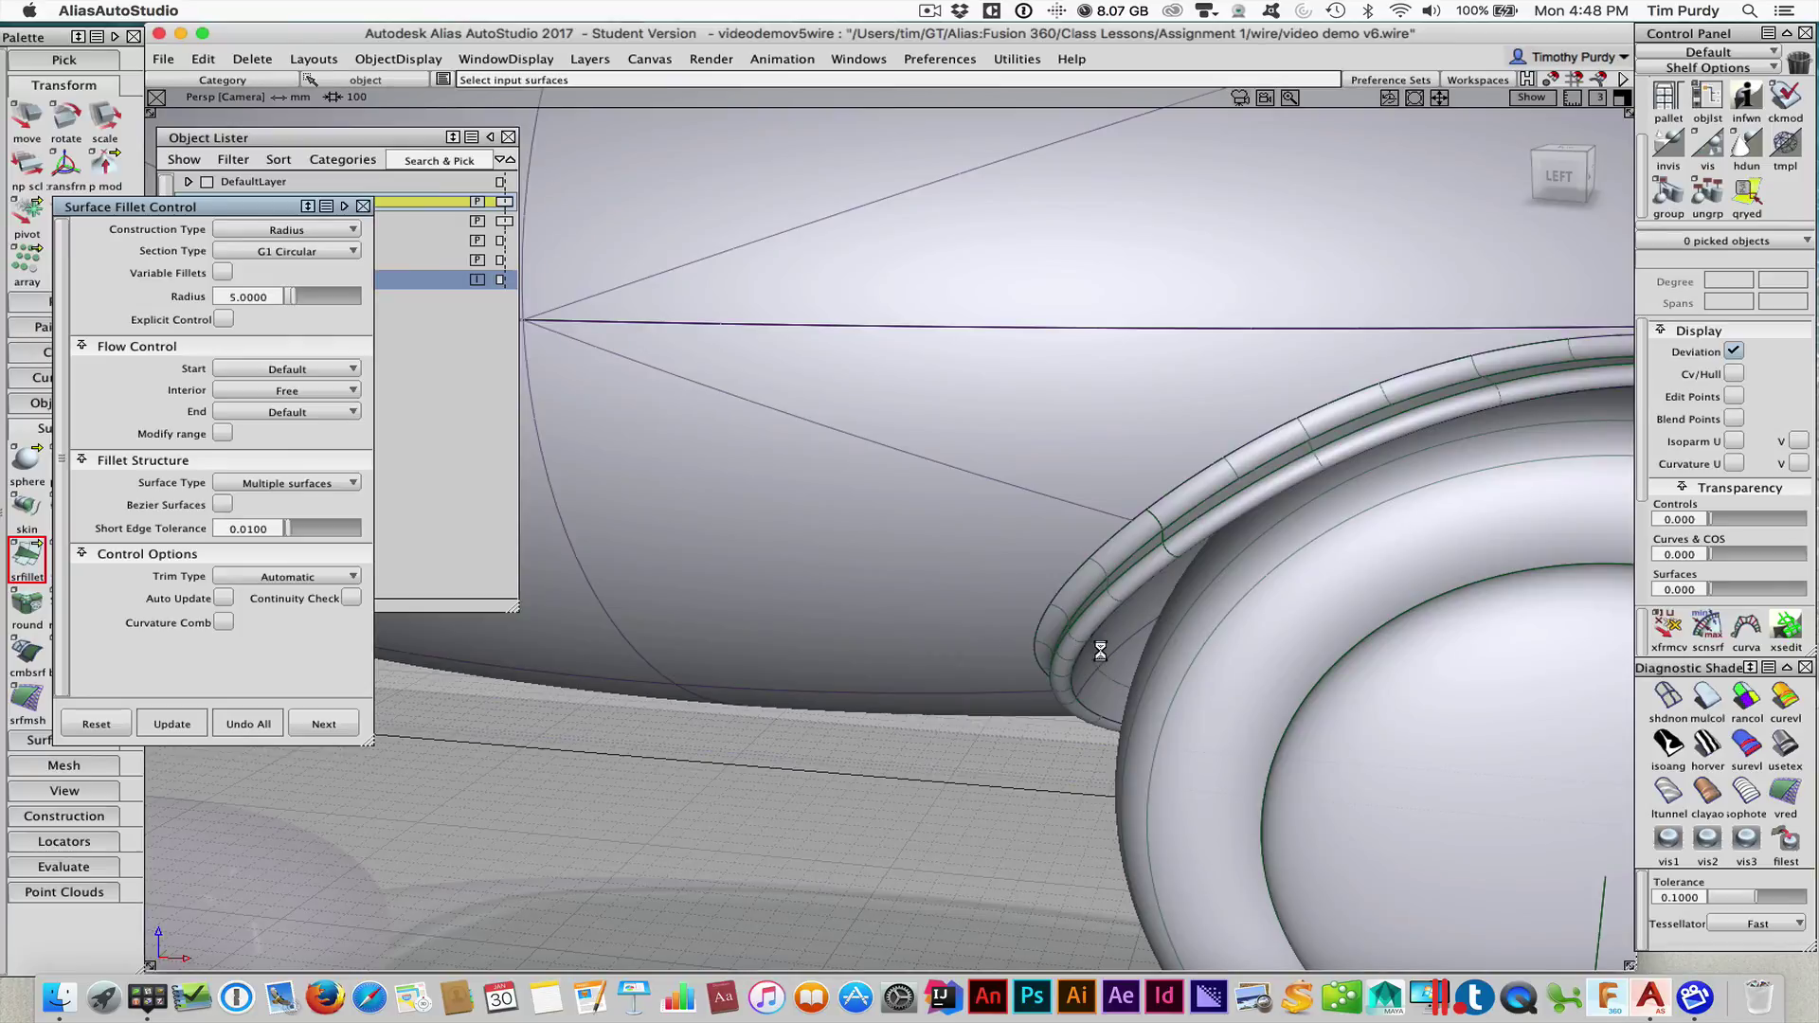
pyautogui.keyDown('alt'); pyautogui.keyDown('shift'); pyautogui.moveTo(1128, 646); pyautogui.dragTo(926, 674, button='right'); pyautogui.keyUp('shift'); pyautogui.keyUp('alt')
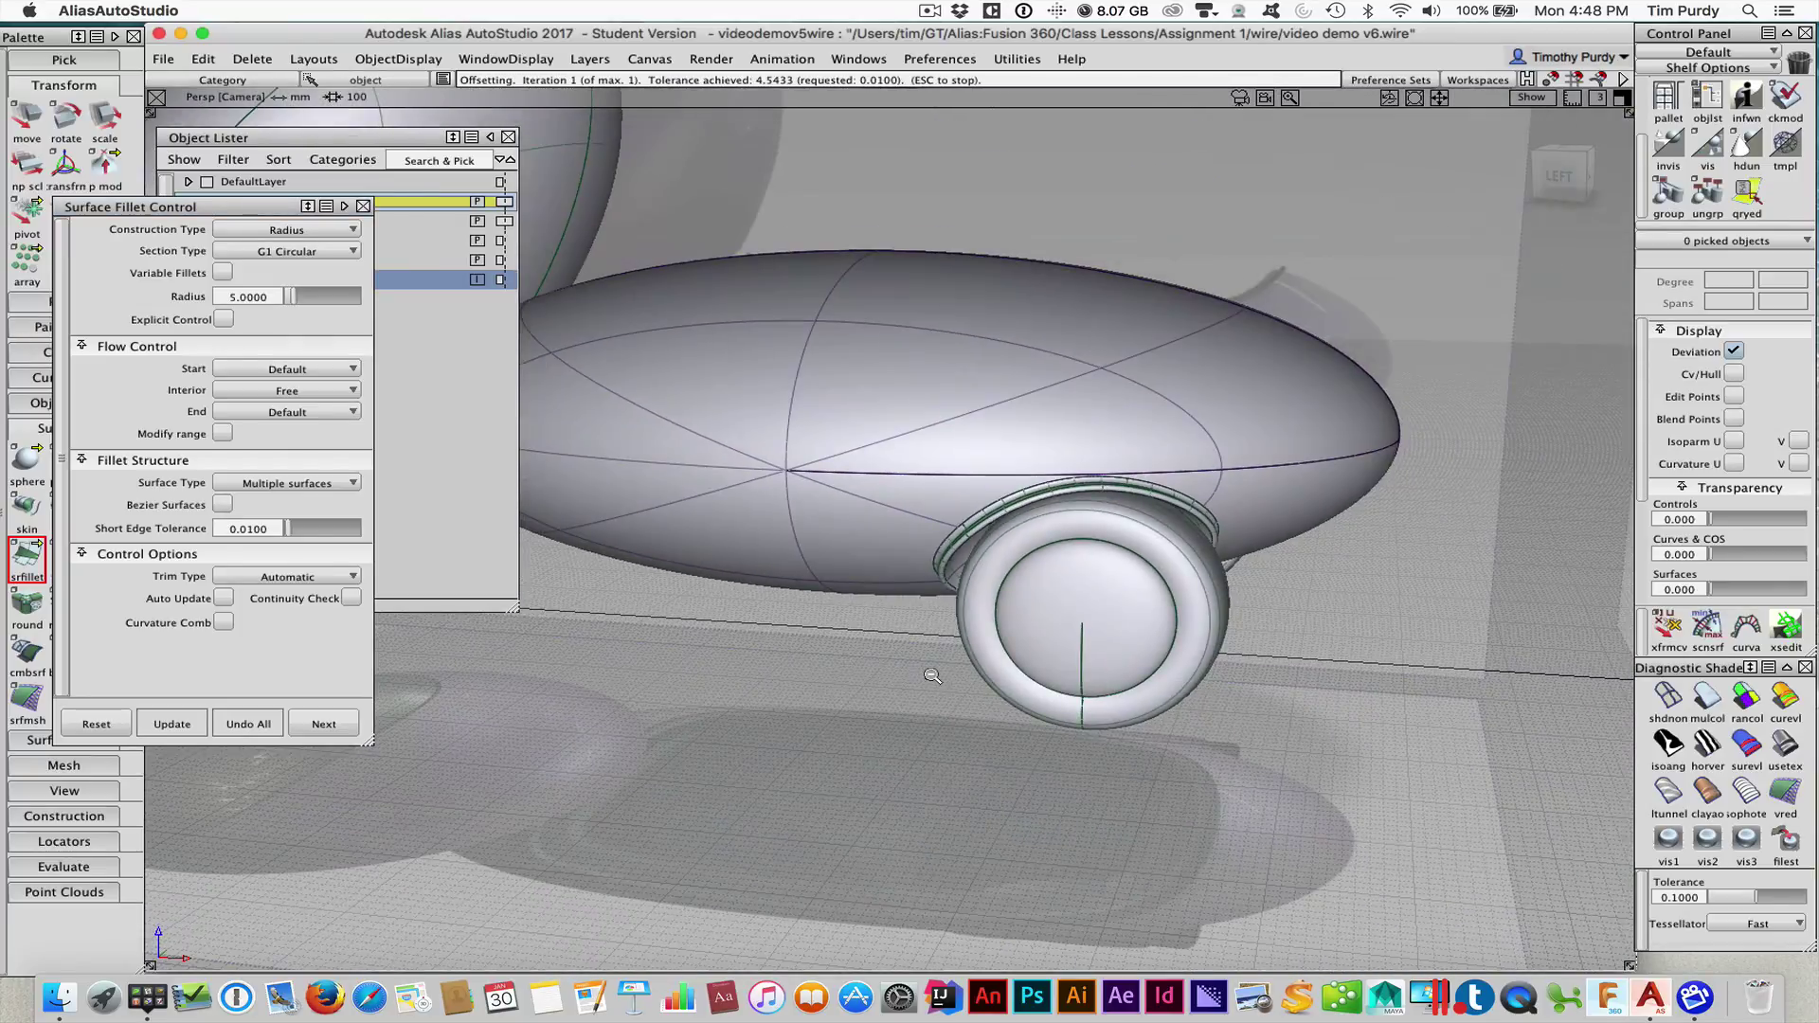
pyautogui.moveTo(926, 673)
pyautogui.keyDown('alt'); pyautogui.keyDown('shift'); pyautogui.mouseDown()
pyautogui.moveTo(979, 655)
pyautogui.moveTo(1066, 668)
pyautogui.moveTo(907, 680)
pyautogui.mouseUp(); pyautogui.keyUp('shift'); pyautogui.keyUp('alt')
pyautogui.keyDown('alt'); pyautogui.keyDown('shift'); pyautogui.moveTo(908, 680); pyautogui.dragTo(1059, 697, button='middle'); pyautogui.keyUp('shift'); pyautogui.keyUp('alt')
pyautogui.keyDown('alt'); pyautogui.keyDown('shift'); pyautogui.moveTo(1032, 625); pyautogui.dragTo(895, 418); pyautogui.keyUp('shift'); pyautogui.keyUp('alt')
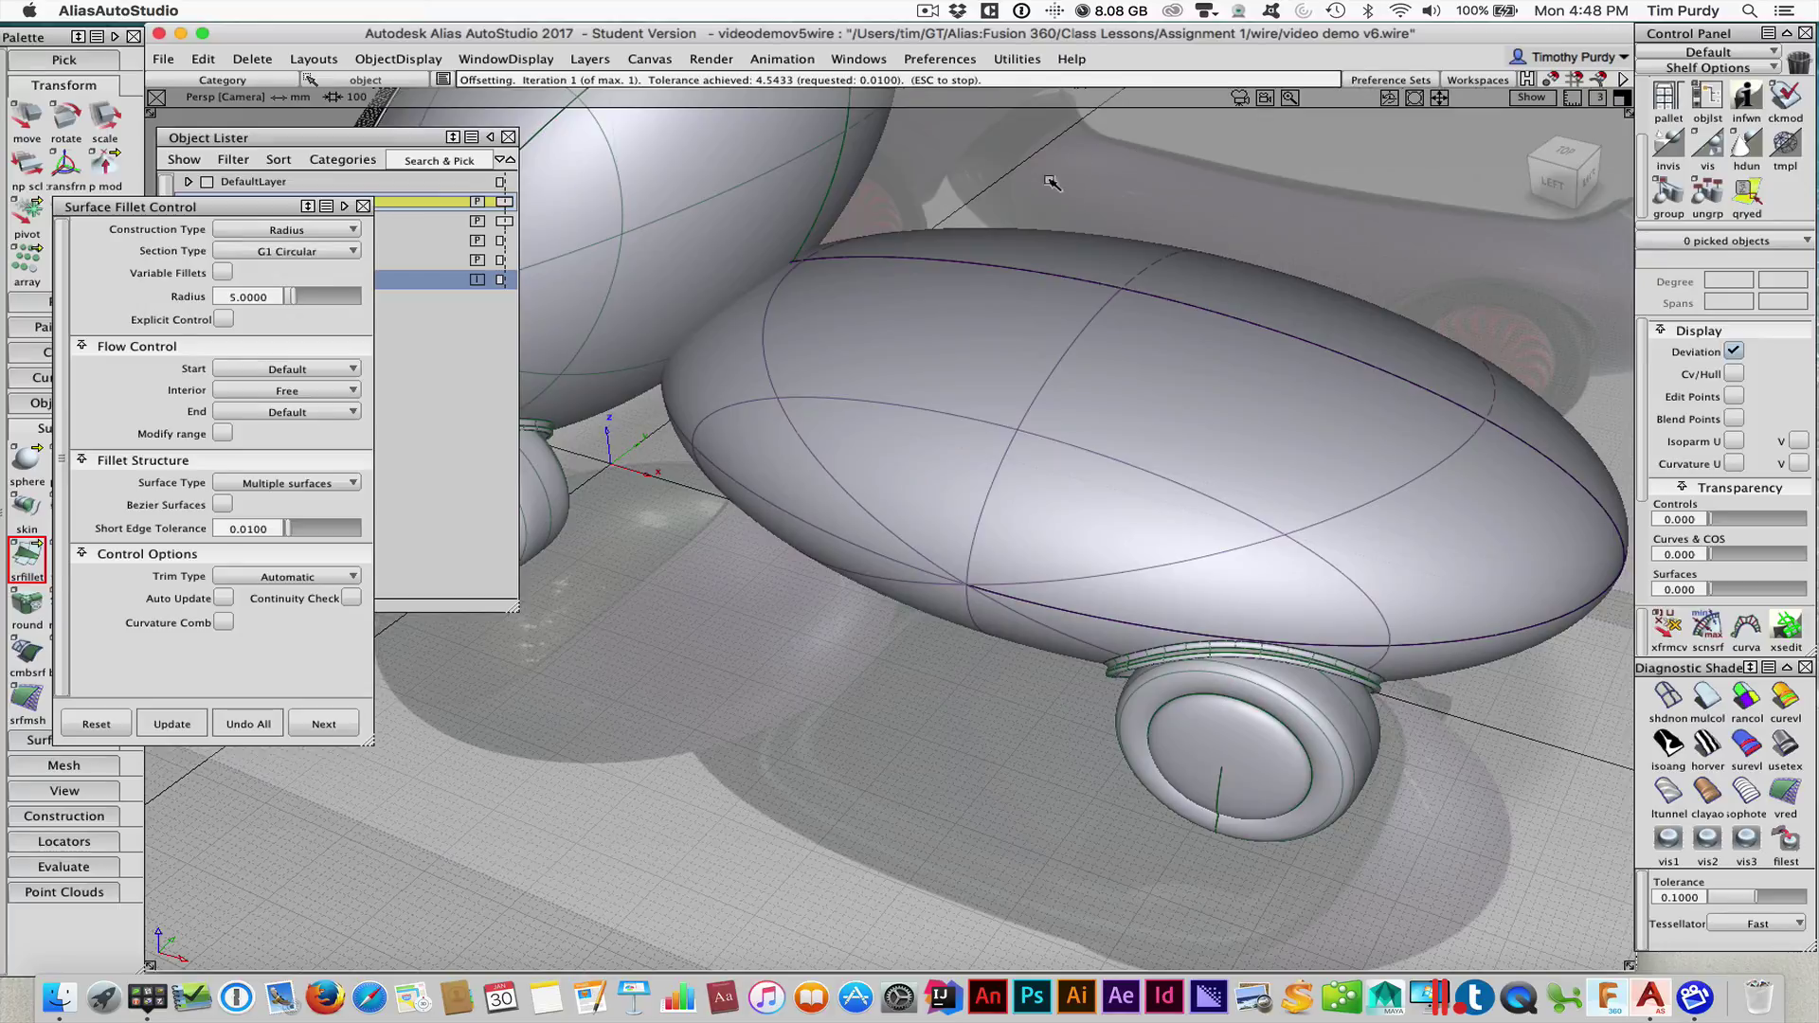
pyautogui.hotkey('shift', 'alt')
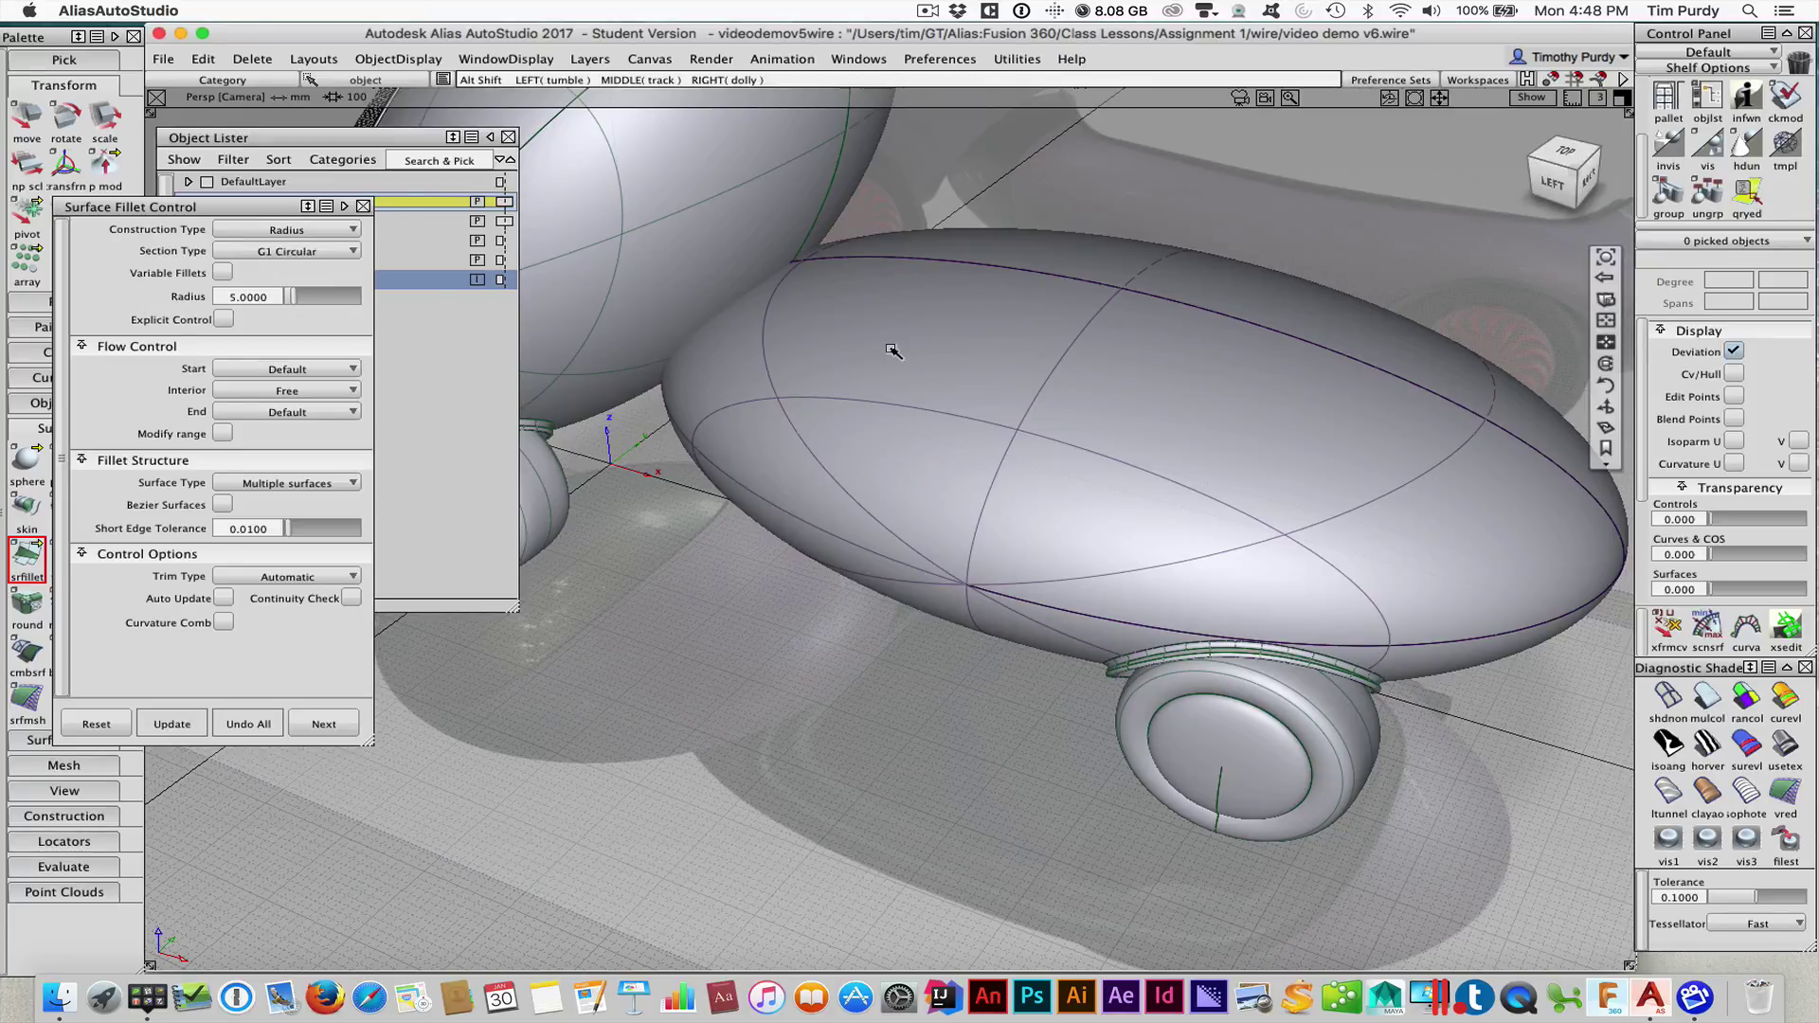